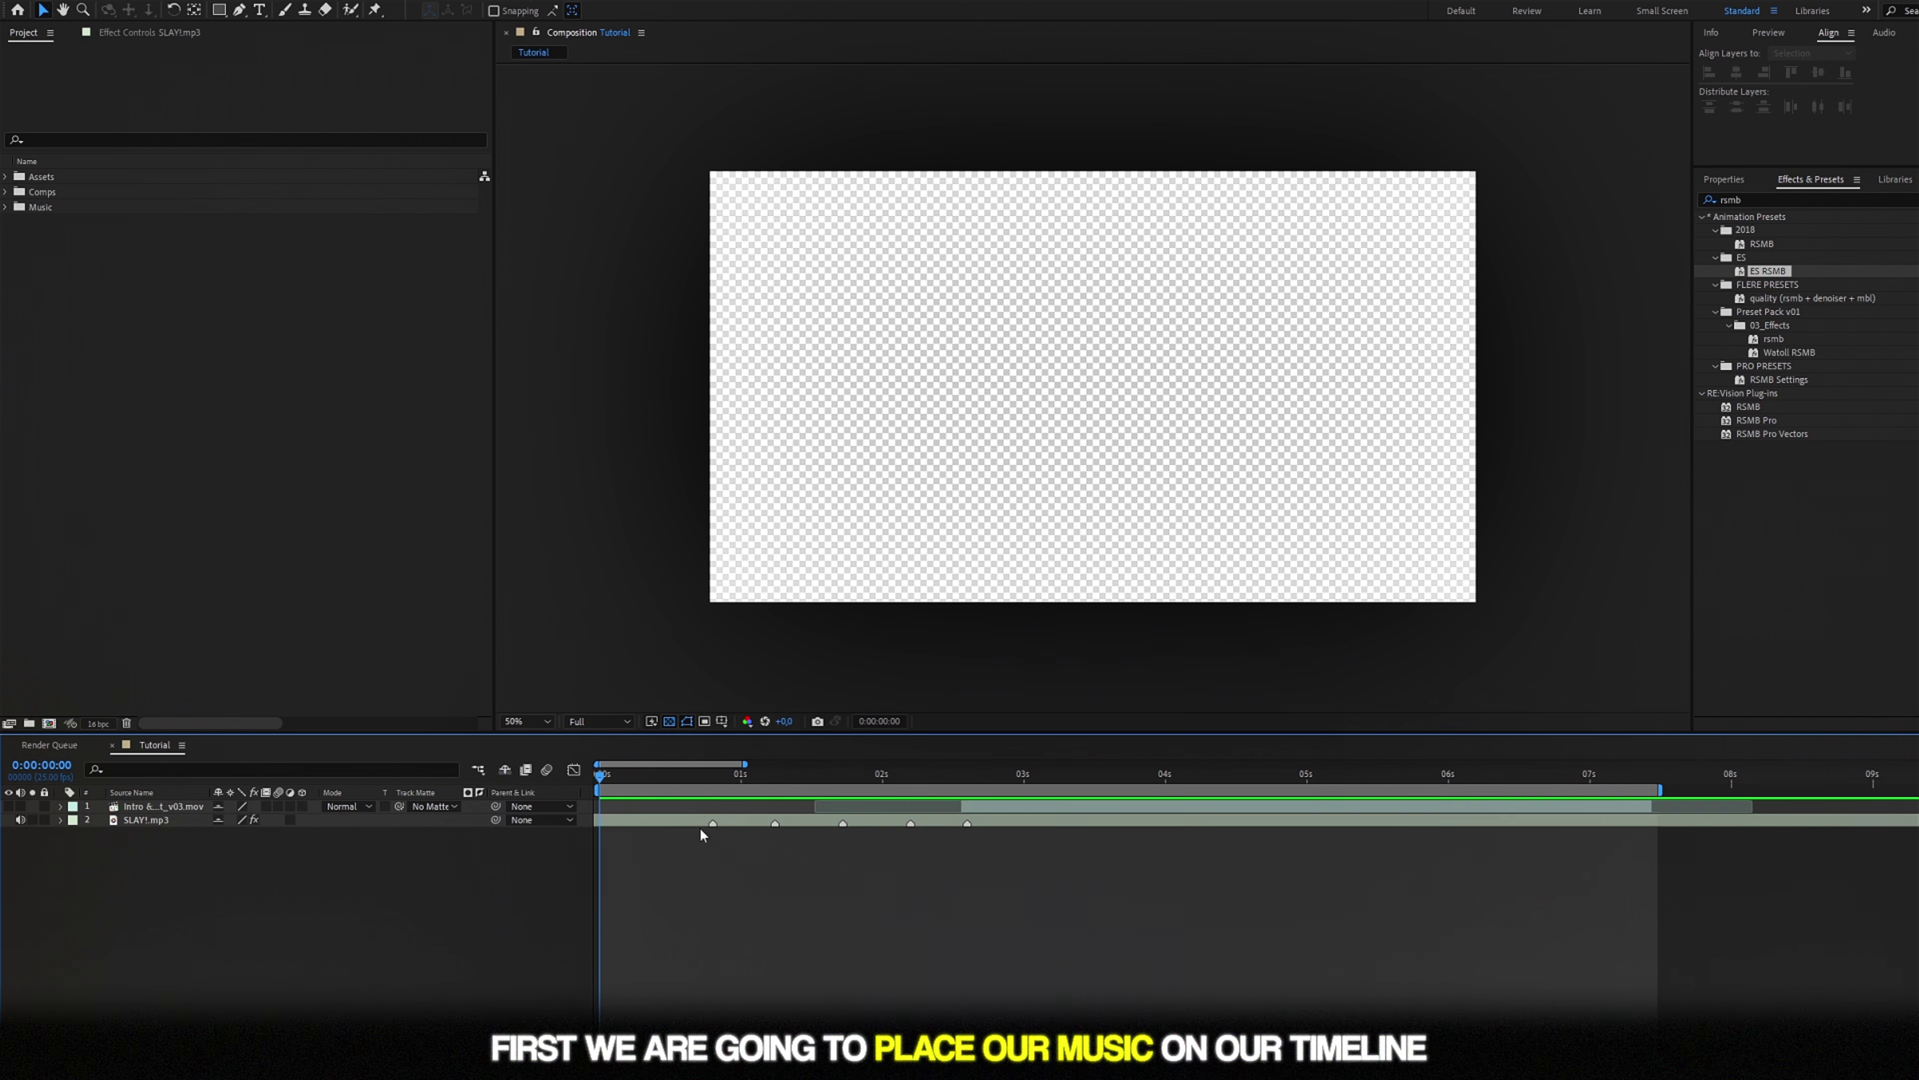
# Preview the SLAY1.mp3 and outro layers, then return the time to near the composition start
pyautogui.press('space')
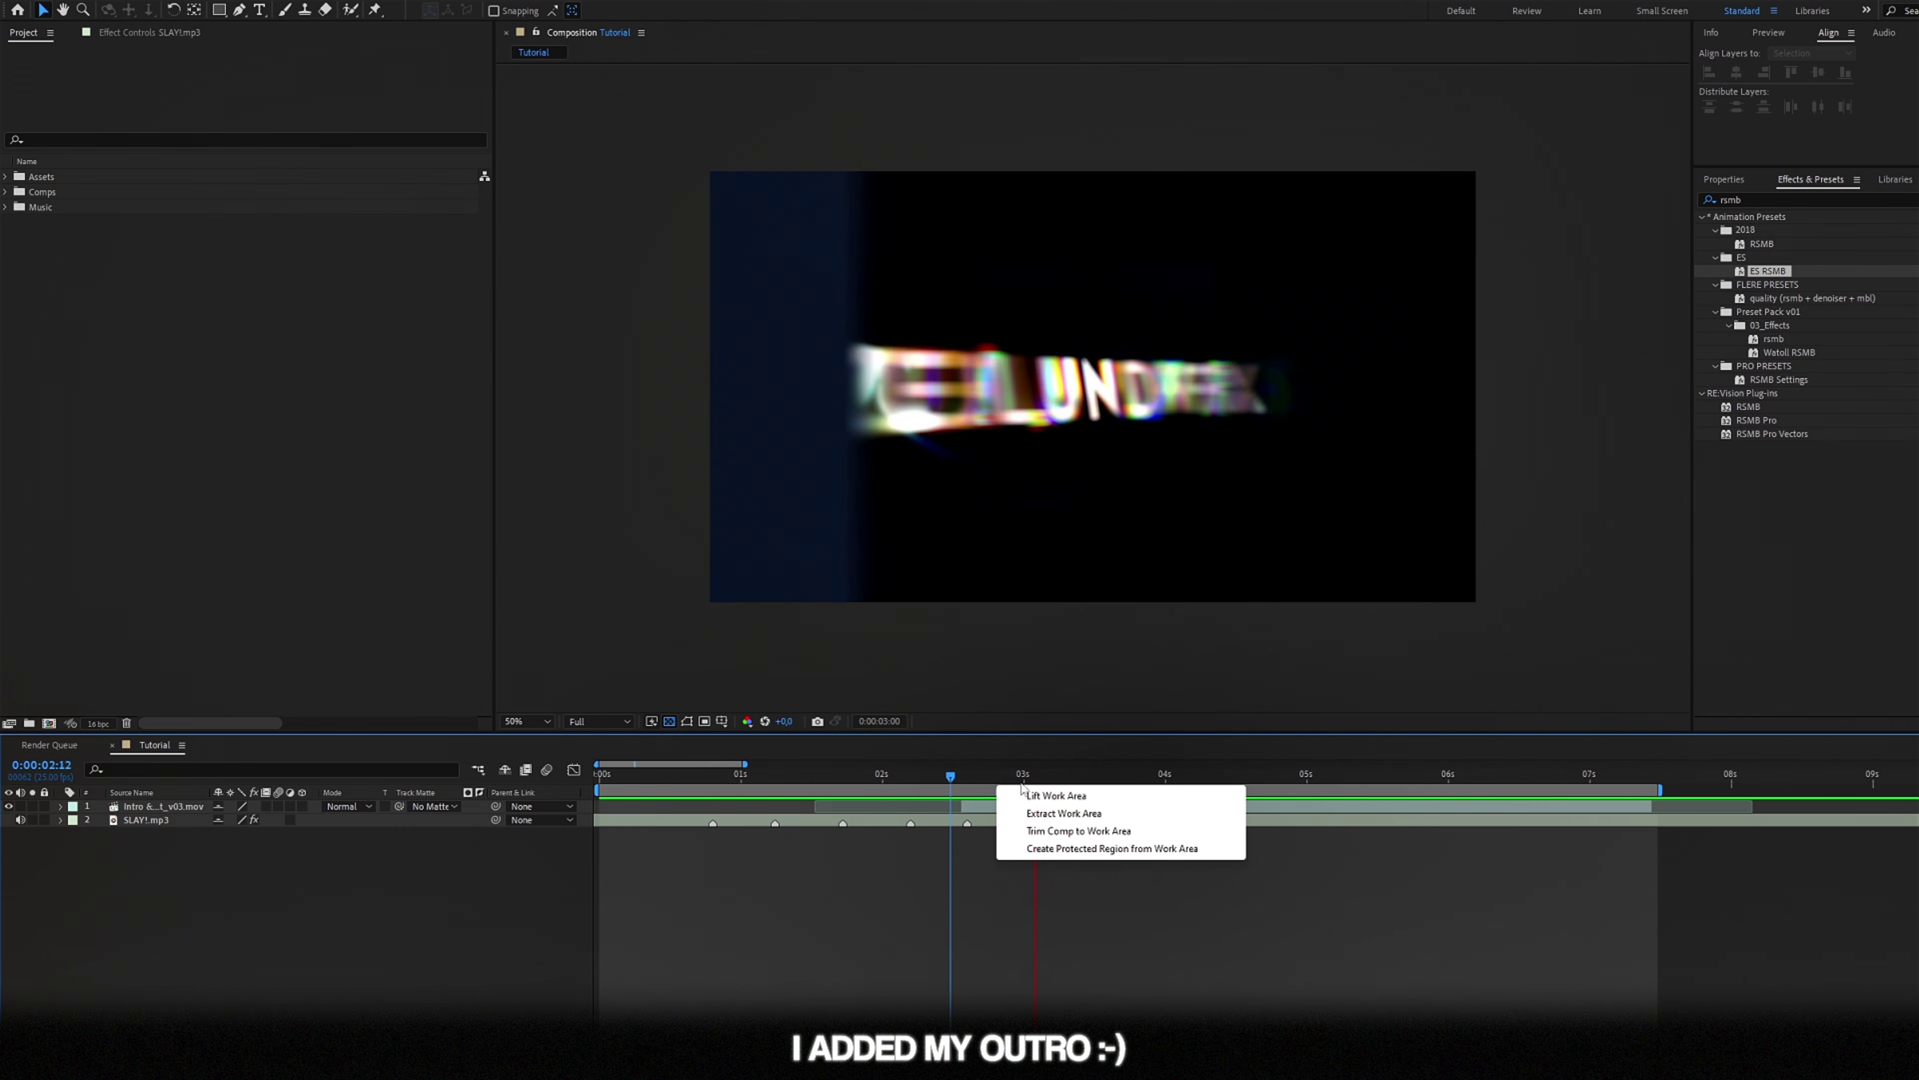
pyautogui.moveTo(951, 775); pyautogui.dragTo(123, 795)
# Hide the outro layer's video and expand the Assets folder to browse the clips
pyautogui.click(7, 806)
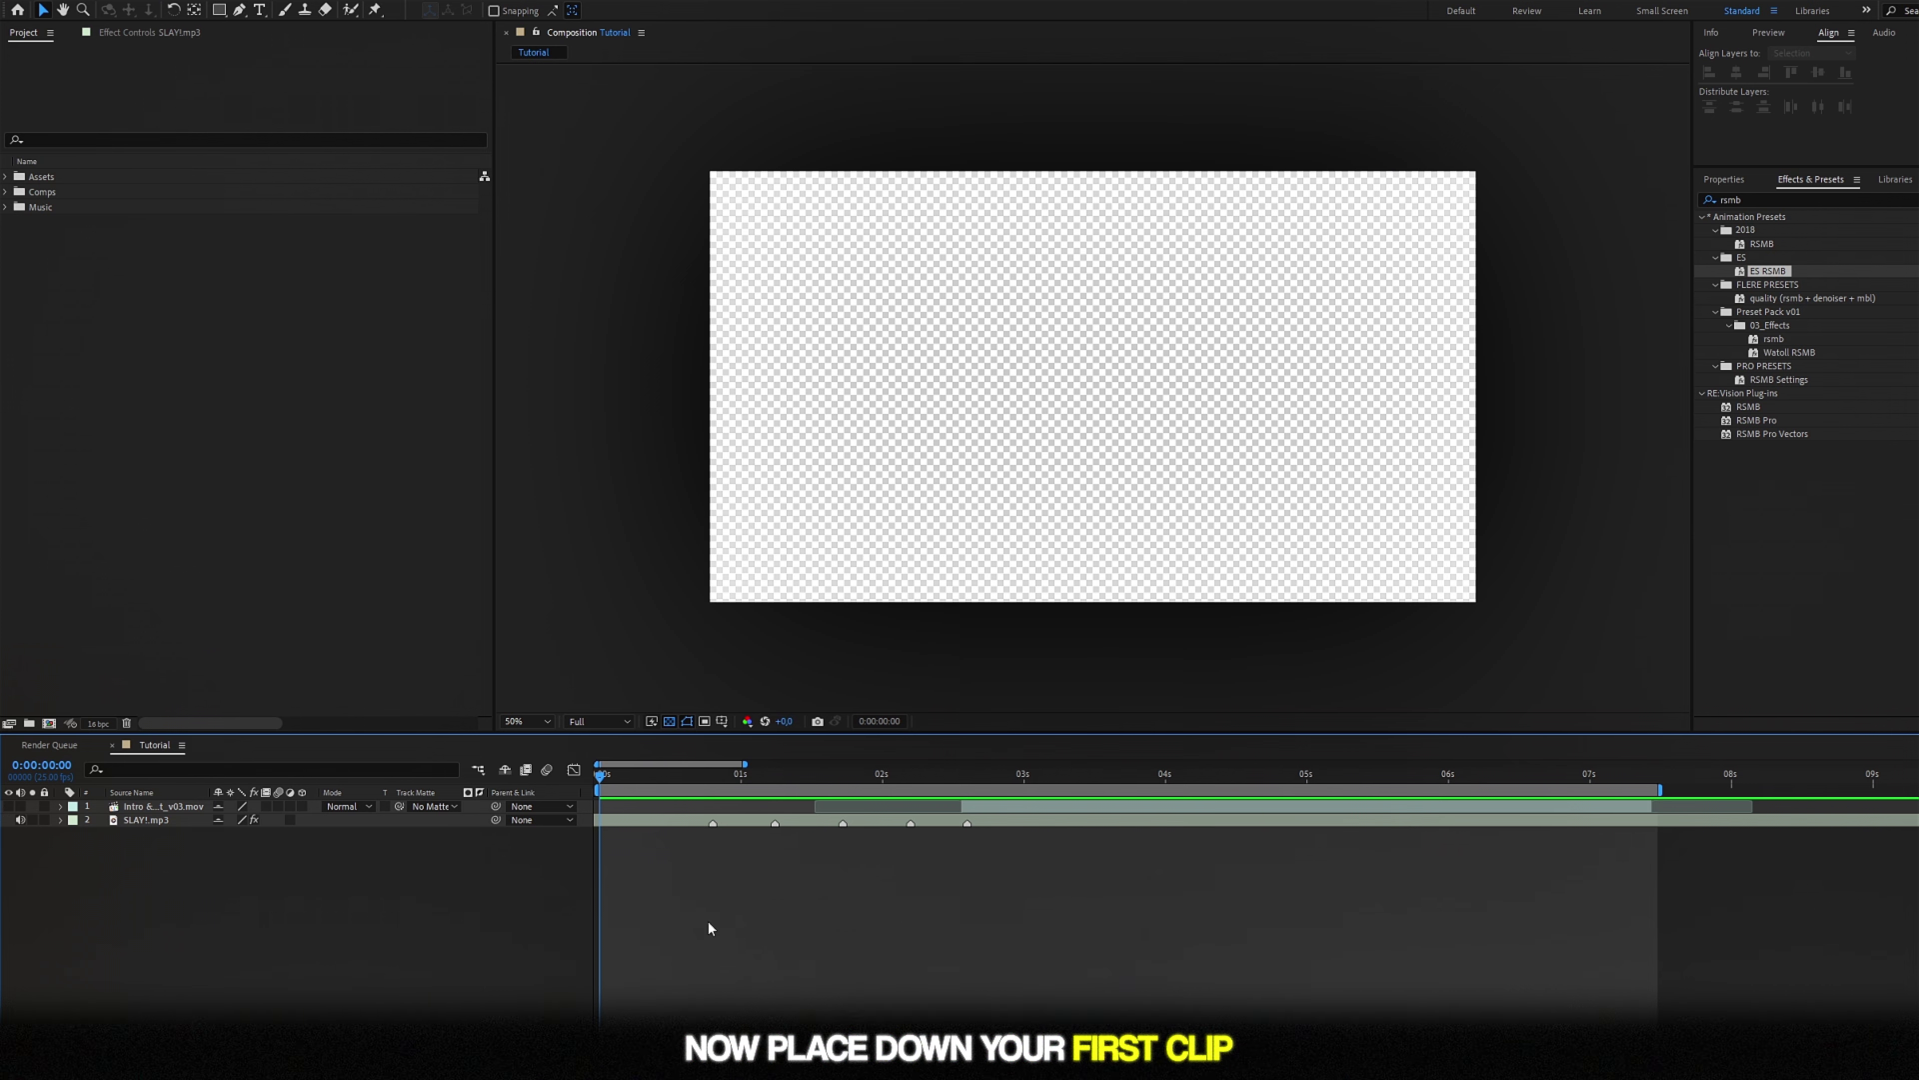
pyautogui.click(5, 176)
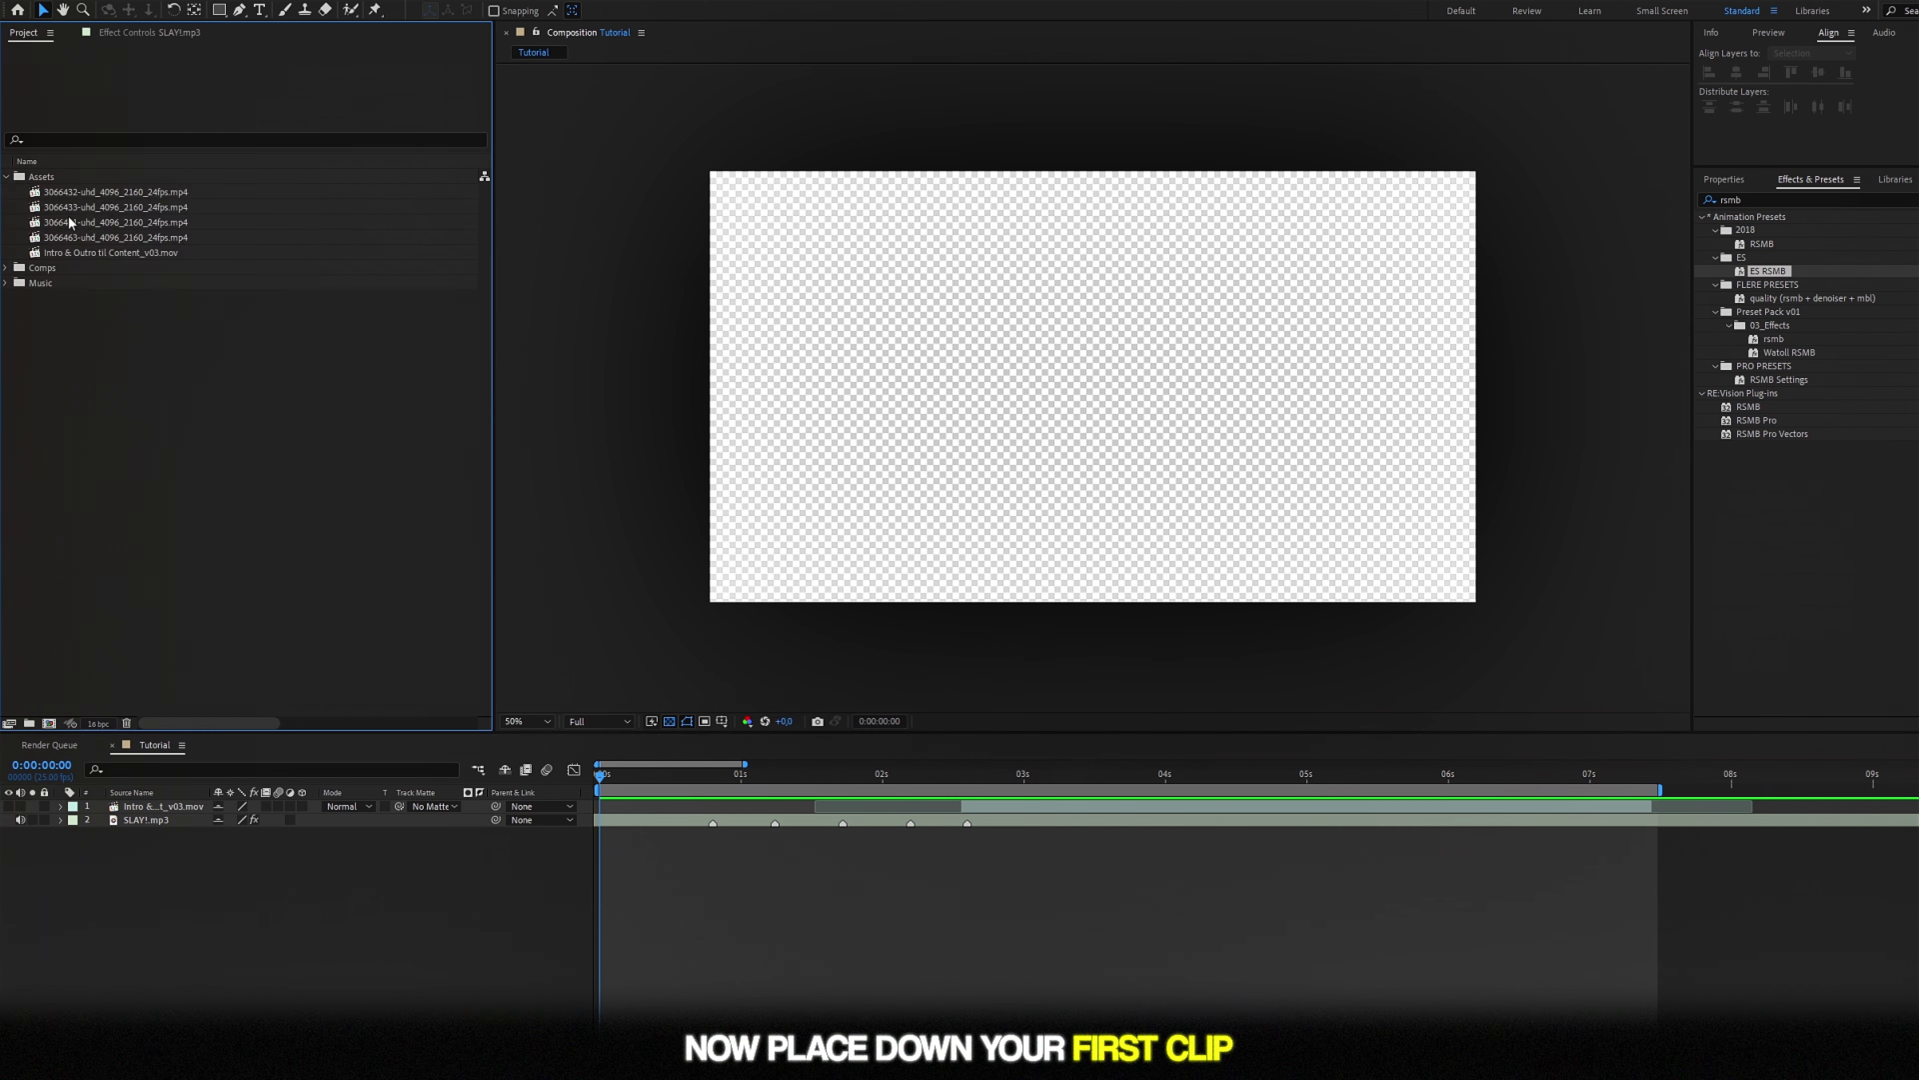
pyautogui.click(85, 221)
pyautogui.click(114, 236)
pyautogui.click(125, 252)
# Add 3066463-uhd_4096_2160_24fps.mp4 as a new layer and enable Time Remap on it
pyautogui.moveTo(124, 236); pyautogui.dragTo(715, 819)
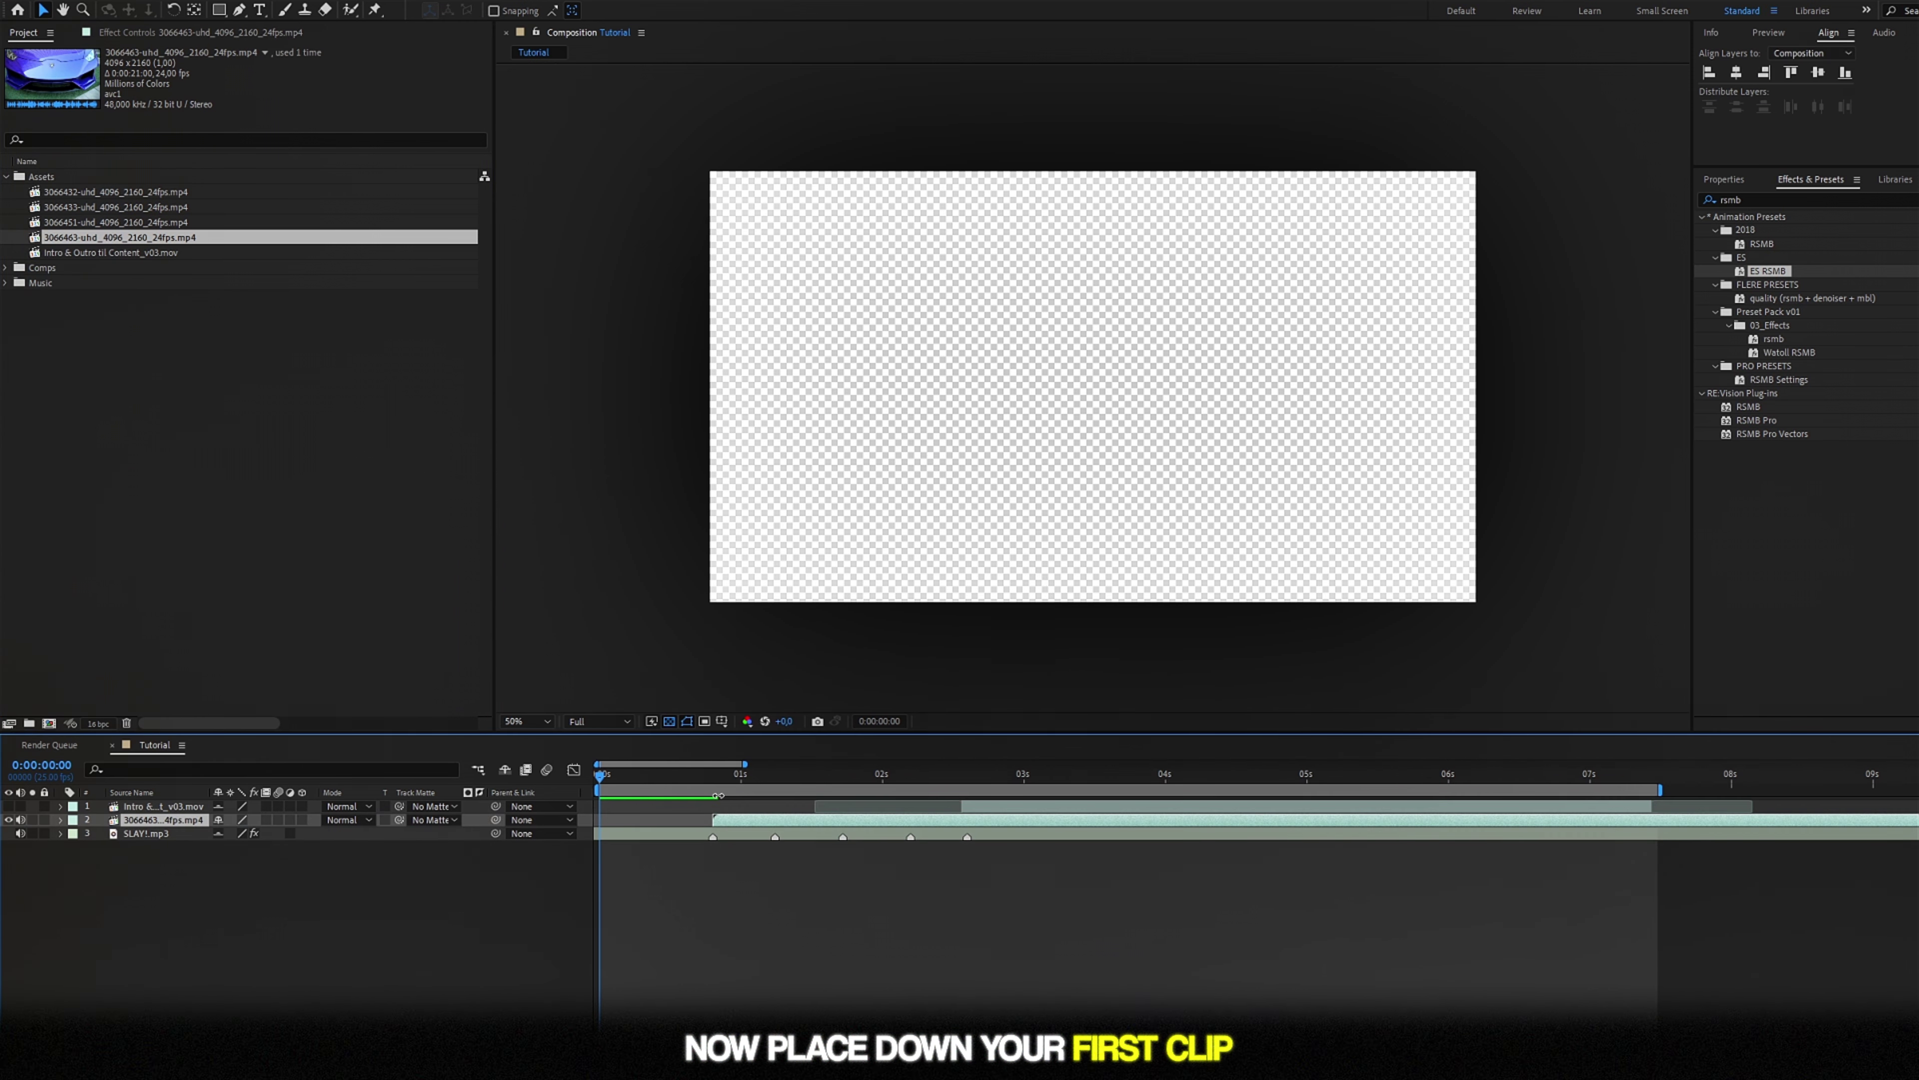
pyautogui.click(718, 776)
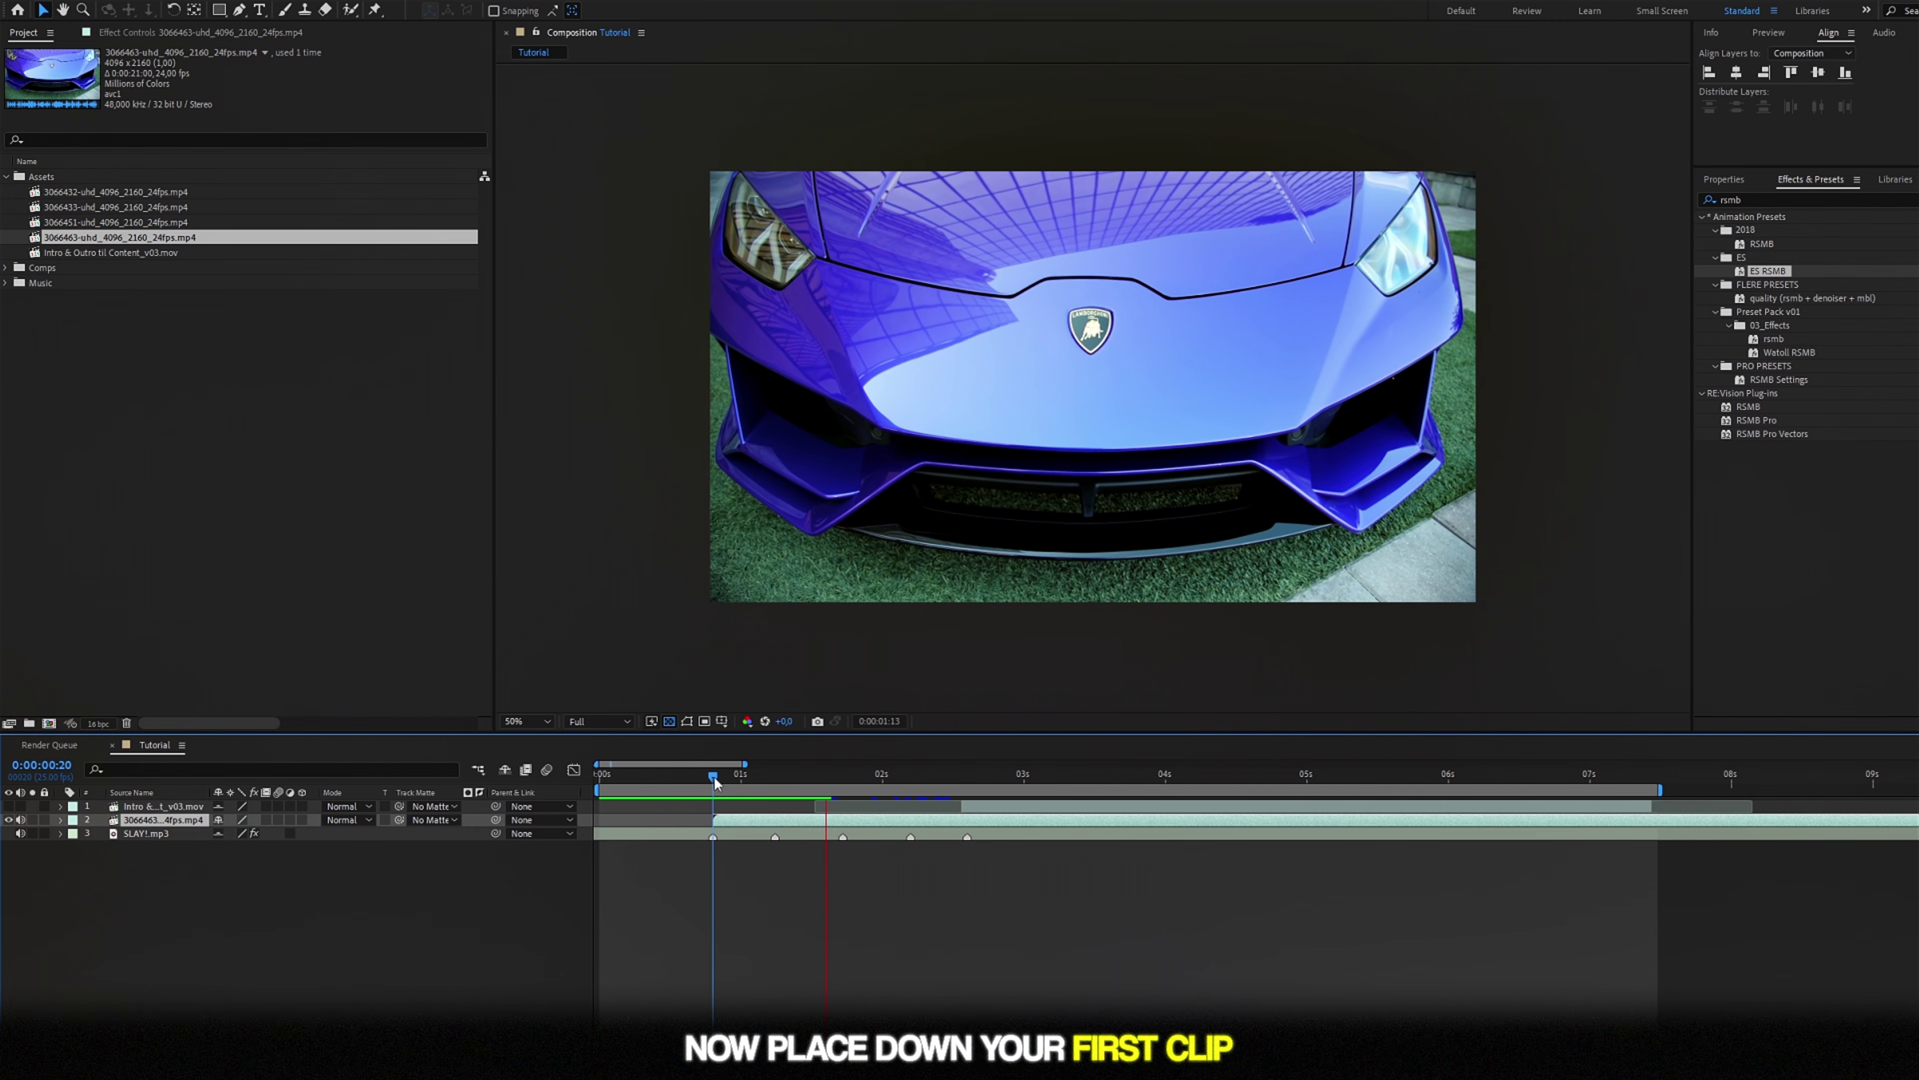
pyautogui.press('space')
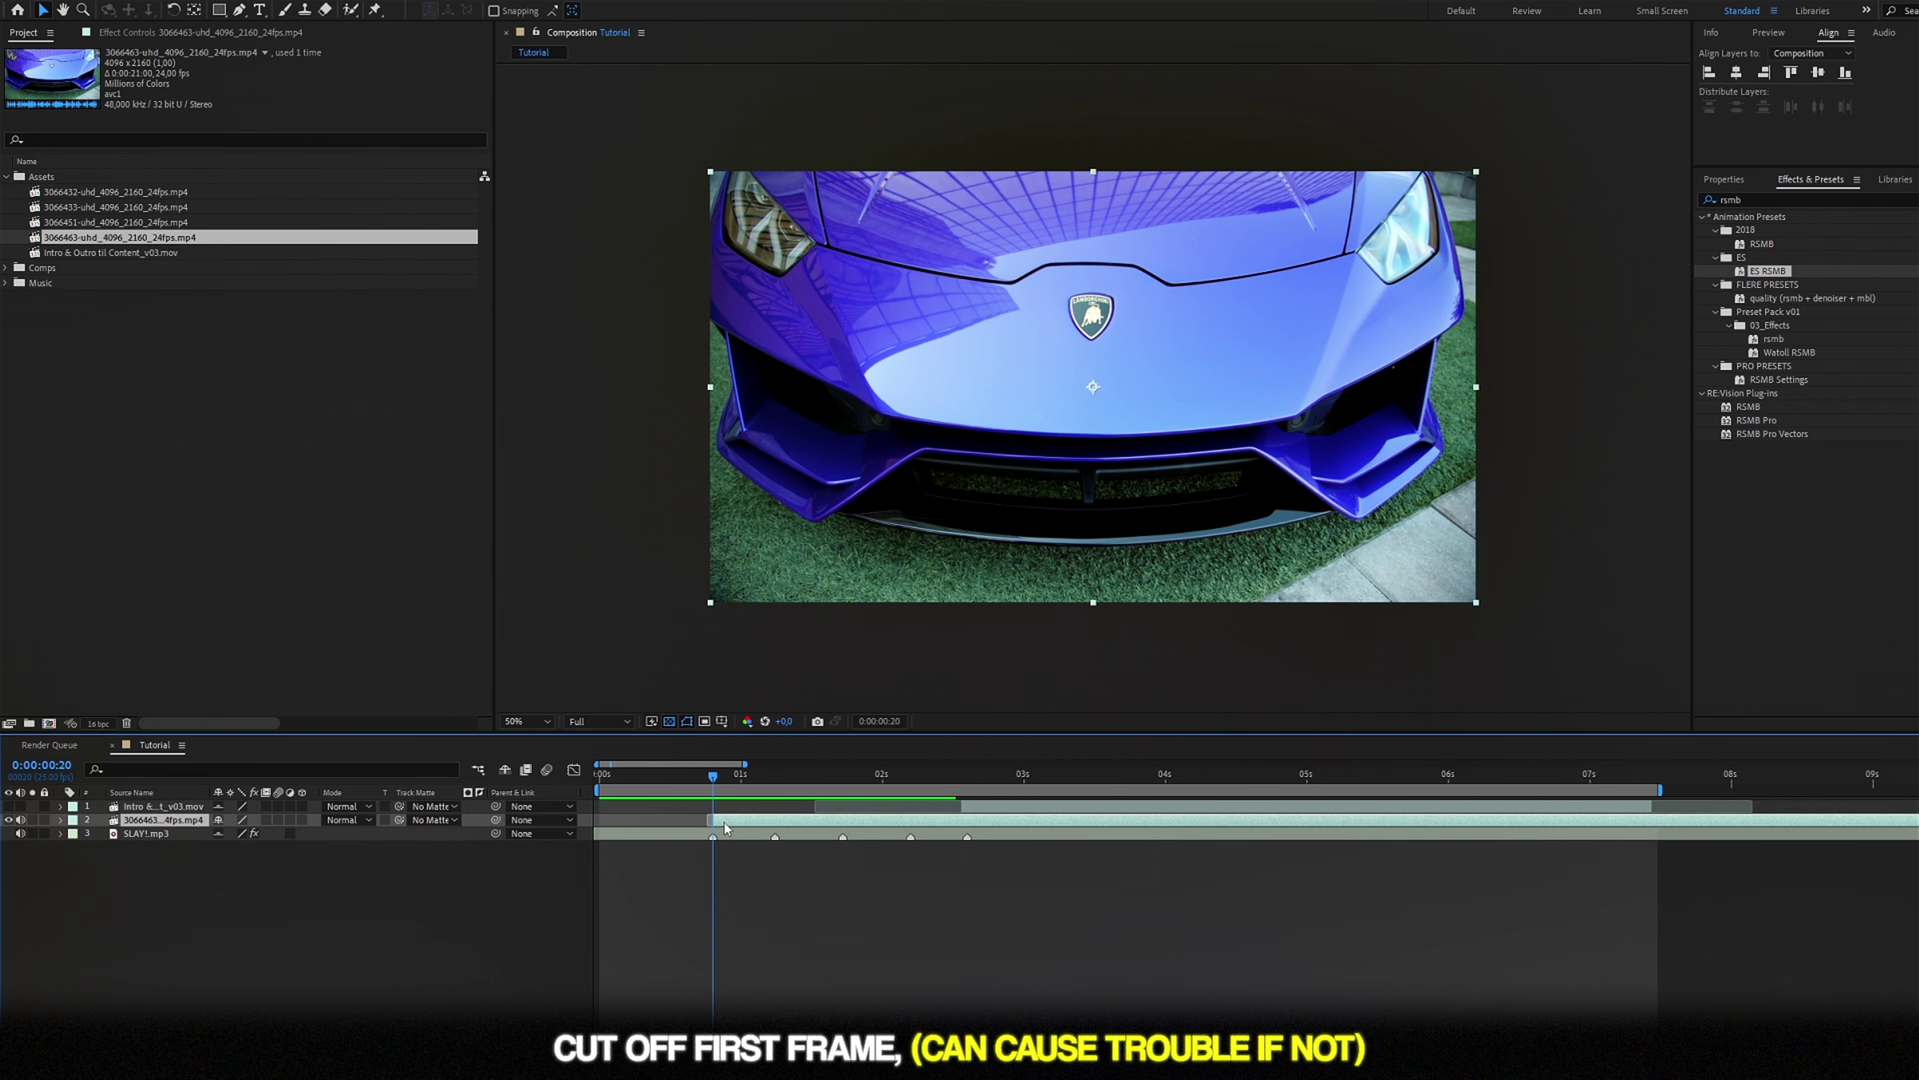
pyautogui.hotkey('ctrl', 'alt', 't')
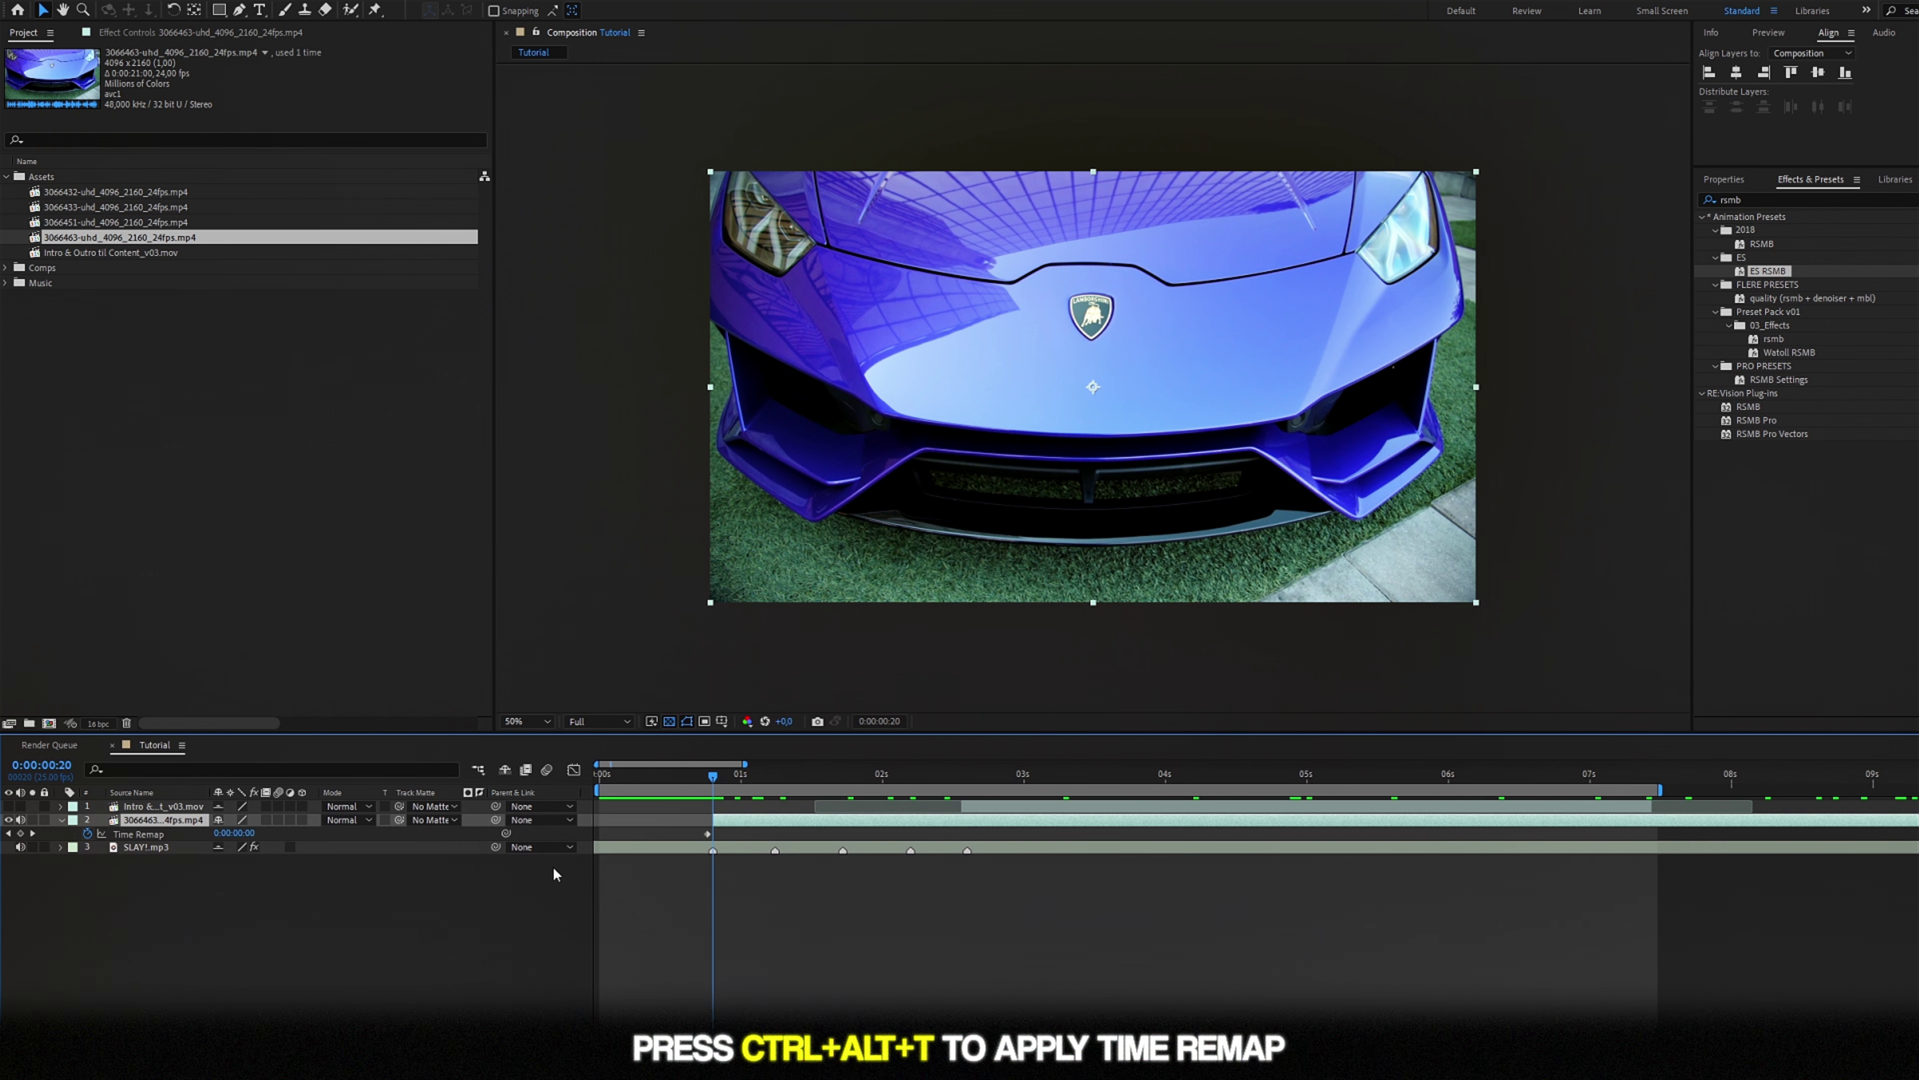
# Add time remap keyframes at the car clip's start and at 0:00:09:05
pyautogui.scroll(2, 691, 837)
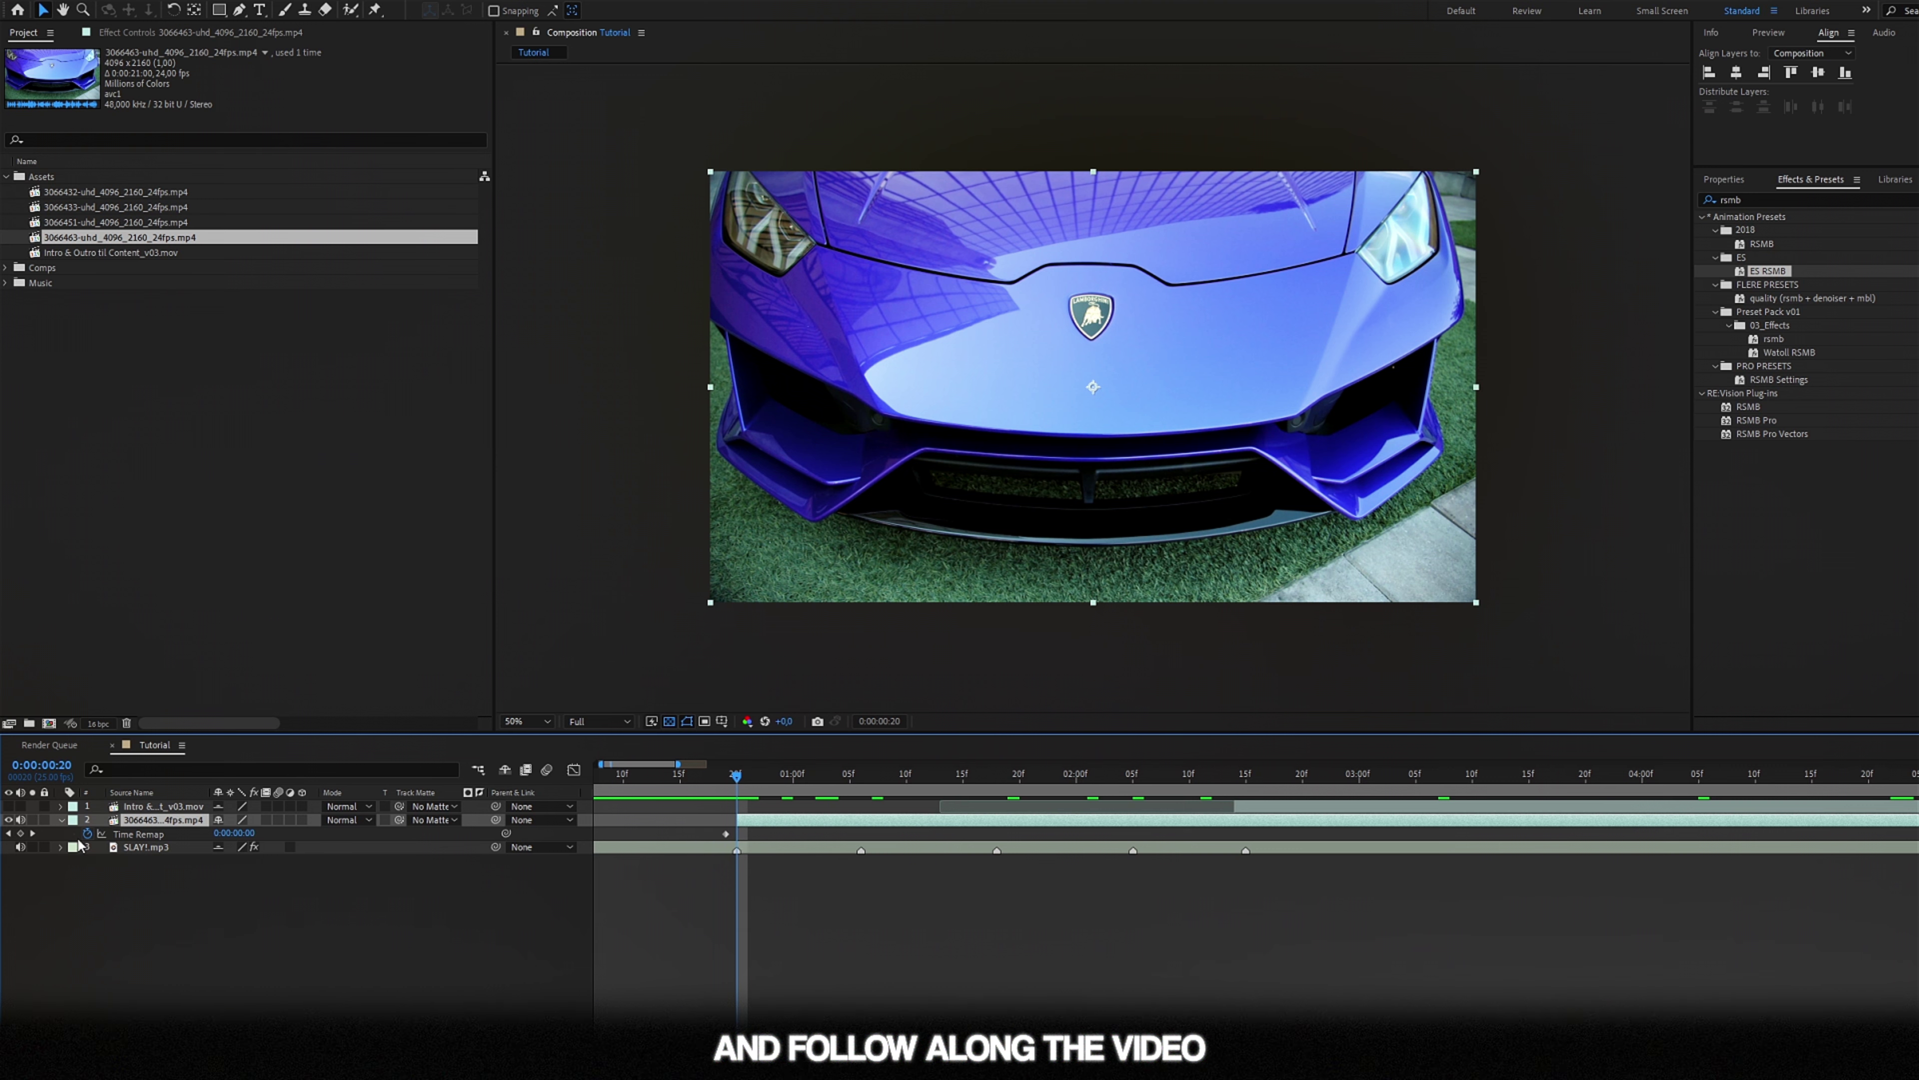
pyautogui.click(21, 833)
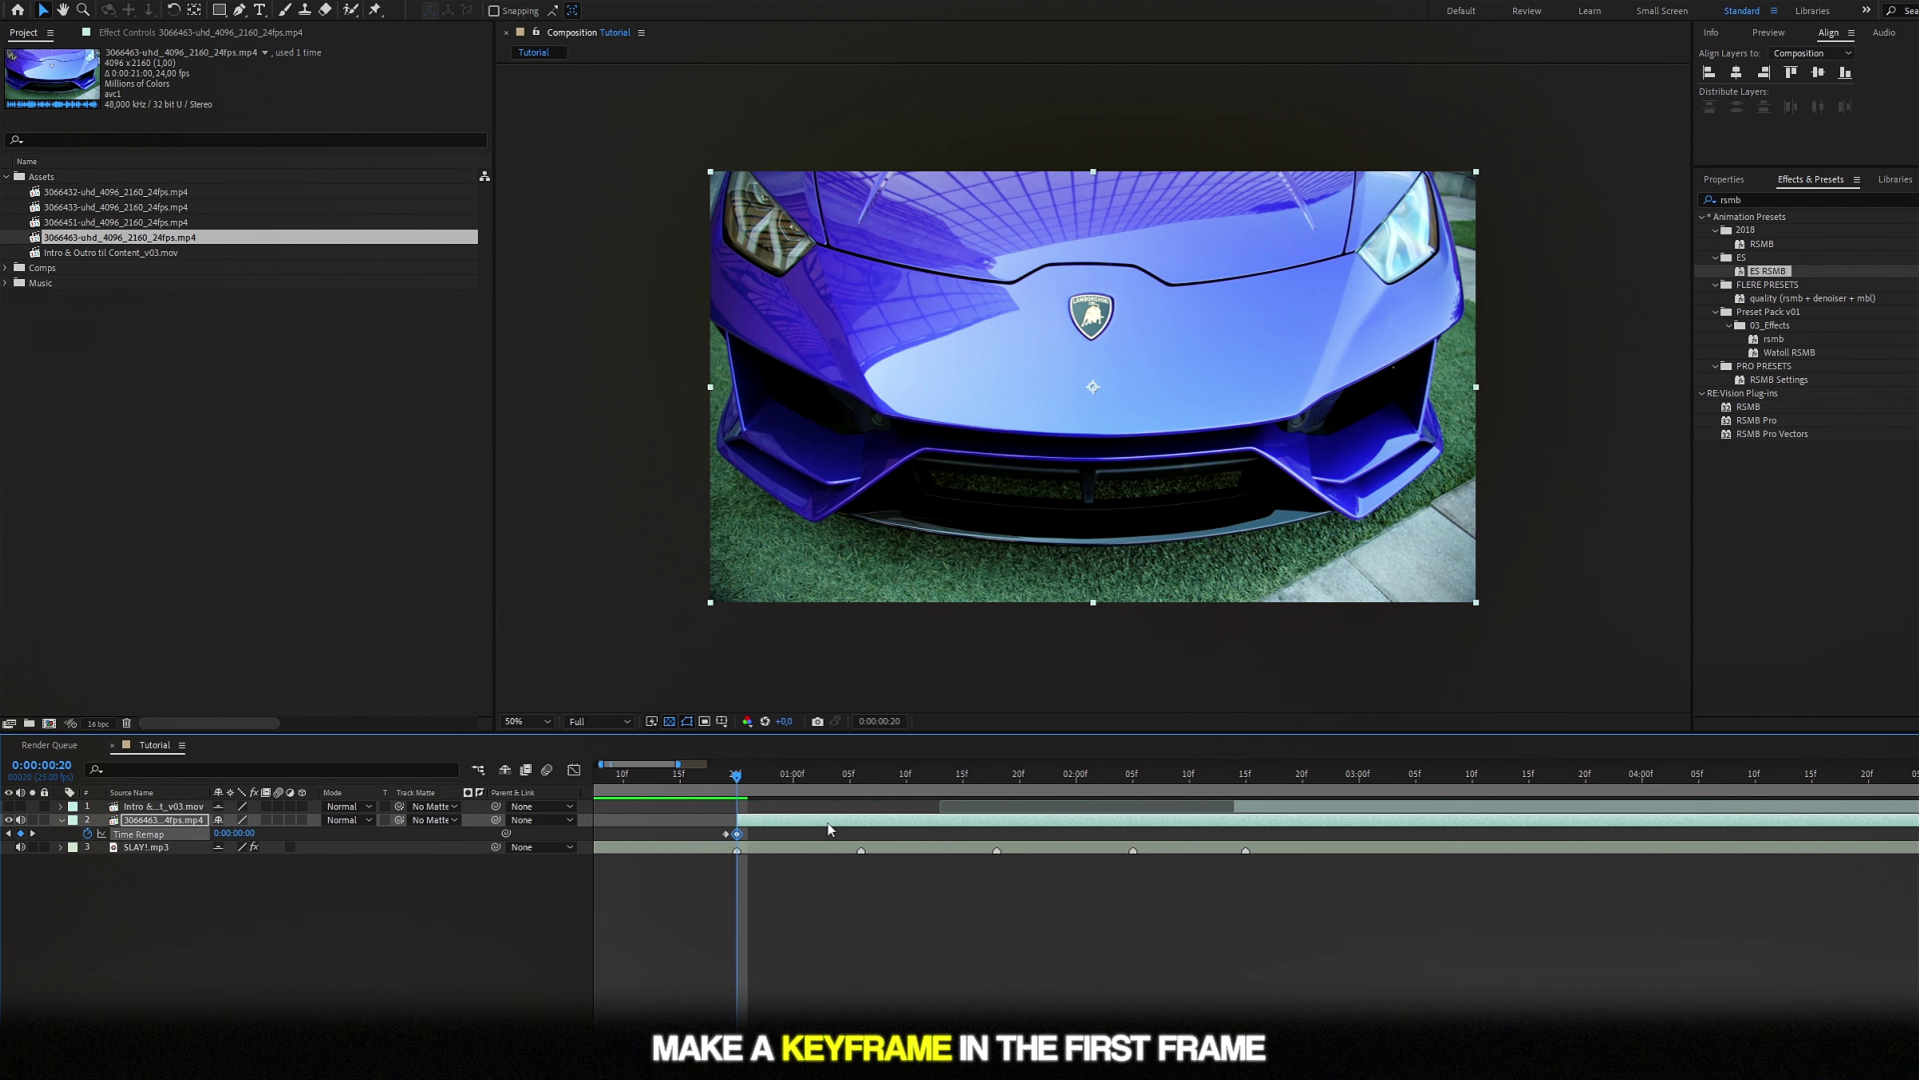
pyautogui.scroll(-3, 786, 824)
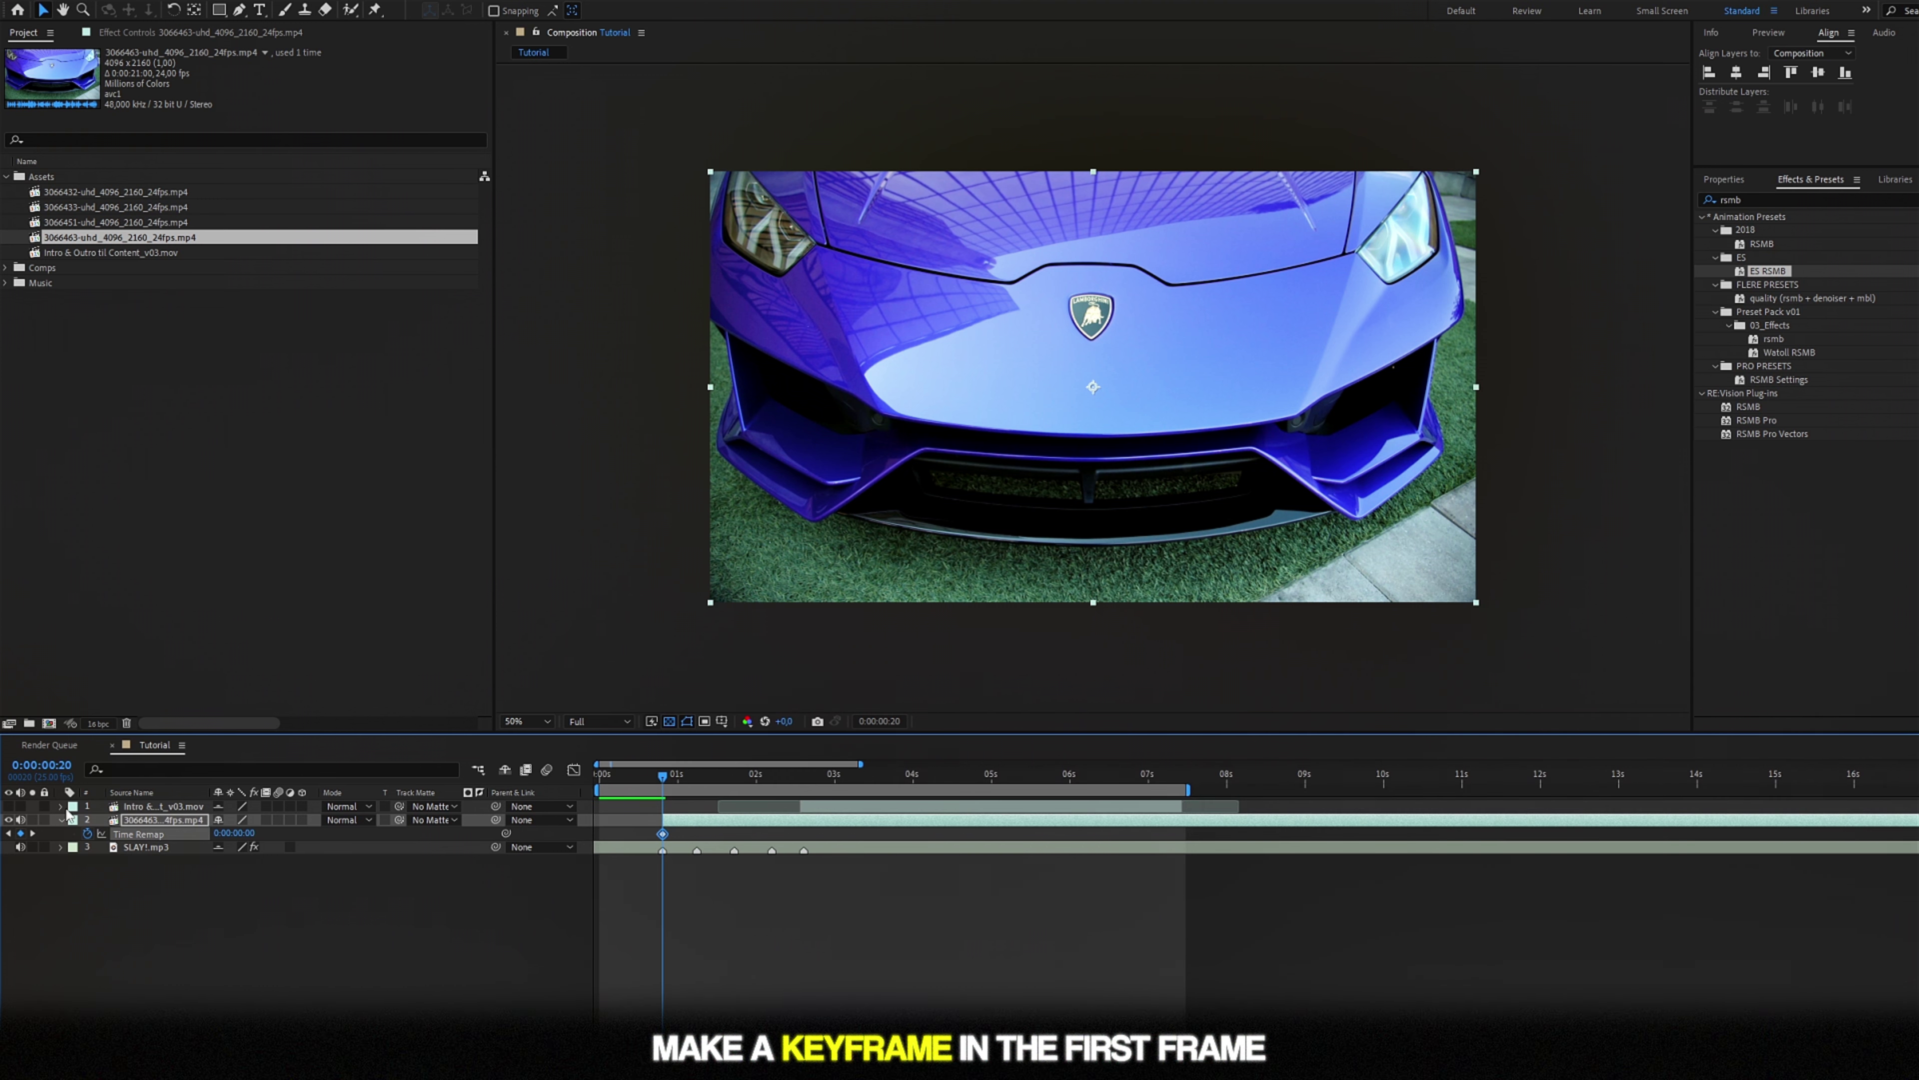
pyautogui.moveTo(725, 789); pyautogui.dragTo(1305, 774)
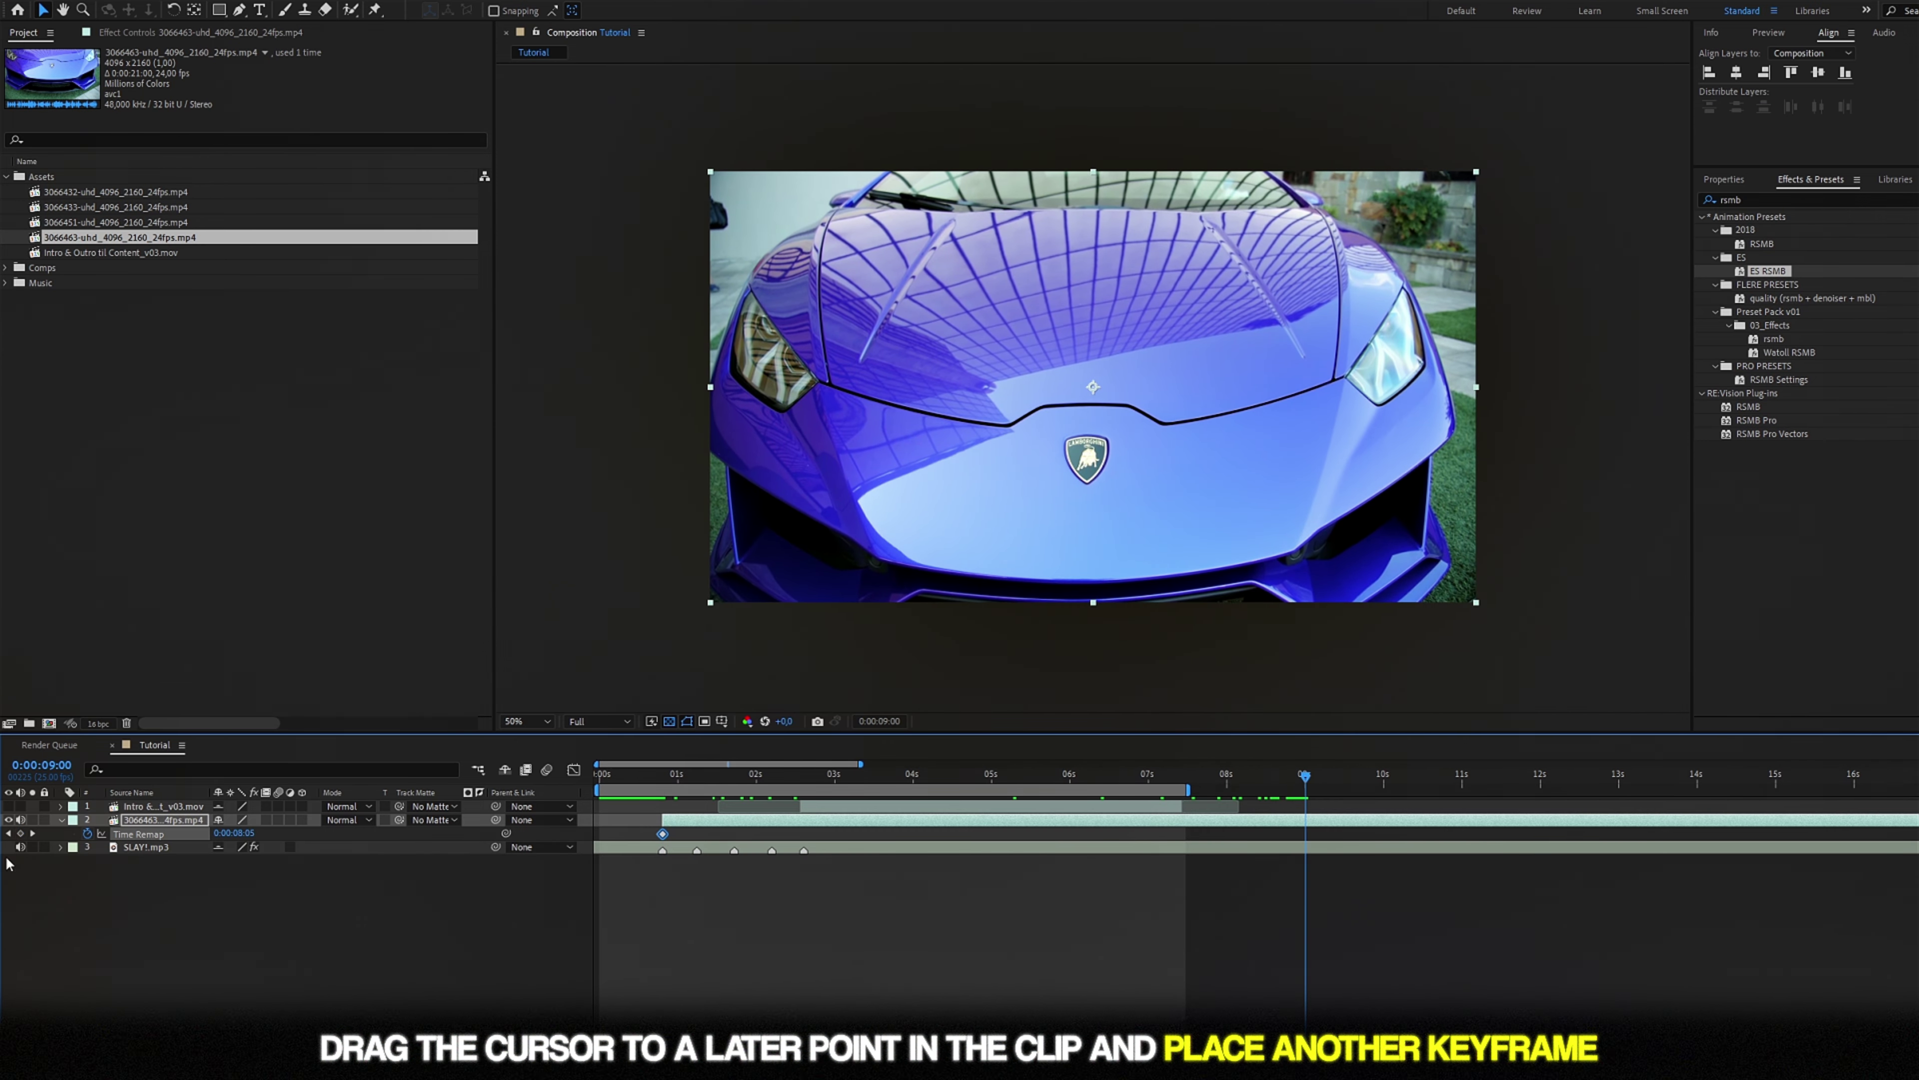
pyautogui.rightClick(555, 887)
pyautogui.click(1141, 912)
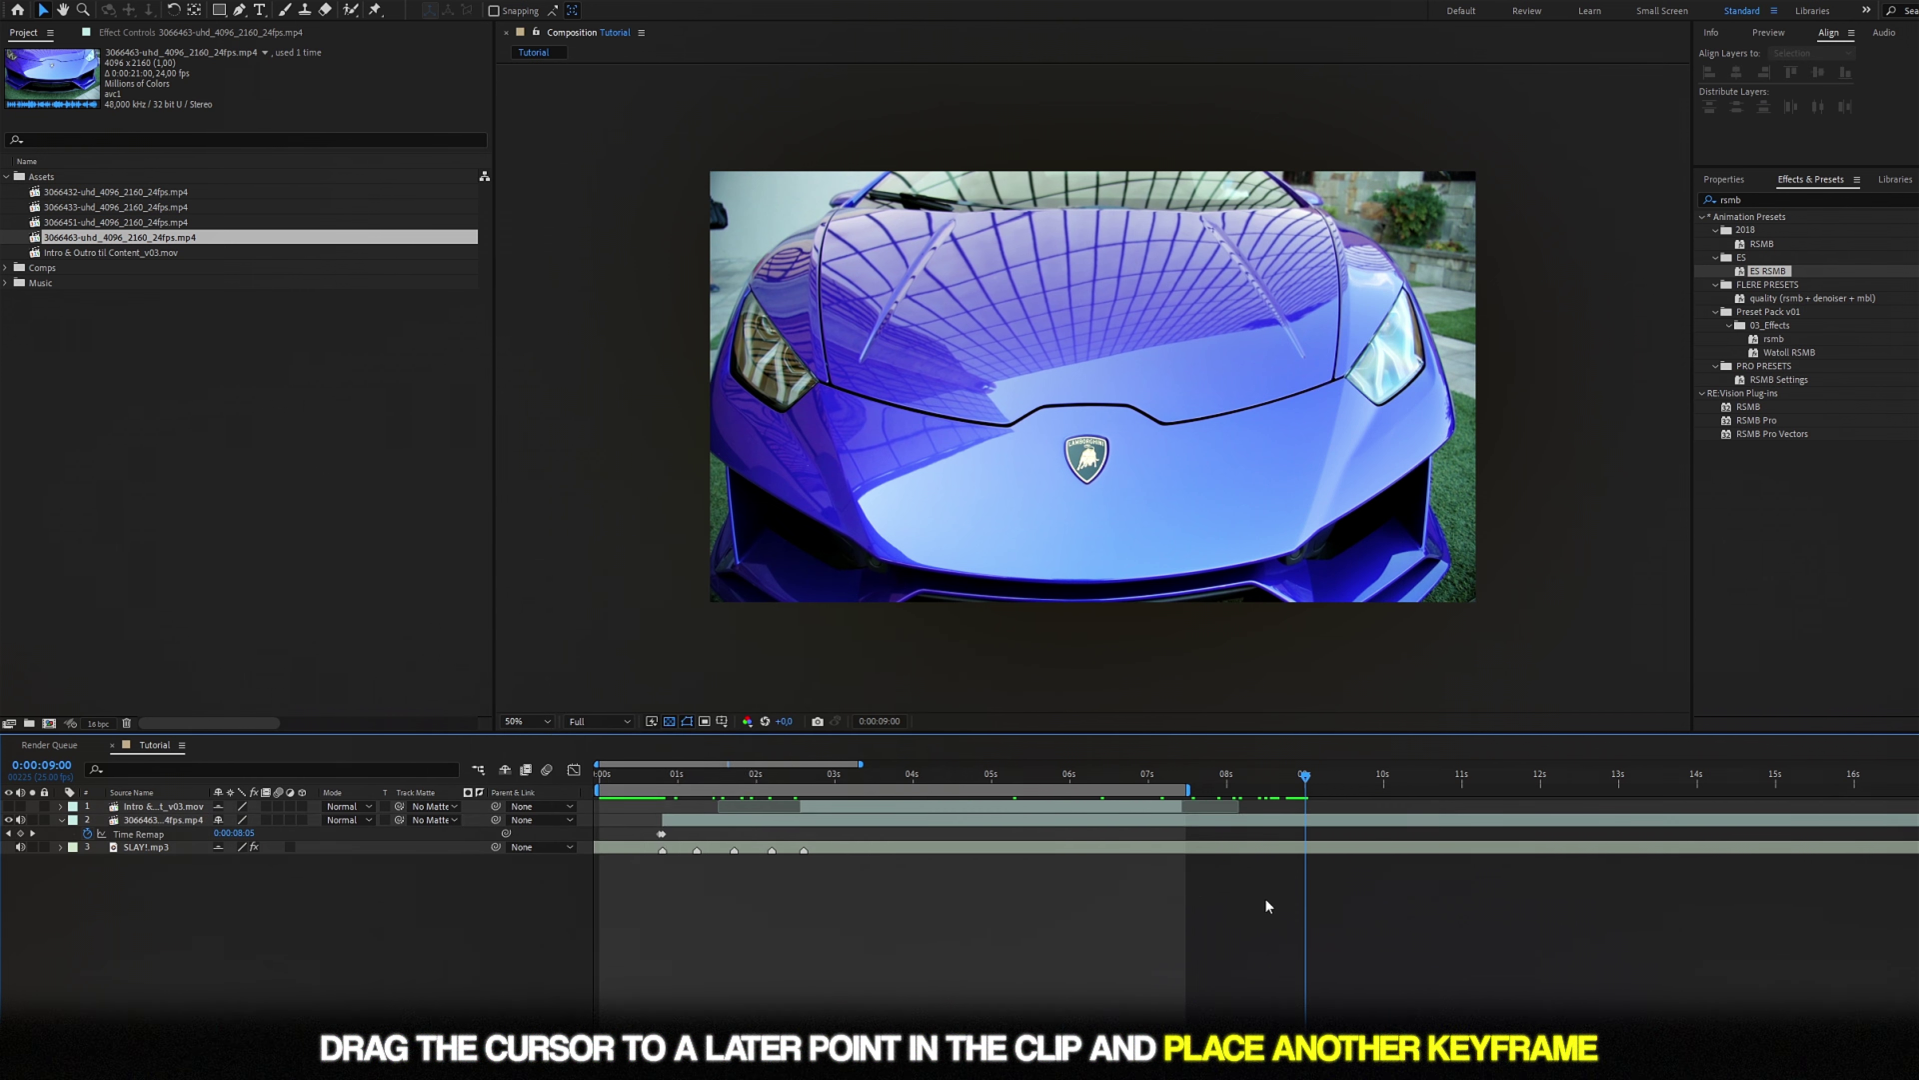
pyautogui.press('-')
pyautogui.moveTo(1067, 788); pyautogui.dragTo(763, 833)
pyautogui.hotkey('alt', 'shift', 't')
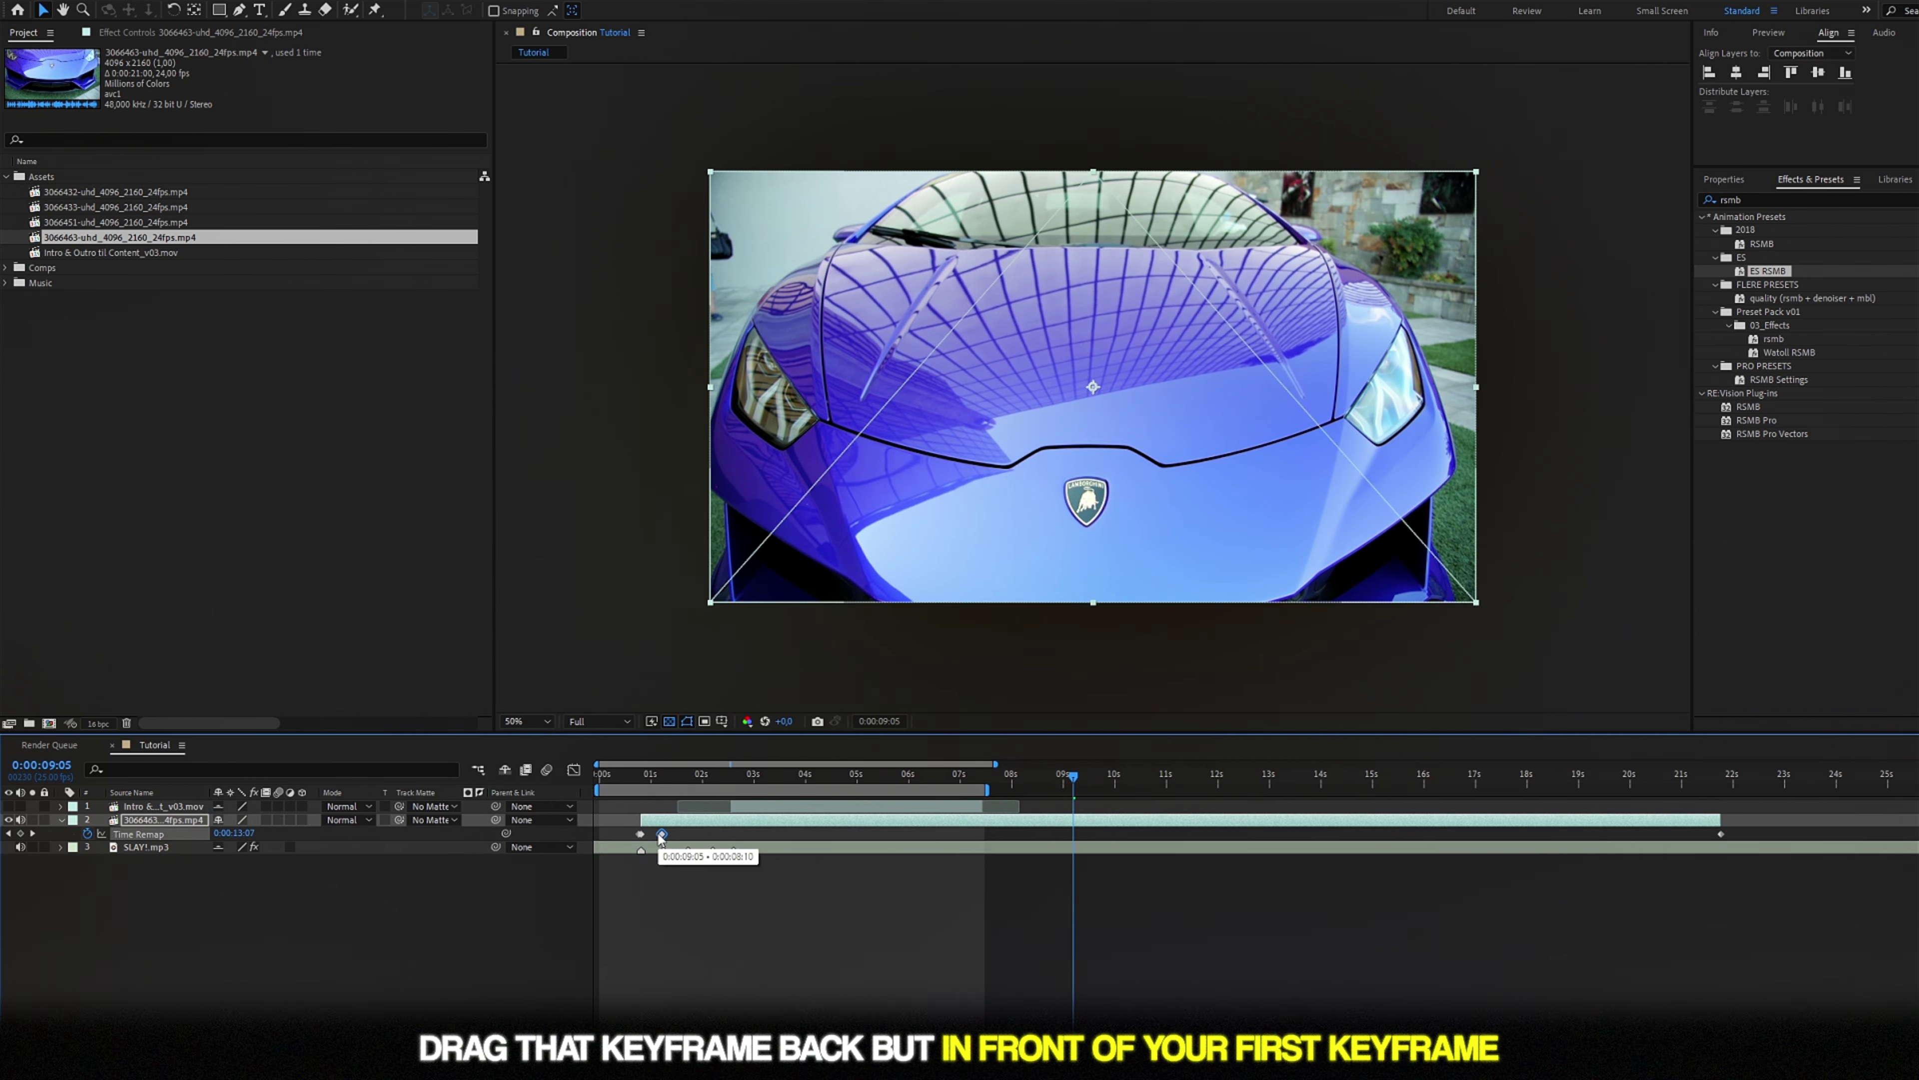
# Pull the later keyframe near the first and add a keyframe just after the ramp near 0:00:01:02
pyautogui.press('=')
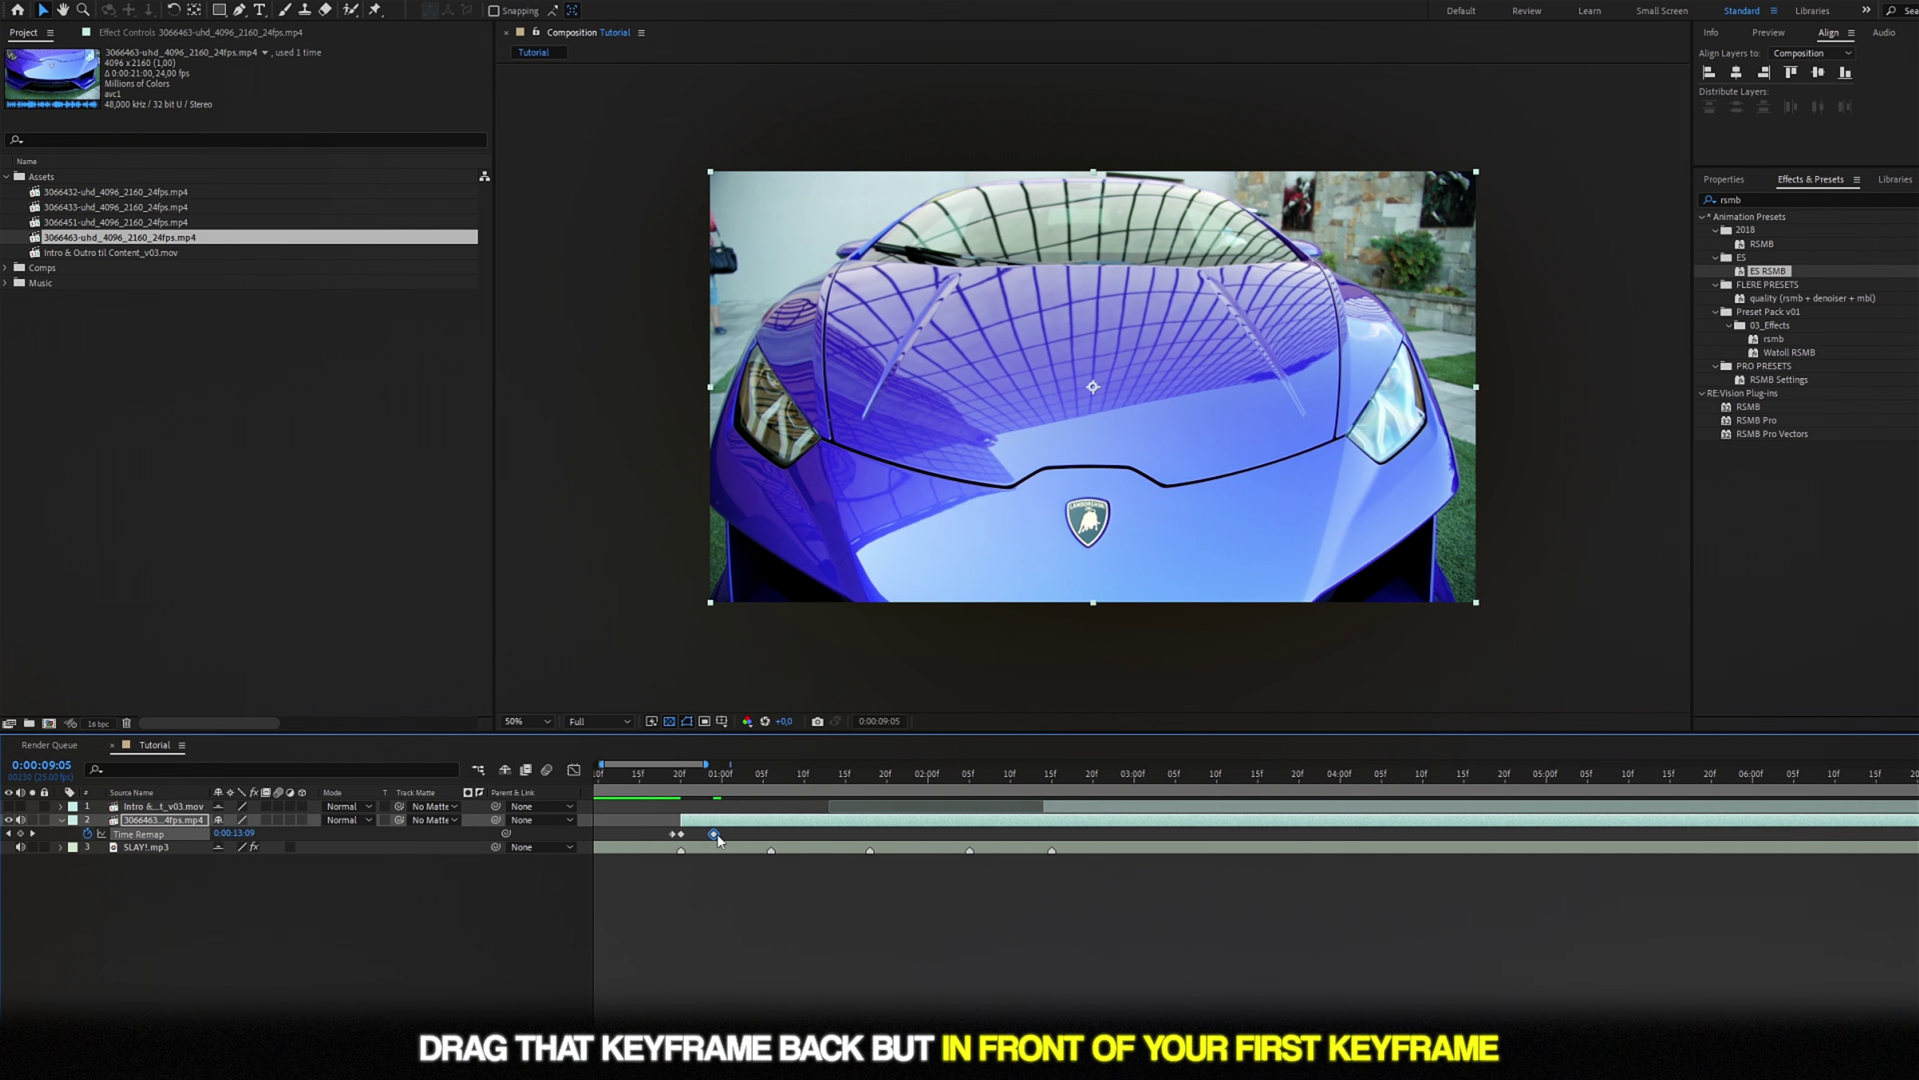
pyautogui.press('=')
pyautogui.moveTo(703, 776); pyautogui.dragTo(759, 775)
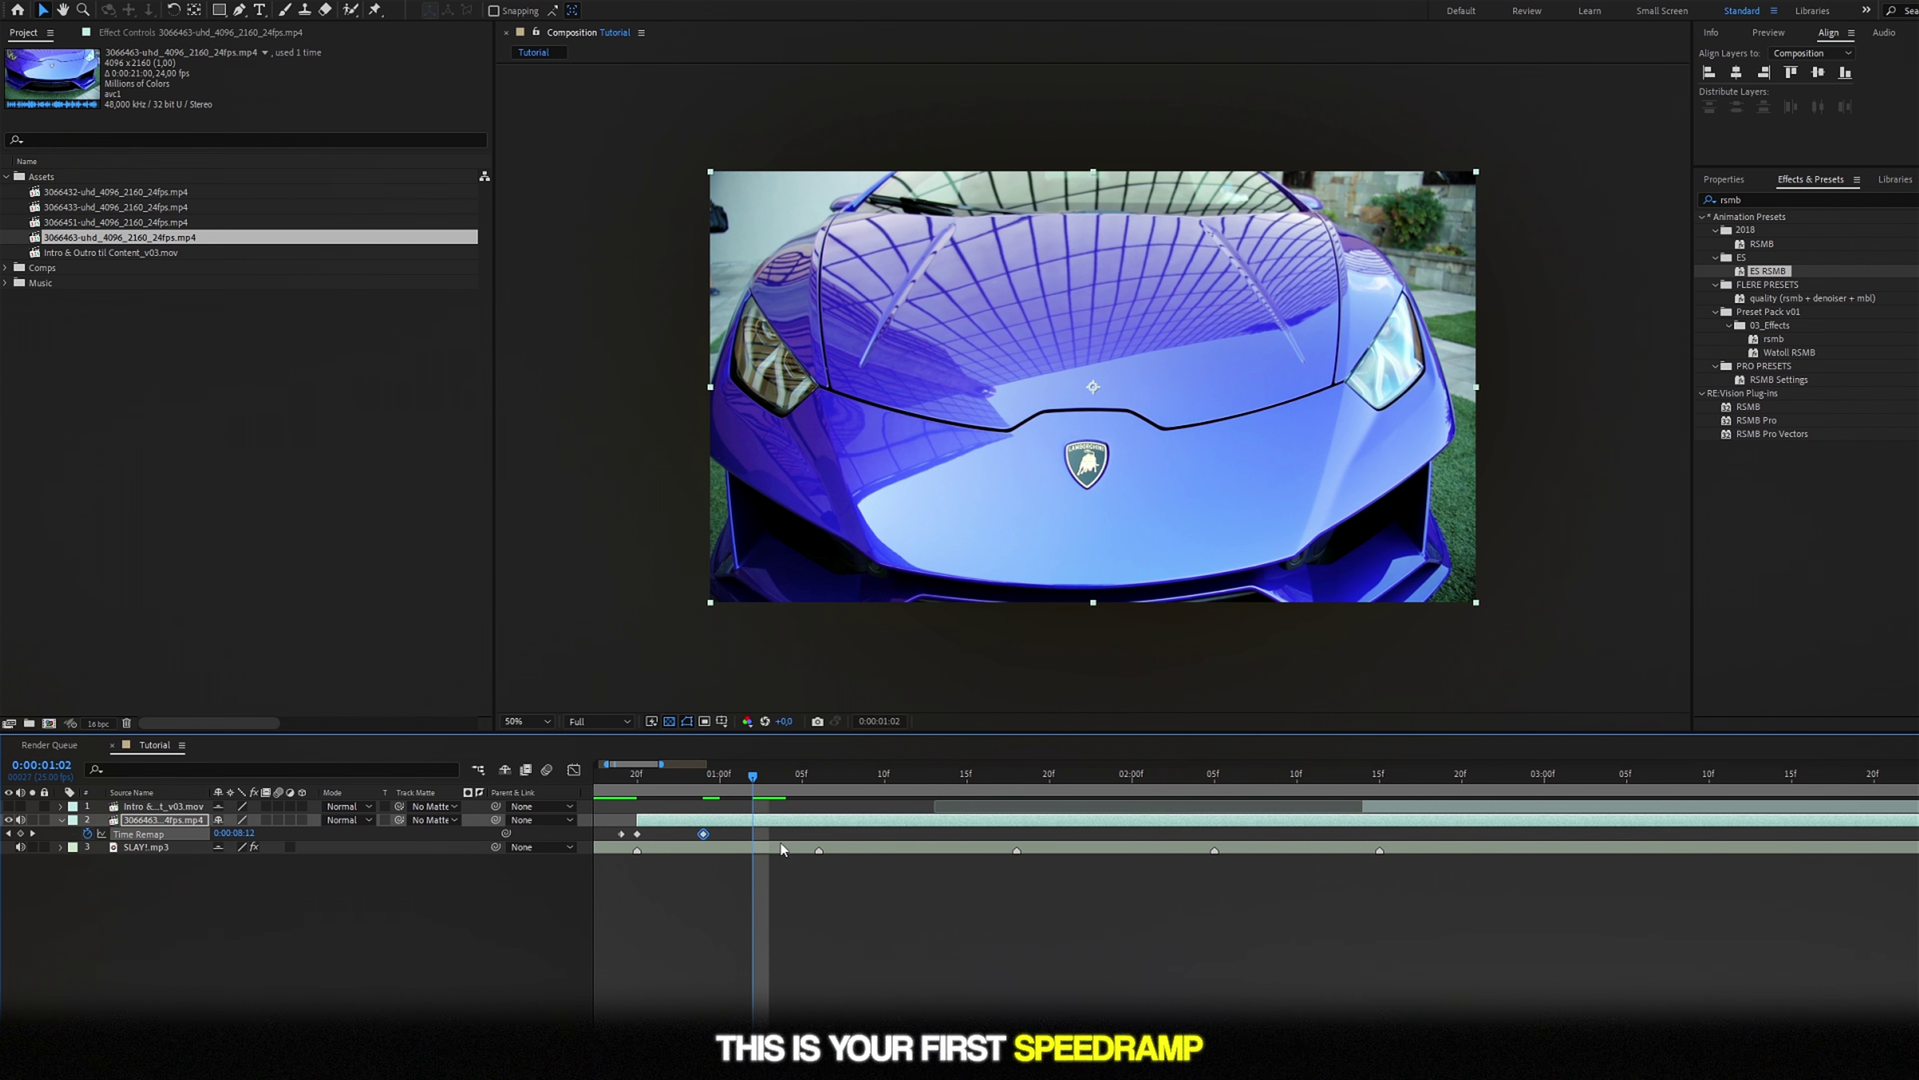
pyautogui.click(21, 833)
pyautogui.press('-')
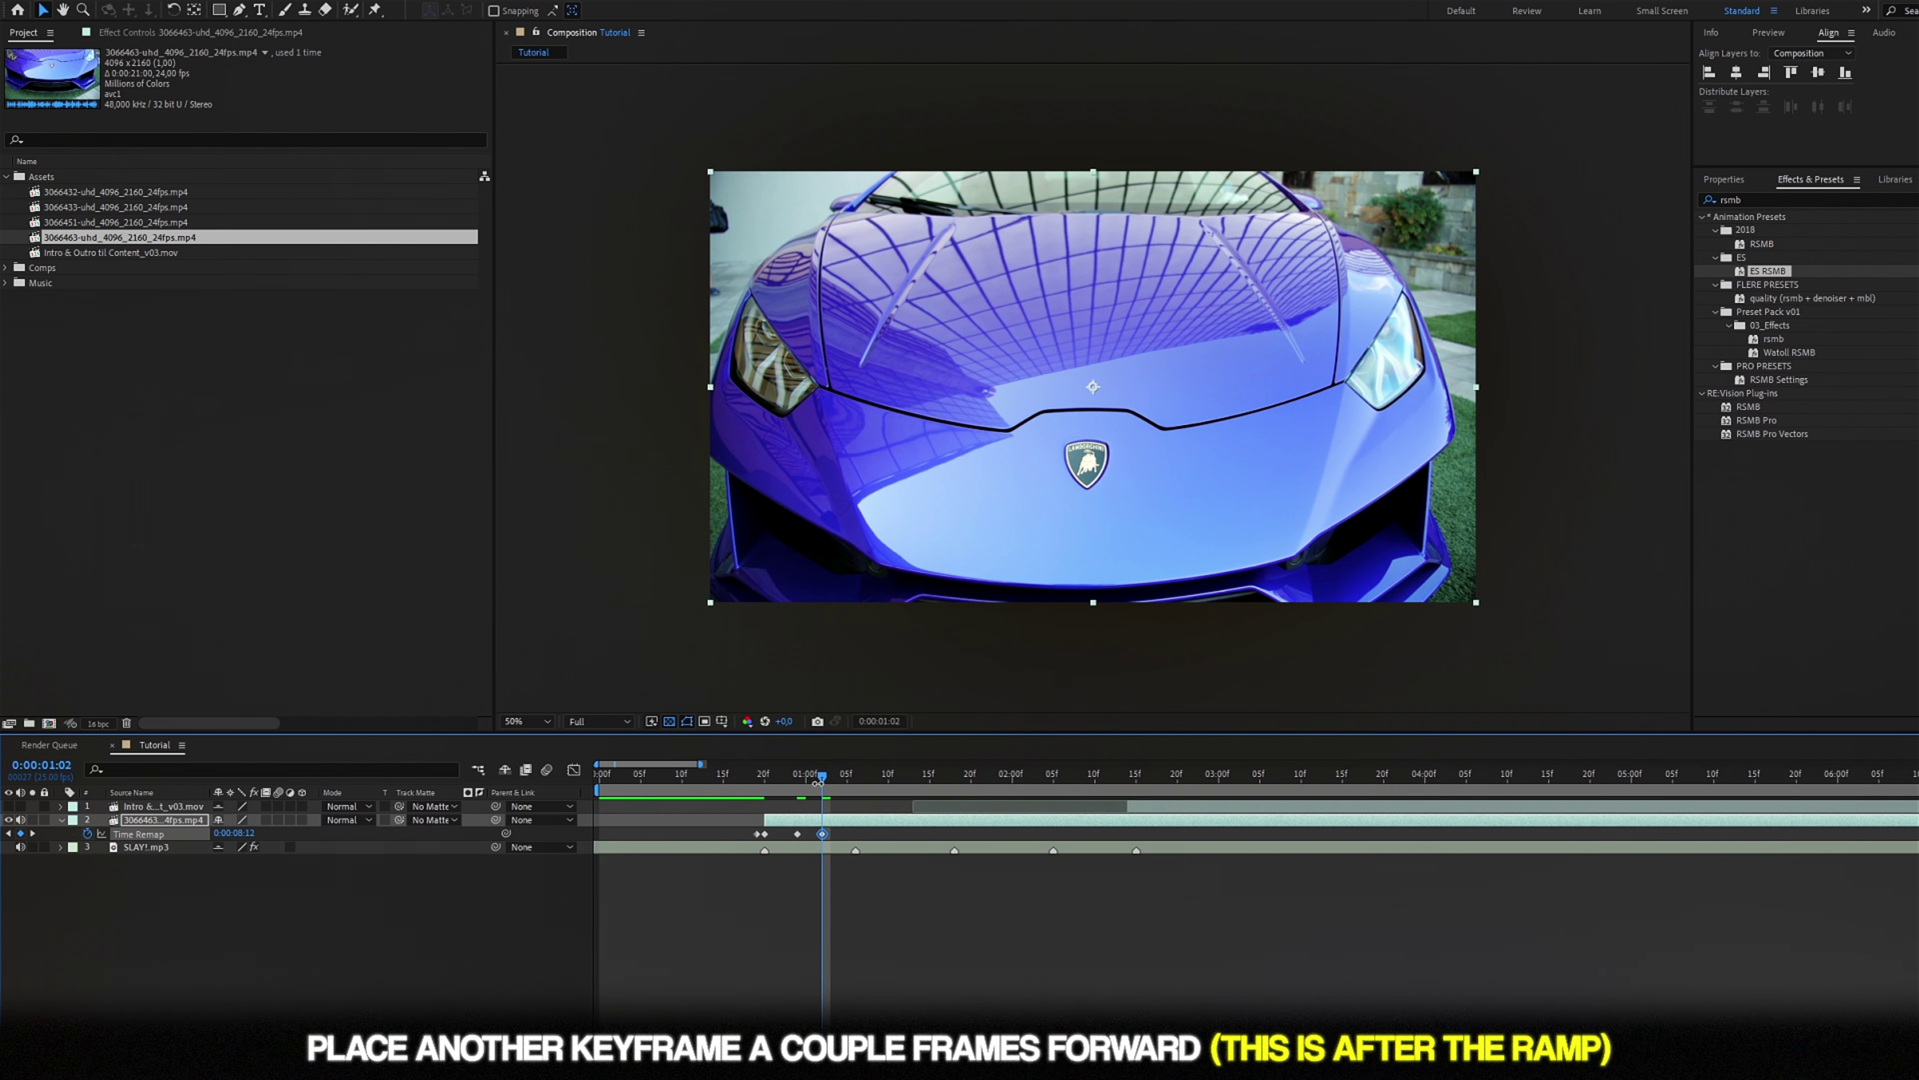
pyautogui.press('-')
# Set an out-ramp keyframe later in the clip and pull it back to 0:00:01:07
pyautogui.moveTo(719, 776); pyautogui.dragTo(1451, 778)
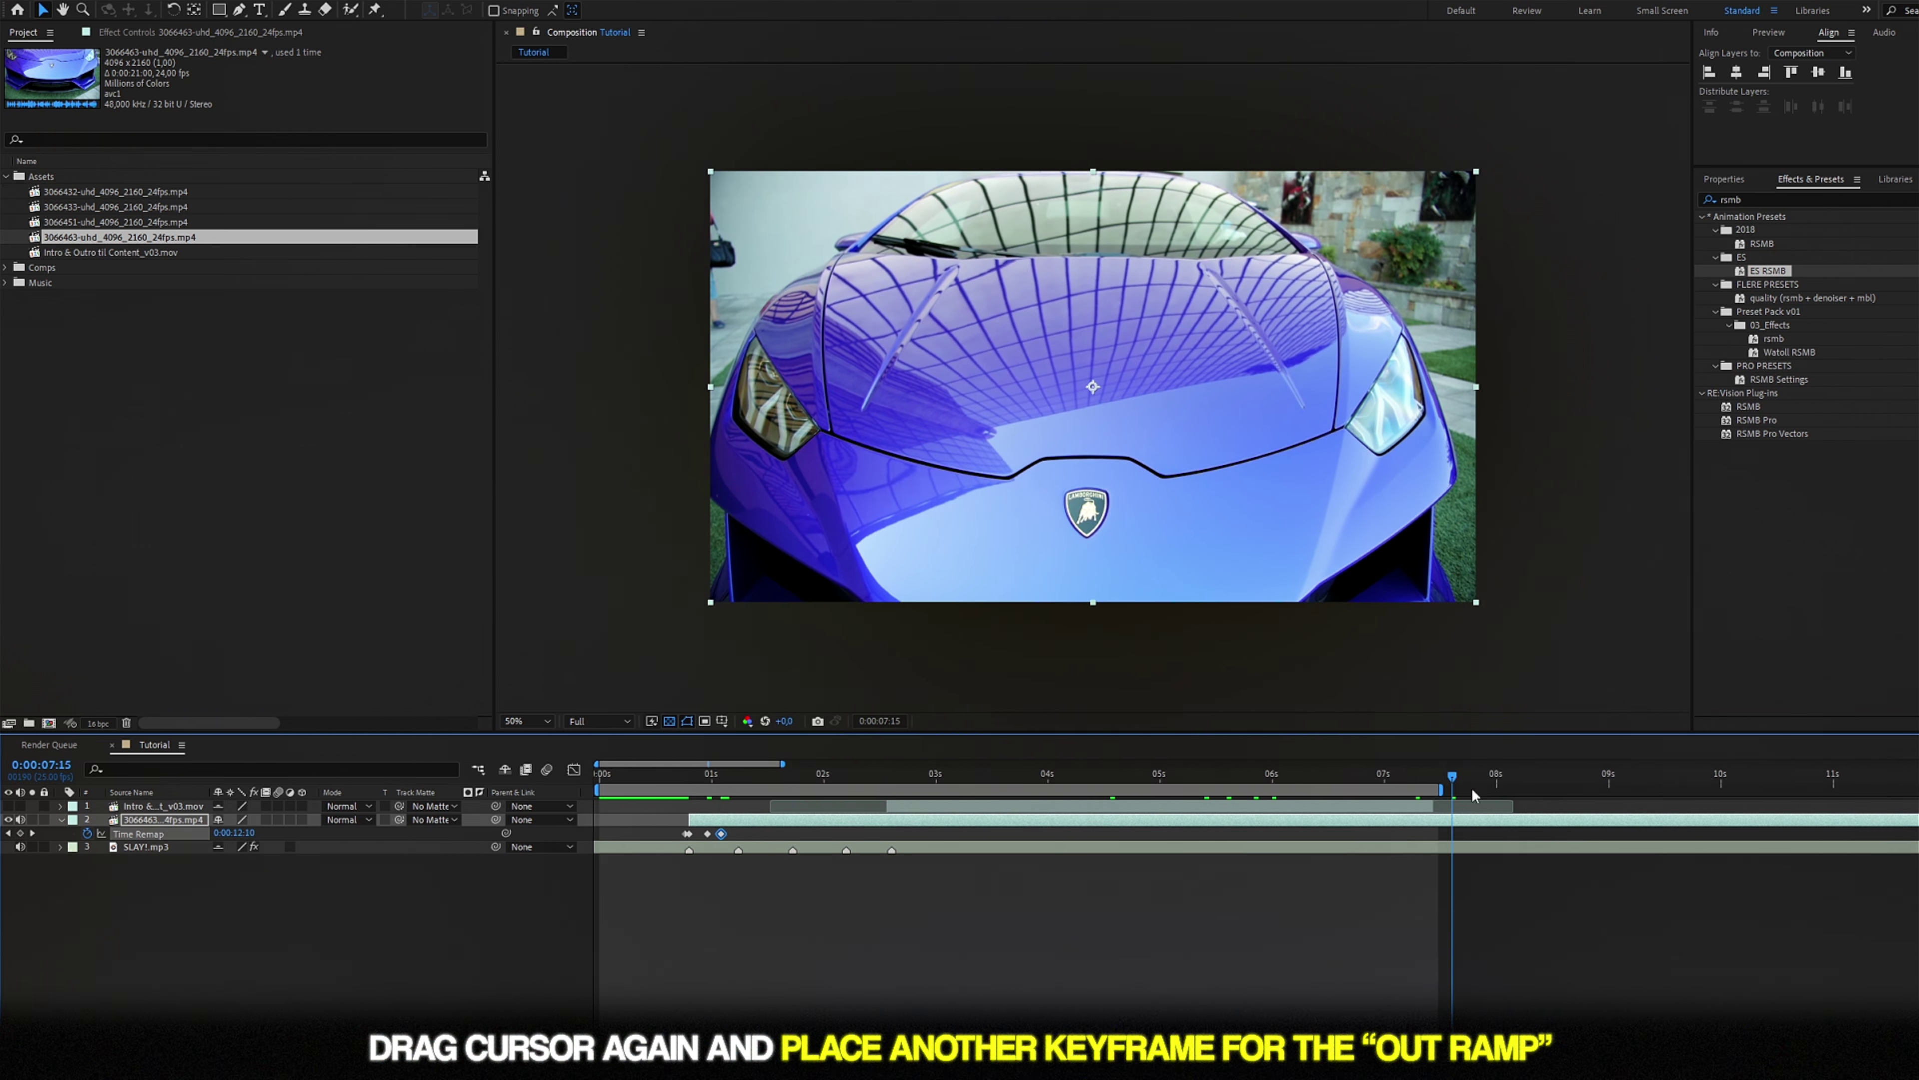
pyautogui.press('-')
pyautogui.moveTo(1219, 776); pyautogui.dragTo(1795, 789)
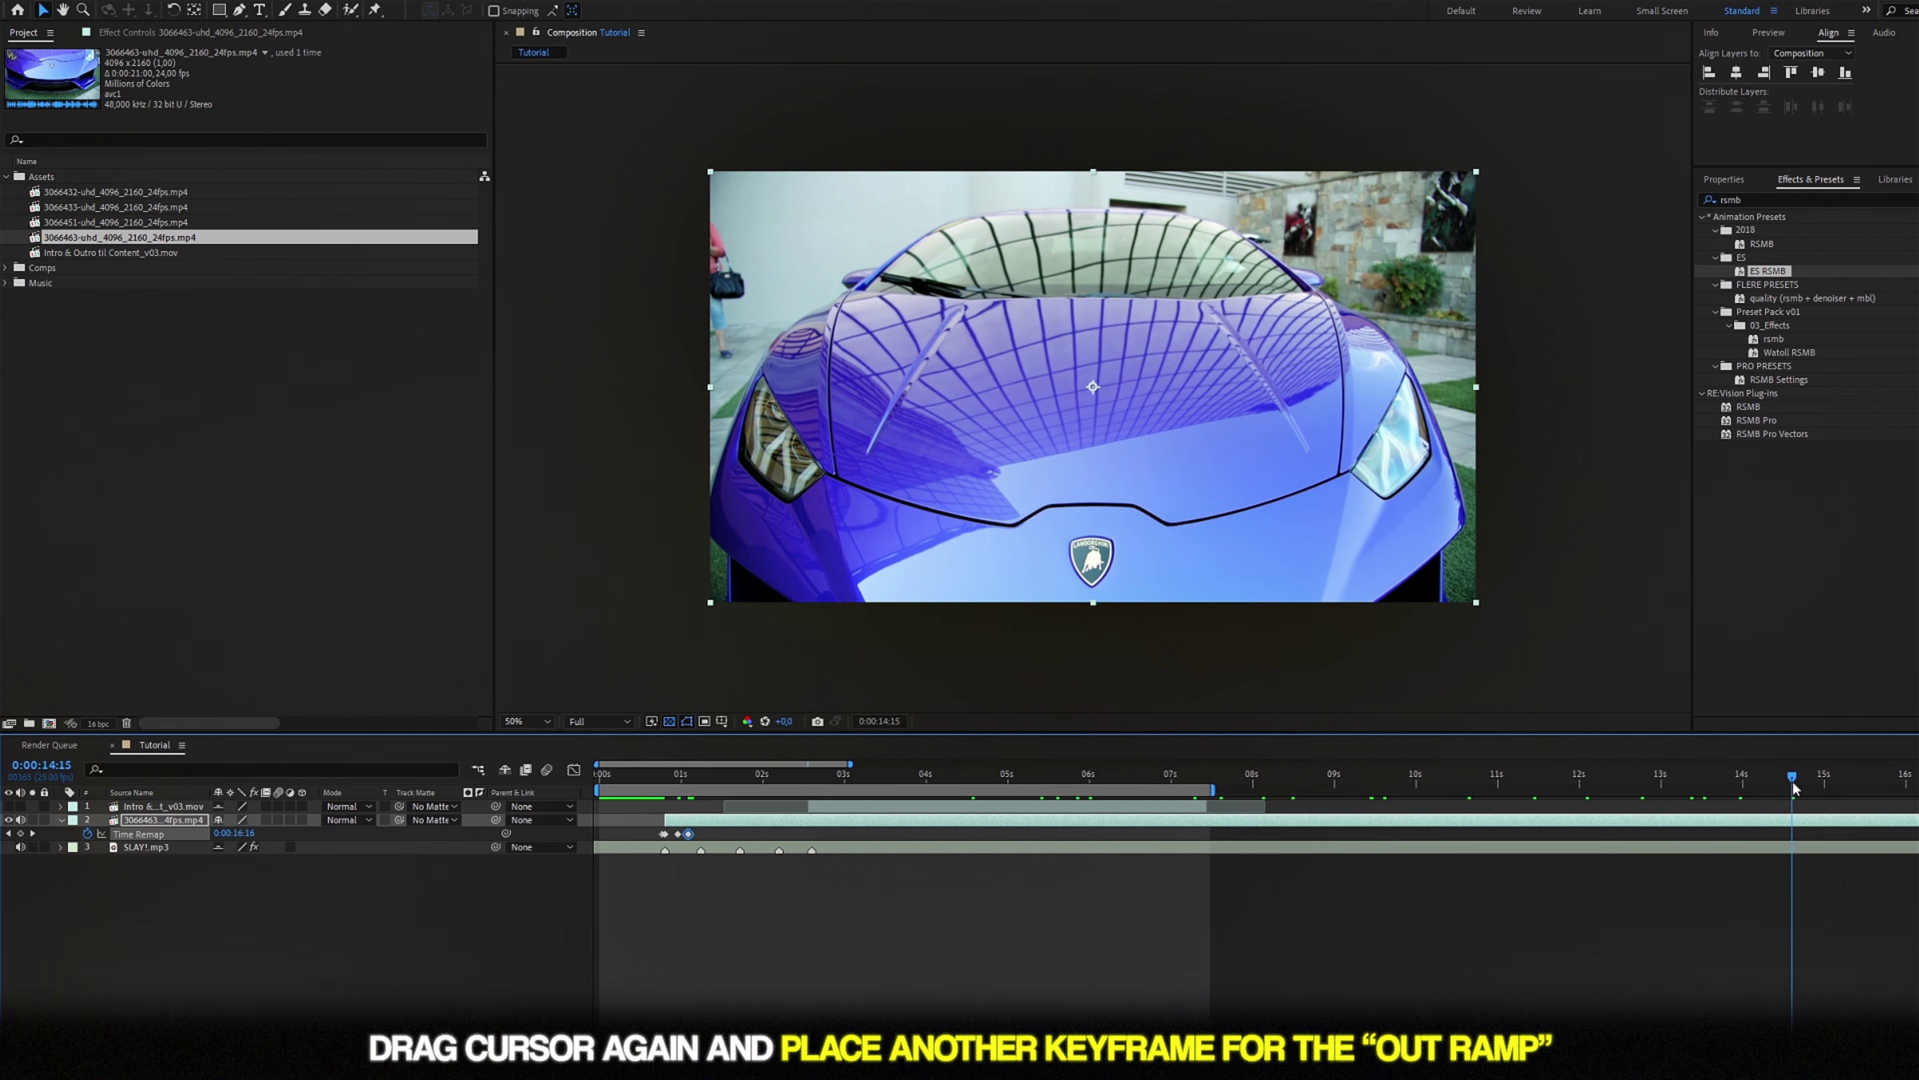
pyautogui.press('-')
pyautogui.press('-')
pyautogui.press('-')
pyautogui.moveTo(1329, 779); pyautogui.dragTo(1426, 779)
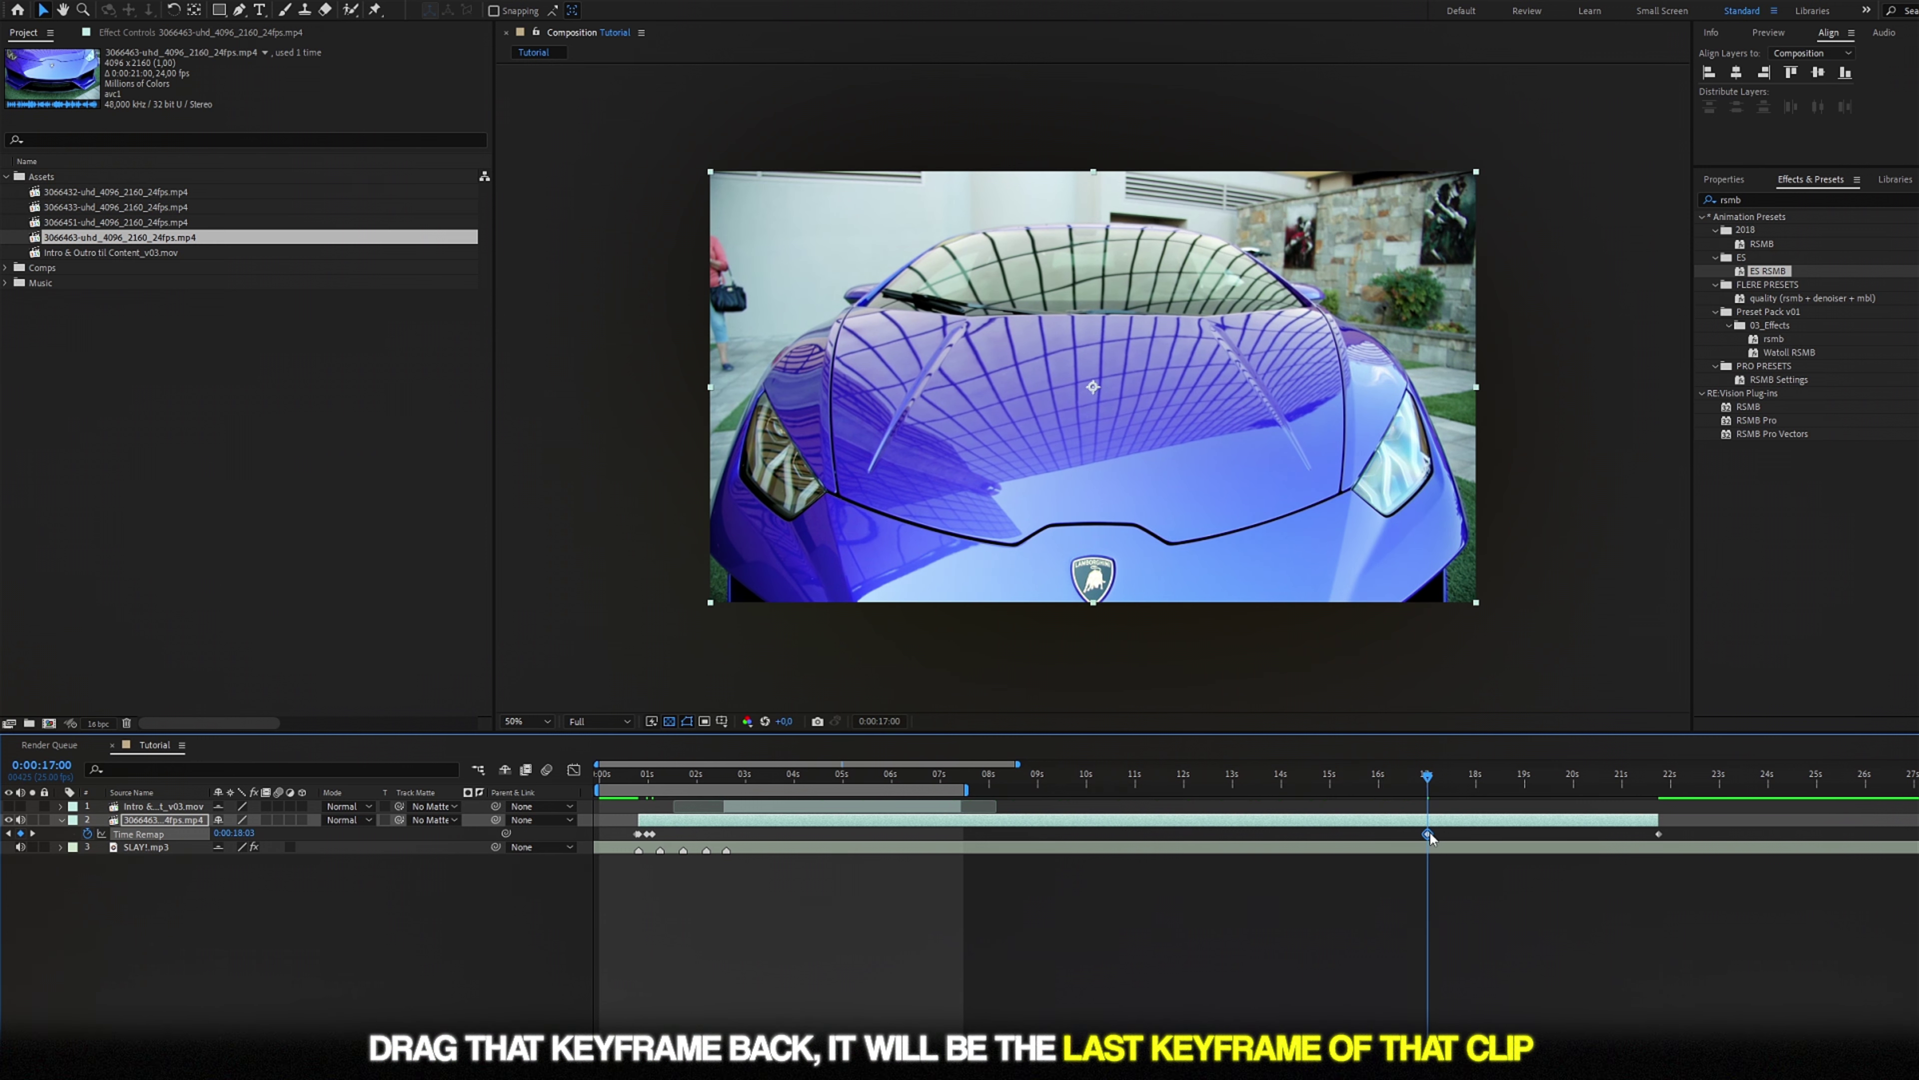
pyautogui.moveTo(828, 838); pyautogui.dragTo(664, 838)
# Split the car clip where the ramp ends and delete the leftover remainder
pyautogui.press('=')
pyautogui.press('=')
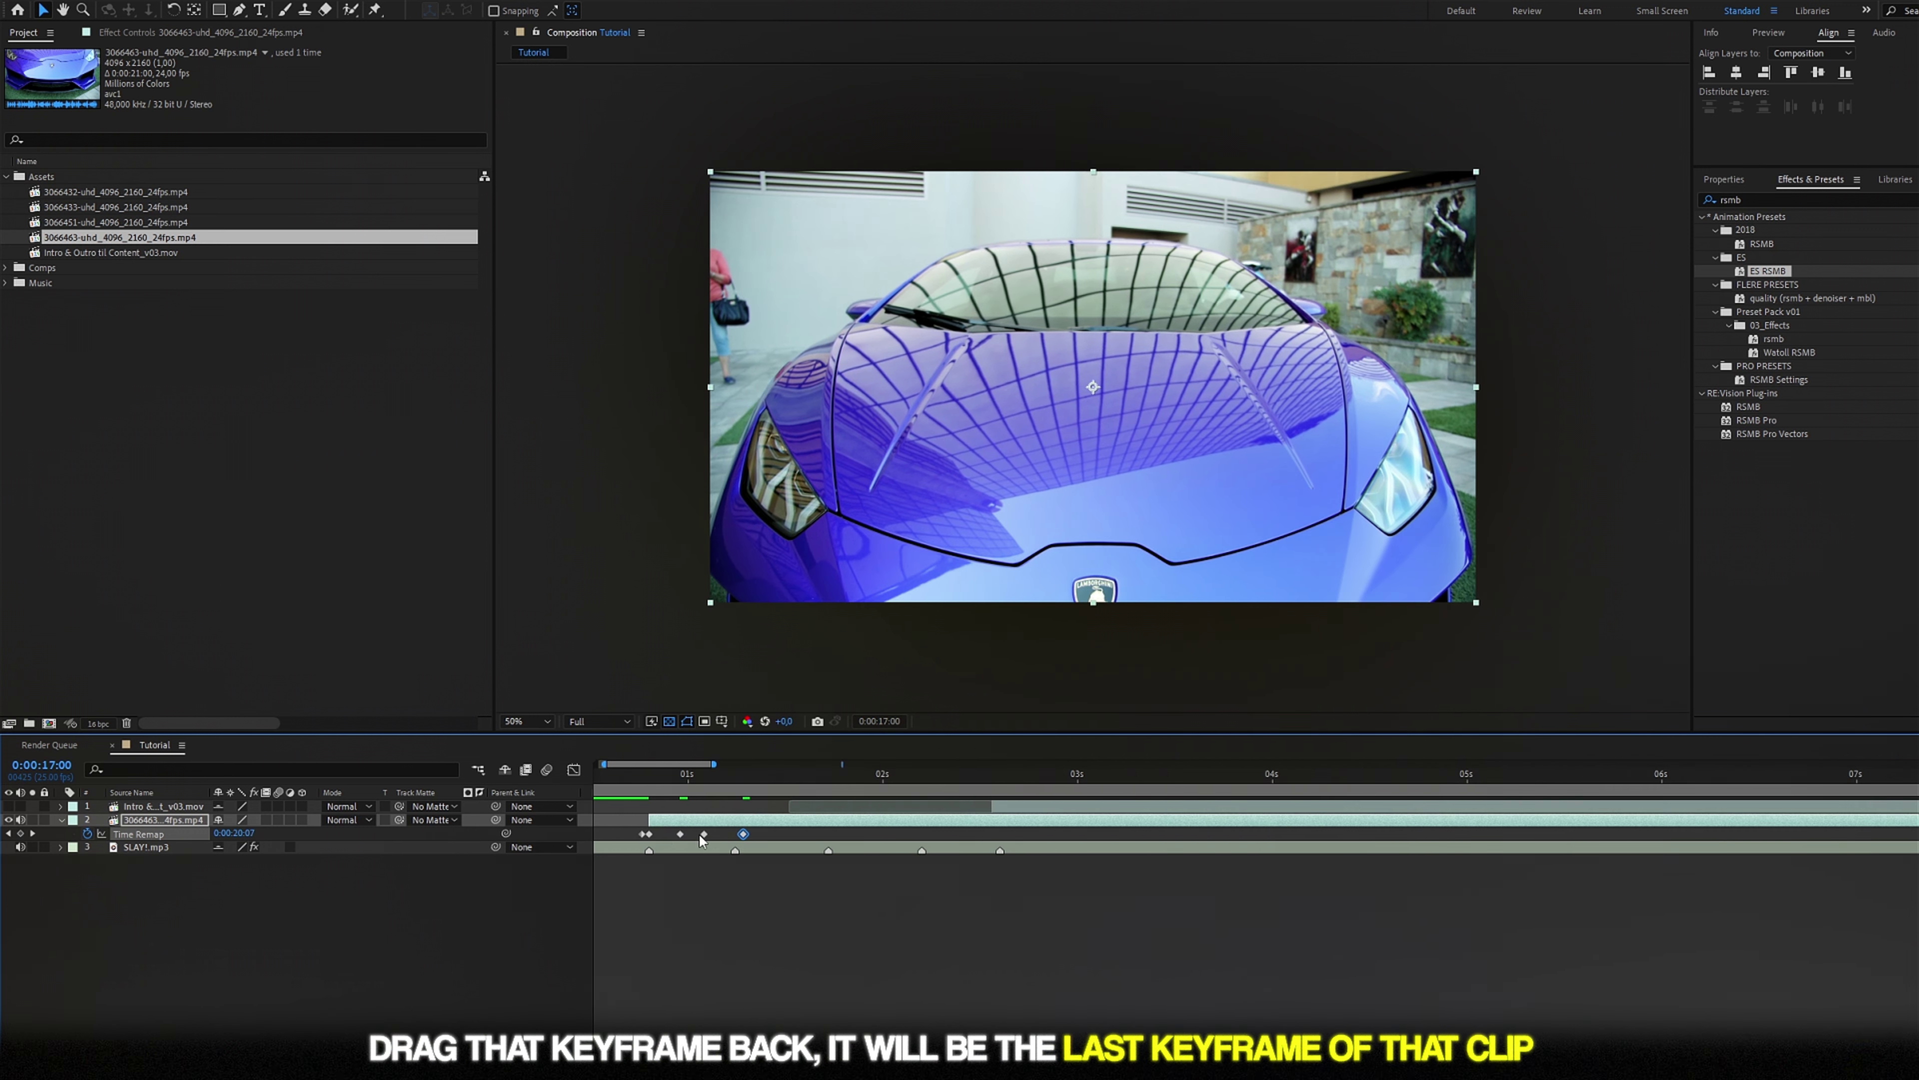
pyautogui.click(607, 773)
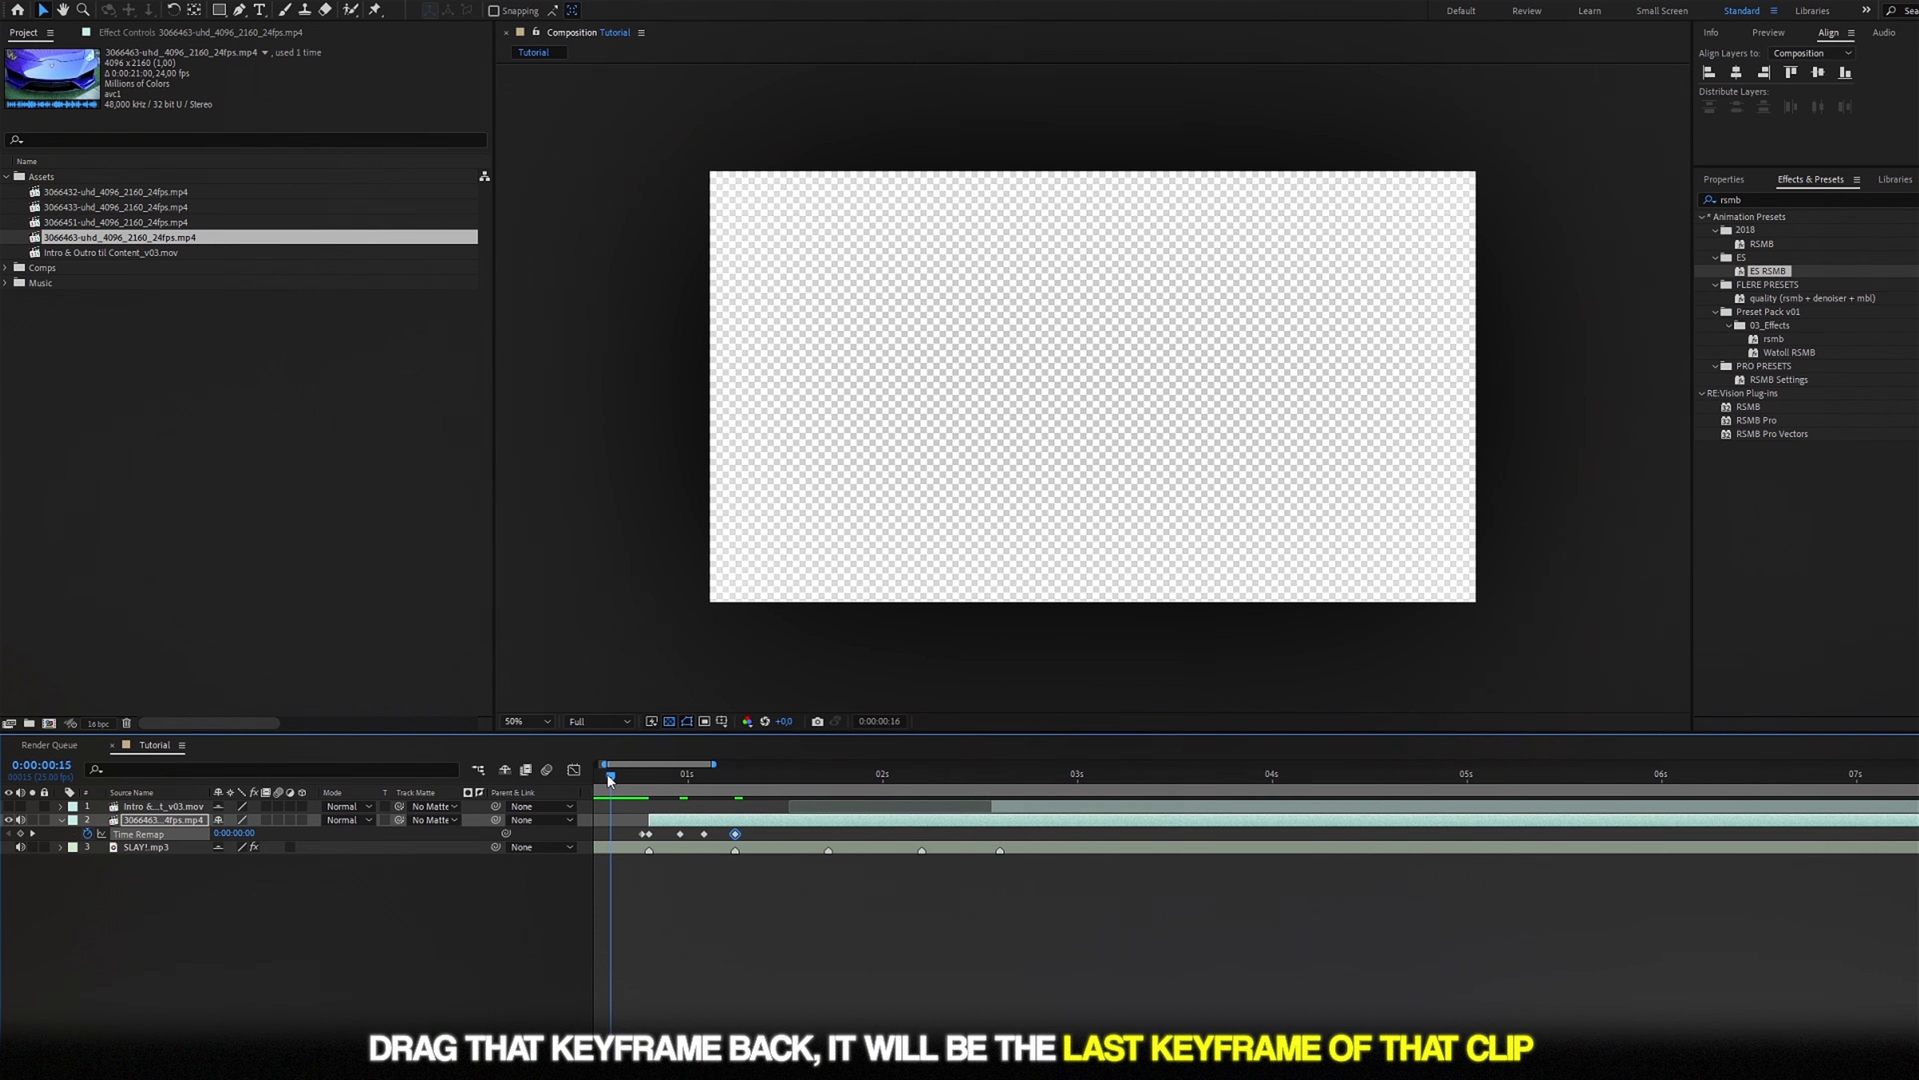
pyautogui.click(667, 773)
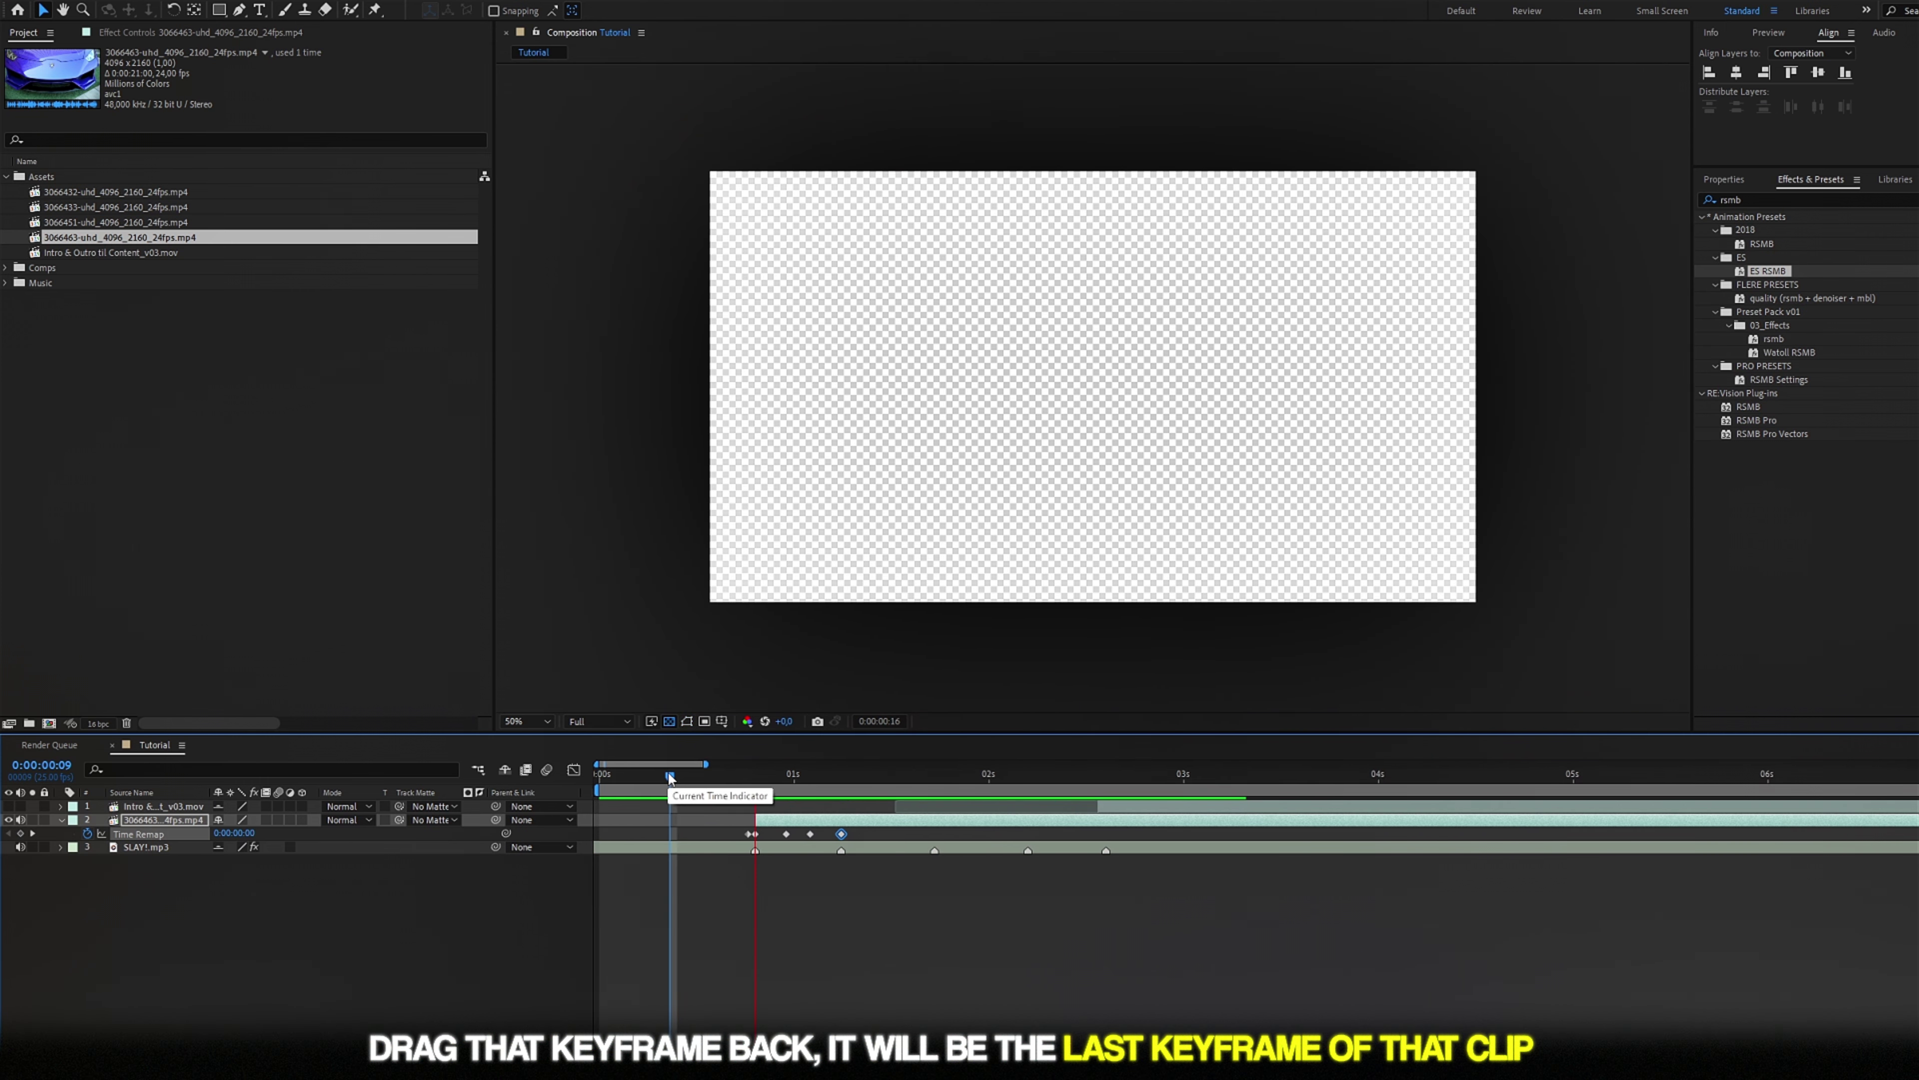
pyautogui.click(841, 773)
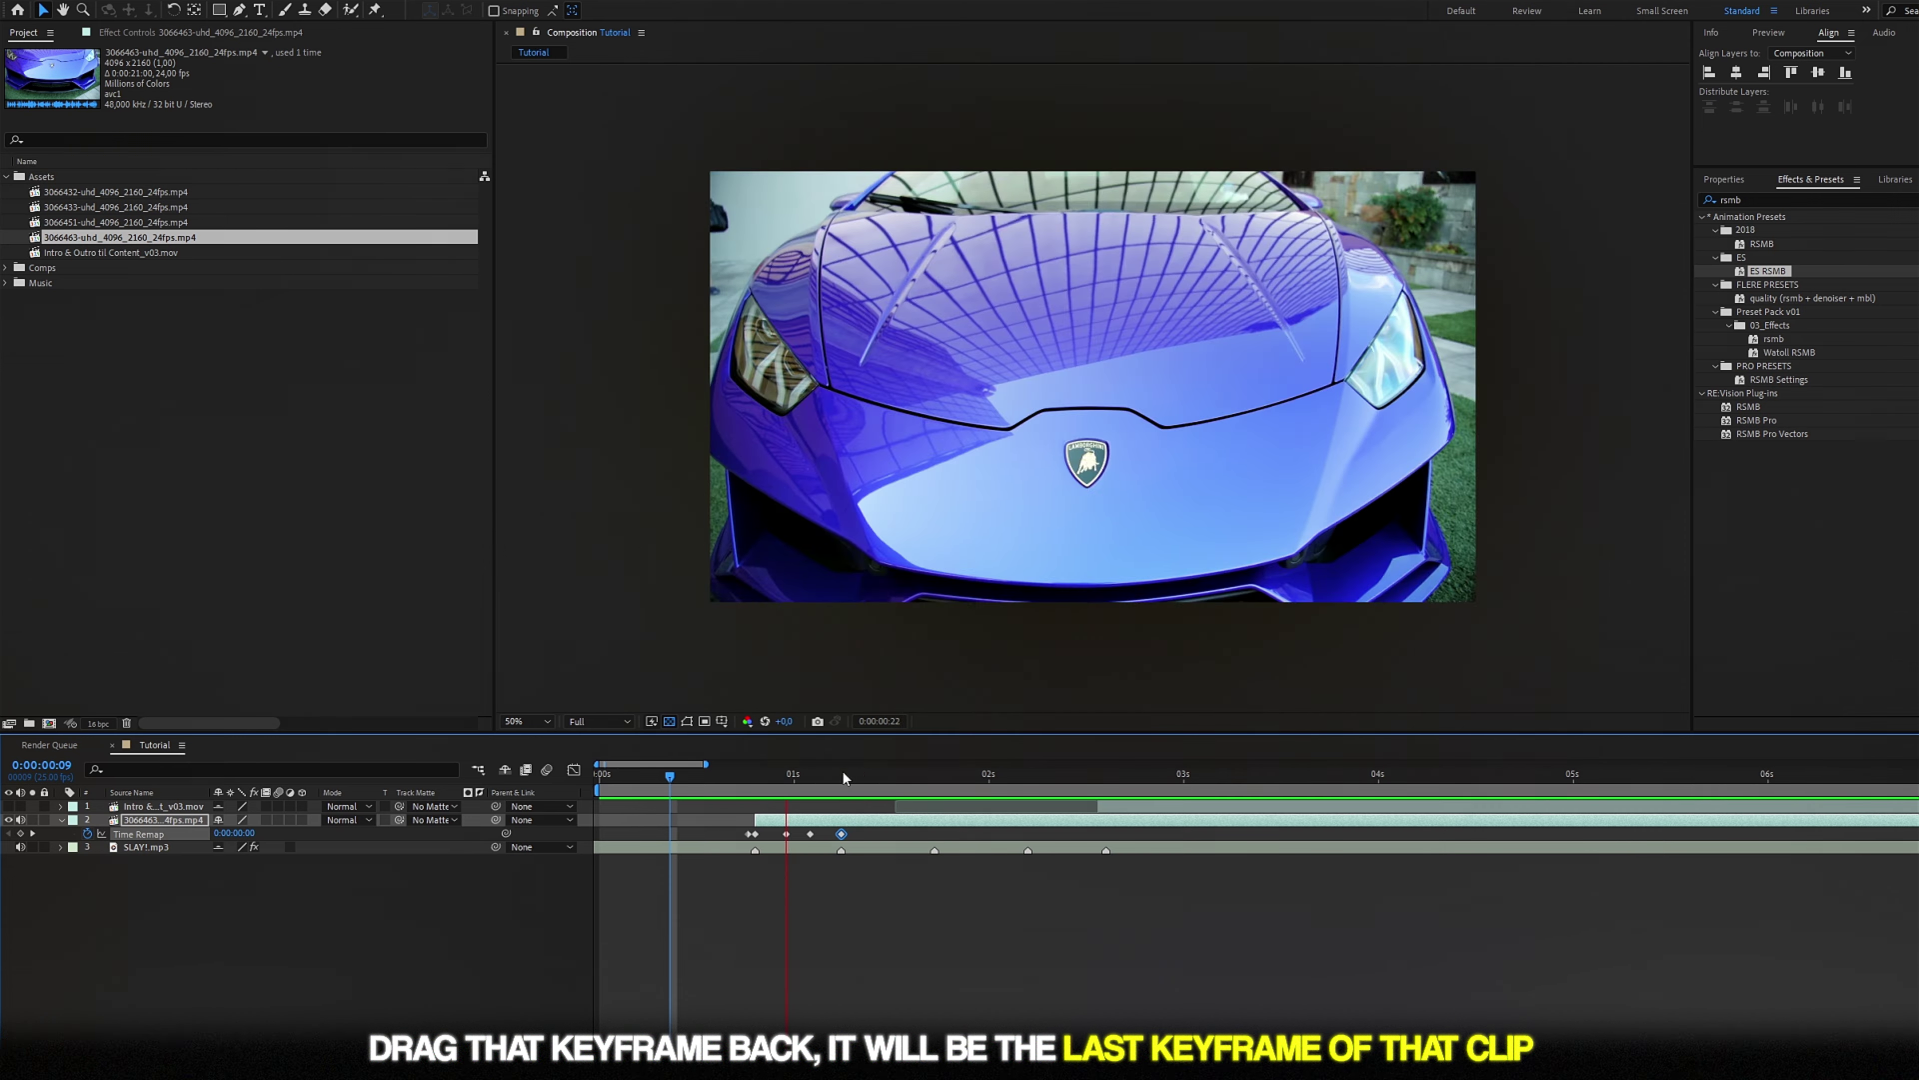
pyautogui.hotkey('ctrl', 'shift', 'd')
pyautogui.press('Delete')
# Check the ramp's opening frames from 0:00:00:09 to frame 20
pyautogui.click(670, 772)
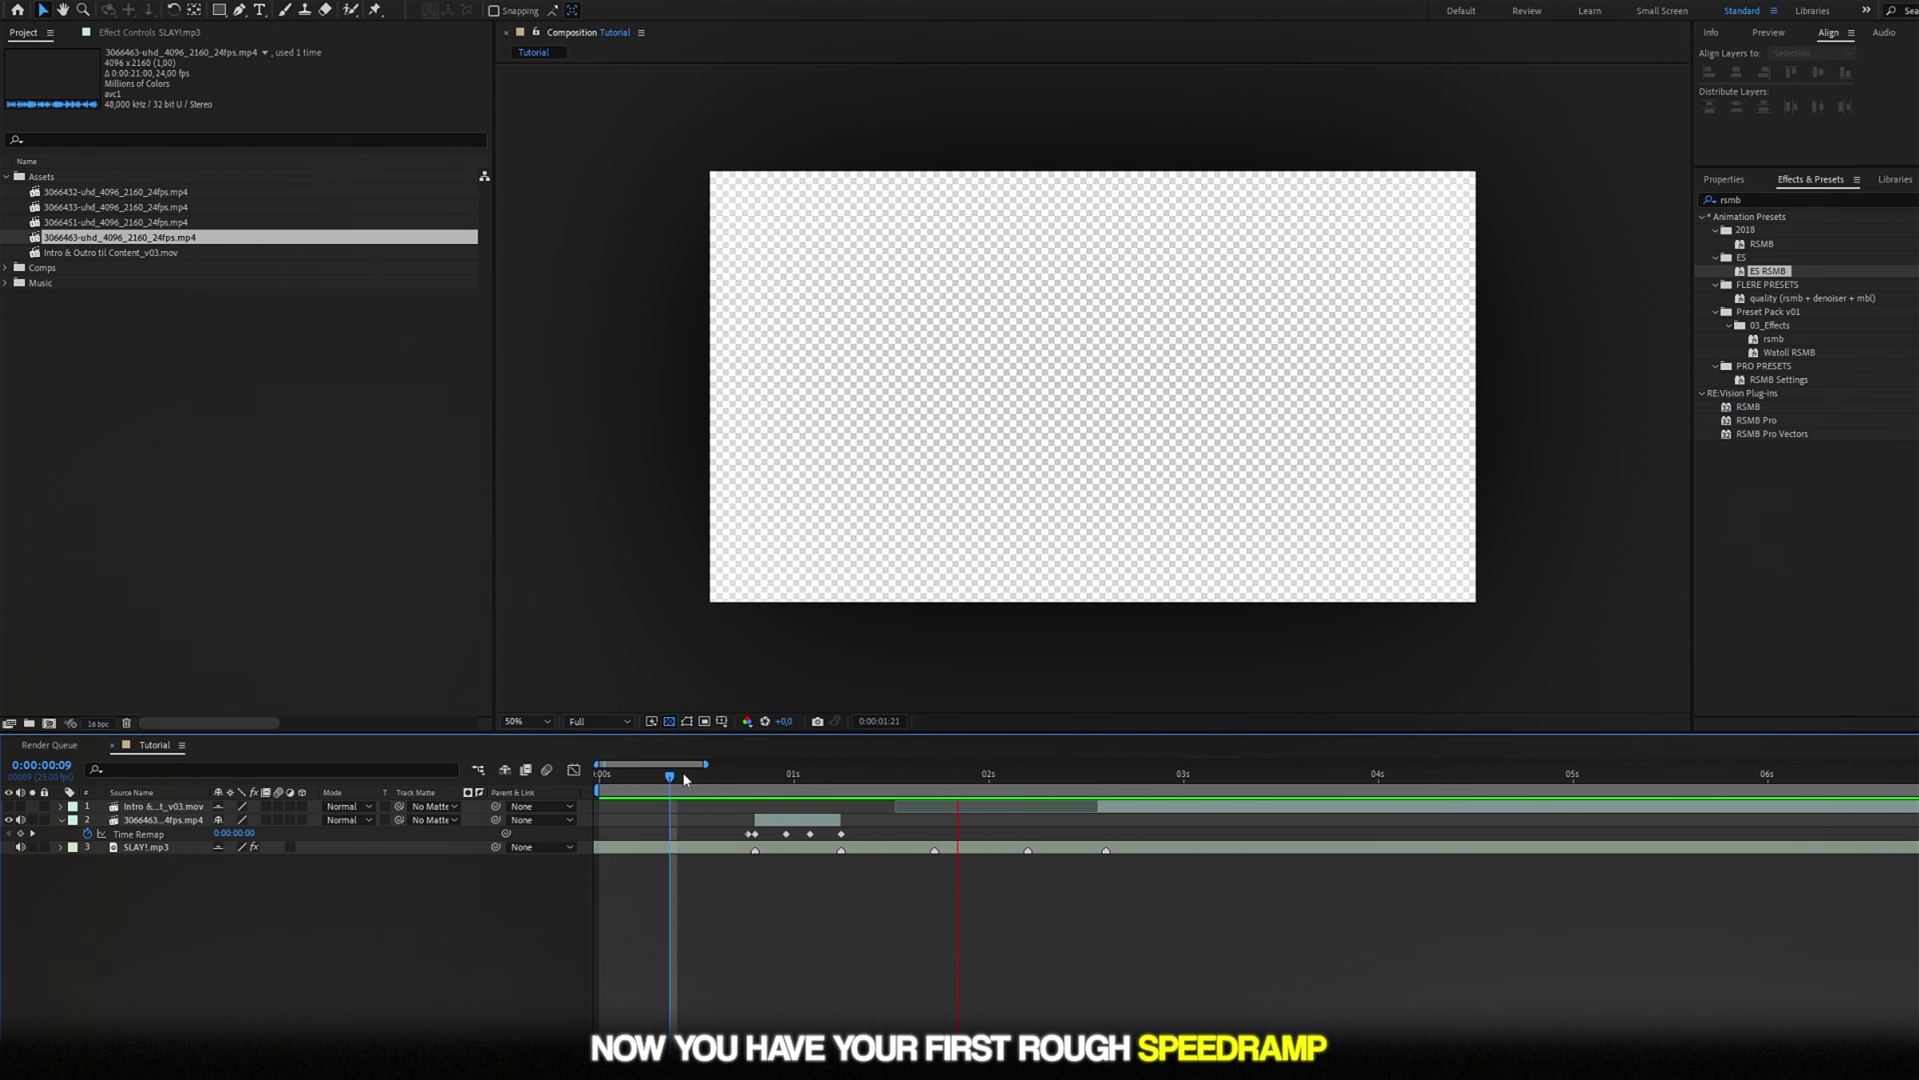
pyautogui.click(689, 772)
pyautogui.click(738, 774)
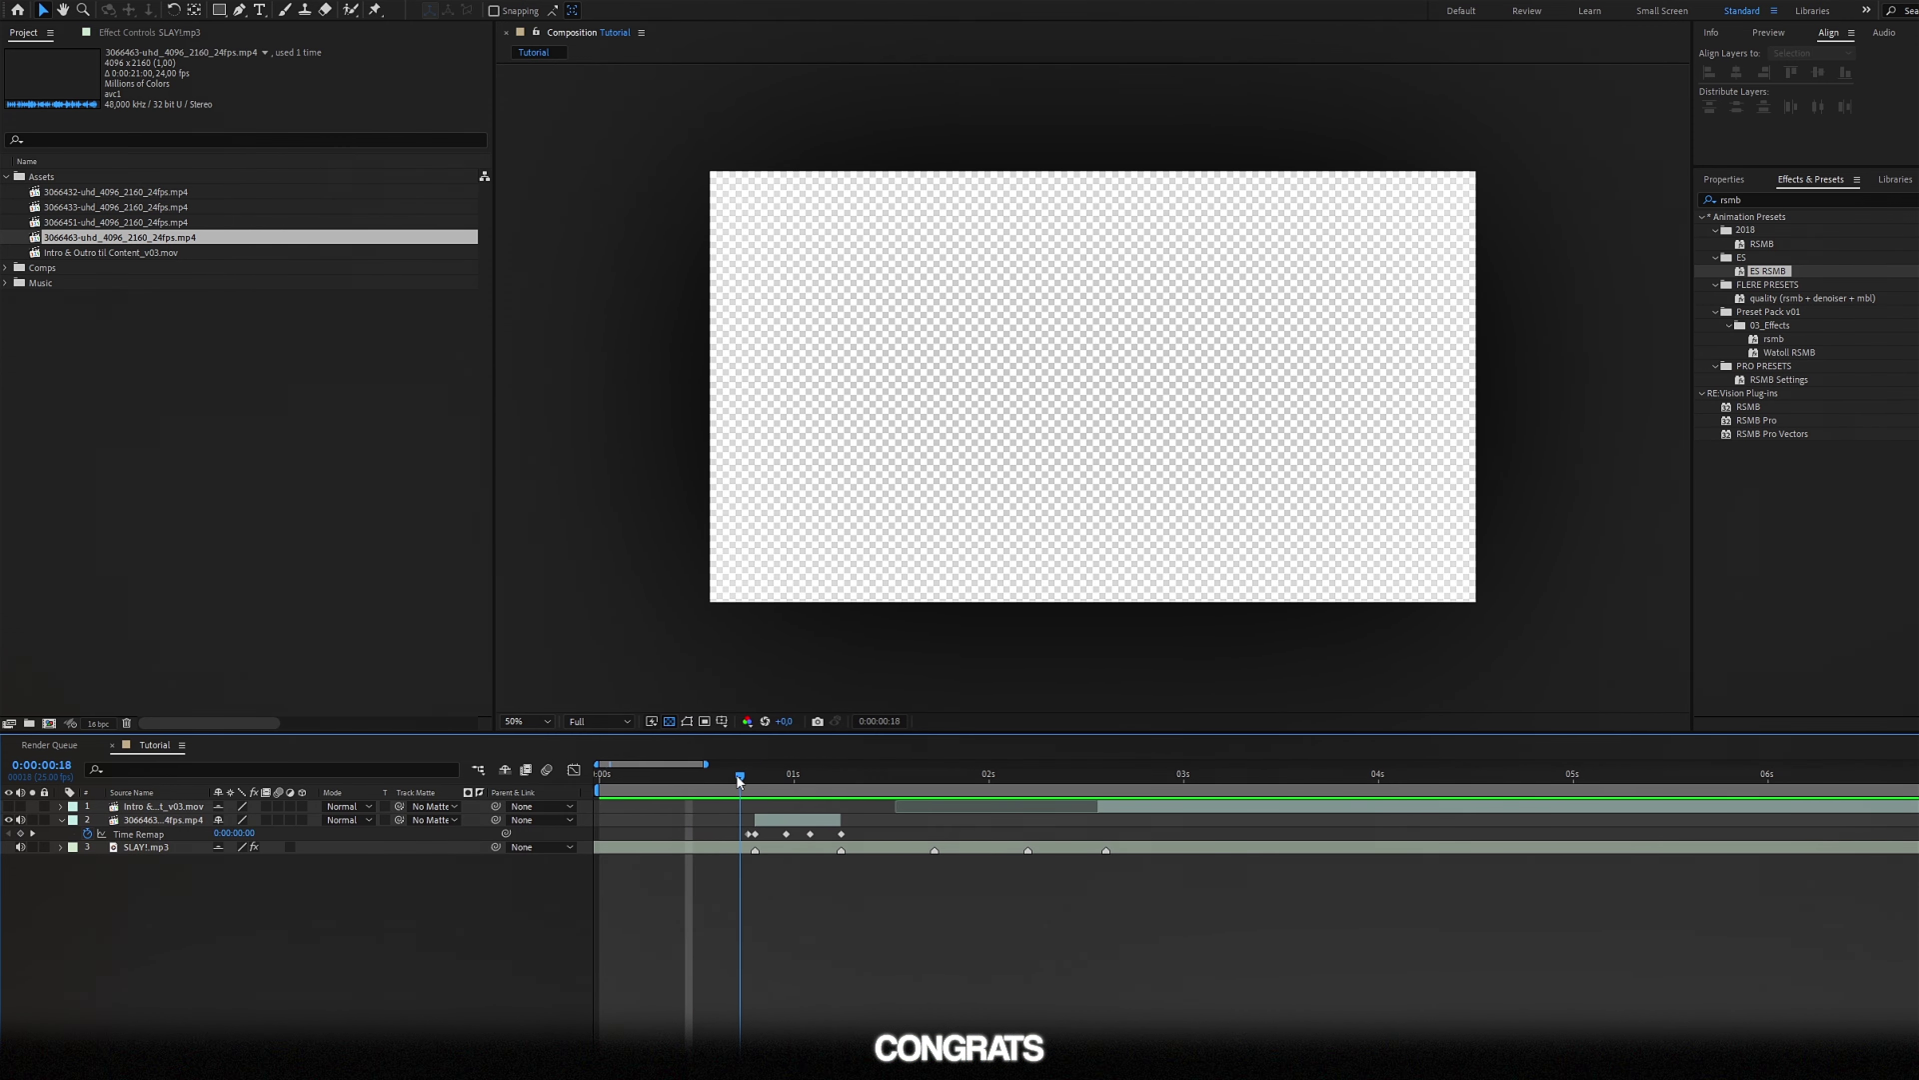
pyautogui.click(754, 774)
pyautogui.press('=')
# Easy-ease the first two remap keyframes and drag the speed graph into a sharp opening peak
pyautogui.moveTo(832, 828); pyautogui.dragTo(759, 844)
pyautogui.press('F9')
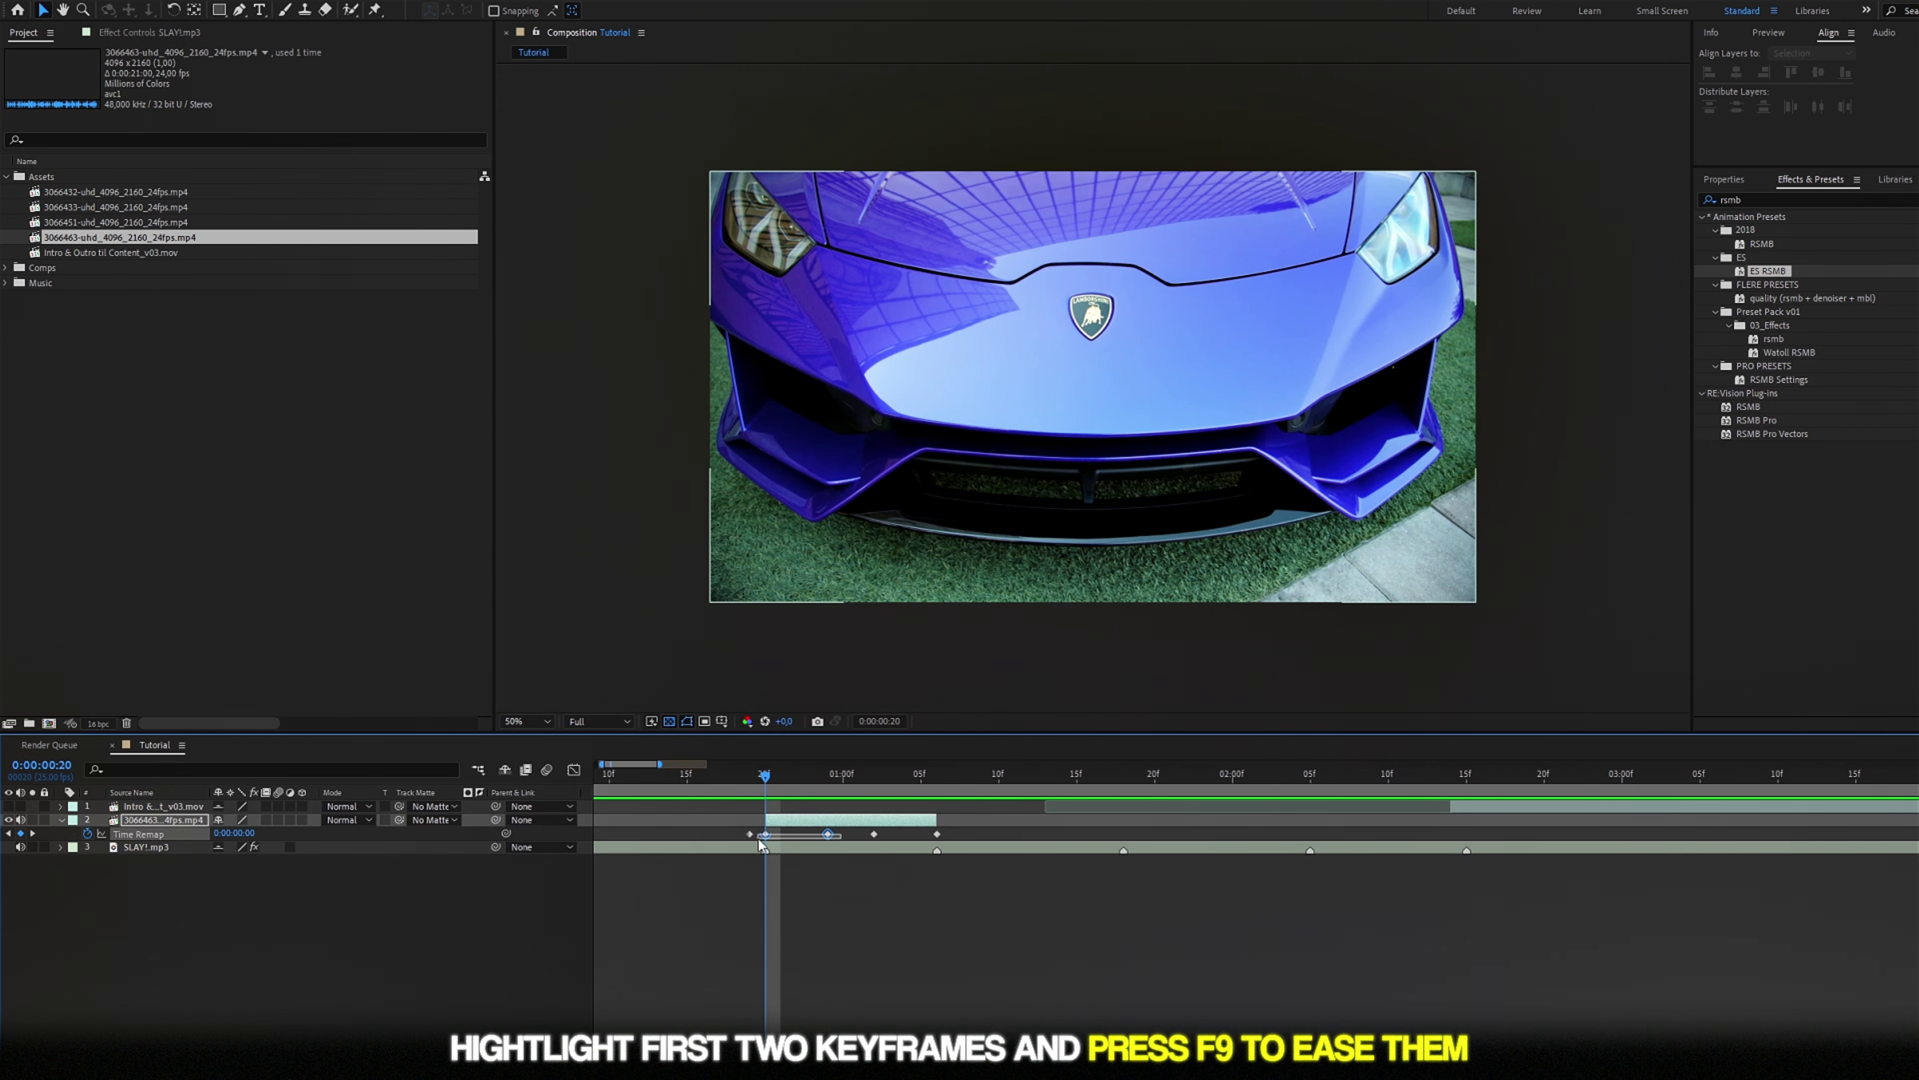
pyautogui.press('F9')
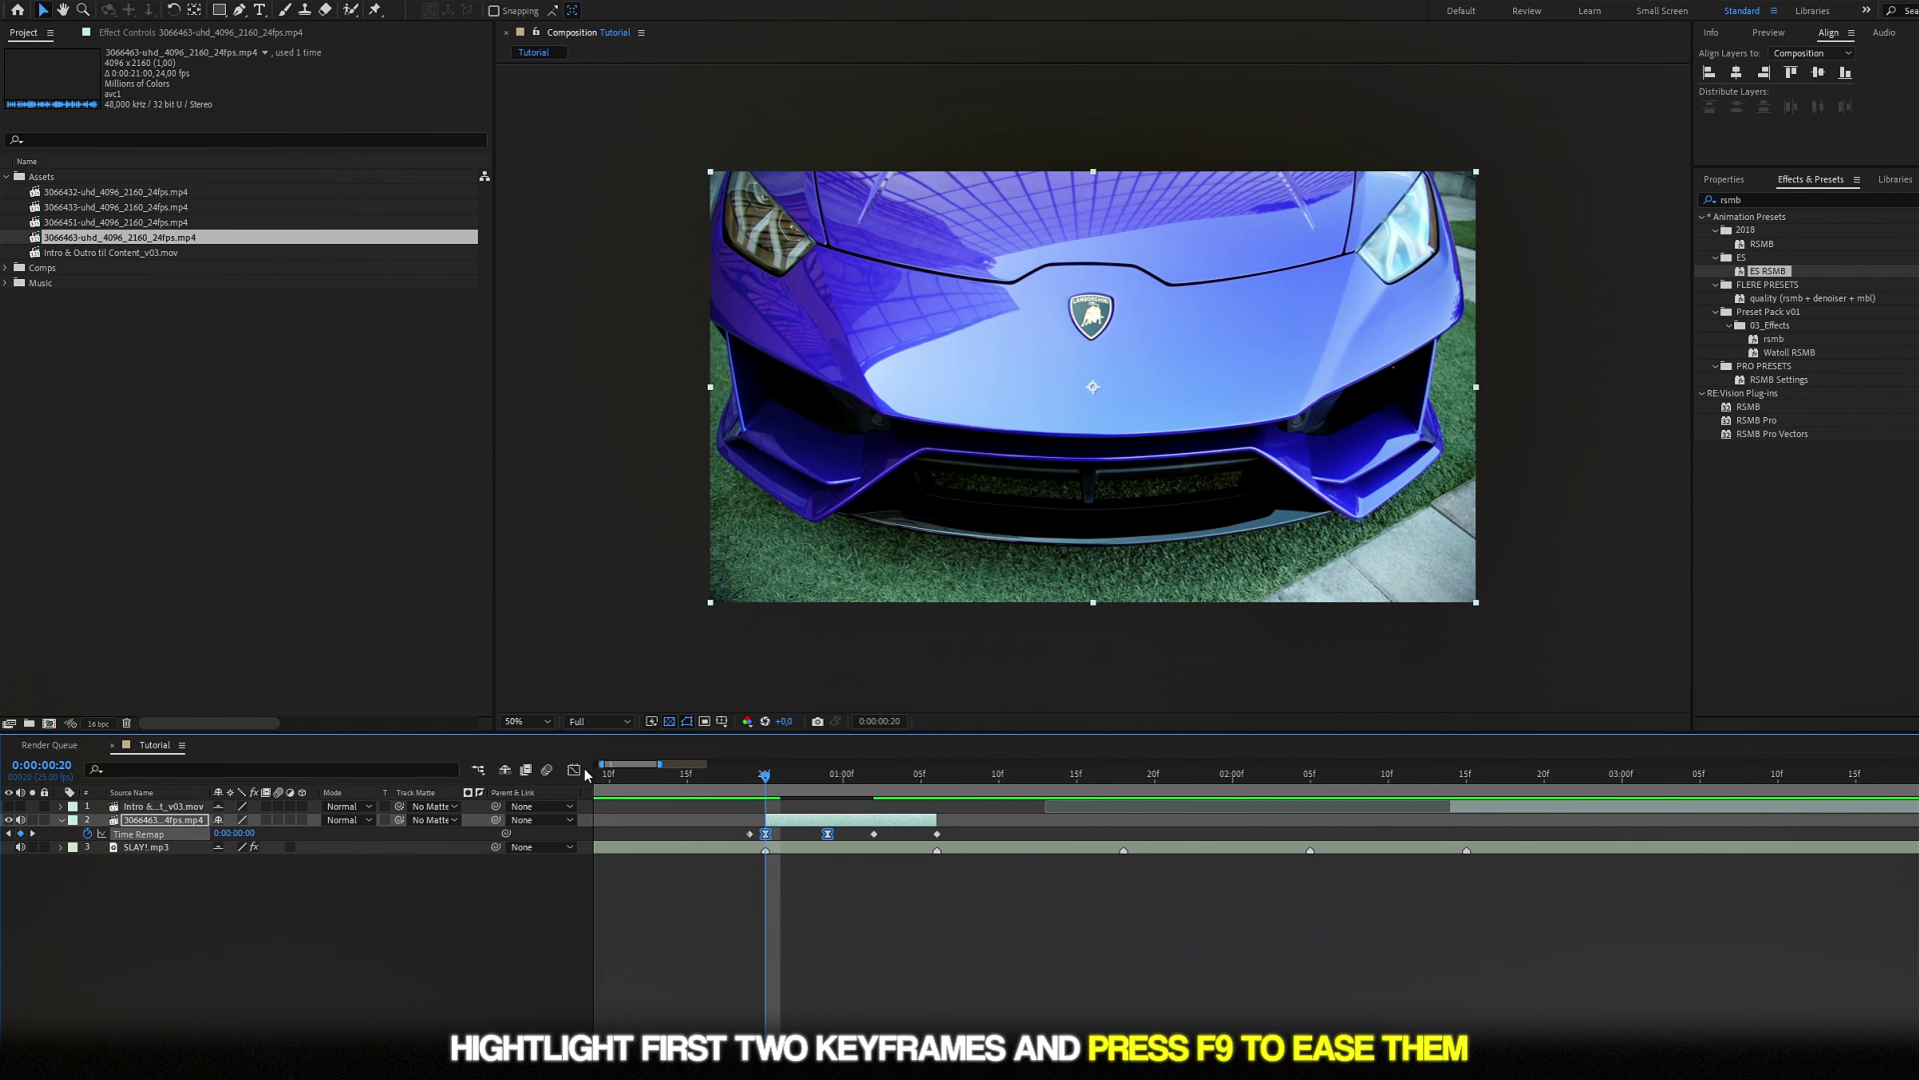
pyautogui.click(573, 768)
pyautogui.rightClick(731, 912)
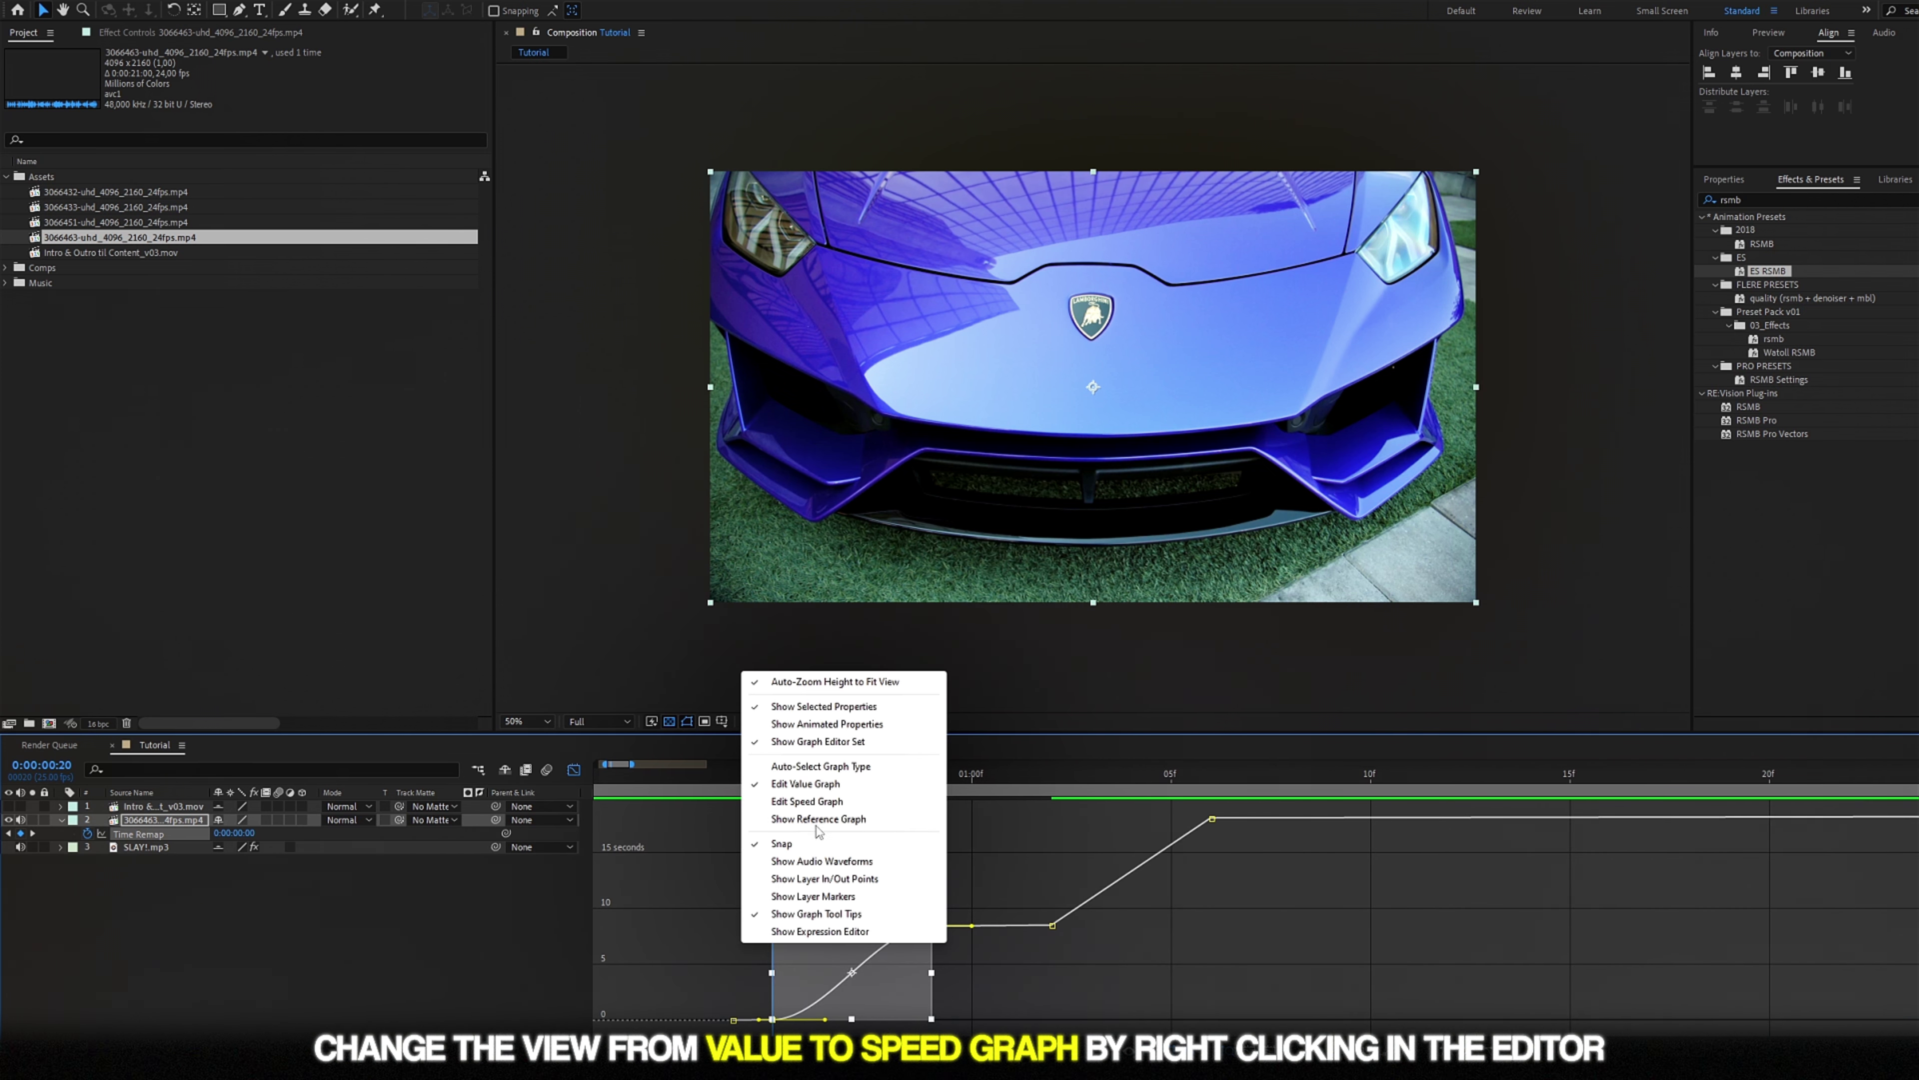
pyautogui.click(807, 801)
pyautogui.hotkey('ctrl', 'a')
pyautogui.moveTo(902, 1022); pyautogui.dragTo(776, 1021)
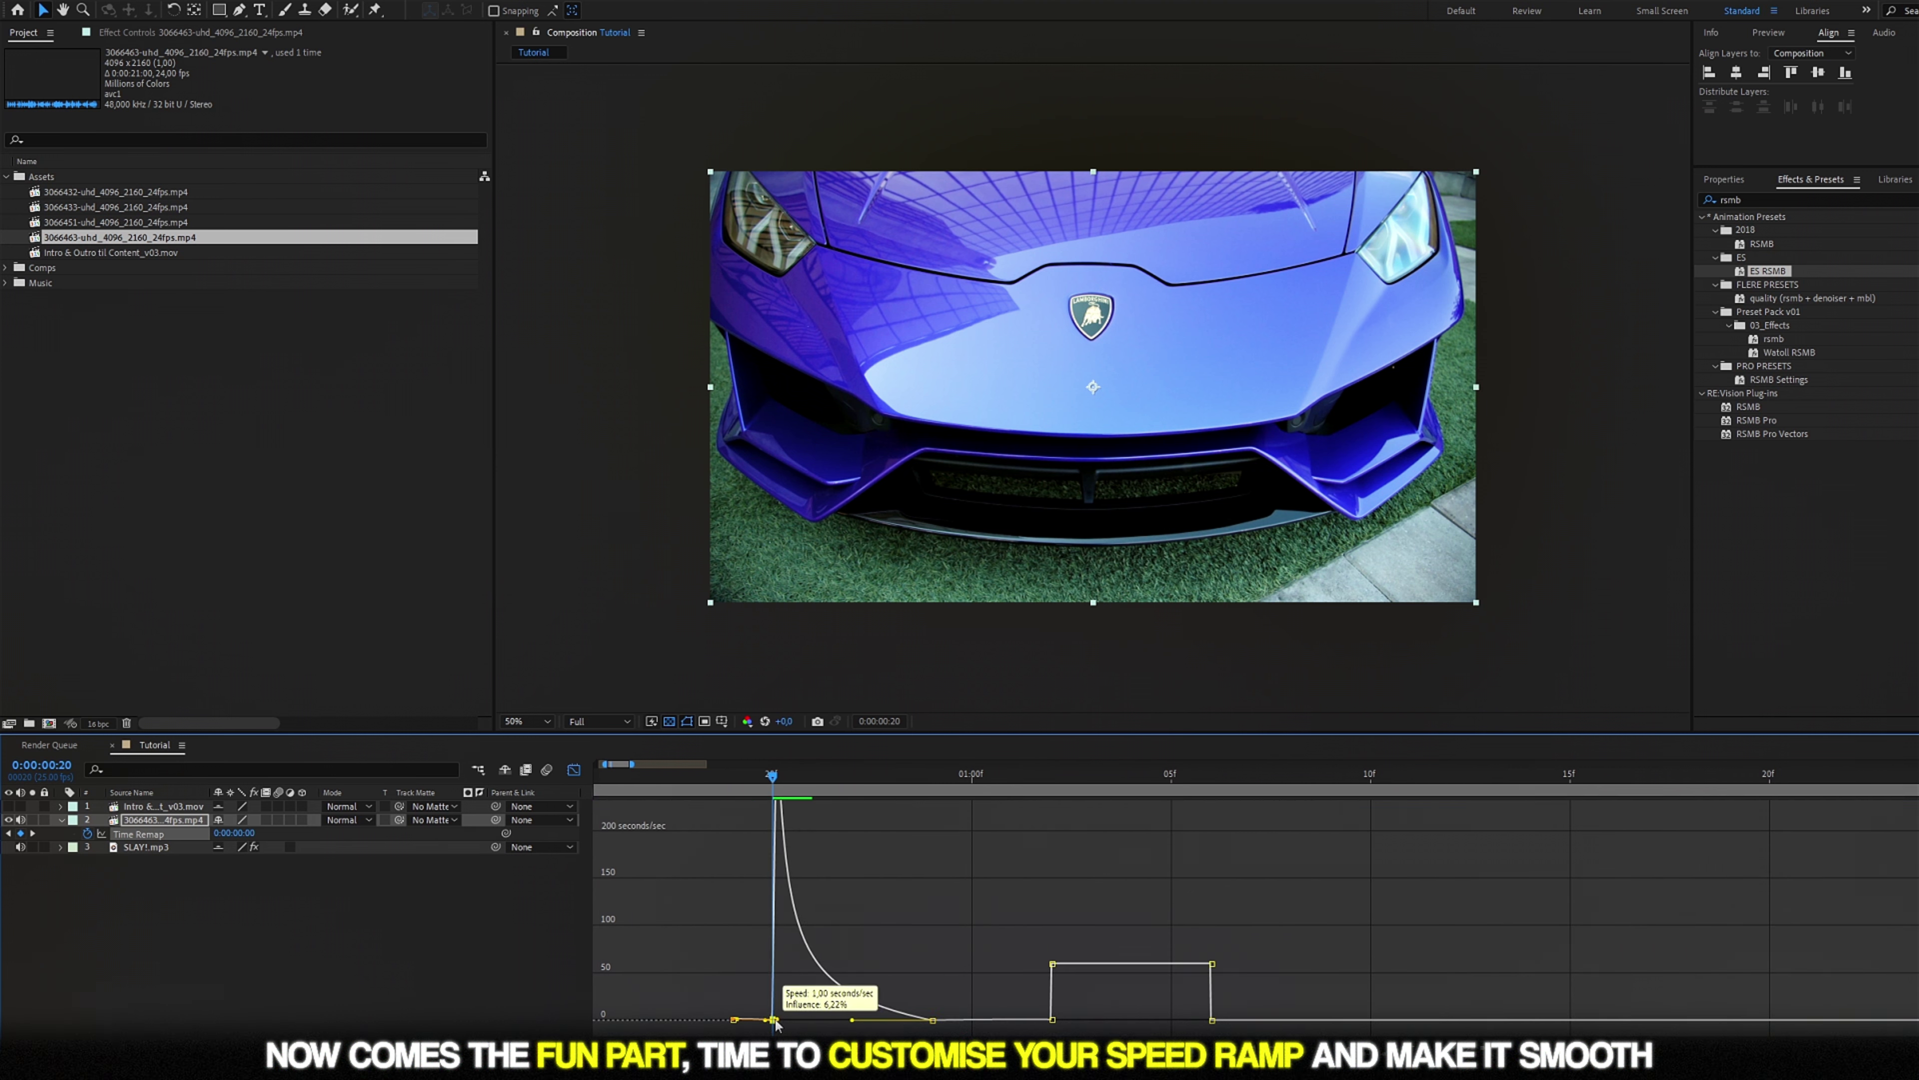
# Return to the value and layer views and scrub the footage from frame 10 to 13
pyautogui.rightClick(850, 920)
pyautogui.click(908, 761)
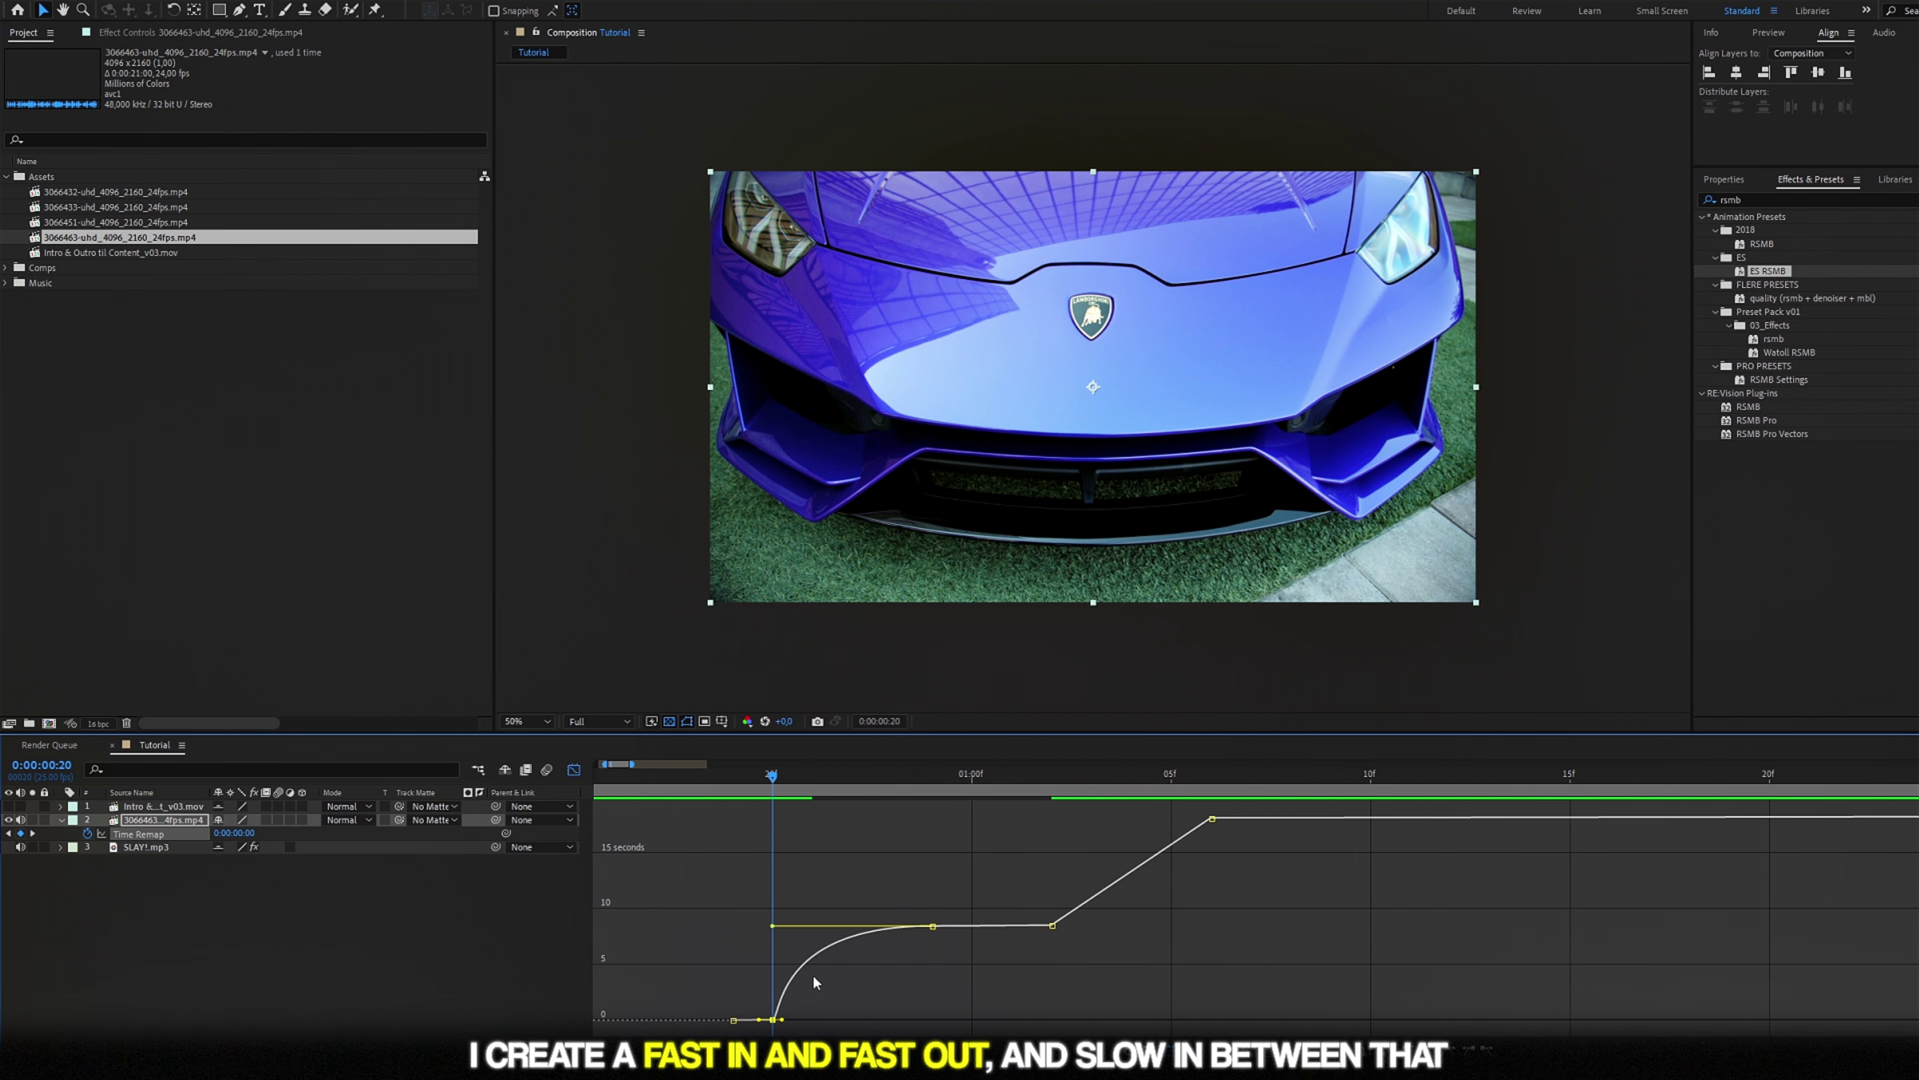
pyautogui.click(574, 768)
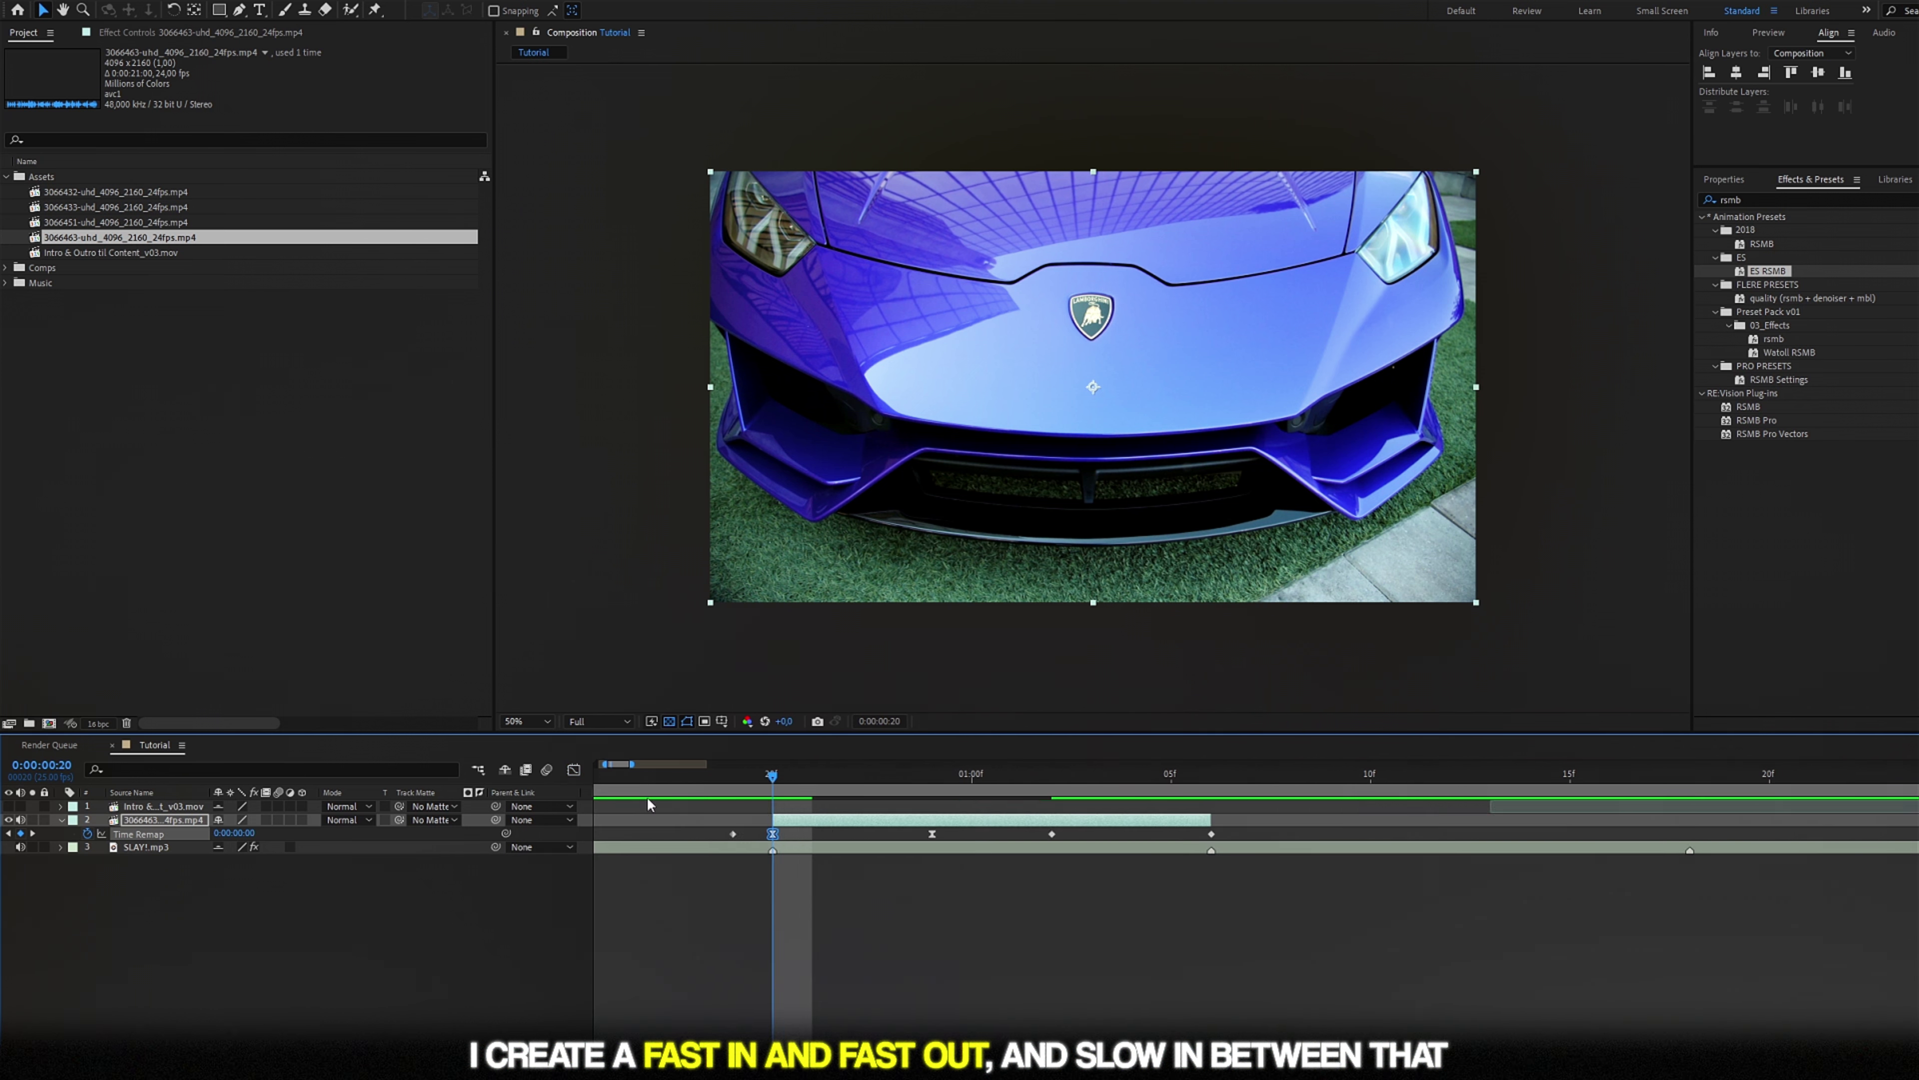
pyautogui.press('-')
pyautogui.click(633, 772)
pyautogui.moveTo(636, 773); pyautogui.dragTo(805, 772)
# Stretch the last two keyframes' speed curve into a sharp ending spike, reviewing frames 9–11
pyautogui.moveTo(864, 831); pyautogui.dragTo(796, 840)
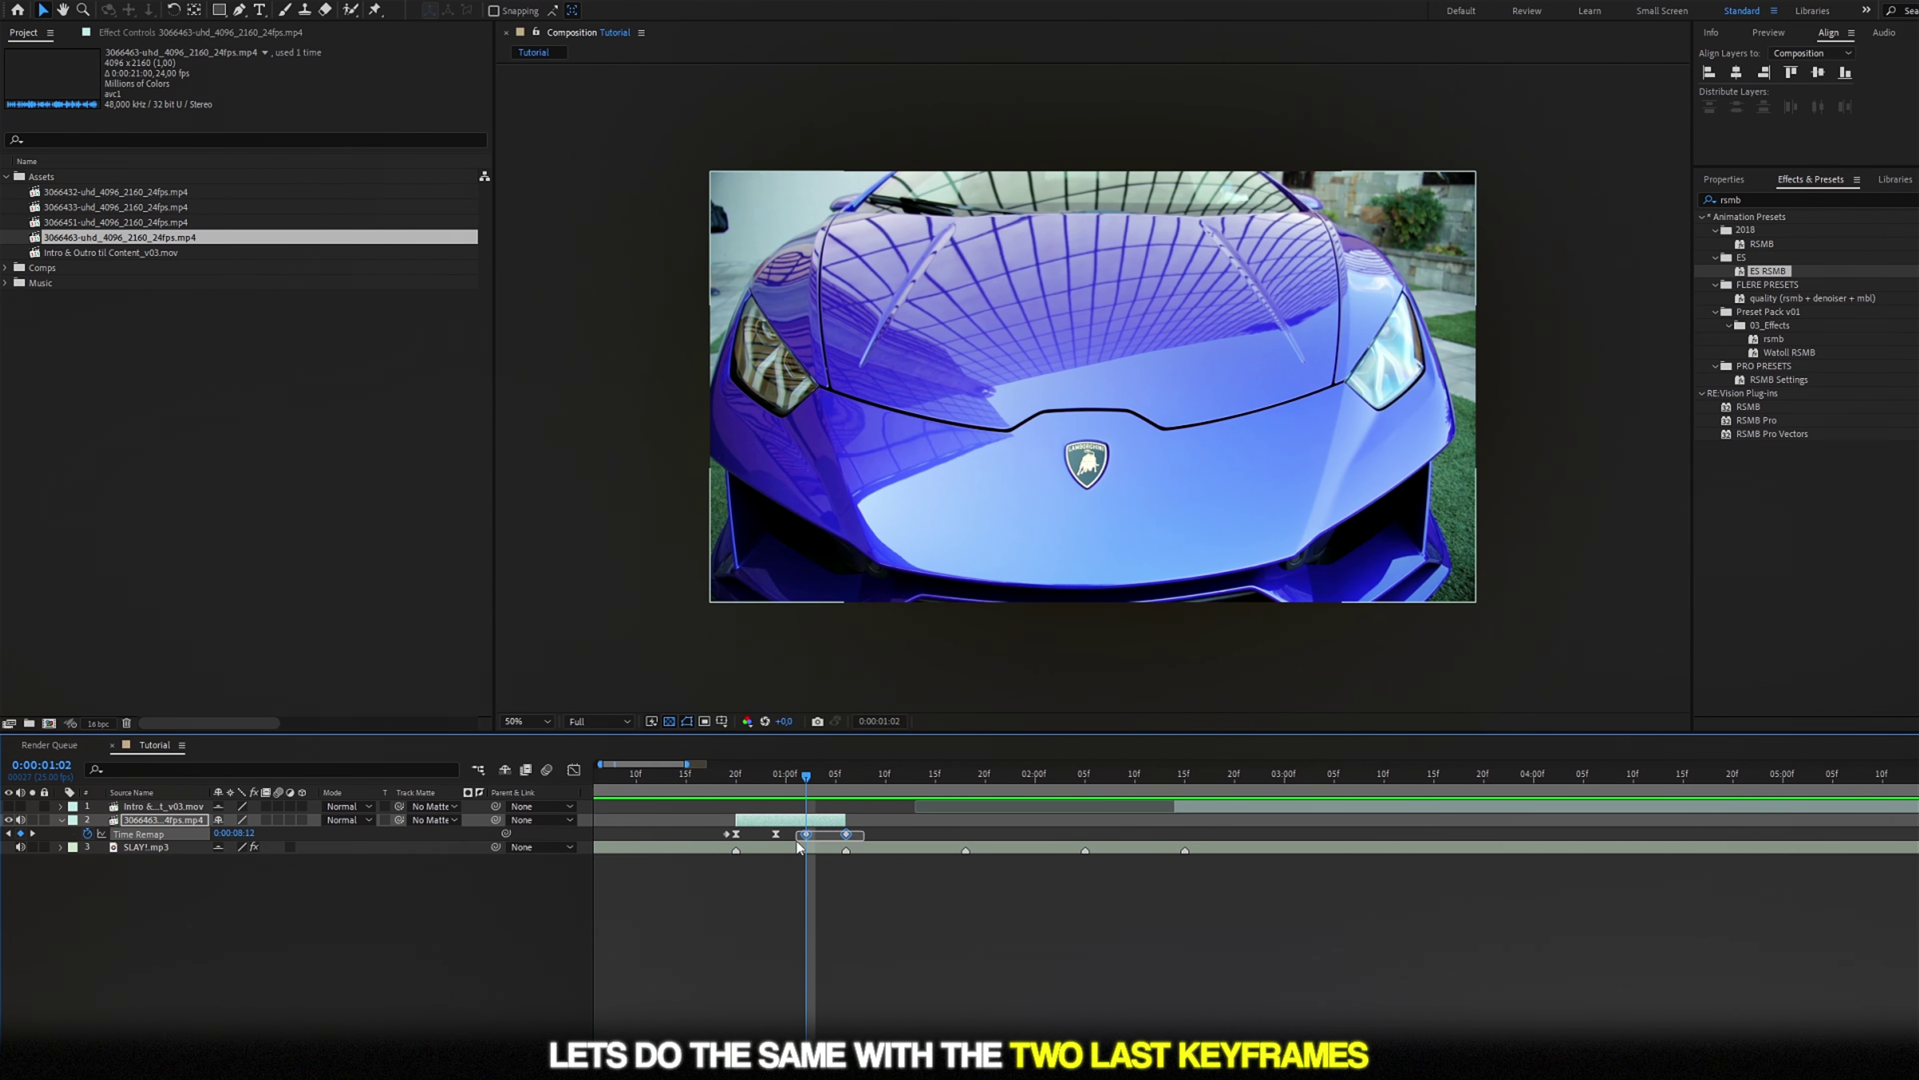
pyautogui.hotkey('shift', 'F3')
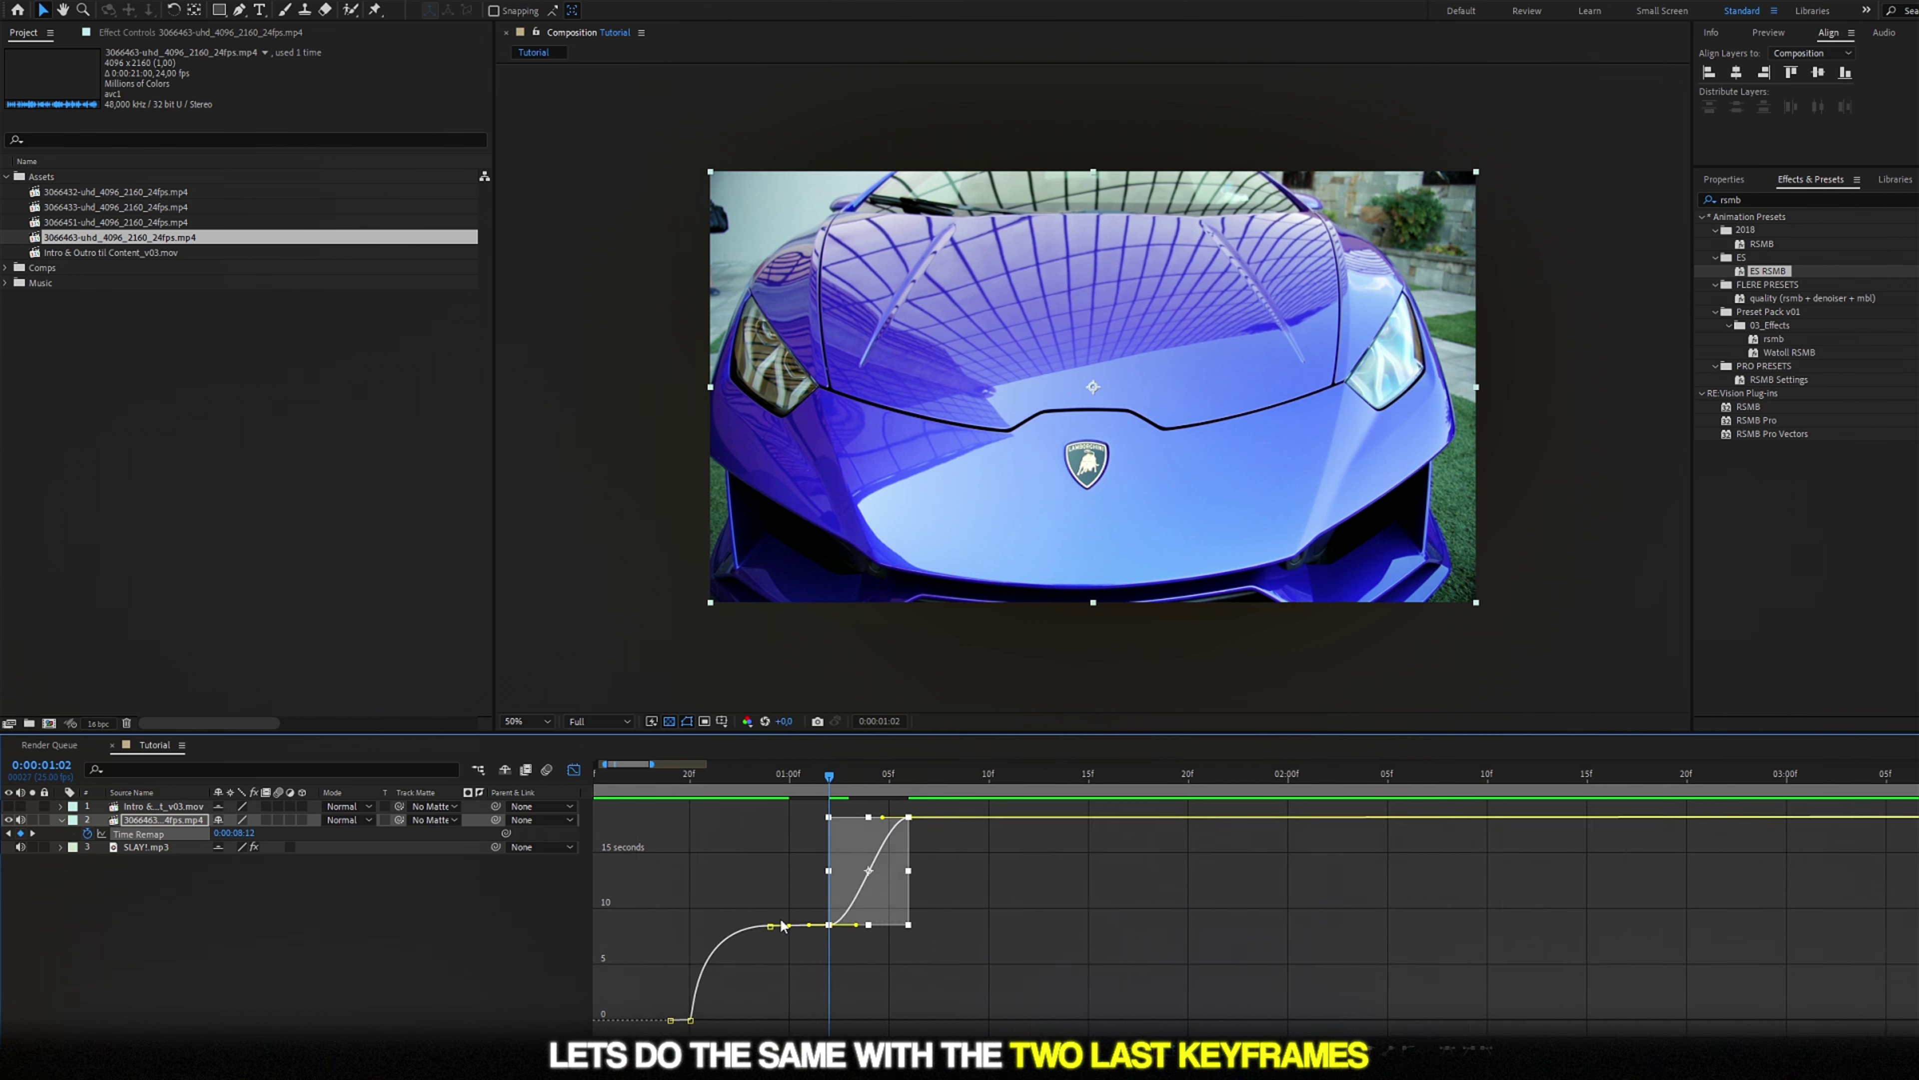
pyautogui.rightClick(824, 892)
pyautogui.click(894, 724)
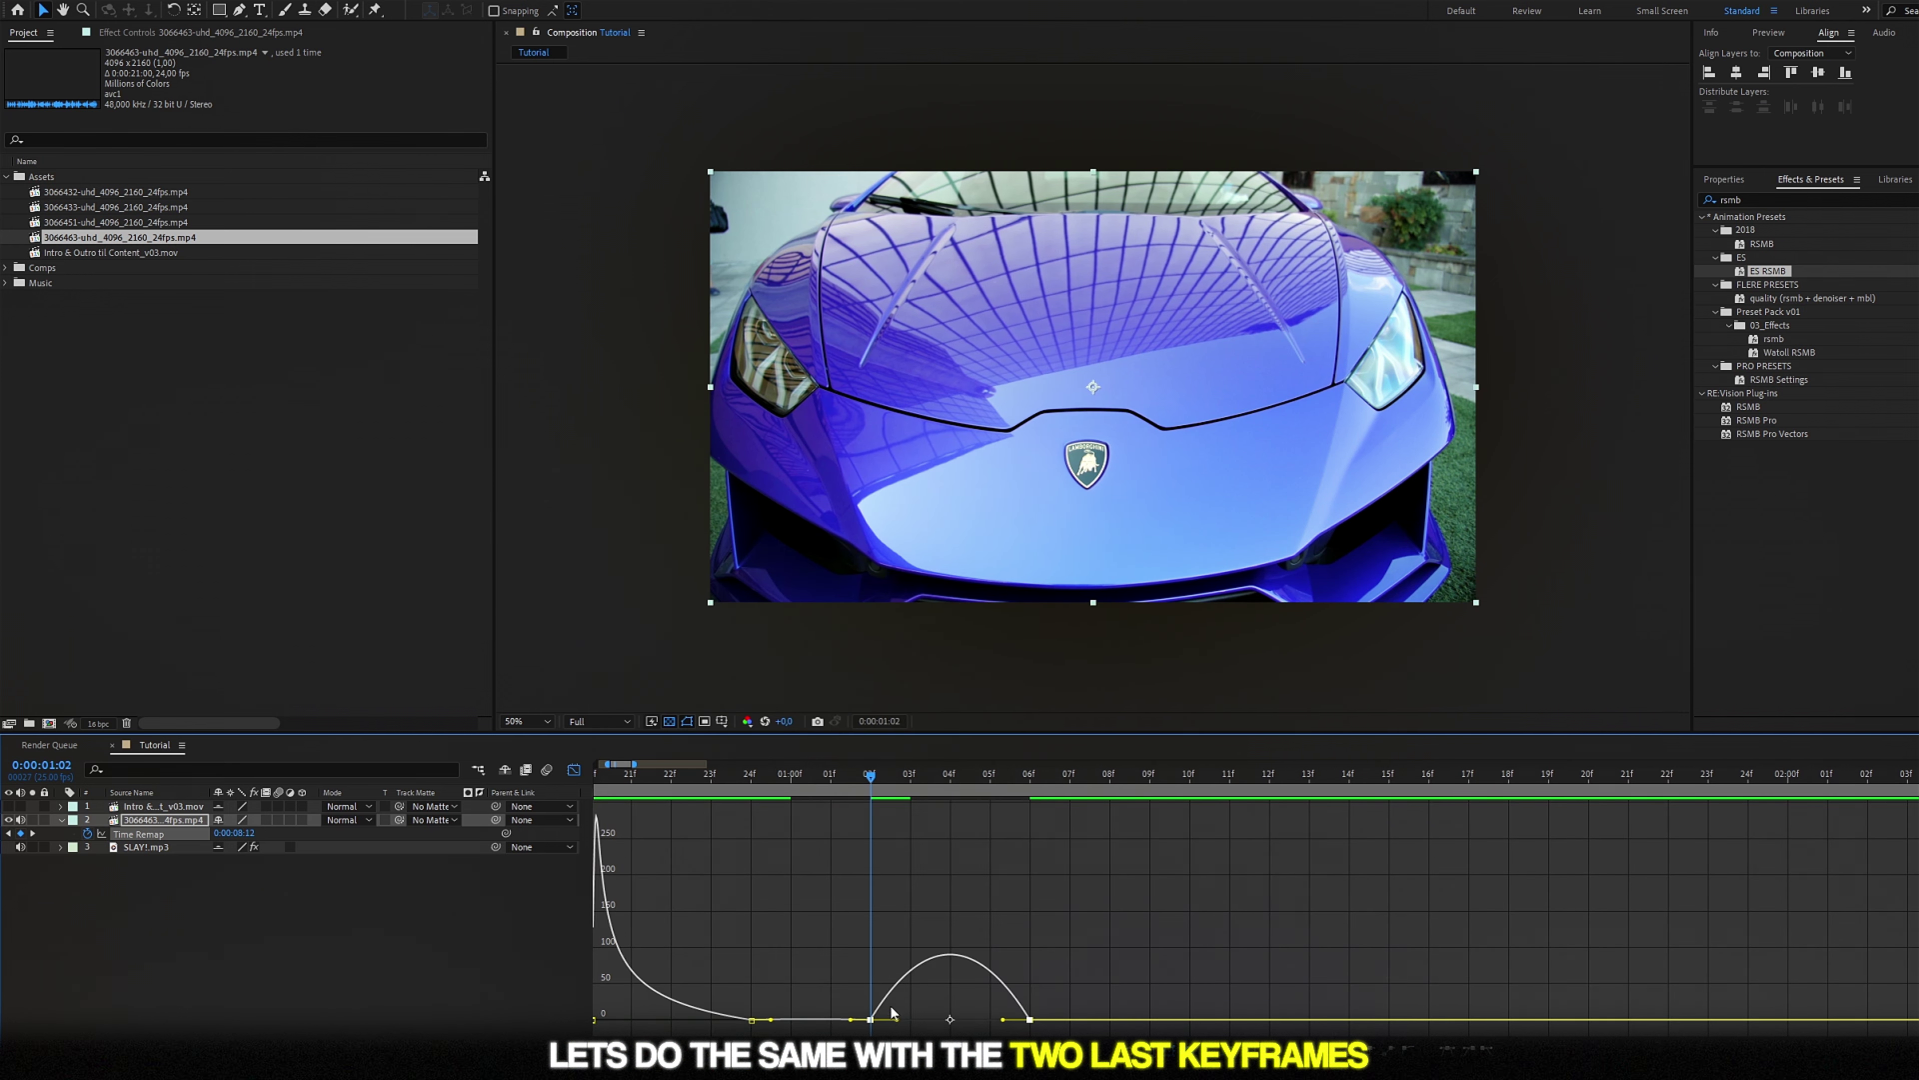
pyautogui.moveTo(1002, 1021); pyautogui.dragTo(1042, 1021)
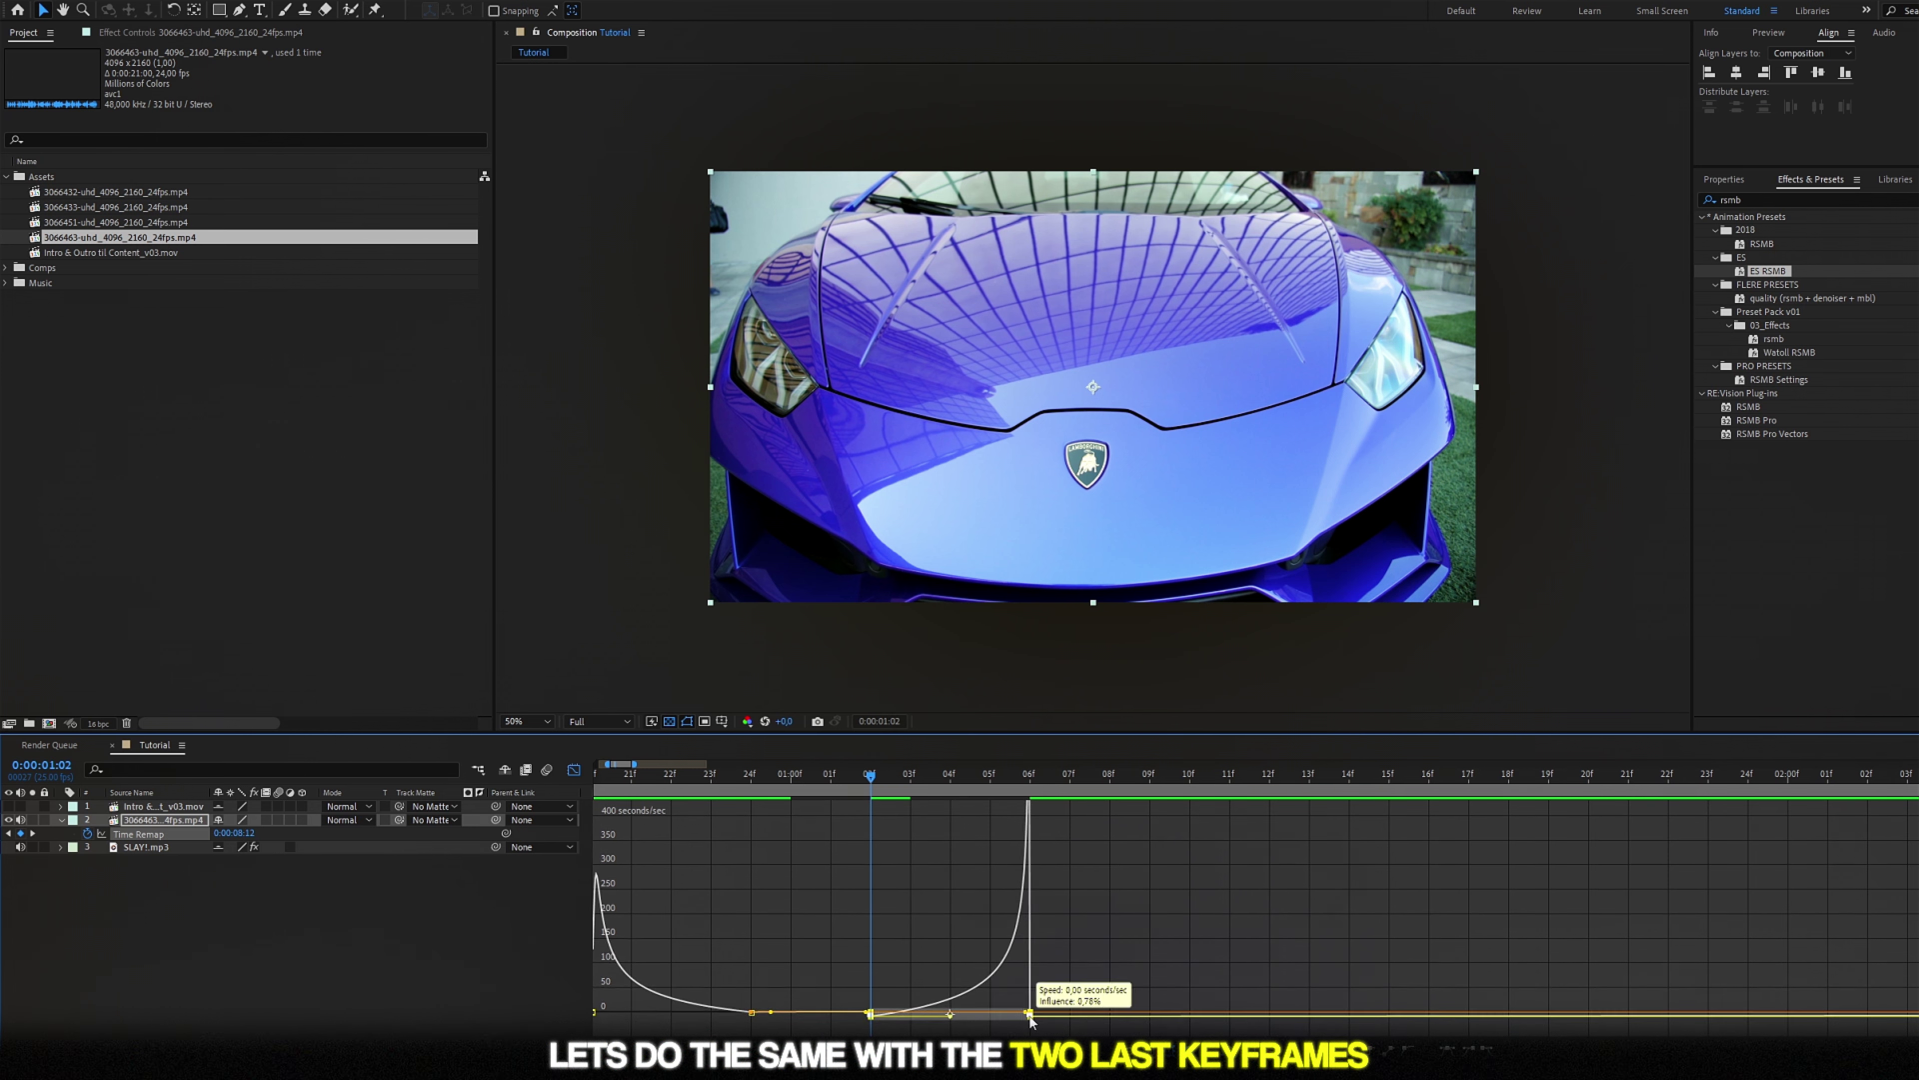
pyautogui.moveTo(814, 774); pyautogui.dragTo(647, 779)
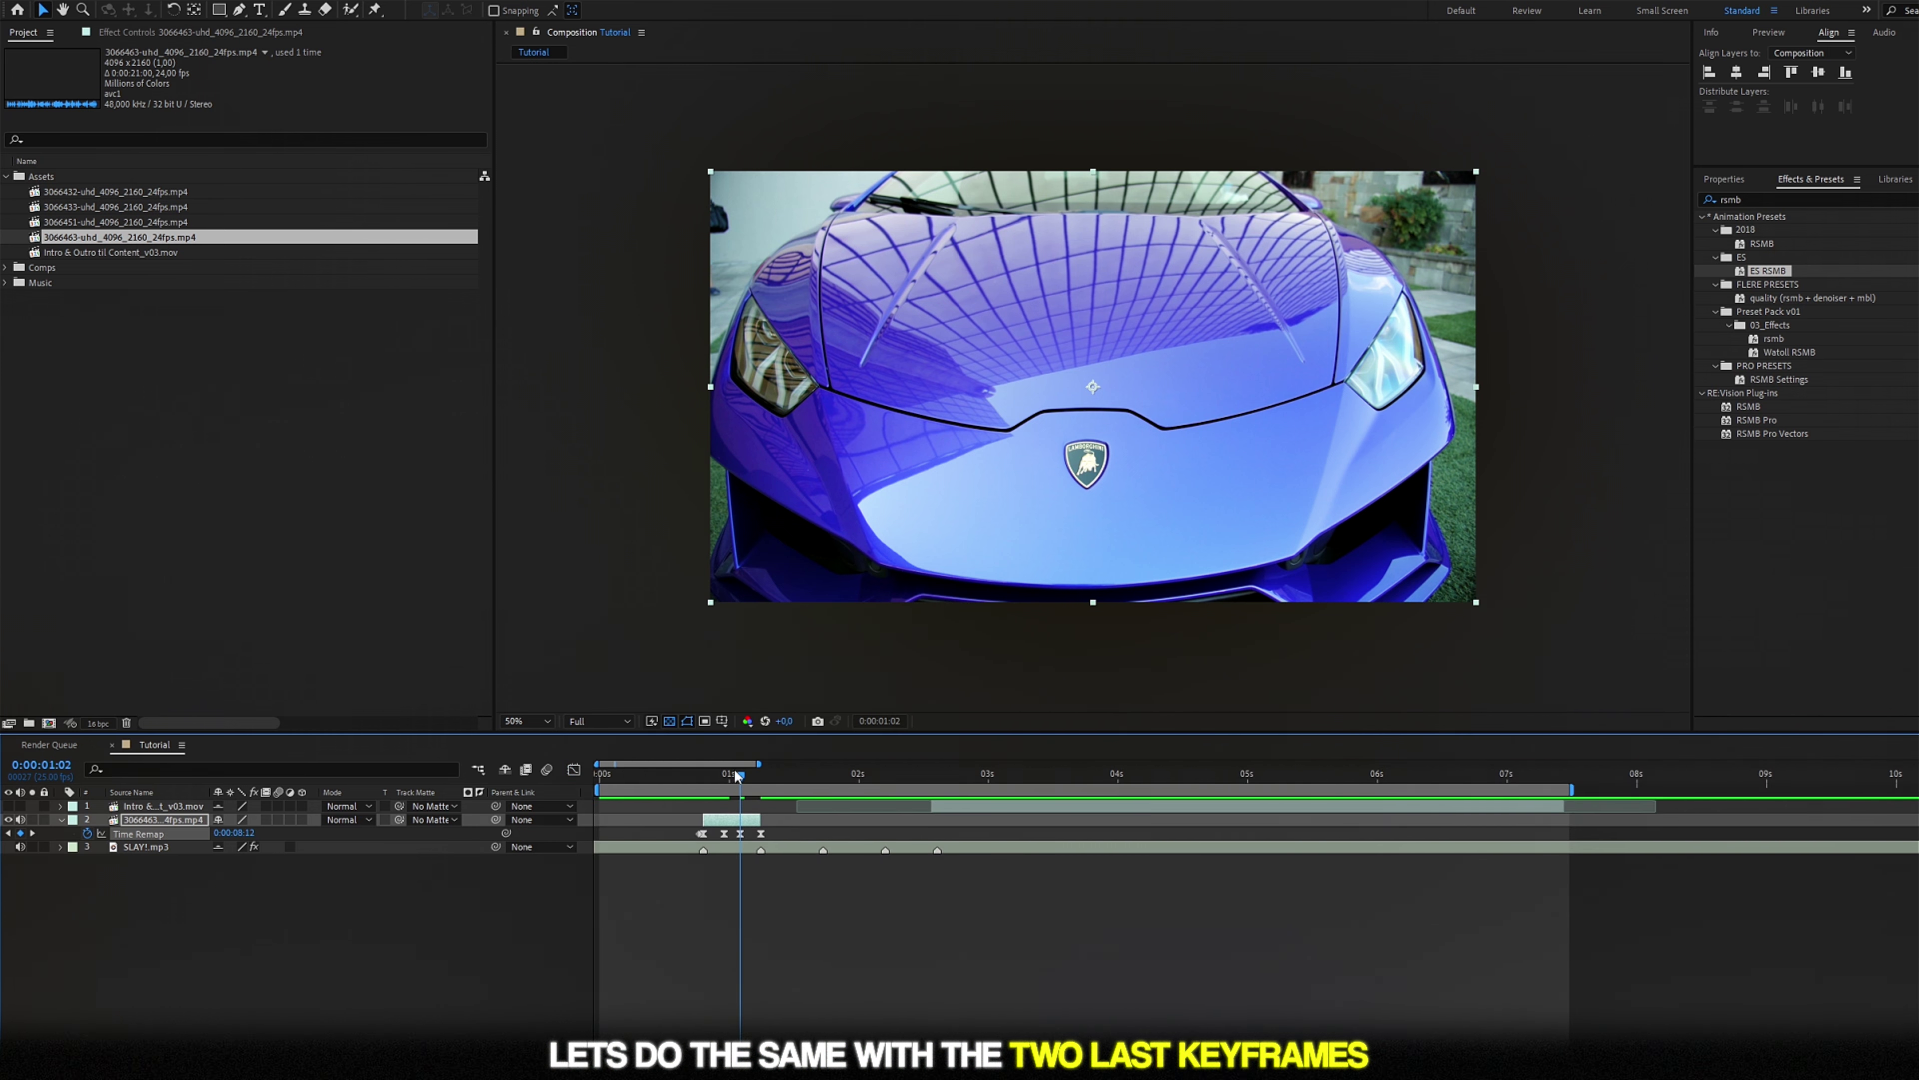
pyautogui.click(656, 777)
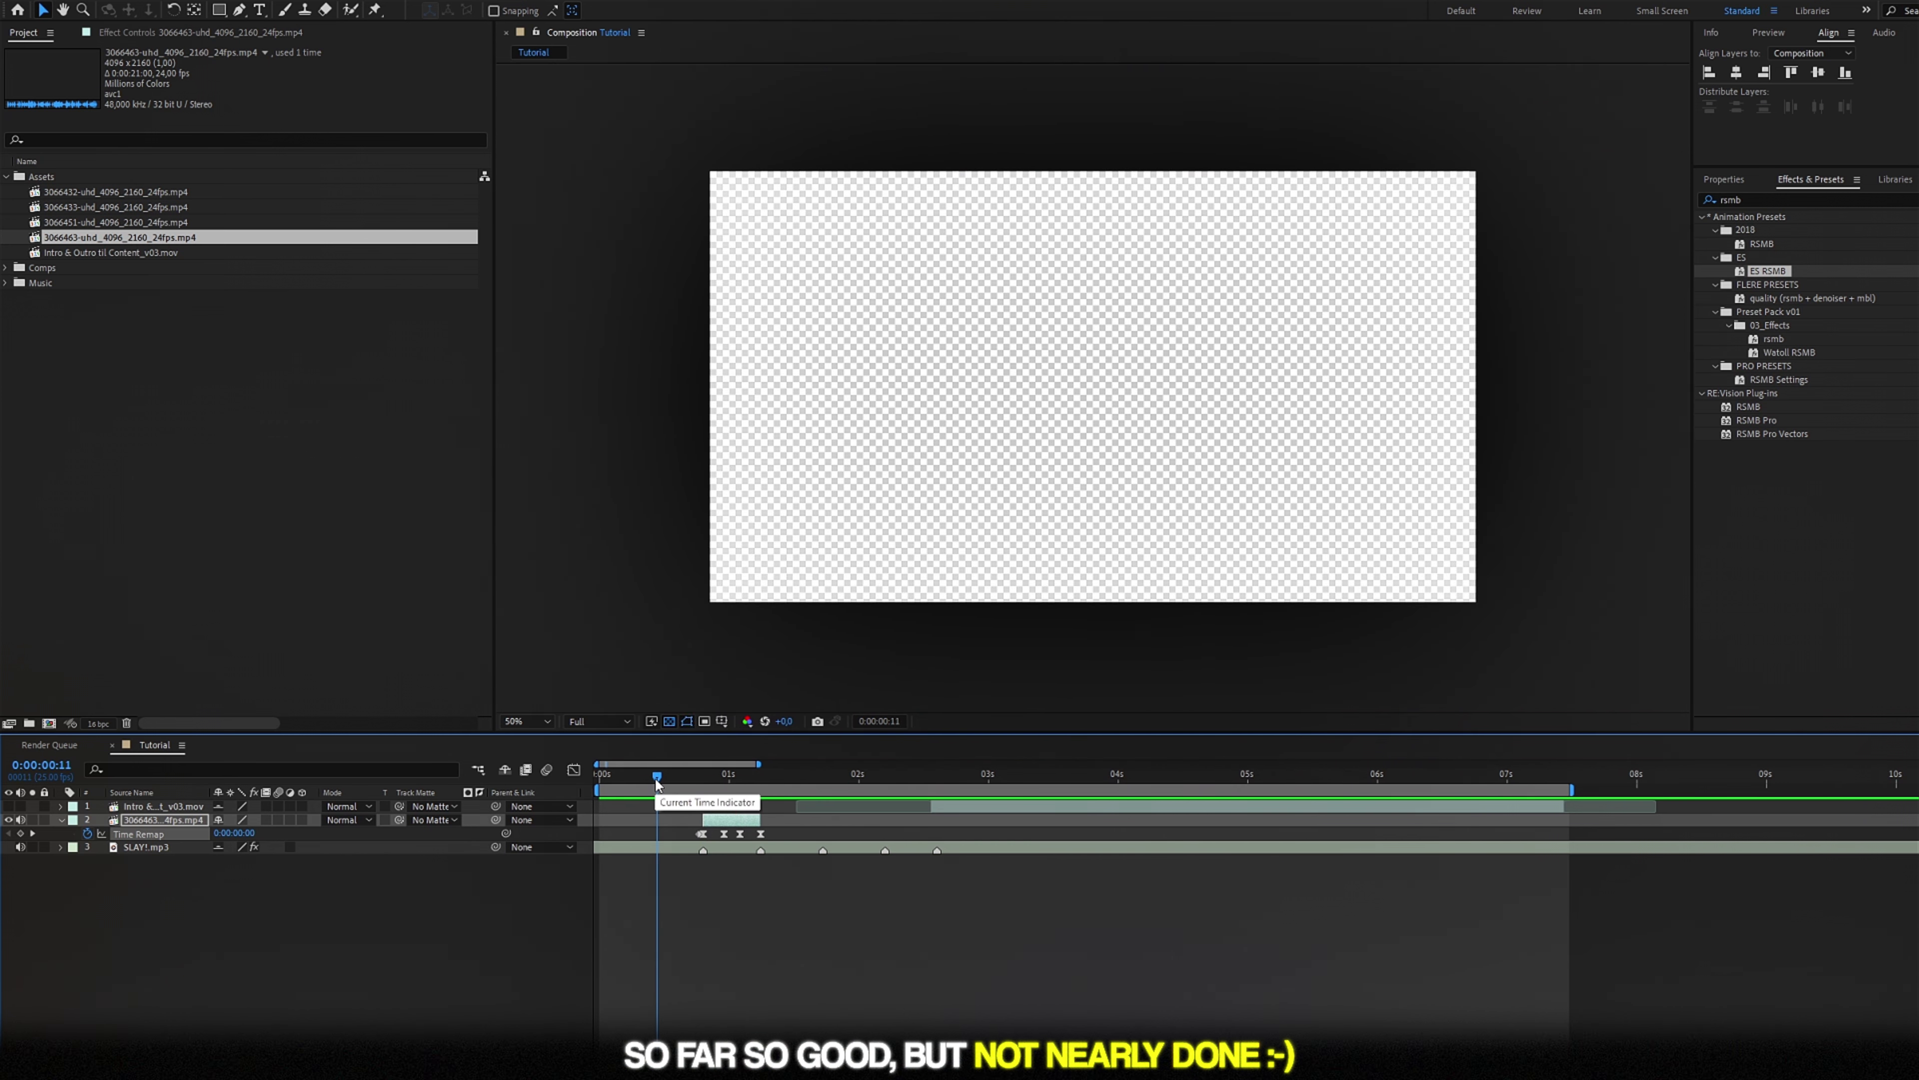
# Raise the first speed keyframe's handle in the speed graph to remove a hiccup
pyautogui.press('space')
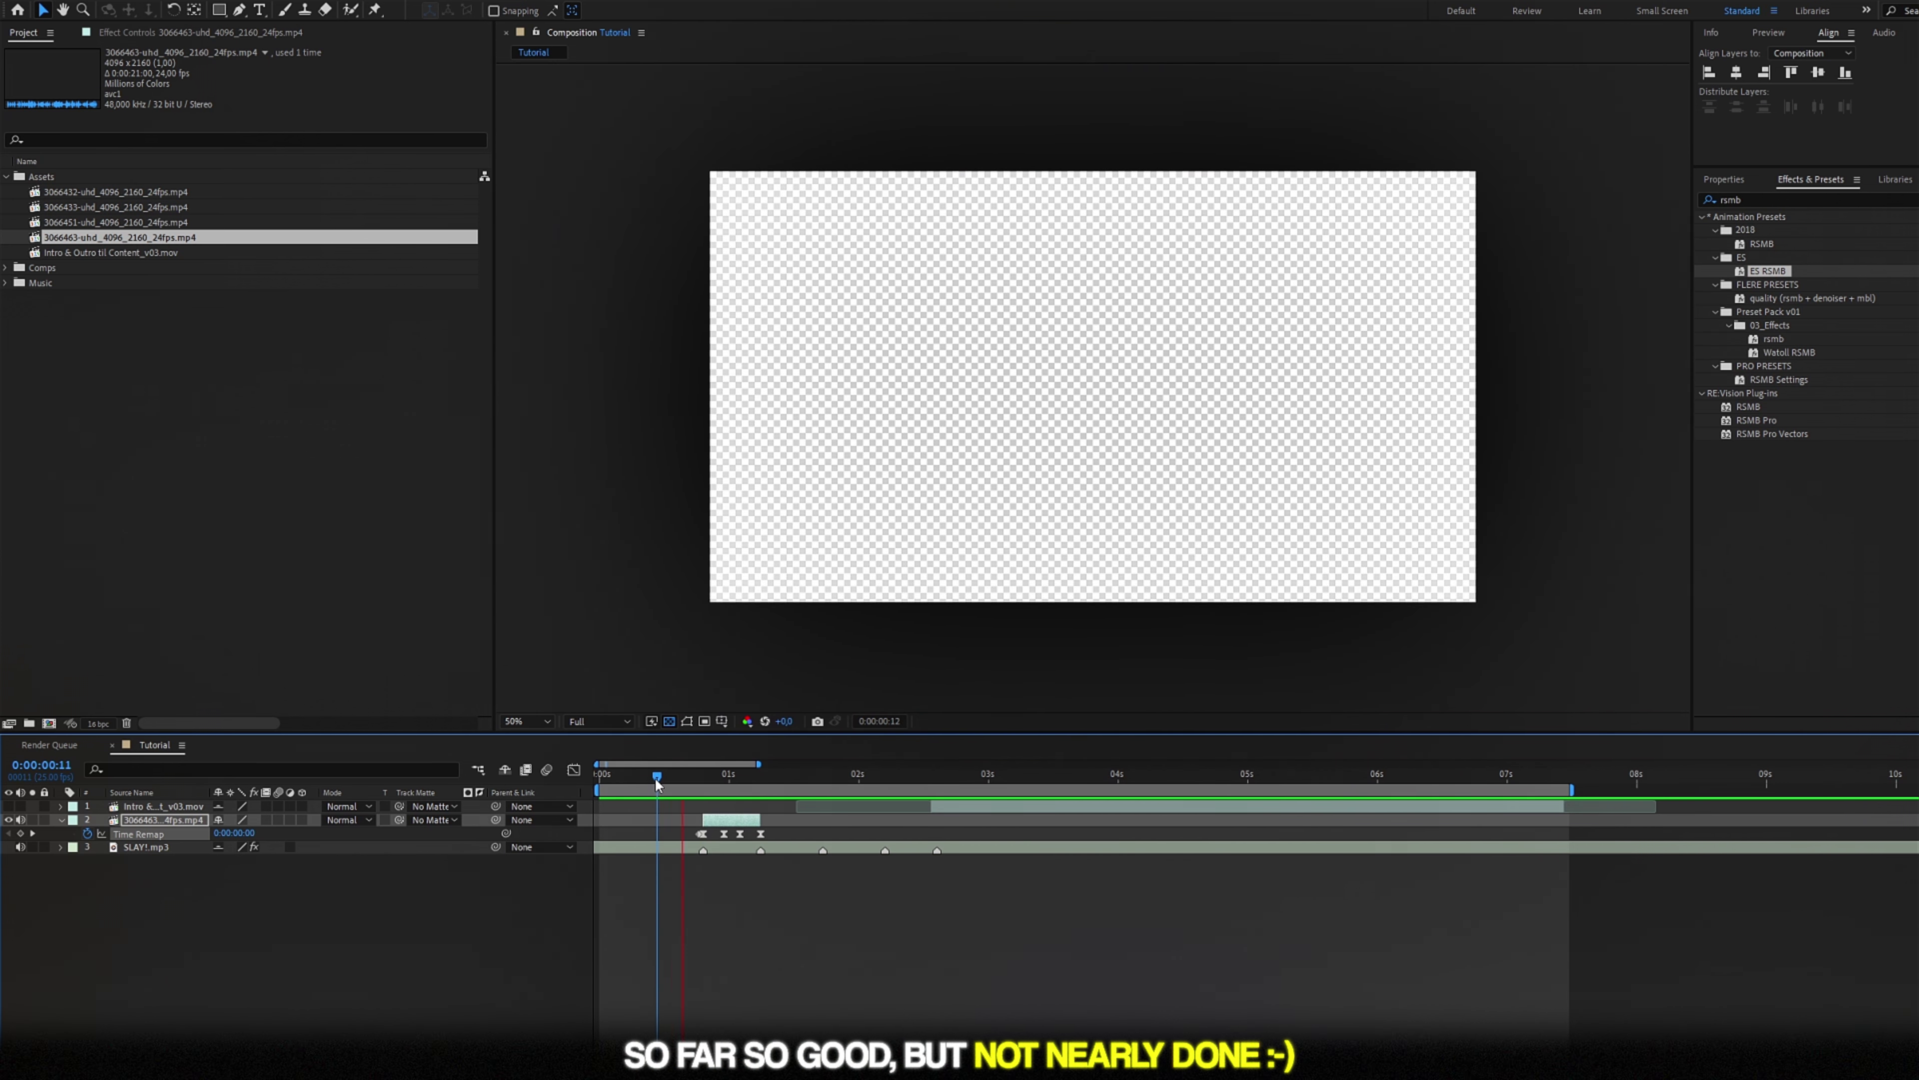
pyautogui.scroll(3, 658, 820)
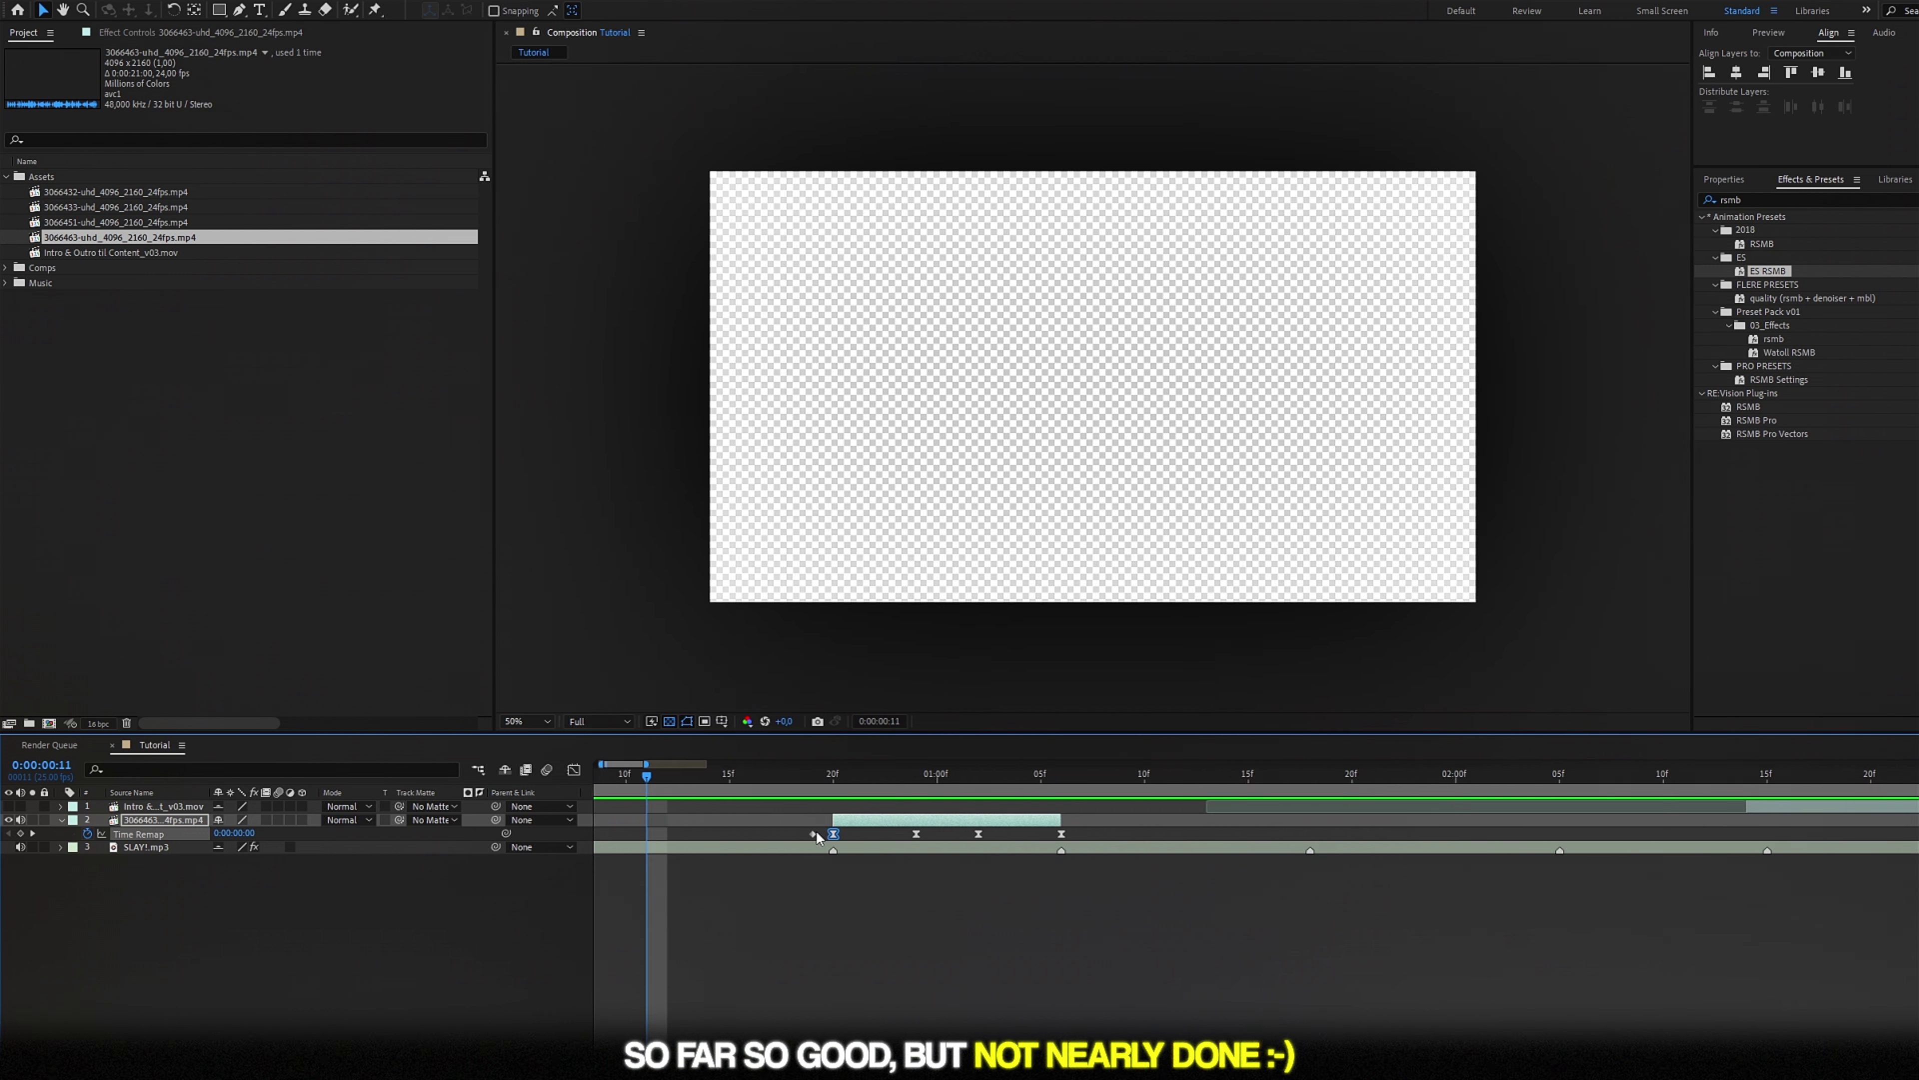
pyautogui.click(574, 770)
pyautogui.scroll(2, 813, 992)
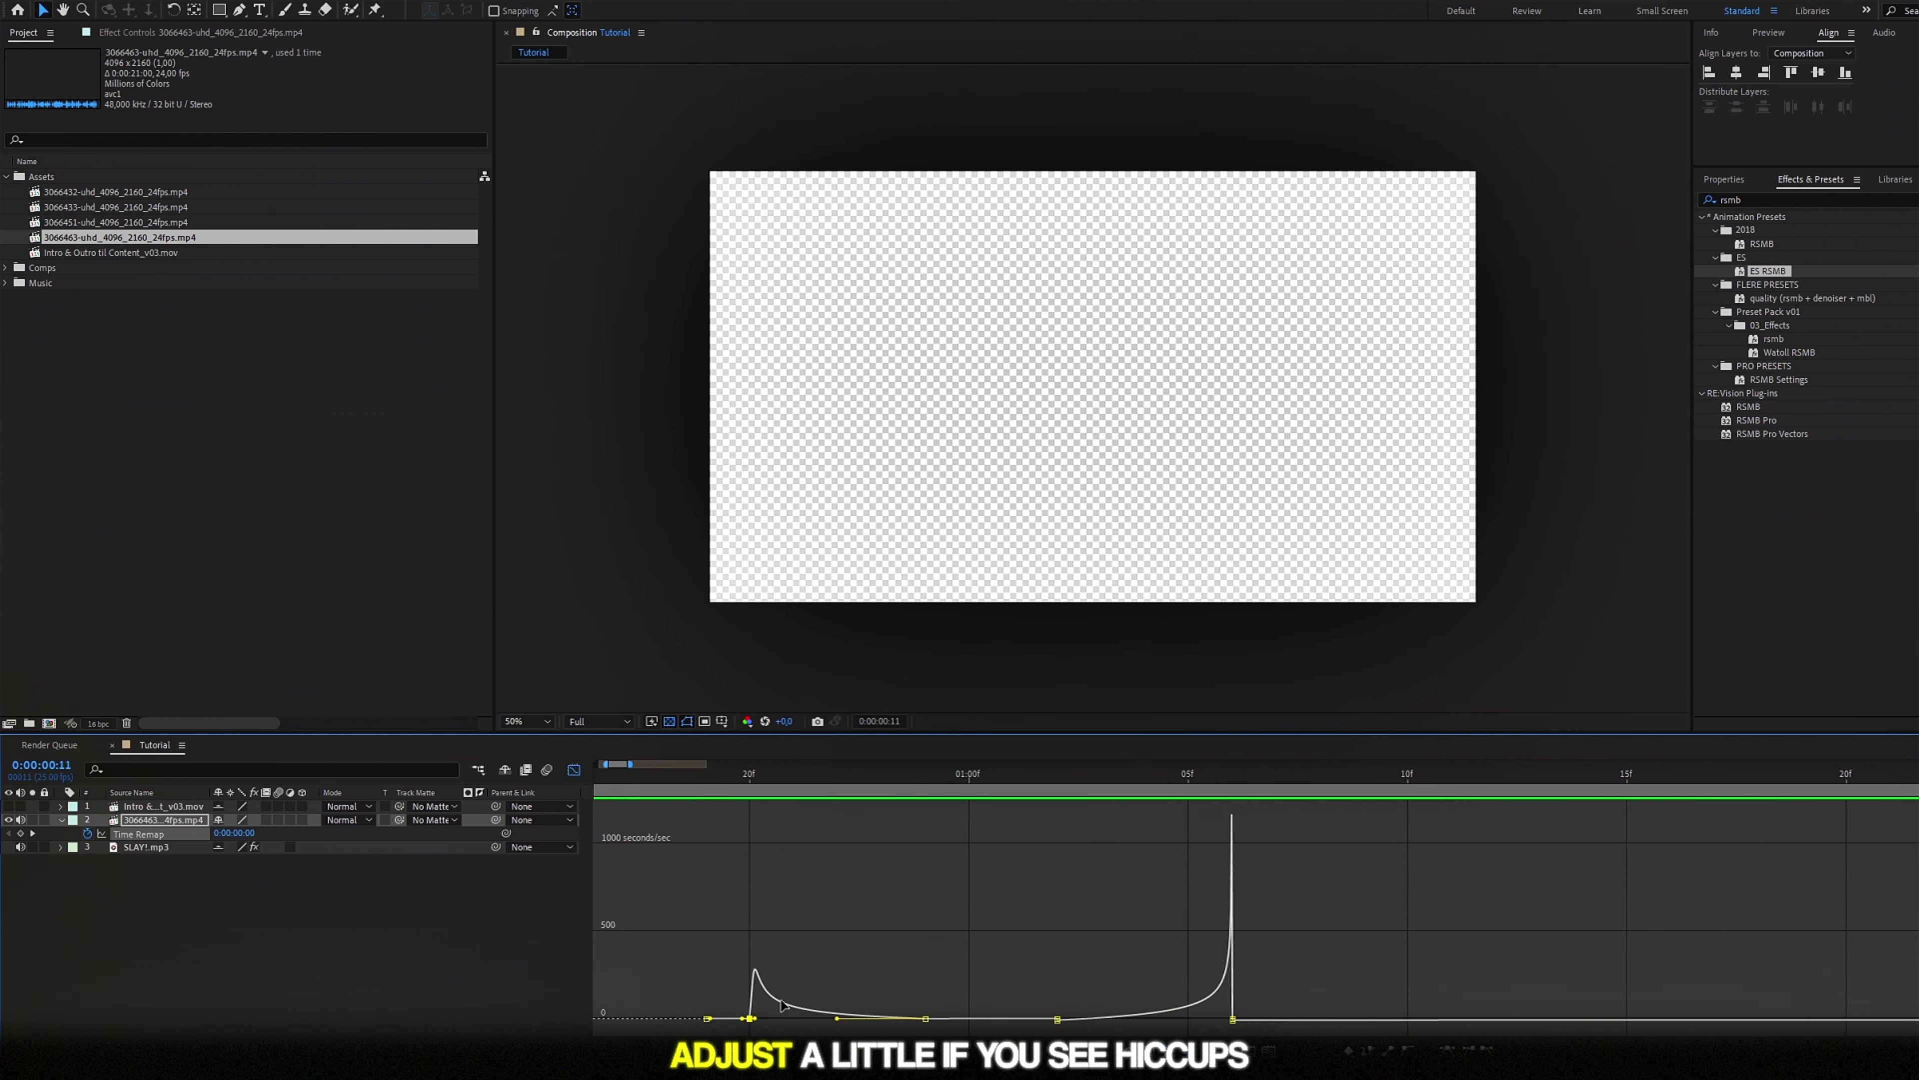
pyautogui.click(749, 1018)
pyautogui.moveTo(755, 1021); pyautogui.dragTo(755, 915)
pyautogui.click(573, 769)
# Preview the ramp from frame 12 and scrub to frame 20 to check the motion
pyautogui.scroll(-3, 700, 817)
pyautogui.click(647, 773)
pyautogui.moveTo(647, 773); pyautogui.dragTo(625, 780)
pyautogui.press('space')
pyautogui.click(648, 775)
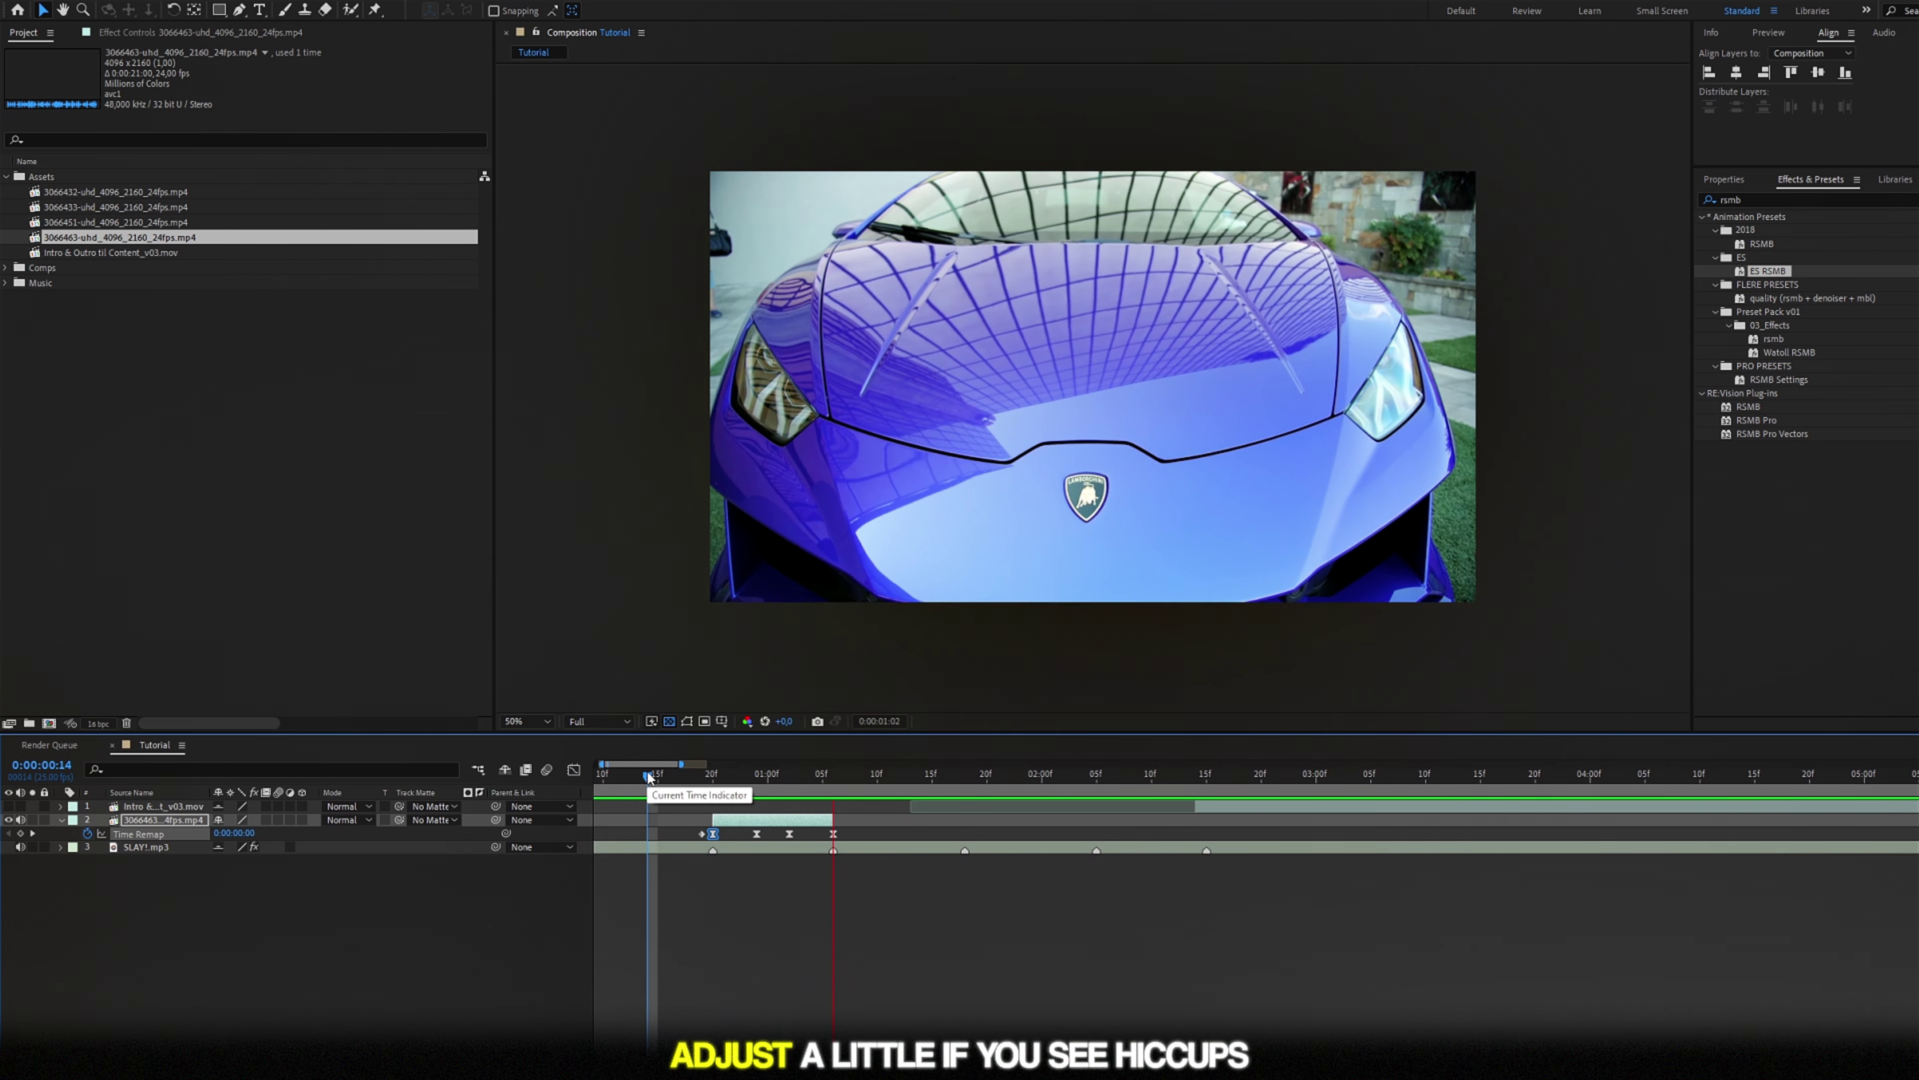
pyautogui.moveTo(648, 775)
pyautogui.mouseDown()
pyautogui.moveTo(817, 790)
pyautogui.moveTo(720, 779)
pyautogui.mouseUp()
# Review the speed curve at frames 14 and 15, then return to the layer view
pyautogui.hotkey('shift', 'F3')
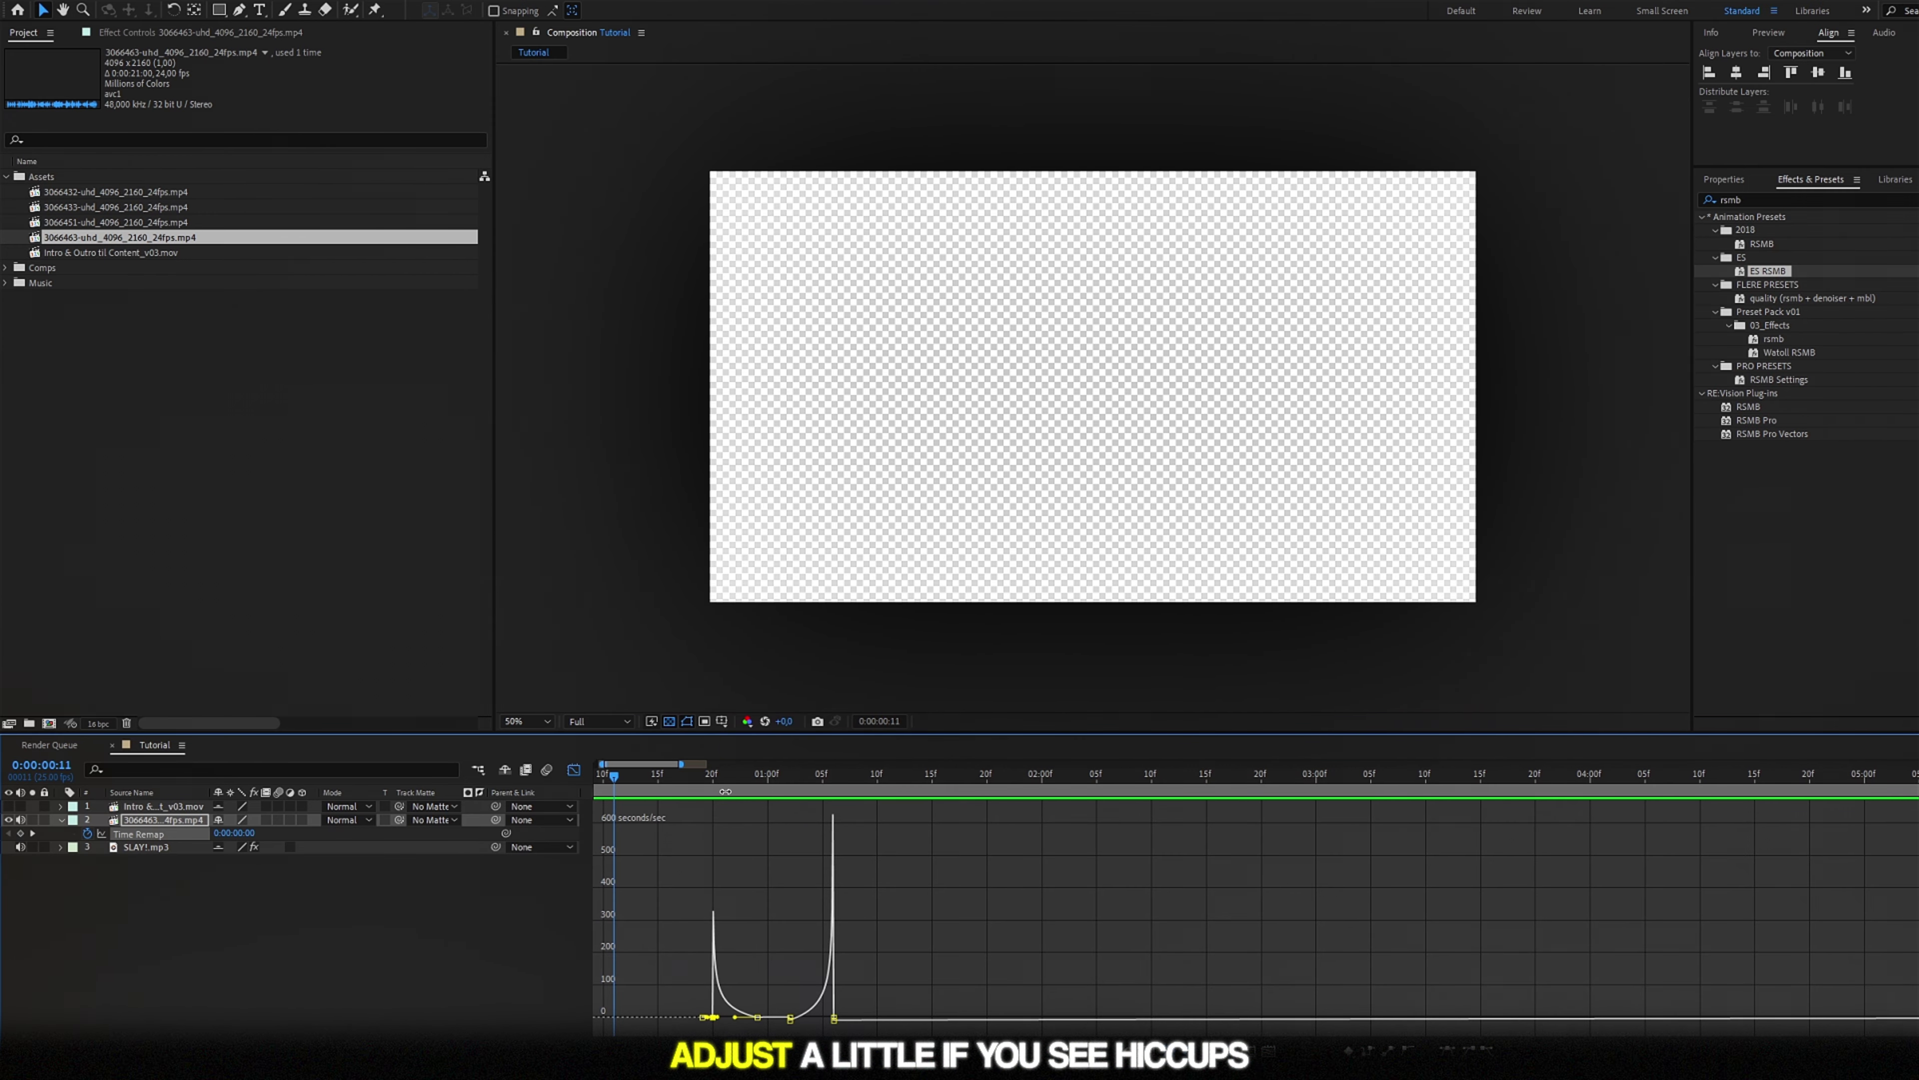
pyautogui.click(643, 782)
pyautogui.click(656, 784)
pyautogui.click(574, 769)
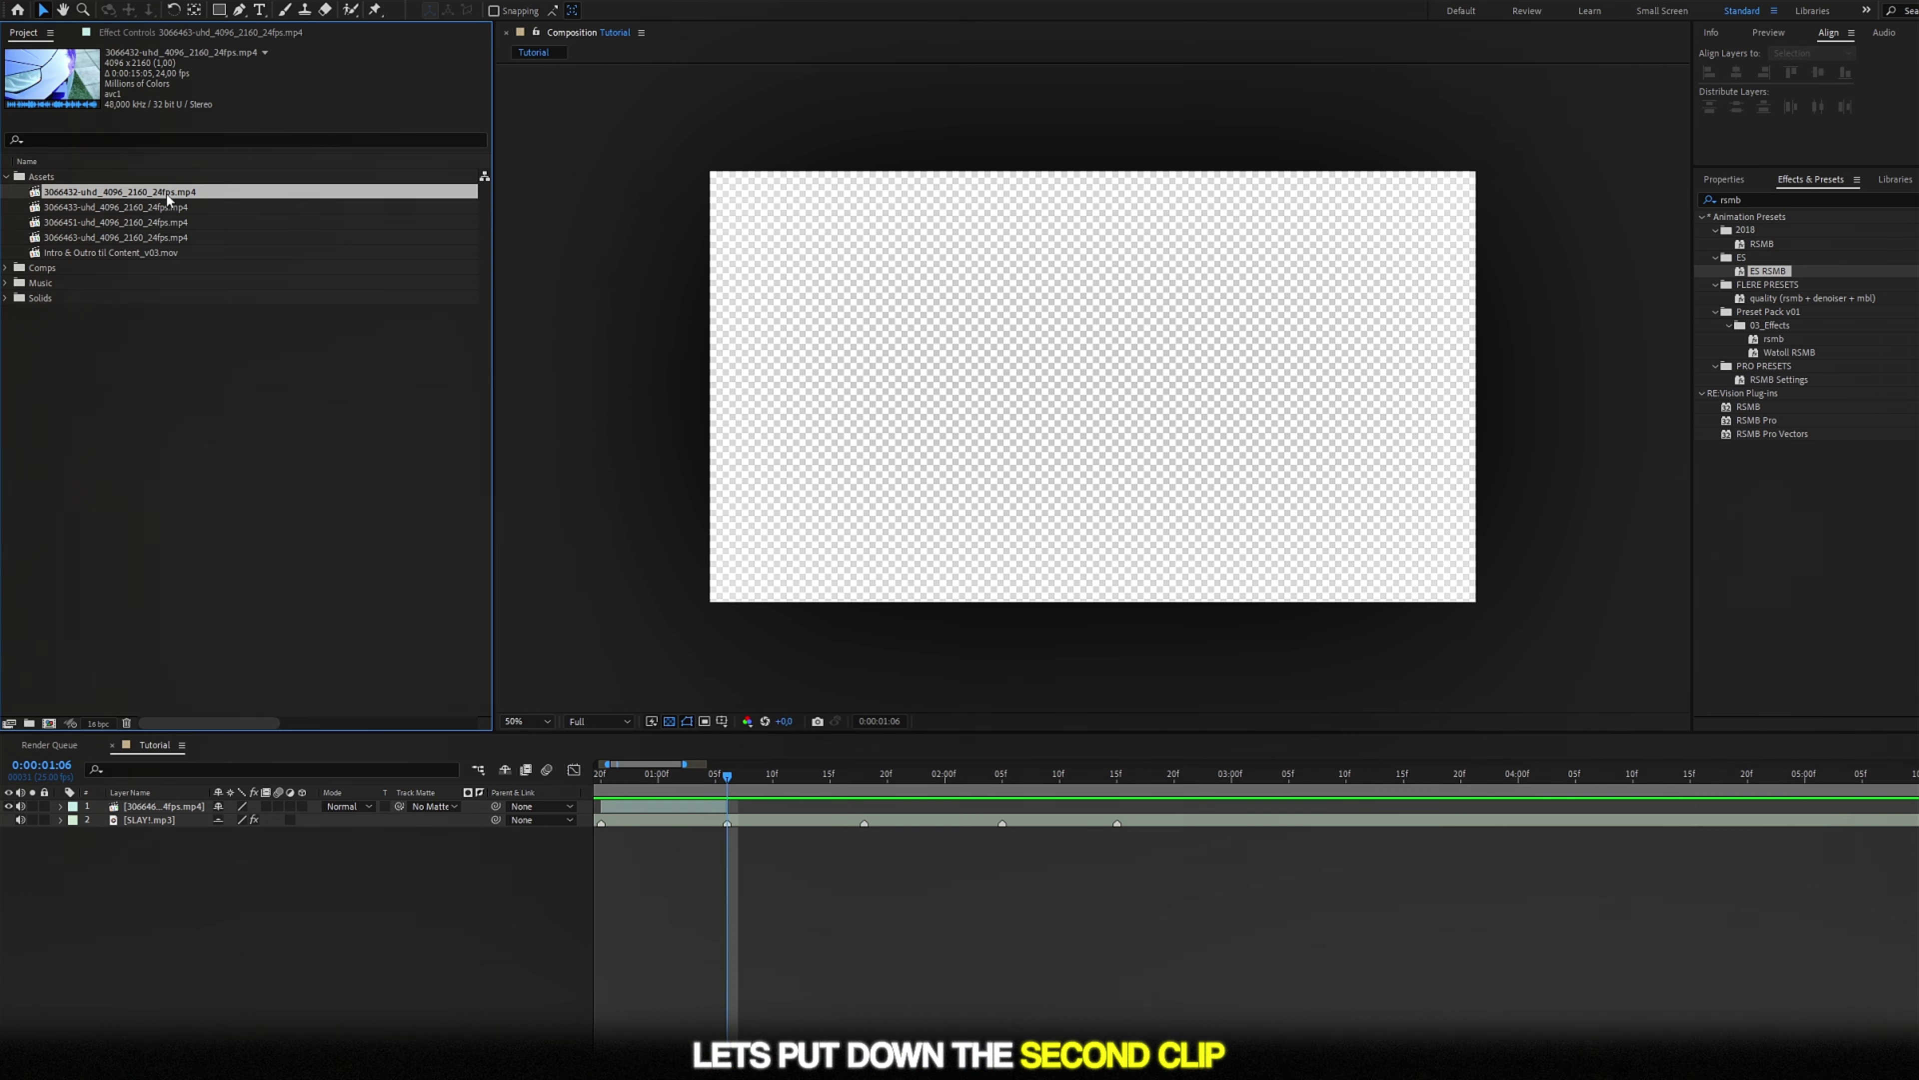
# Place the 3066432 headlight clip as a new layer and preview it around 1:07
pyautogui.moveTo(729, 813); pyautogui.dragTo(731, 812)
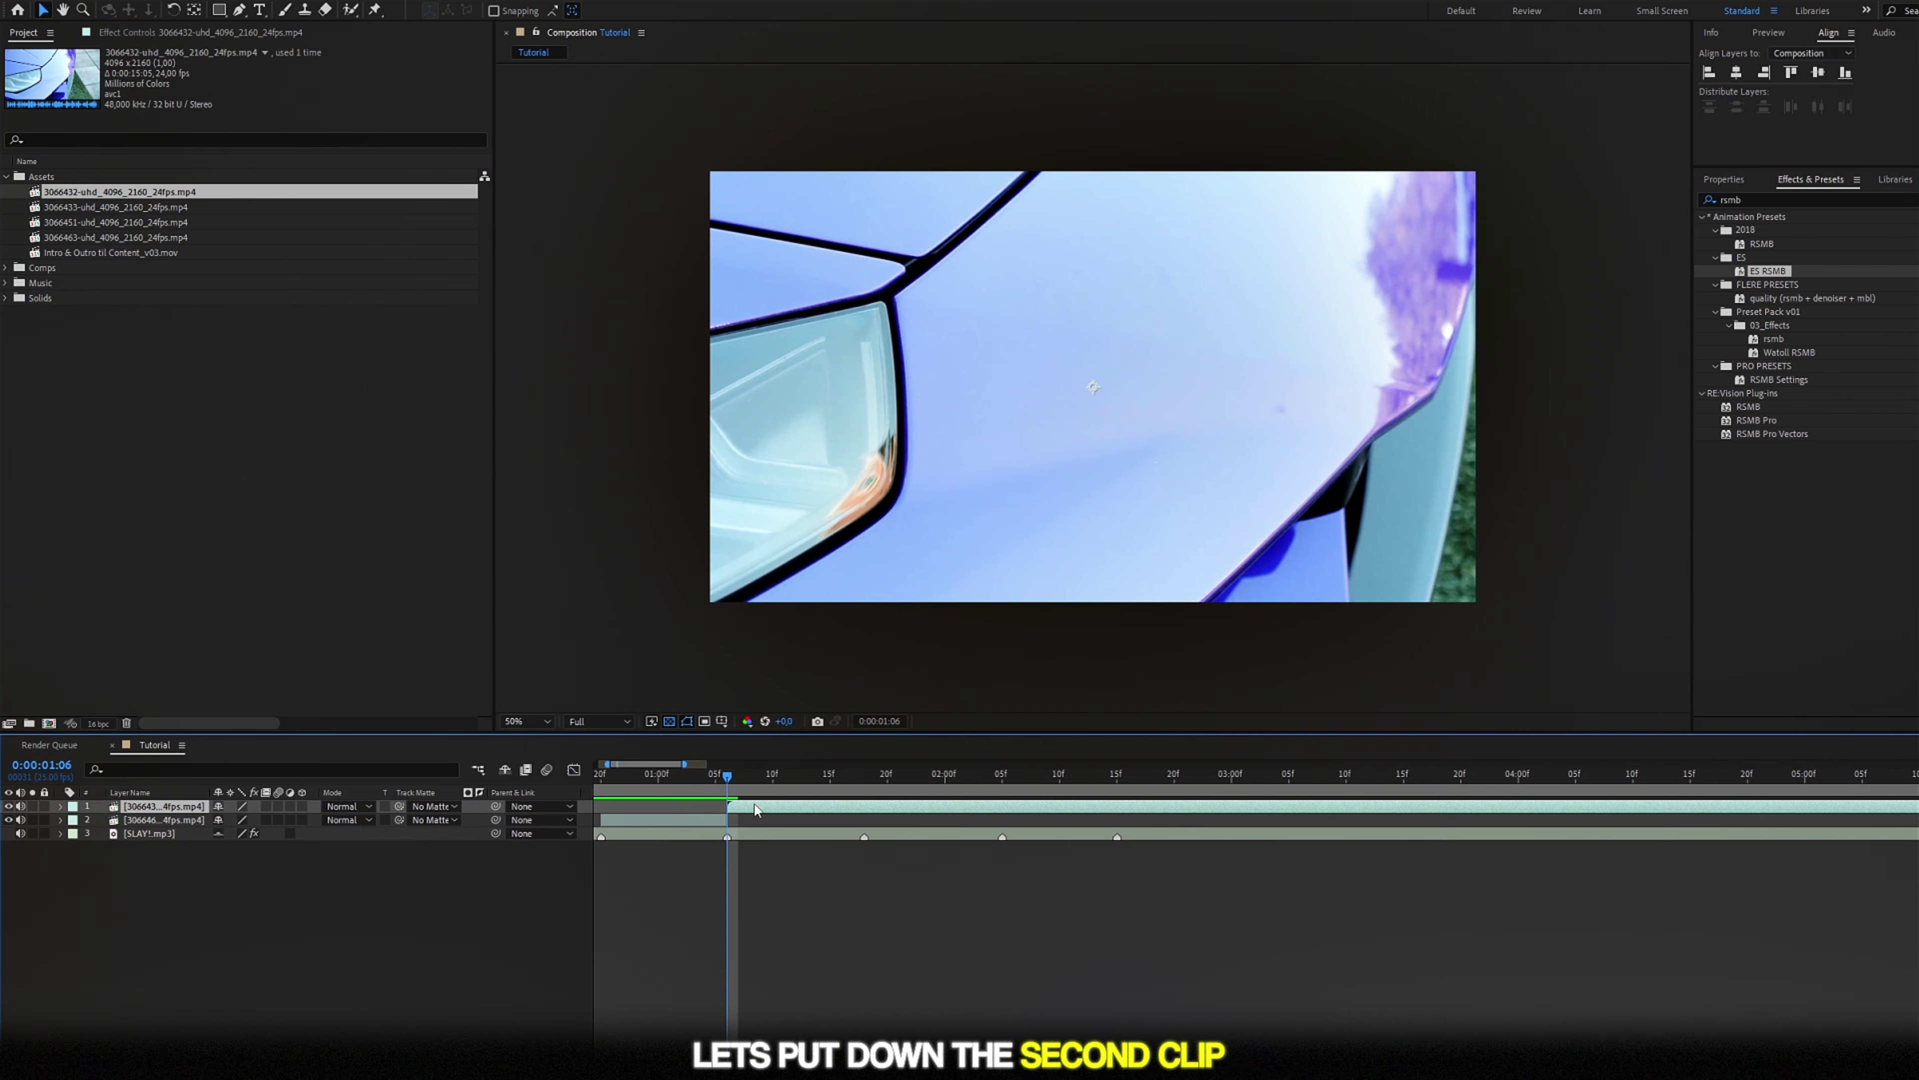
pyautogui.press('space')
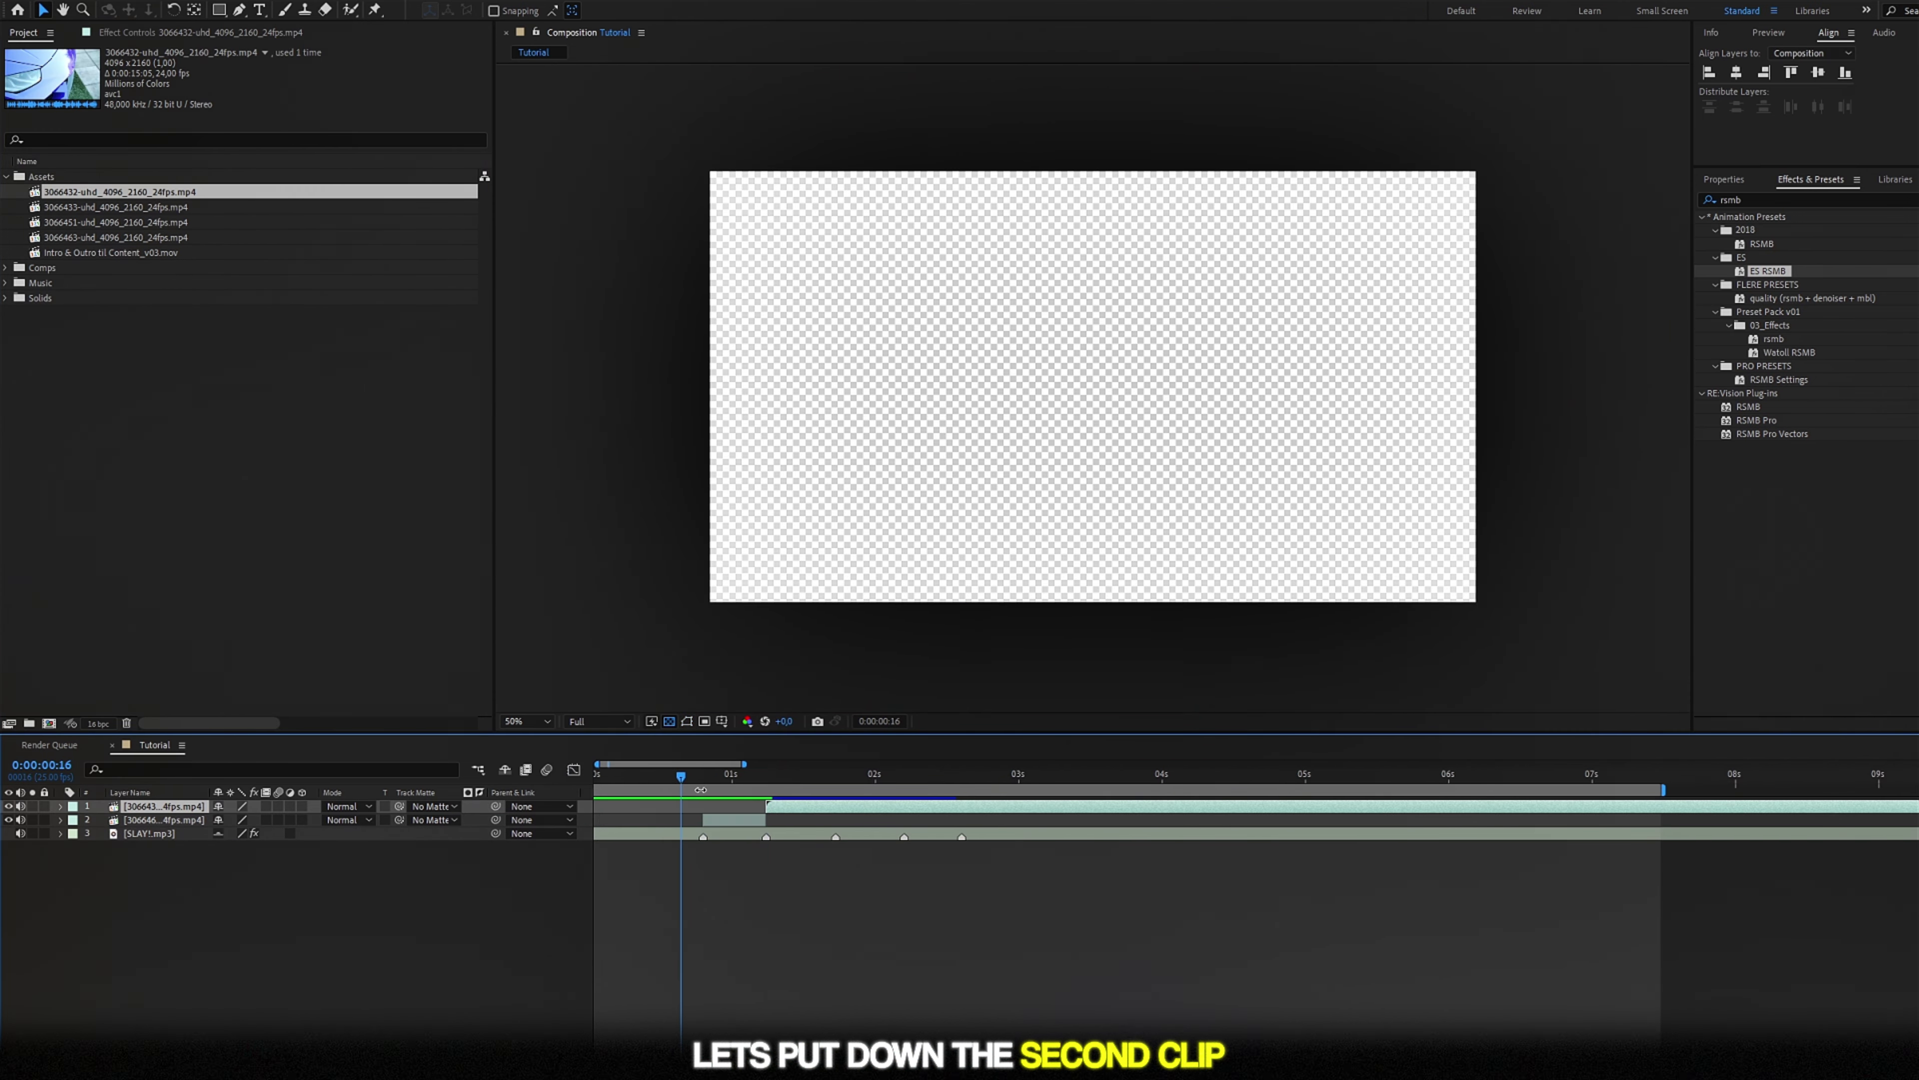
pyautogui.click(772, 775)
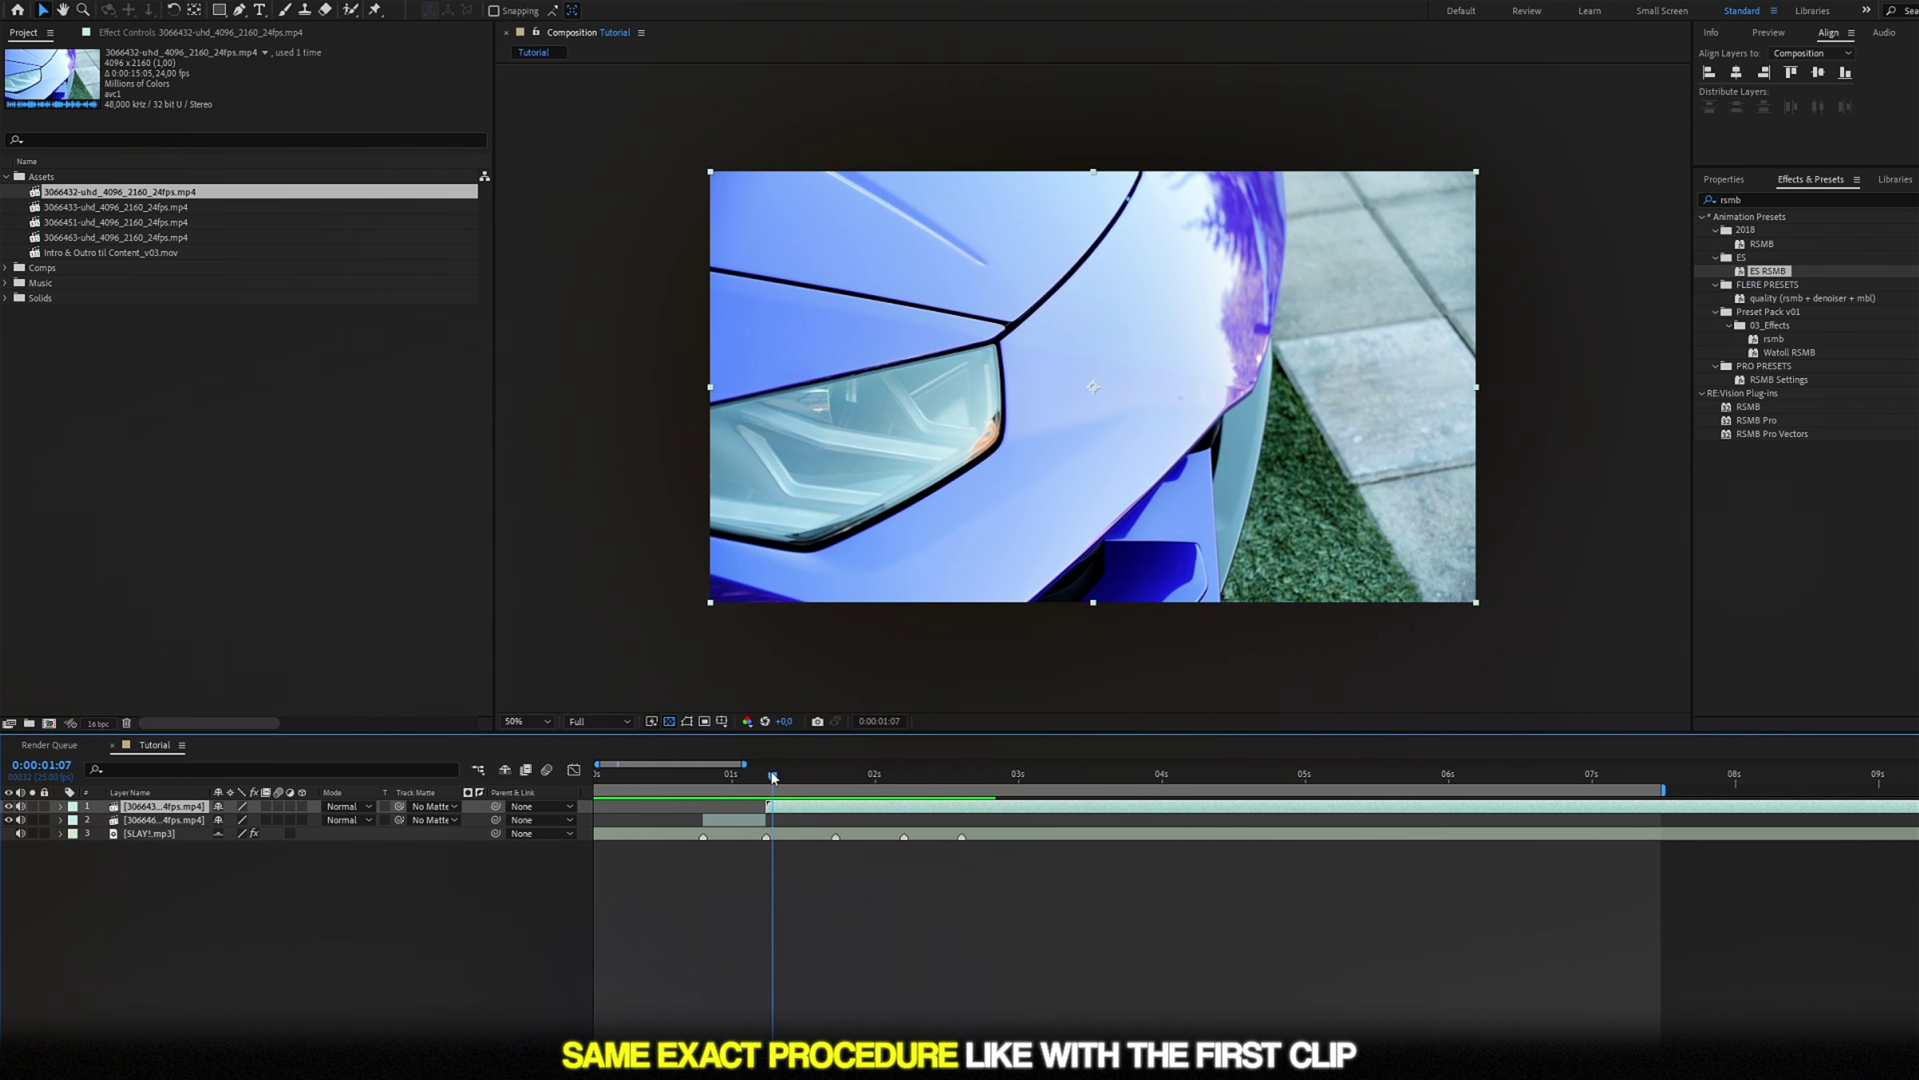
pyautogui.click(786, 831)
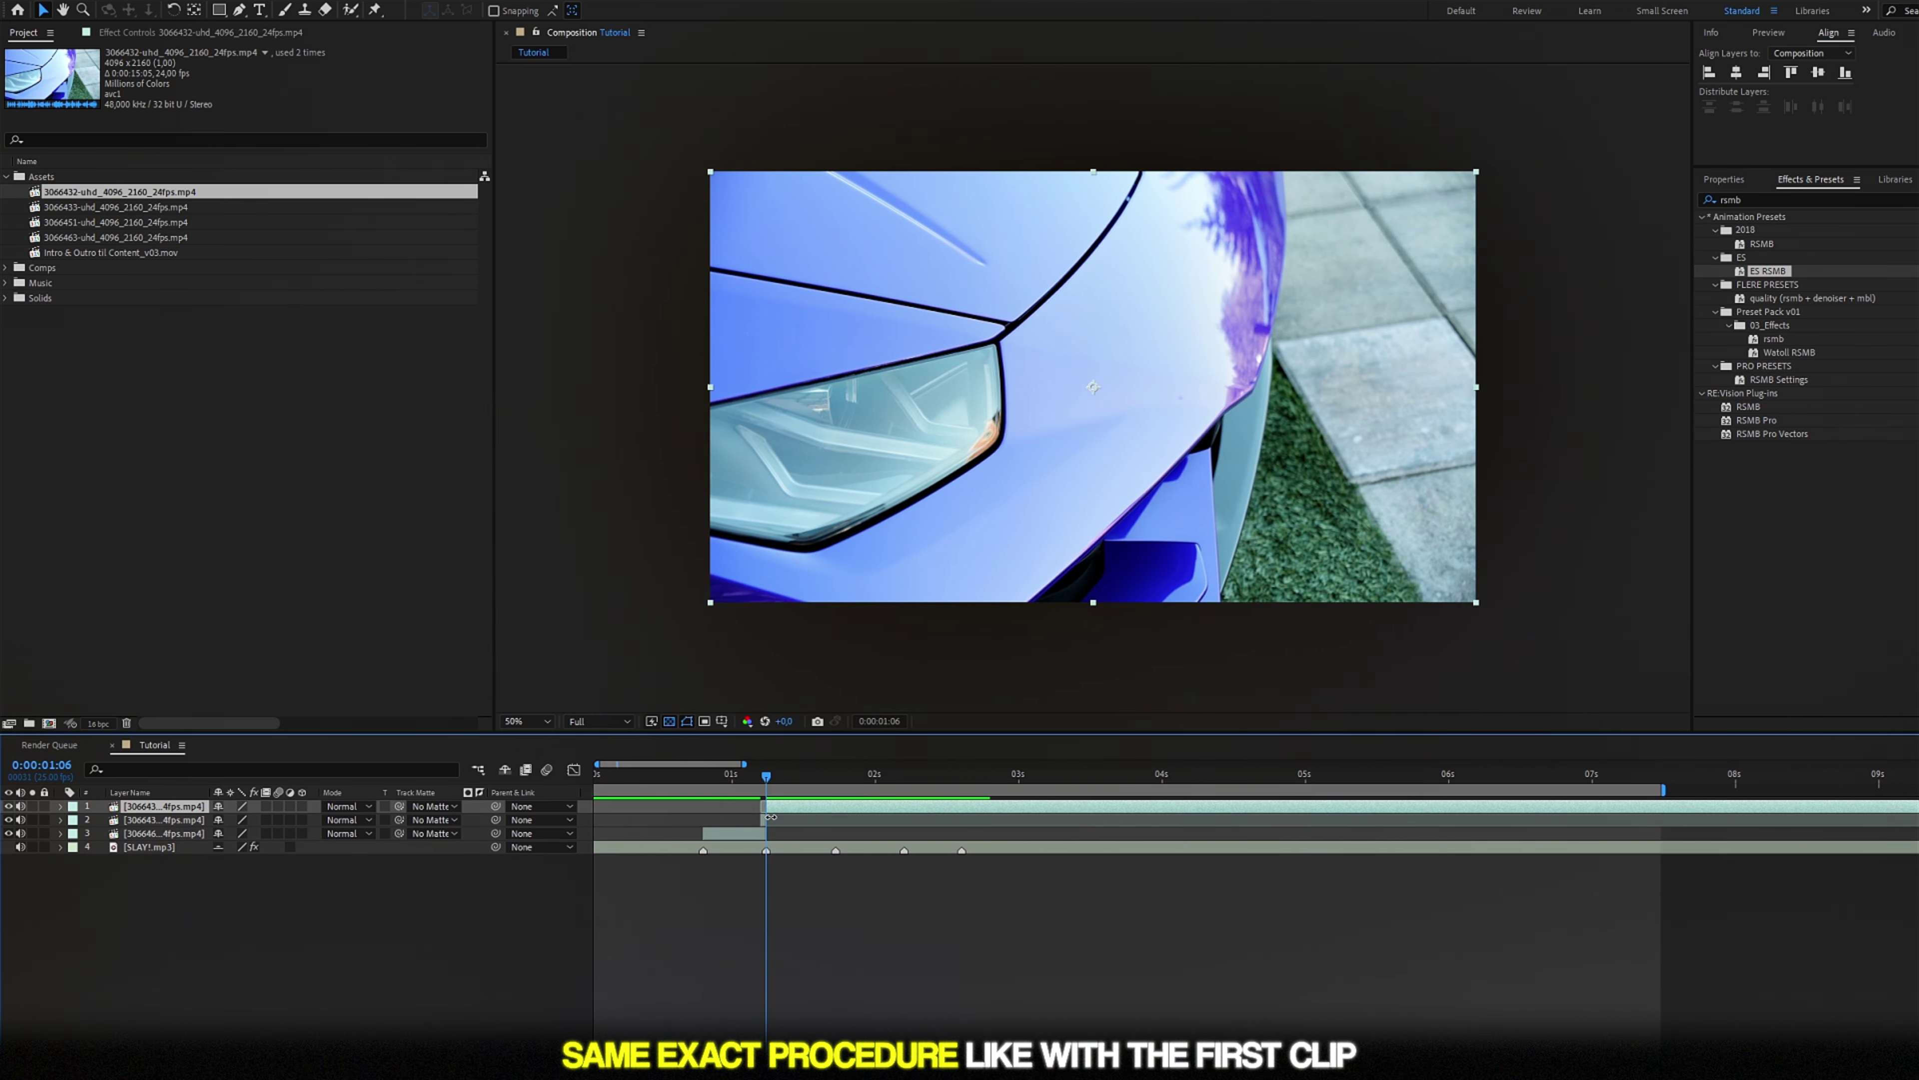
pyautogui.click(776, 818)
# Enable Time Remap on the new top layer and add its first remap keyframe
pyautogui.click(805, 807)
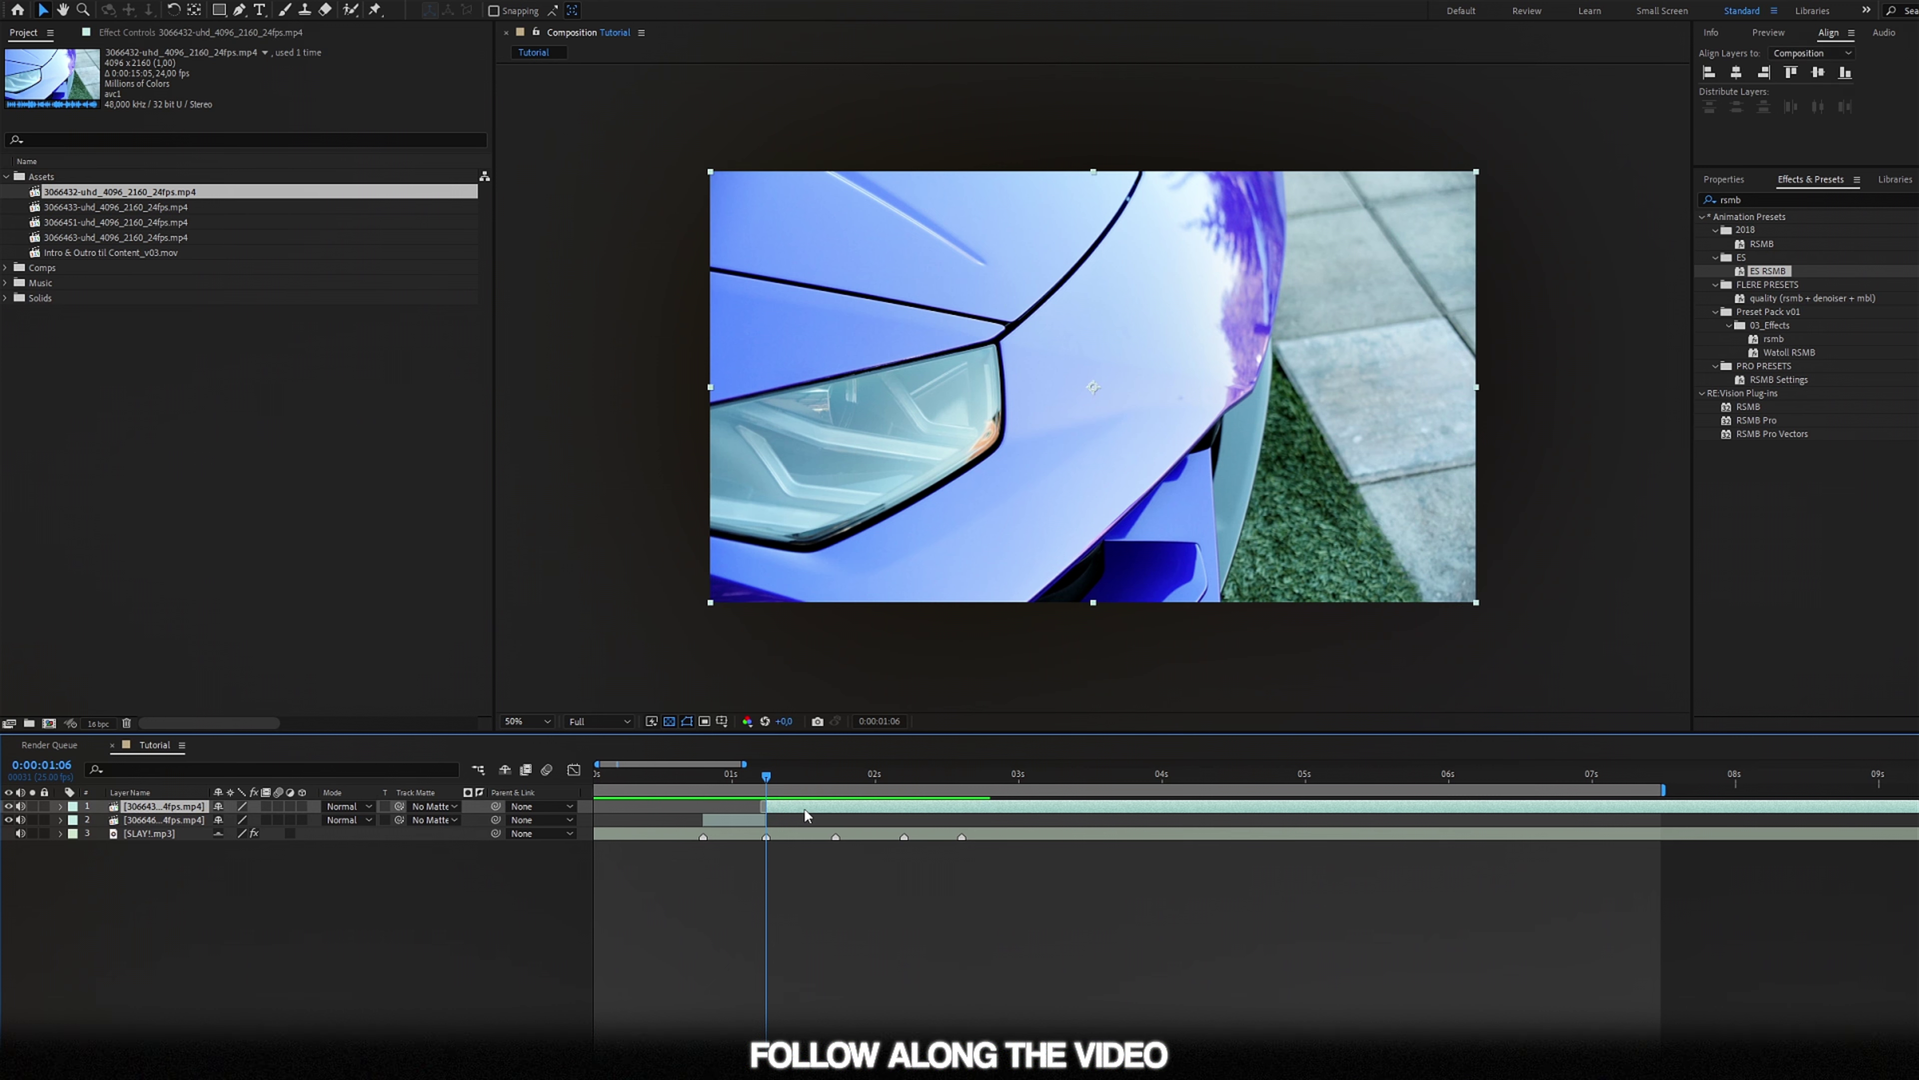
pyautogui.hotkey('ctrl', 'alt', 't')
pyautogui.click(19, 820)
pyautogui.press('-')
pyautogui.press('-')
pyautogui.moveTo(700, 779); pyautogui.dragTo(1232, 781)
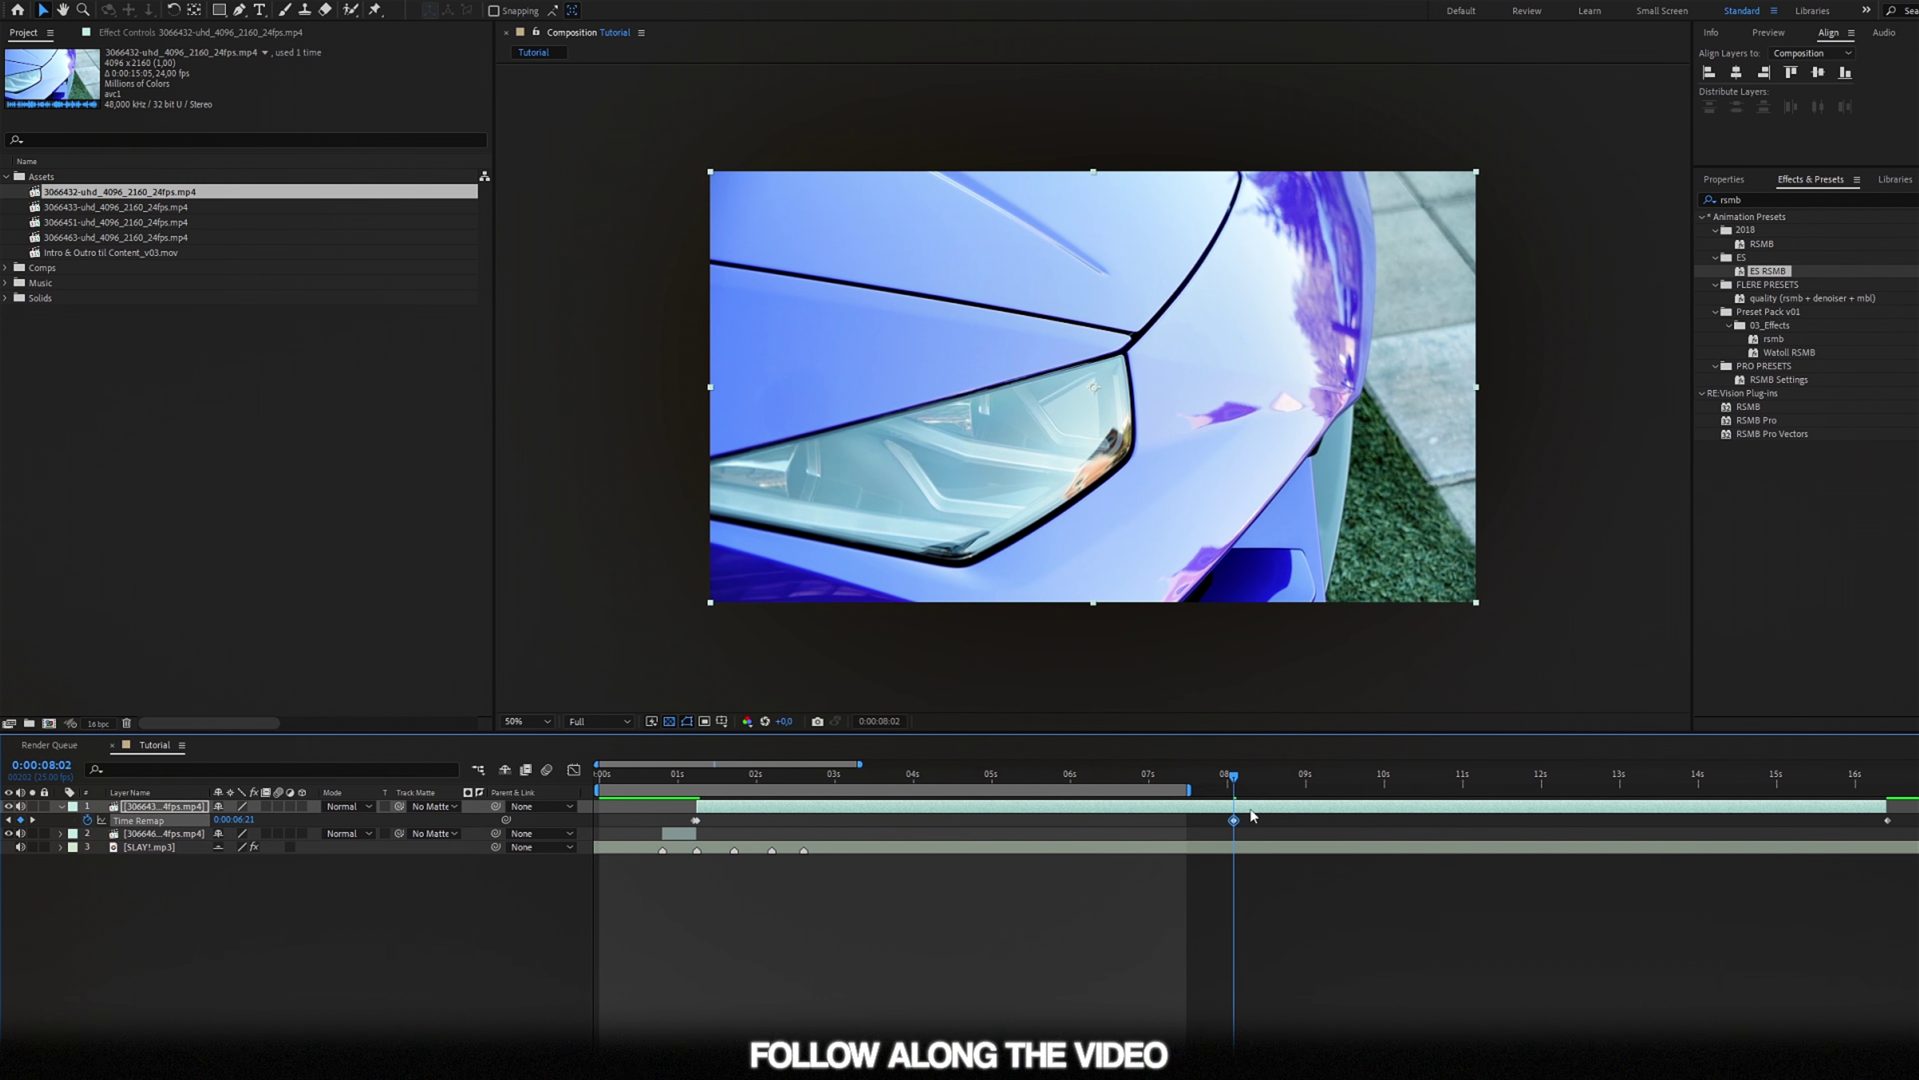
# Move a remap keyframe to 1:11 and preview from the 1:09 keyframe
pyautogui.moveTo(988, 820)
pyautogui.mouseDown()
pyautogui.moveTo(716, 820)
pyautogui.moveTo(742, 823)
pyautogui.mouseUp()
pyautogui.press('=')
pyautogui.press('=')
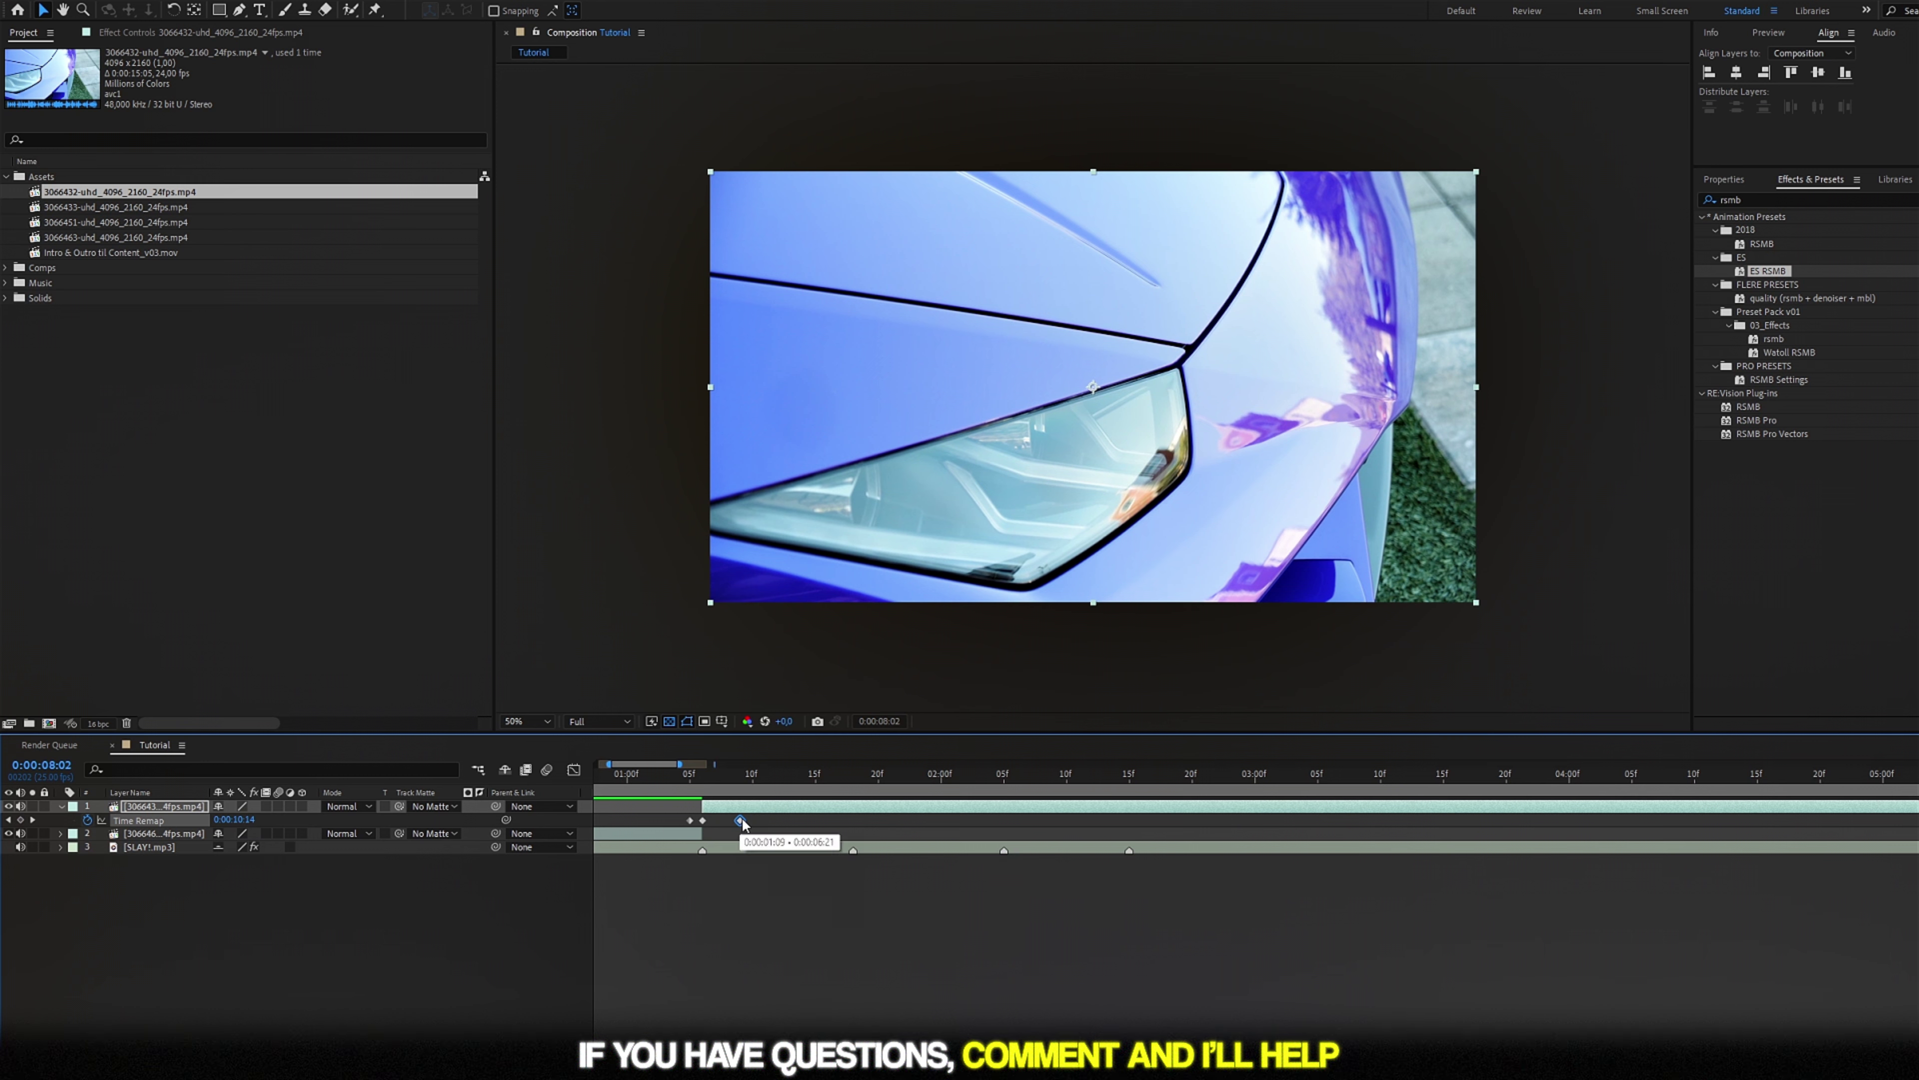
pyautogui.press('j')
pyautogui.press('space')
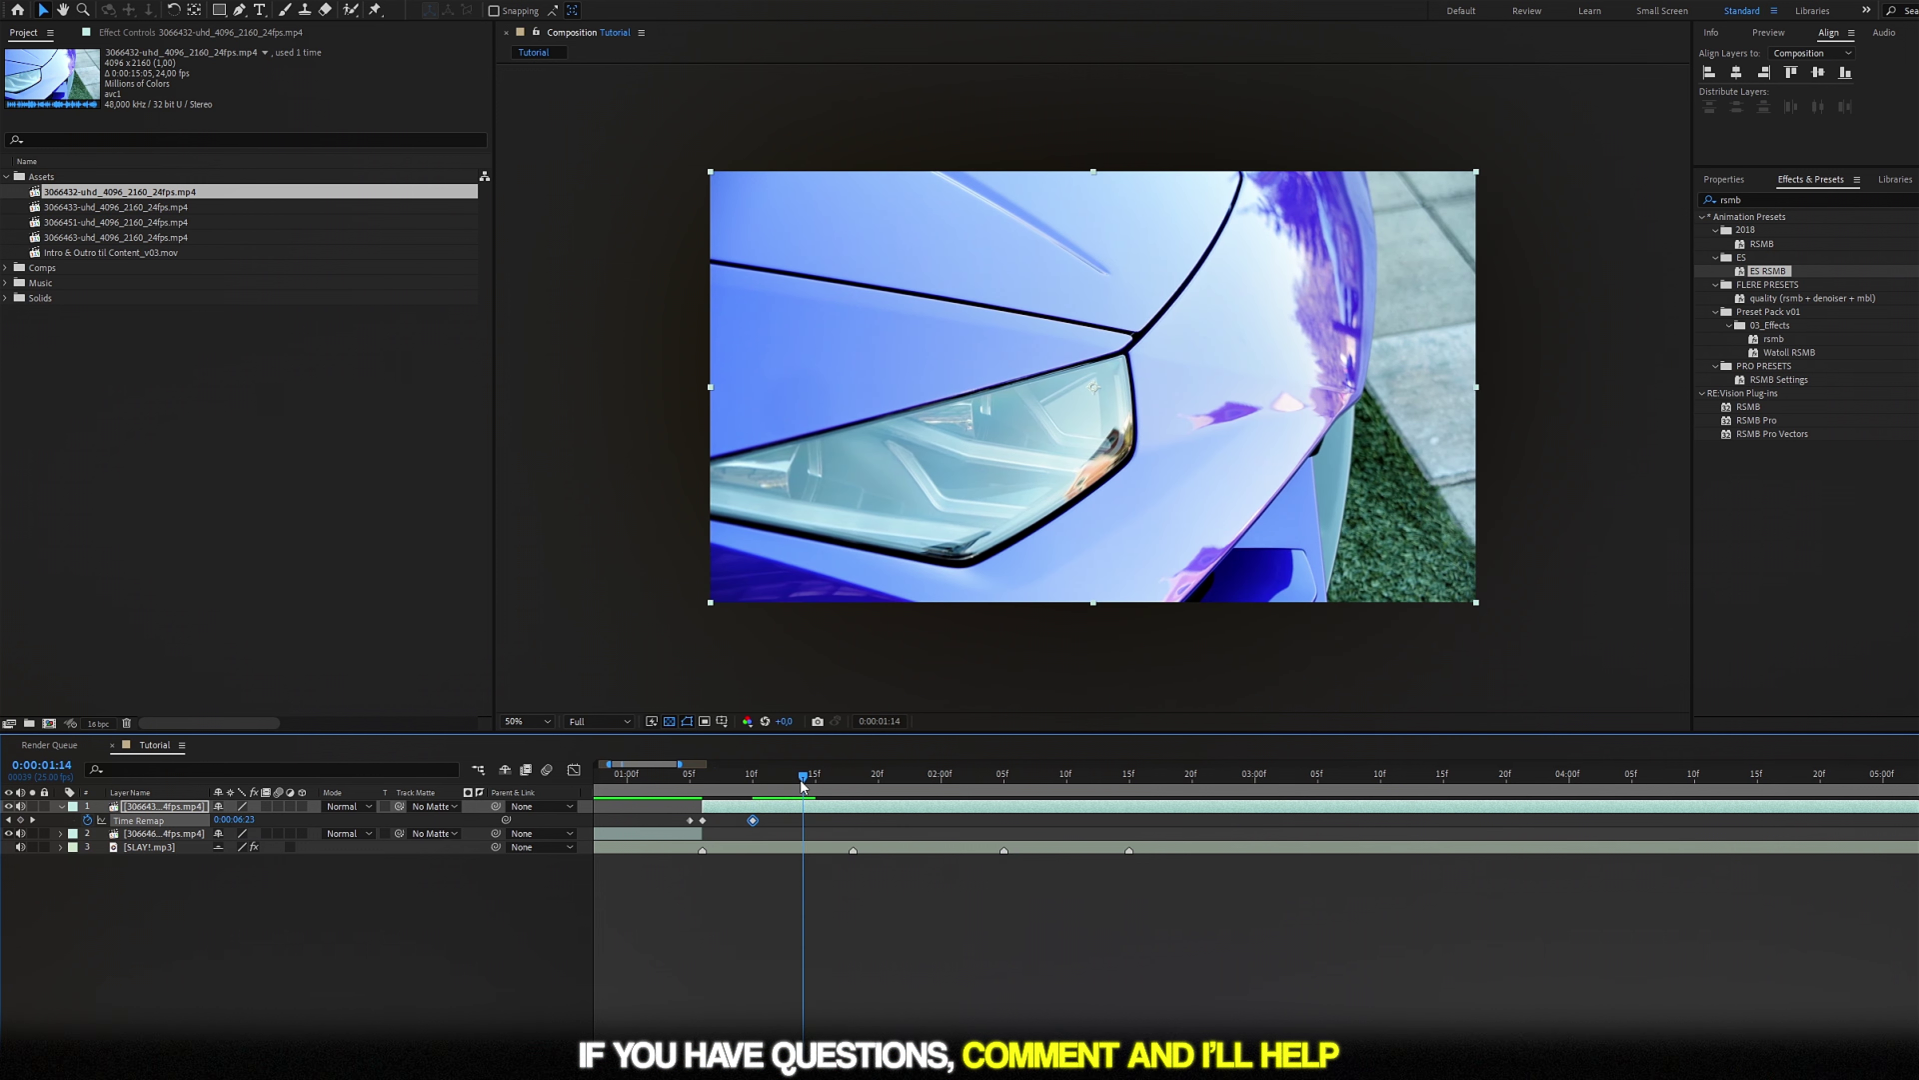
pyautogui.press('-')
pyautogui.press('-')
pyautogui.moveTo(922, 775); pyautogui.dragTo(1445, 775)
pyautogui.press('-')
pyautogui.press('space')
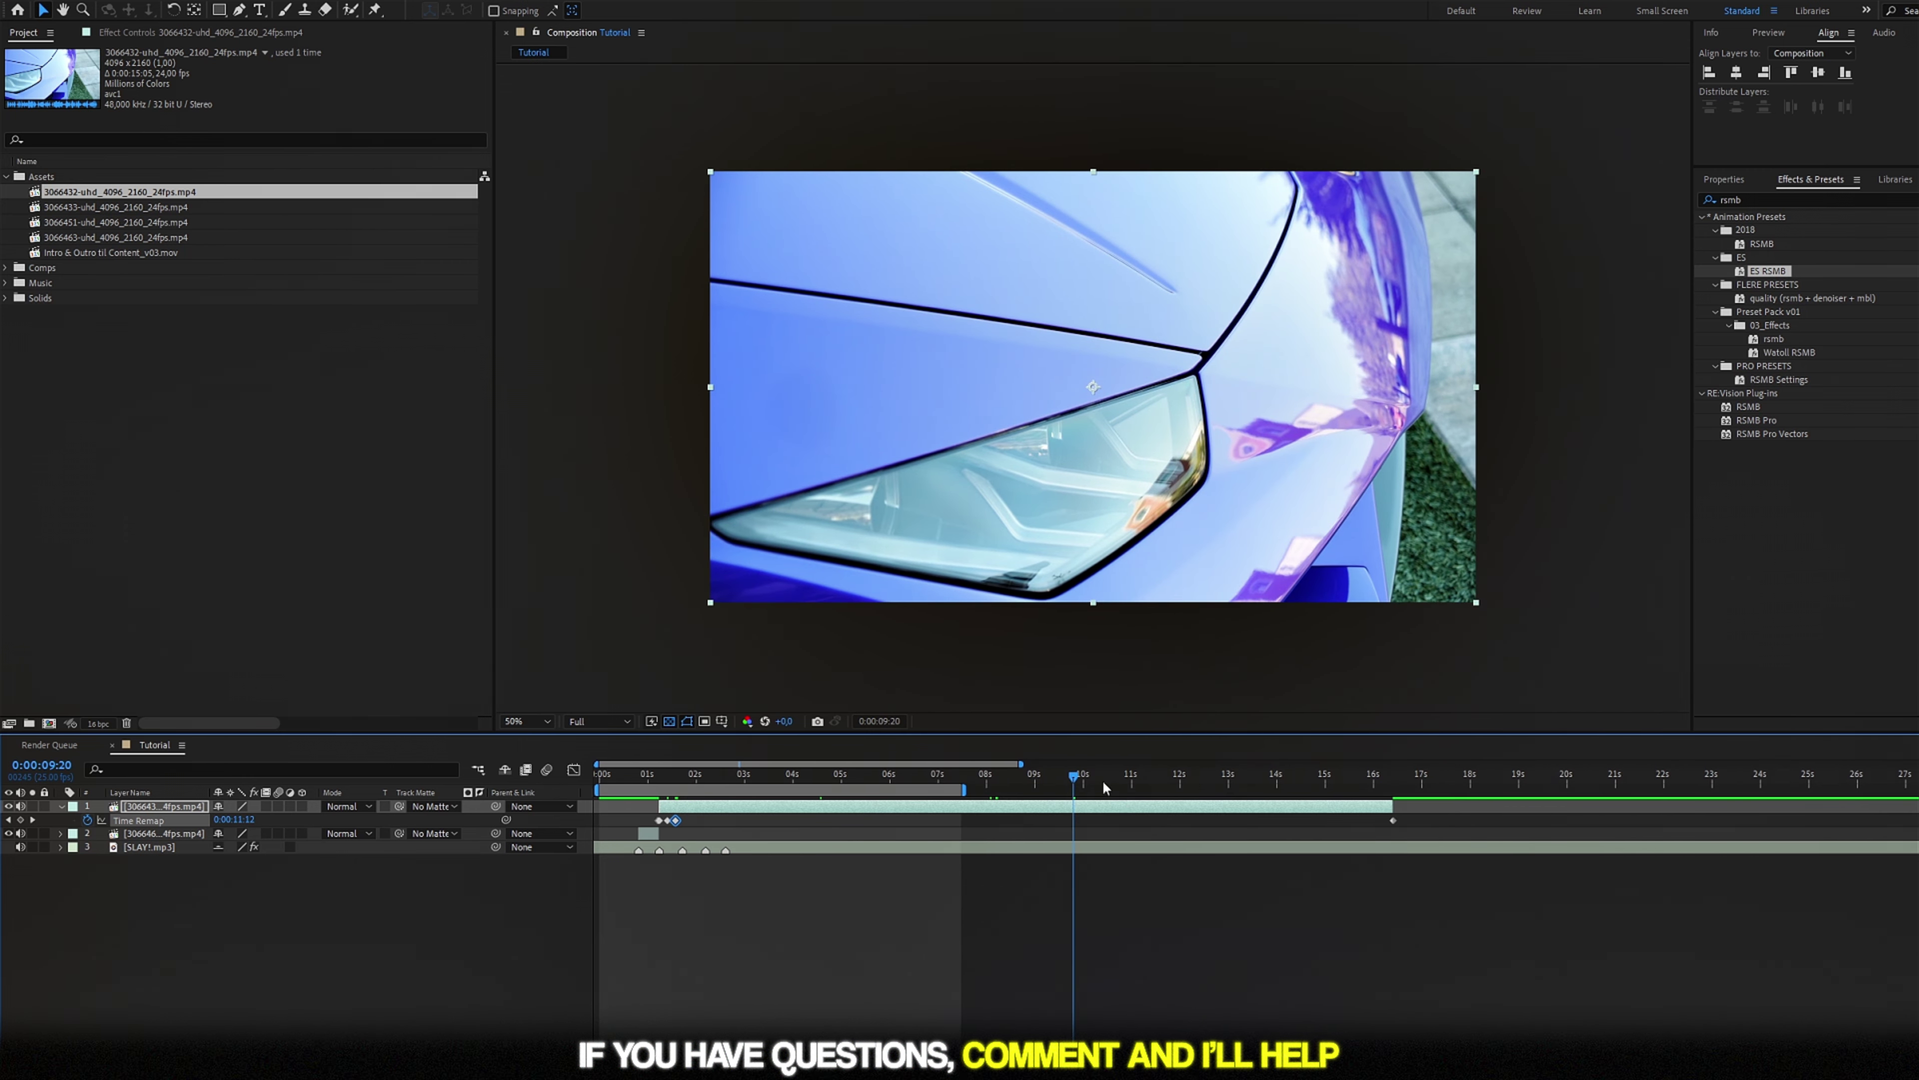
# Pull the last remap keyframe earlier and trim the top clip's out point at 0:00:01:18
pyautogui.click(1298, 777)
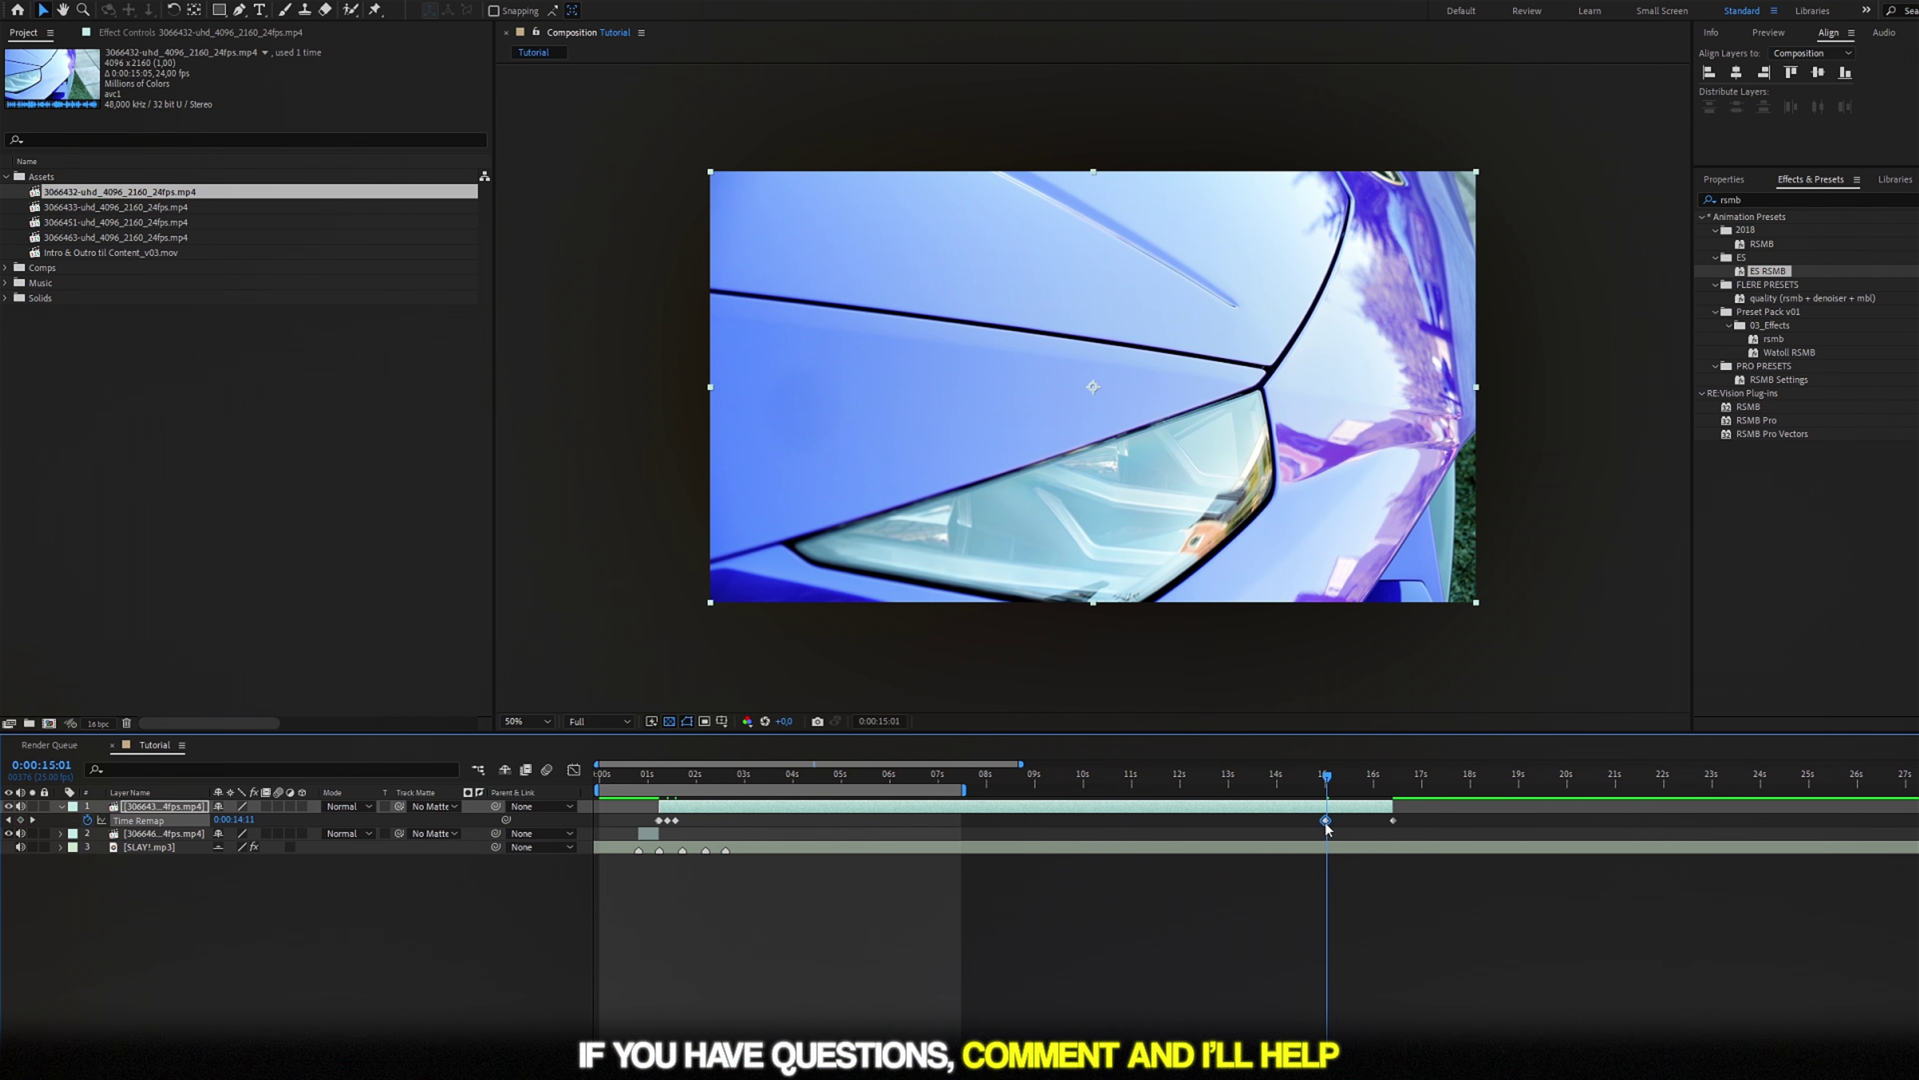
pyautogui.moveTo(1328, 829); pyautogui.dragTo(688, 828)
pyautogui.scroll(5, 684, 824)
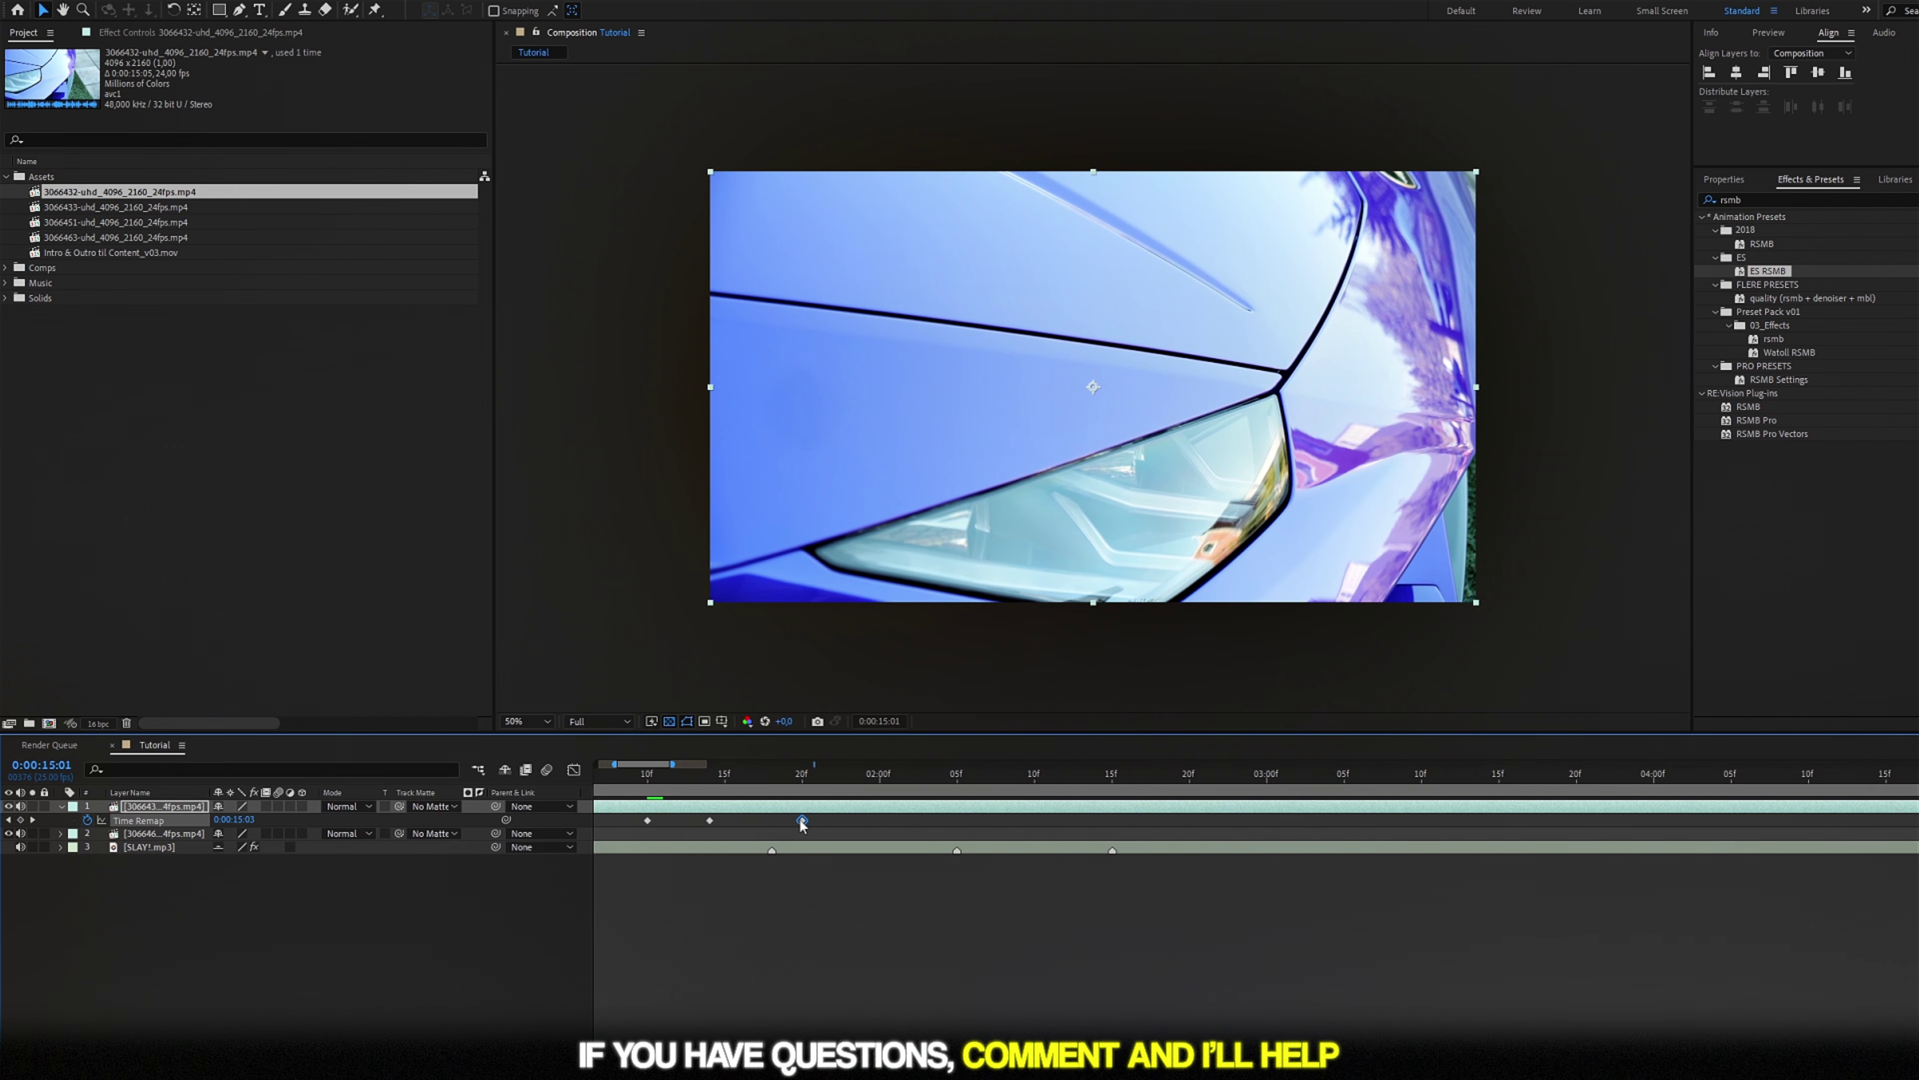
pyautogui.scroll(-3, 772, 824)
pyautogui.scroll(-3, 670, 830)
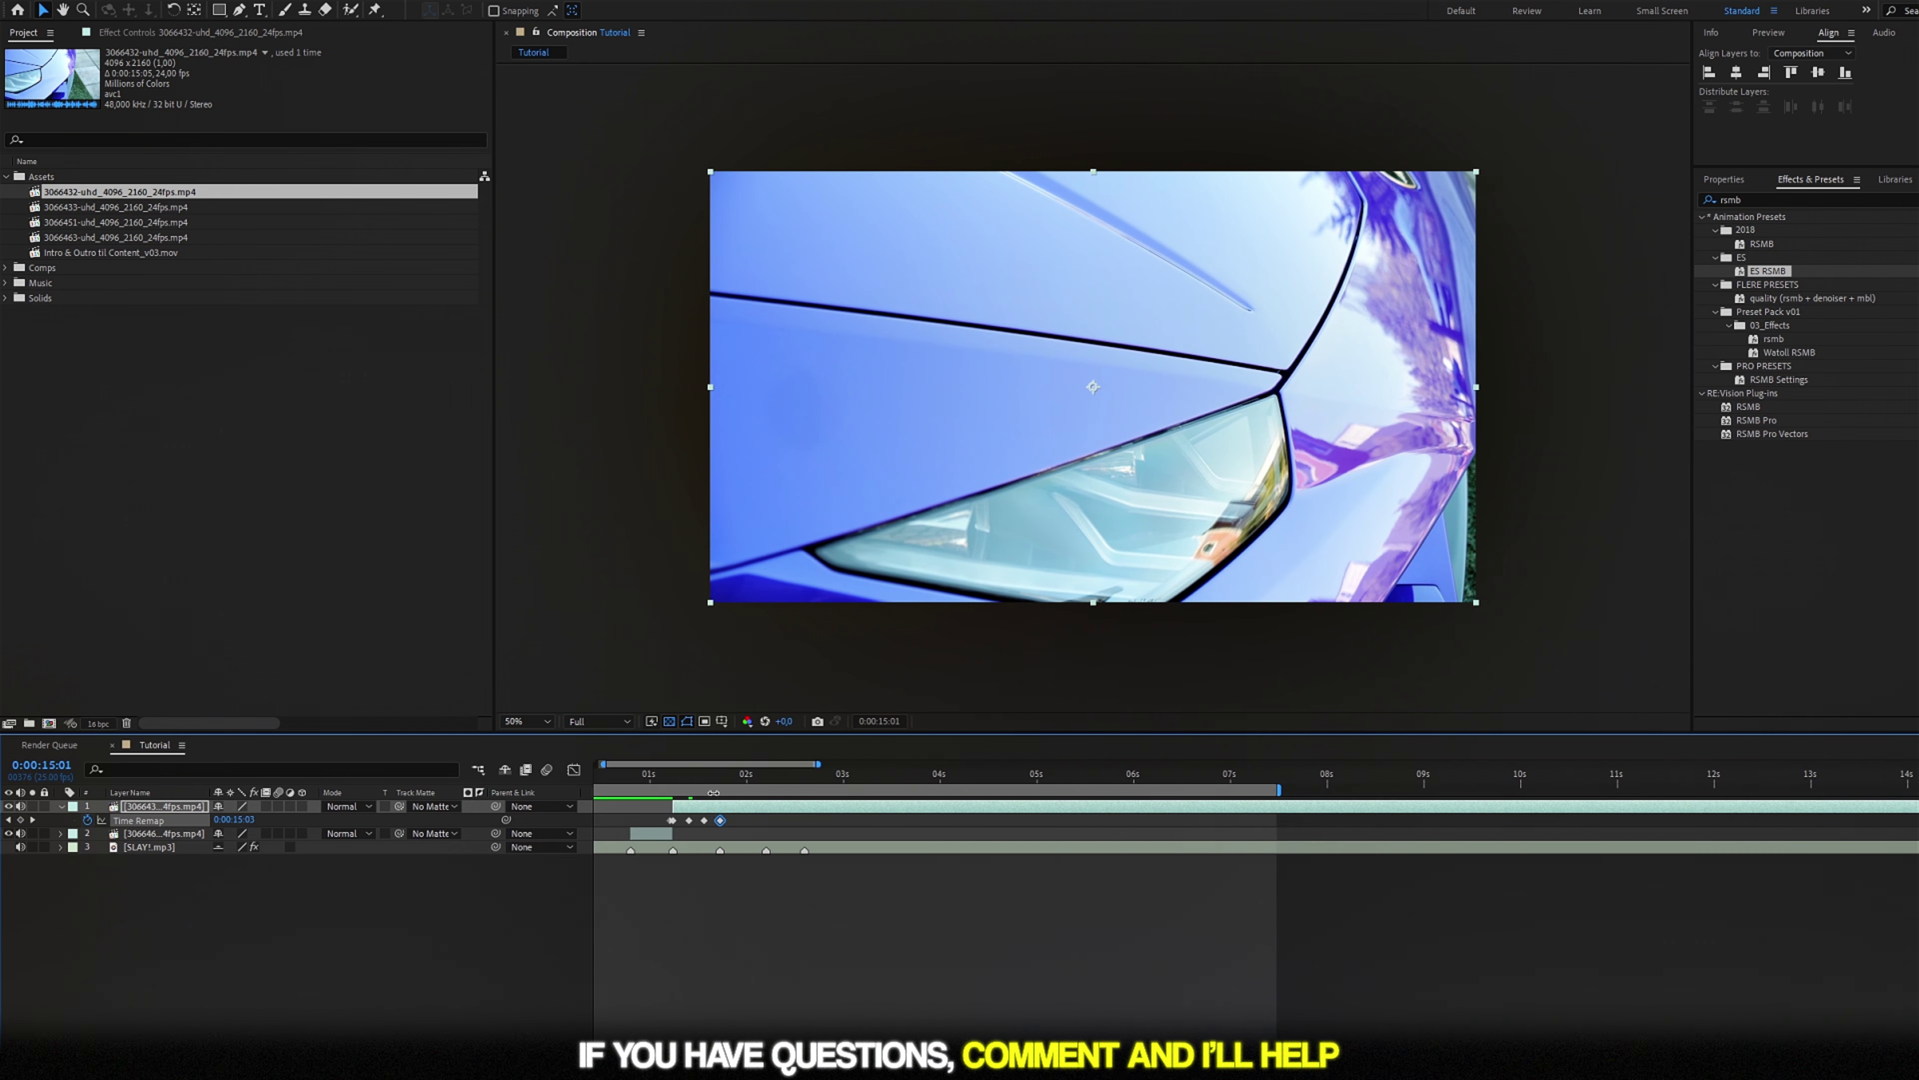
pyautogui.scroll(-2, 722, 784)
pyautogui.hotkey('alt', ']')
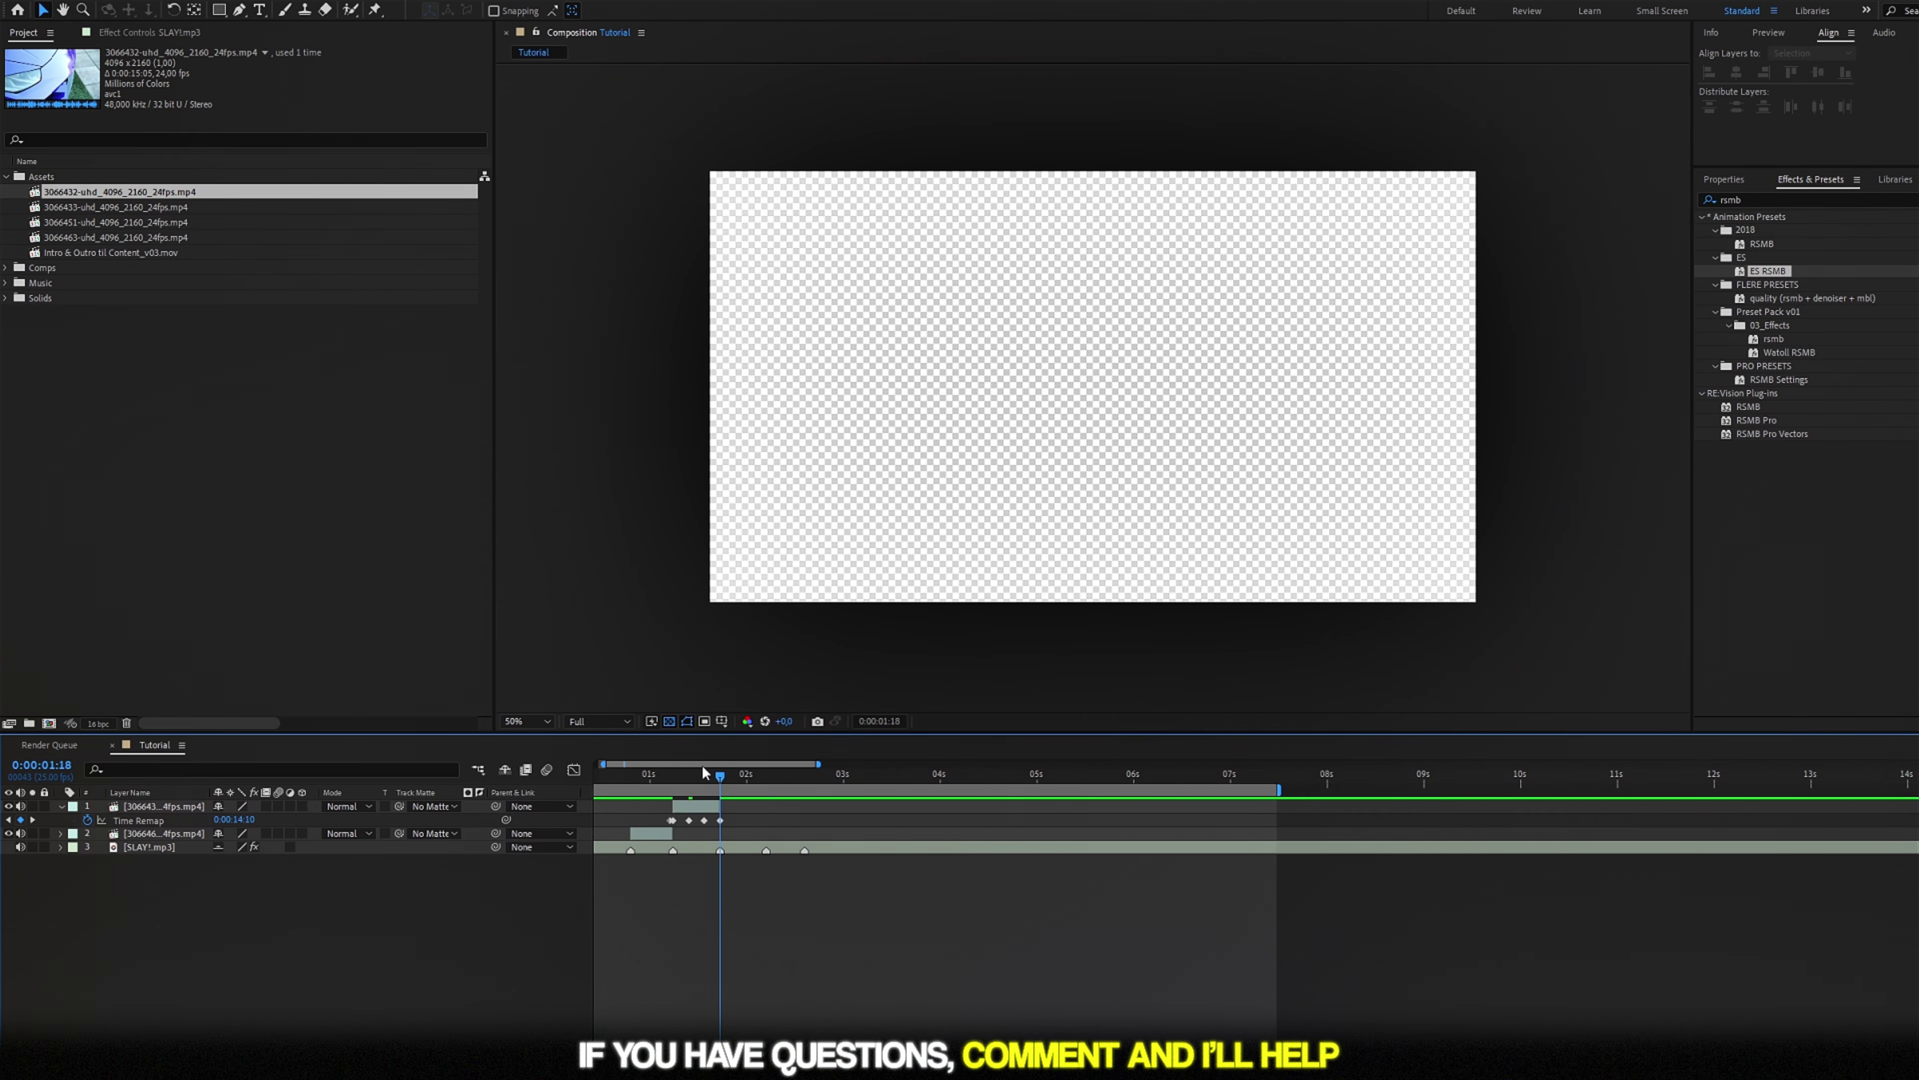
# Preview the ramp from frame 13 and collapse the top clip's Time Remap property
pyautogui.click(649, 779)
pyautogui.press('space')
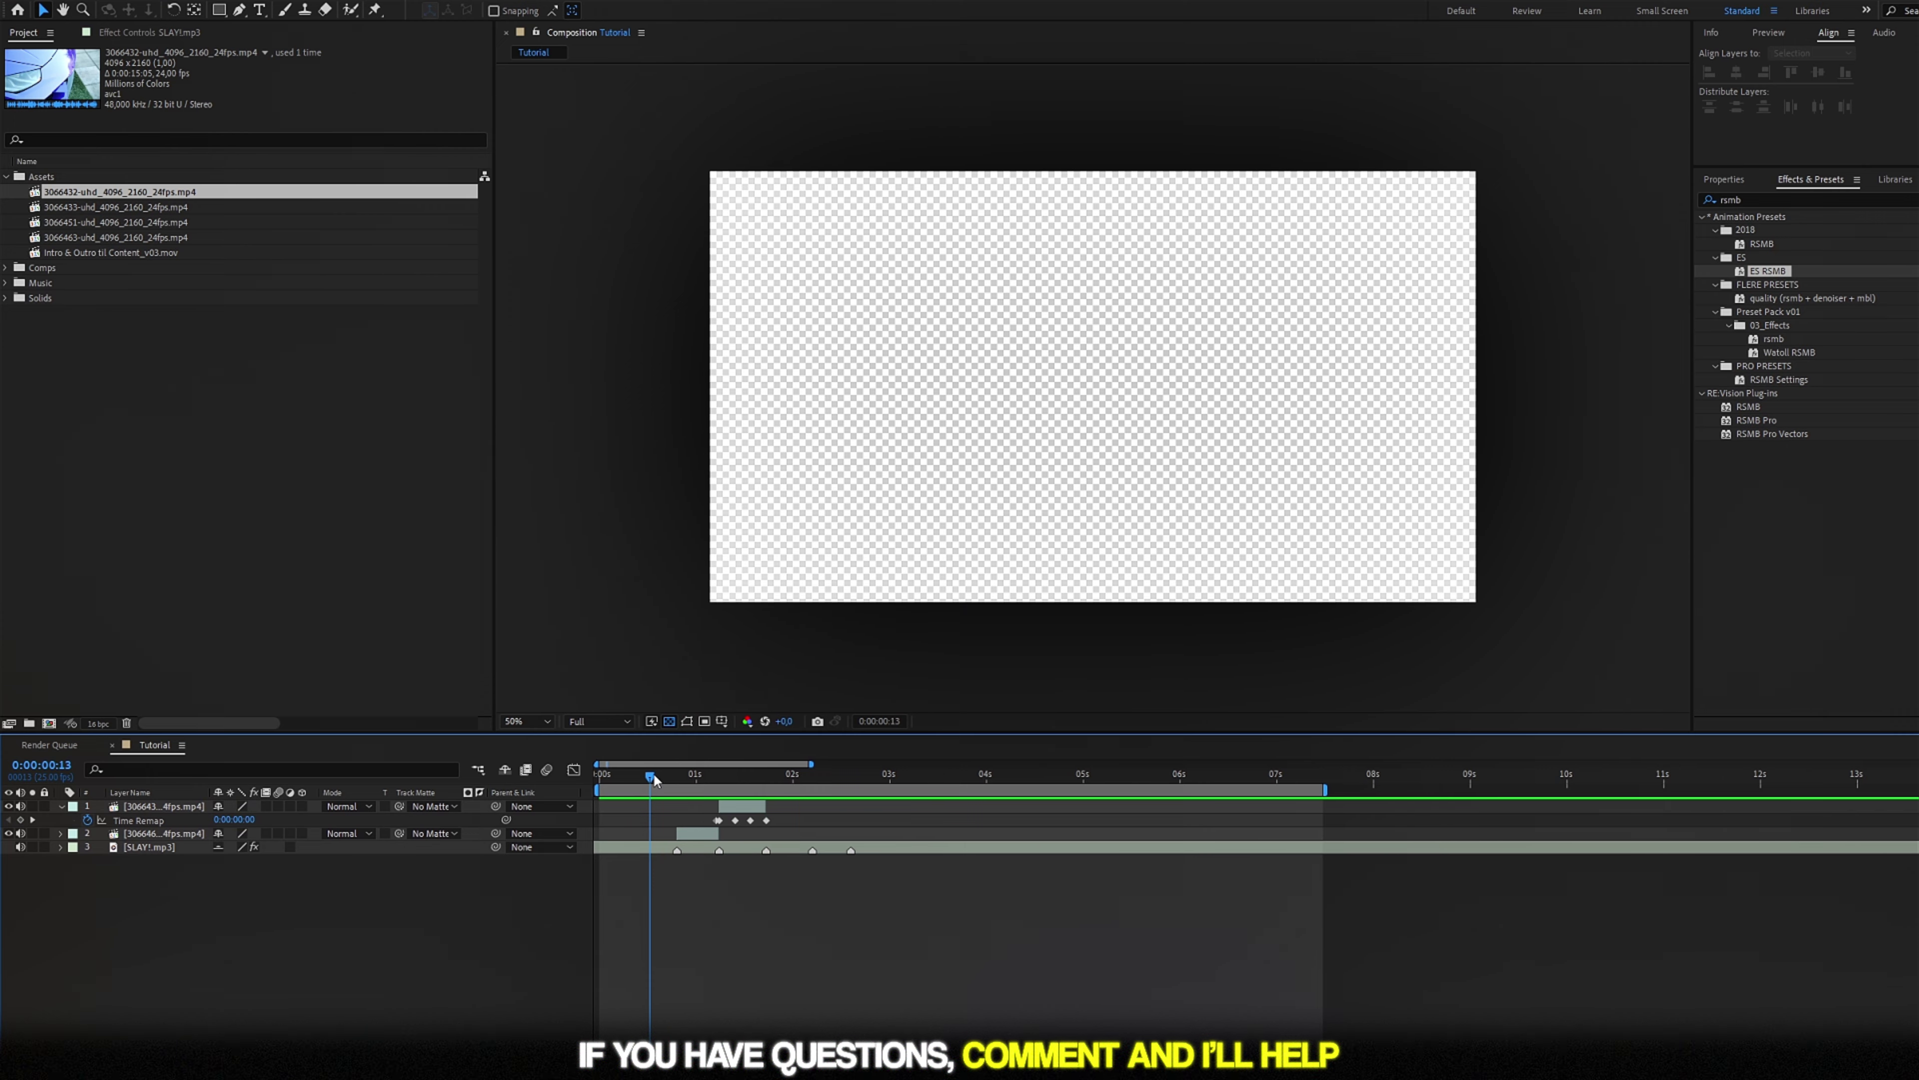
pyautogui.press('space')
pyautogui.press('space')
pyautogui.click(185, 807)
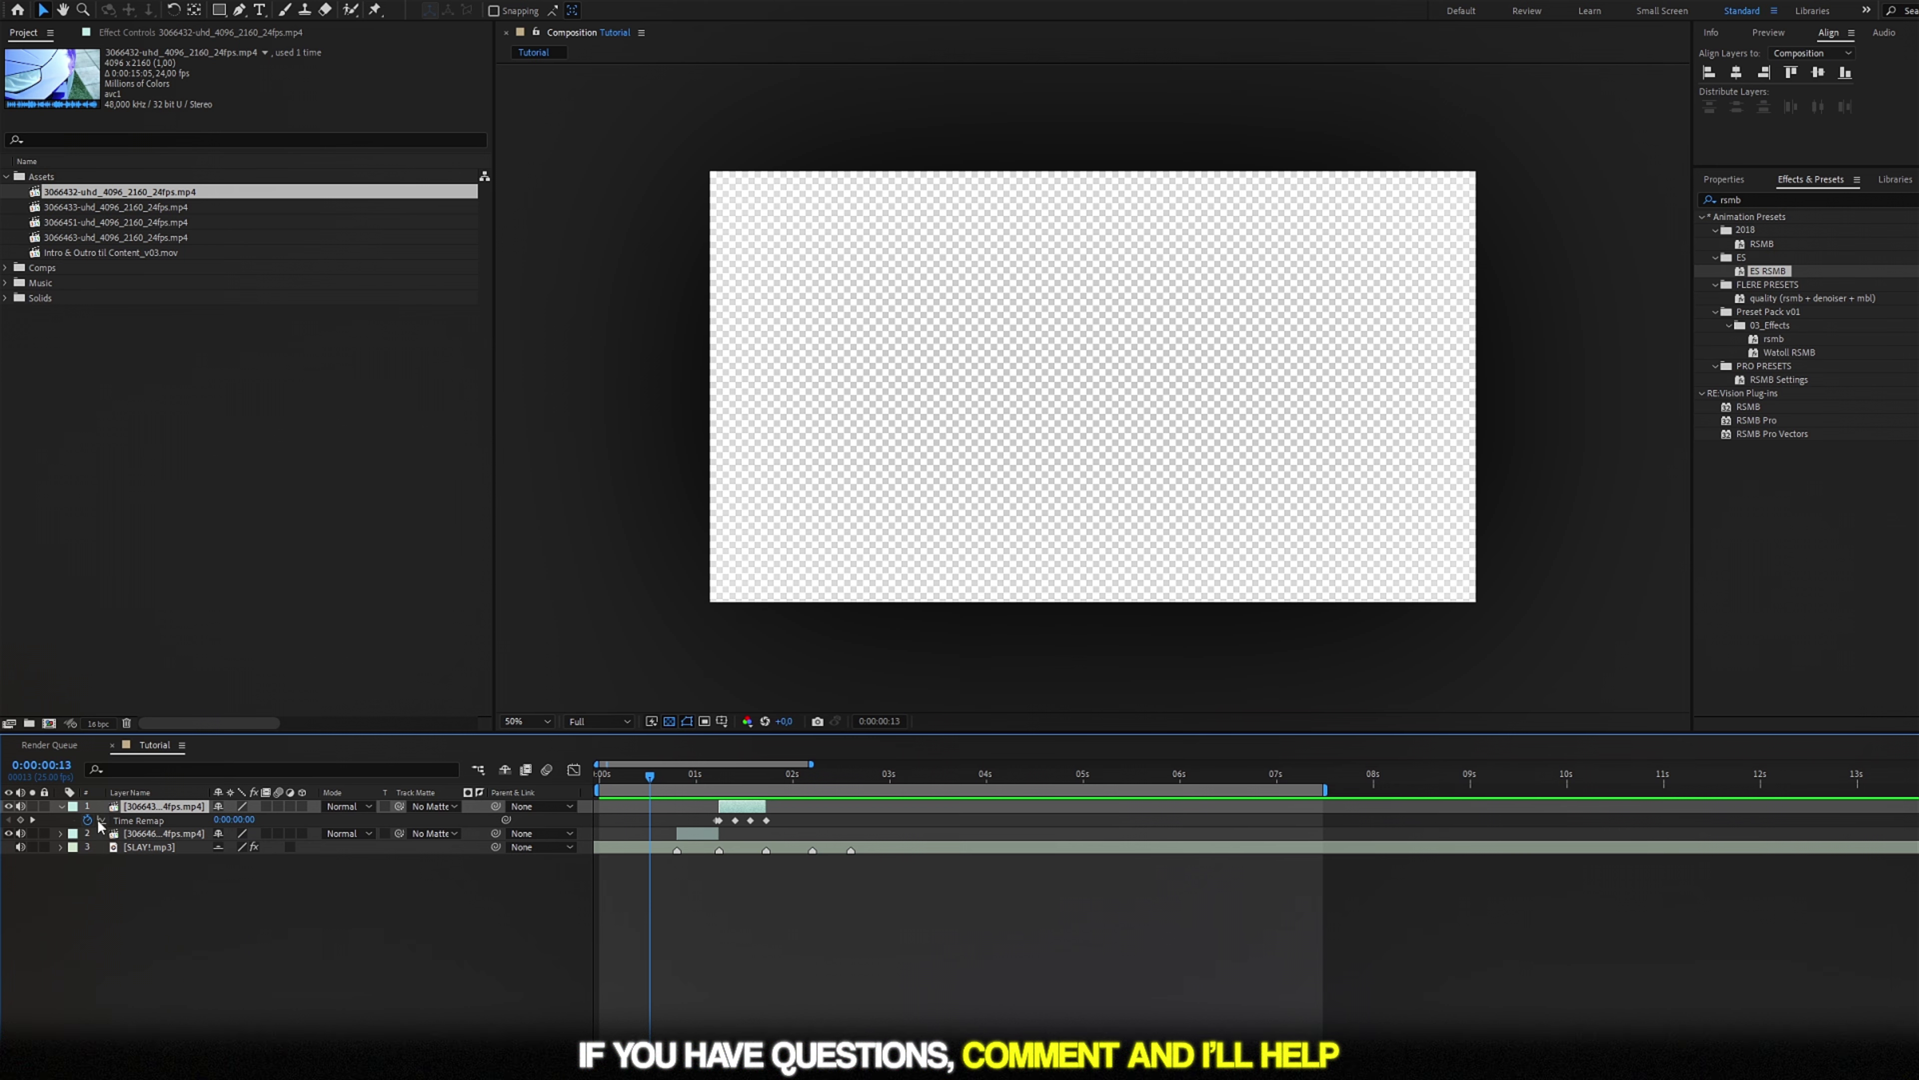
pyautogui.click(61, 807)
pyautogui.click(792, 956)
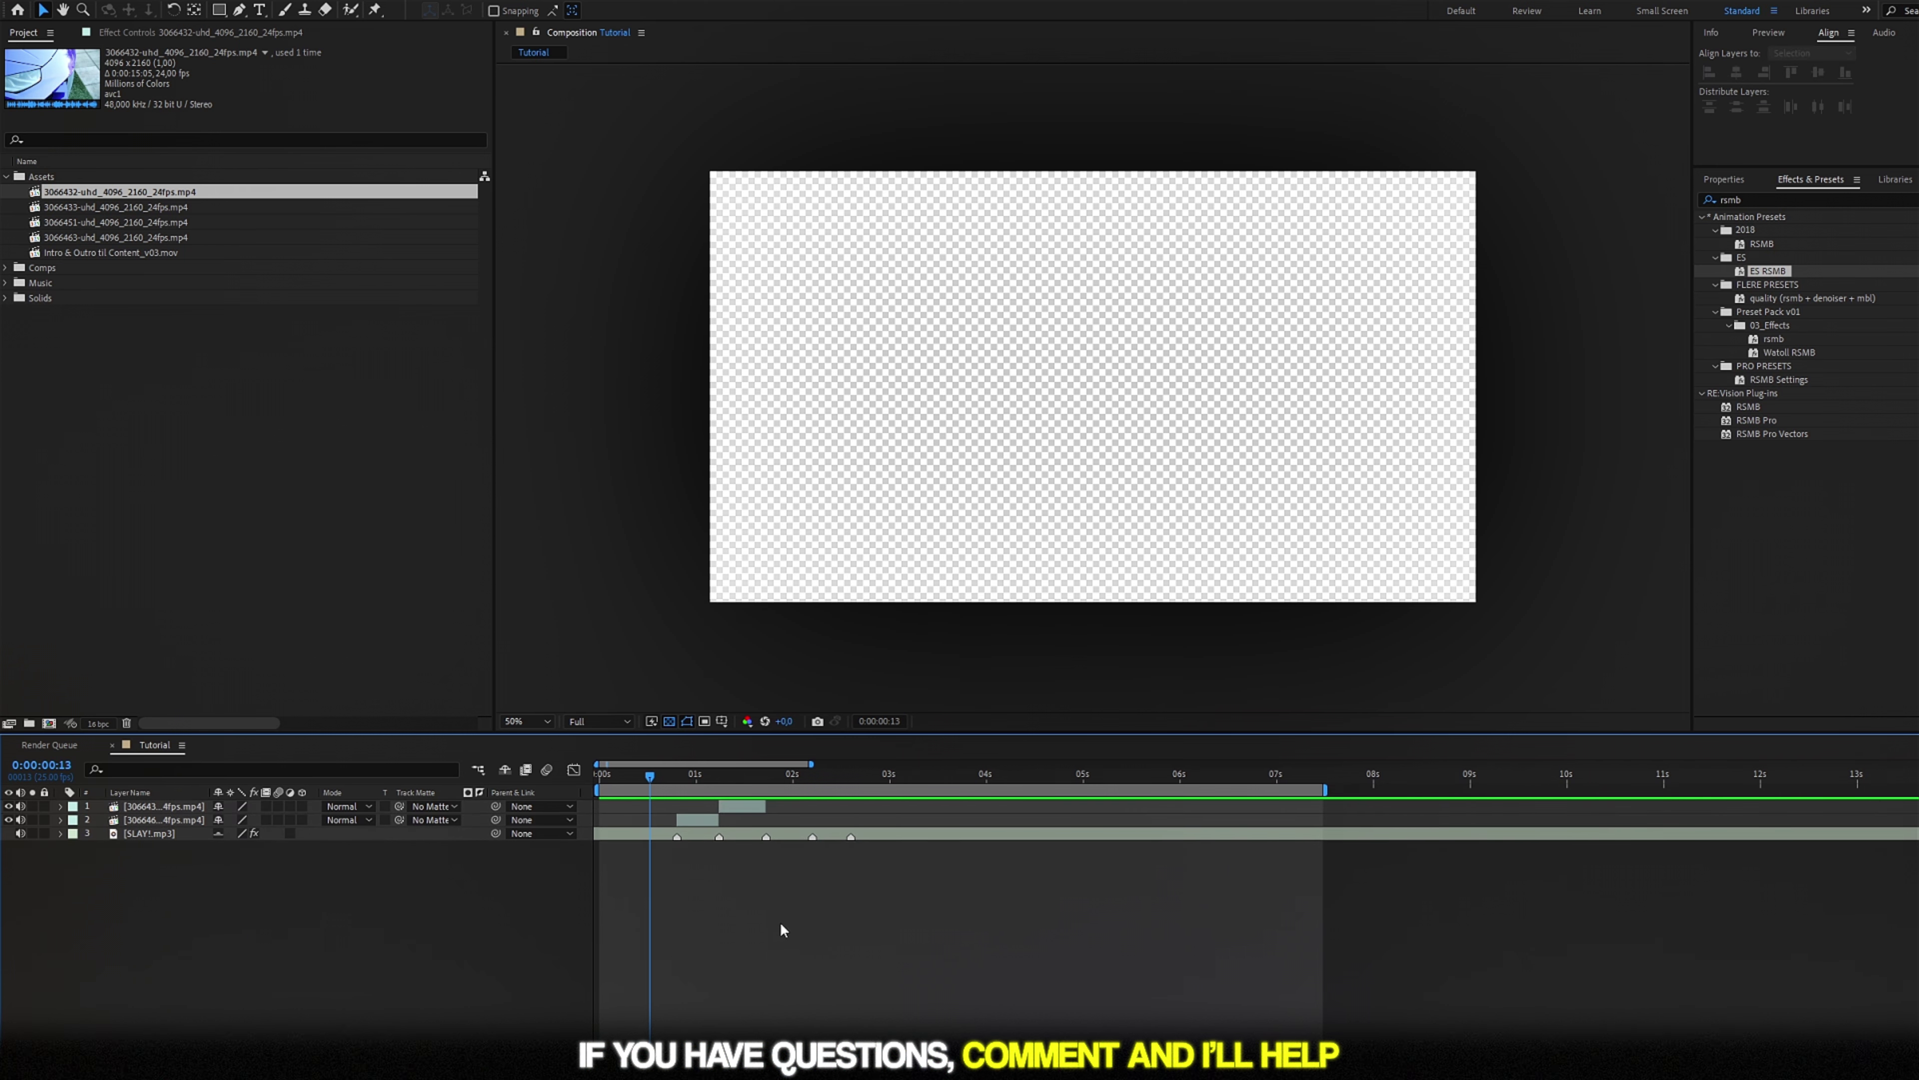
# Preview both clips through the cut at 0:00:00:23, ending at 0:00:01:06
pyautogui.press('space')
pyautogui.press('space')
pyautogui.click(689, 780)
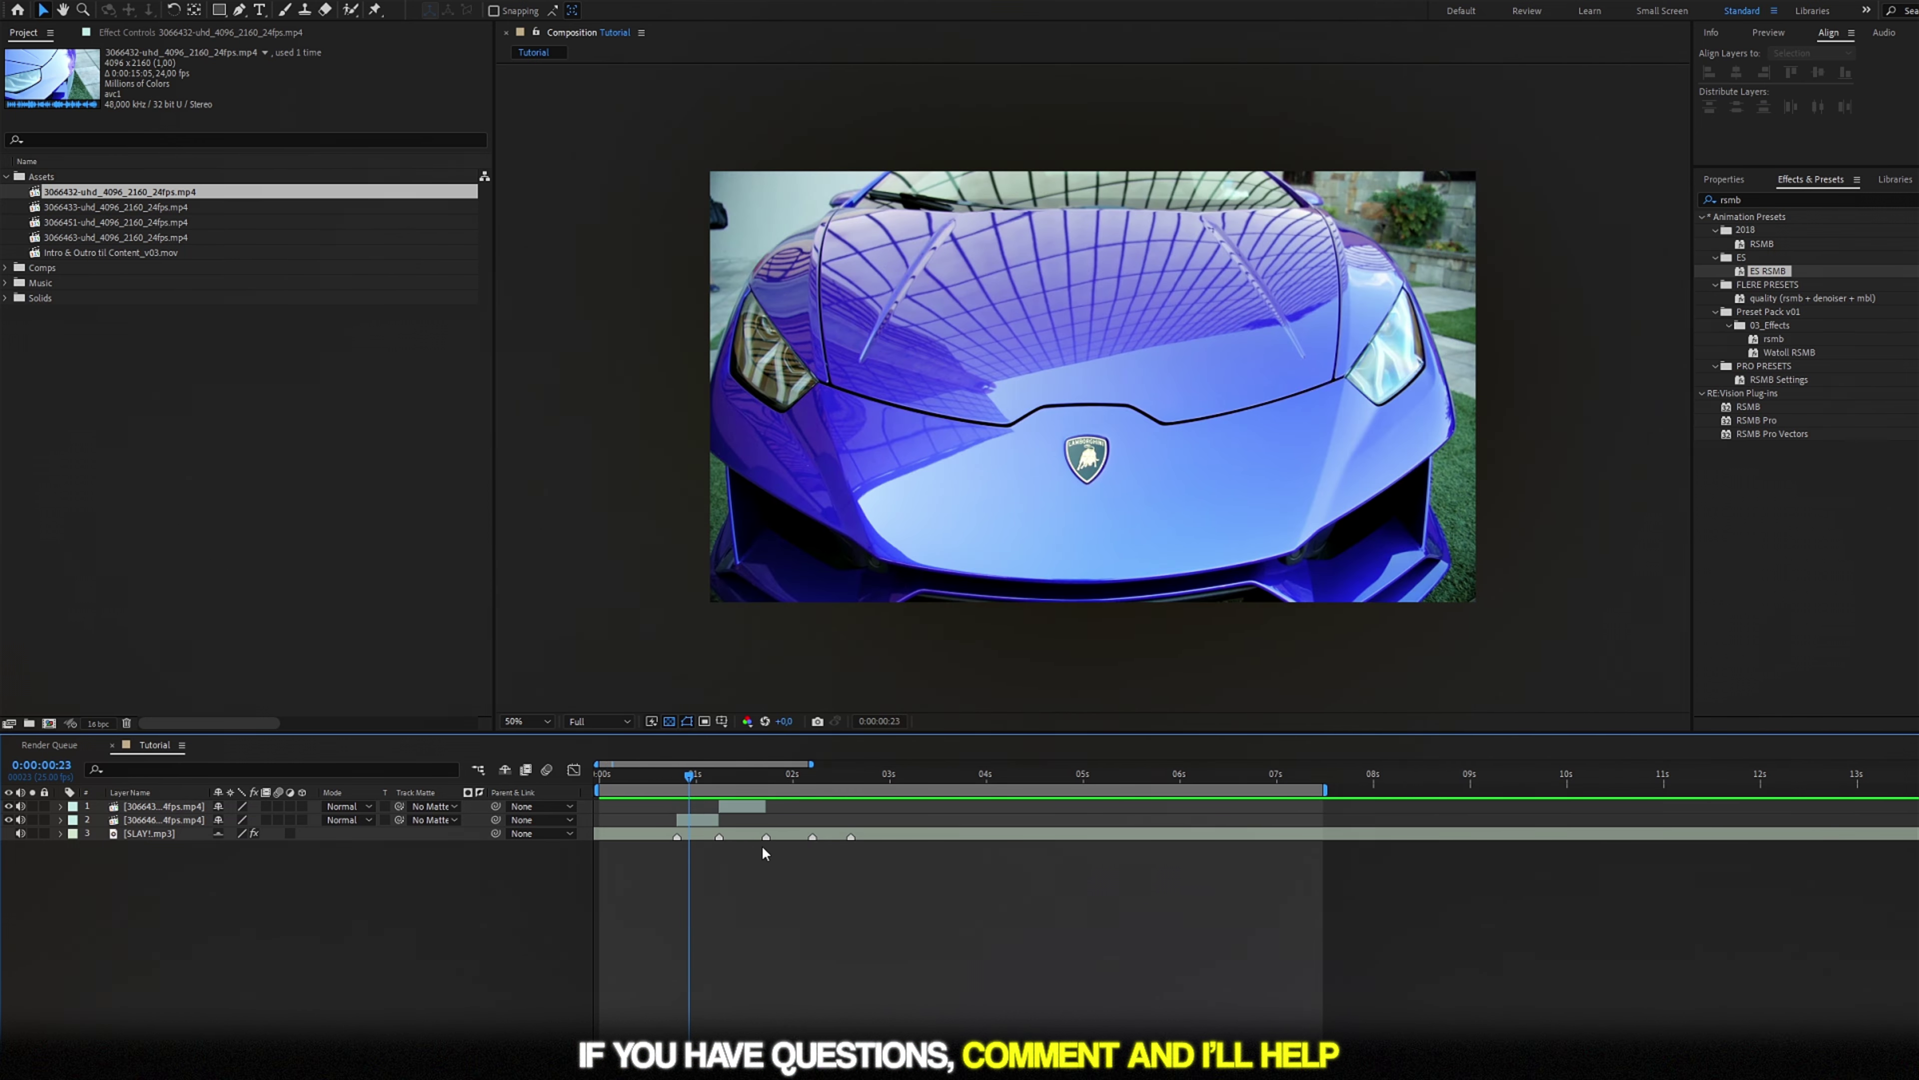
pyautogui.click(695, 774)
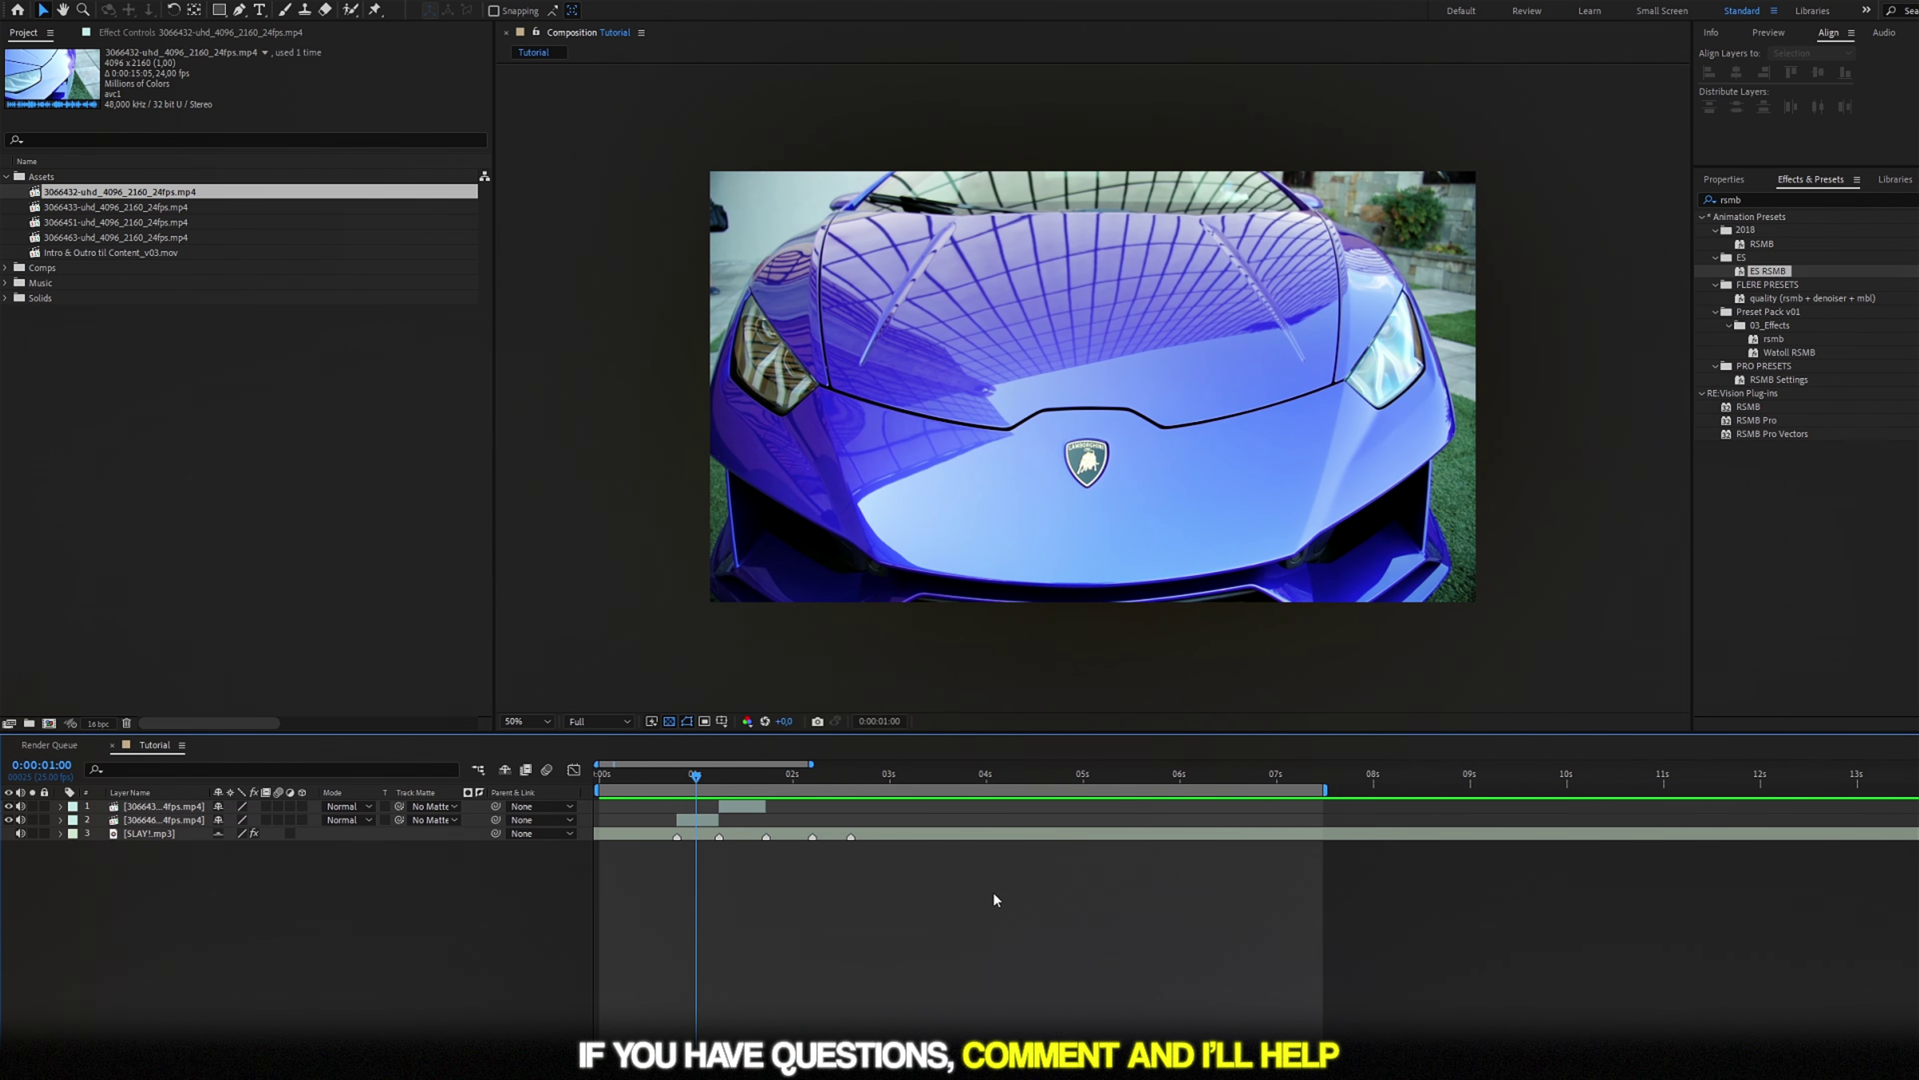
pyautogui.press('space')
pyautogui.press('space')
pyautogui.press('=')
# Reveal the headlight clip's Time Remap keyframes and inspect them in the speed graph
pyautogui.click(726, 776)
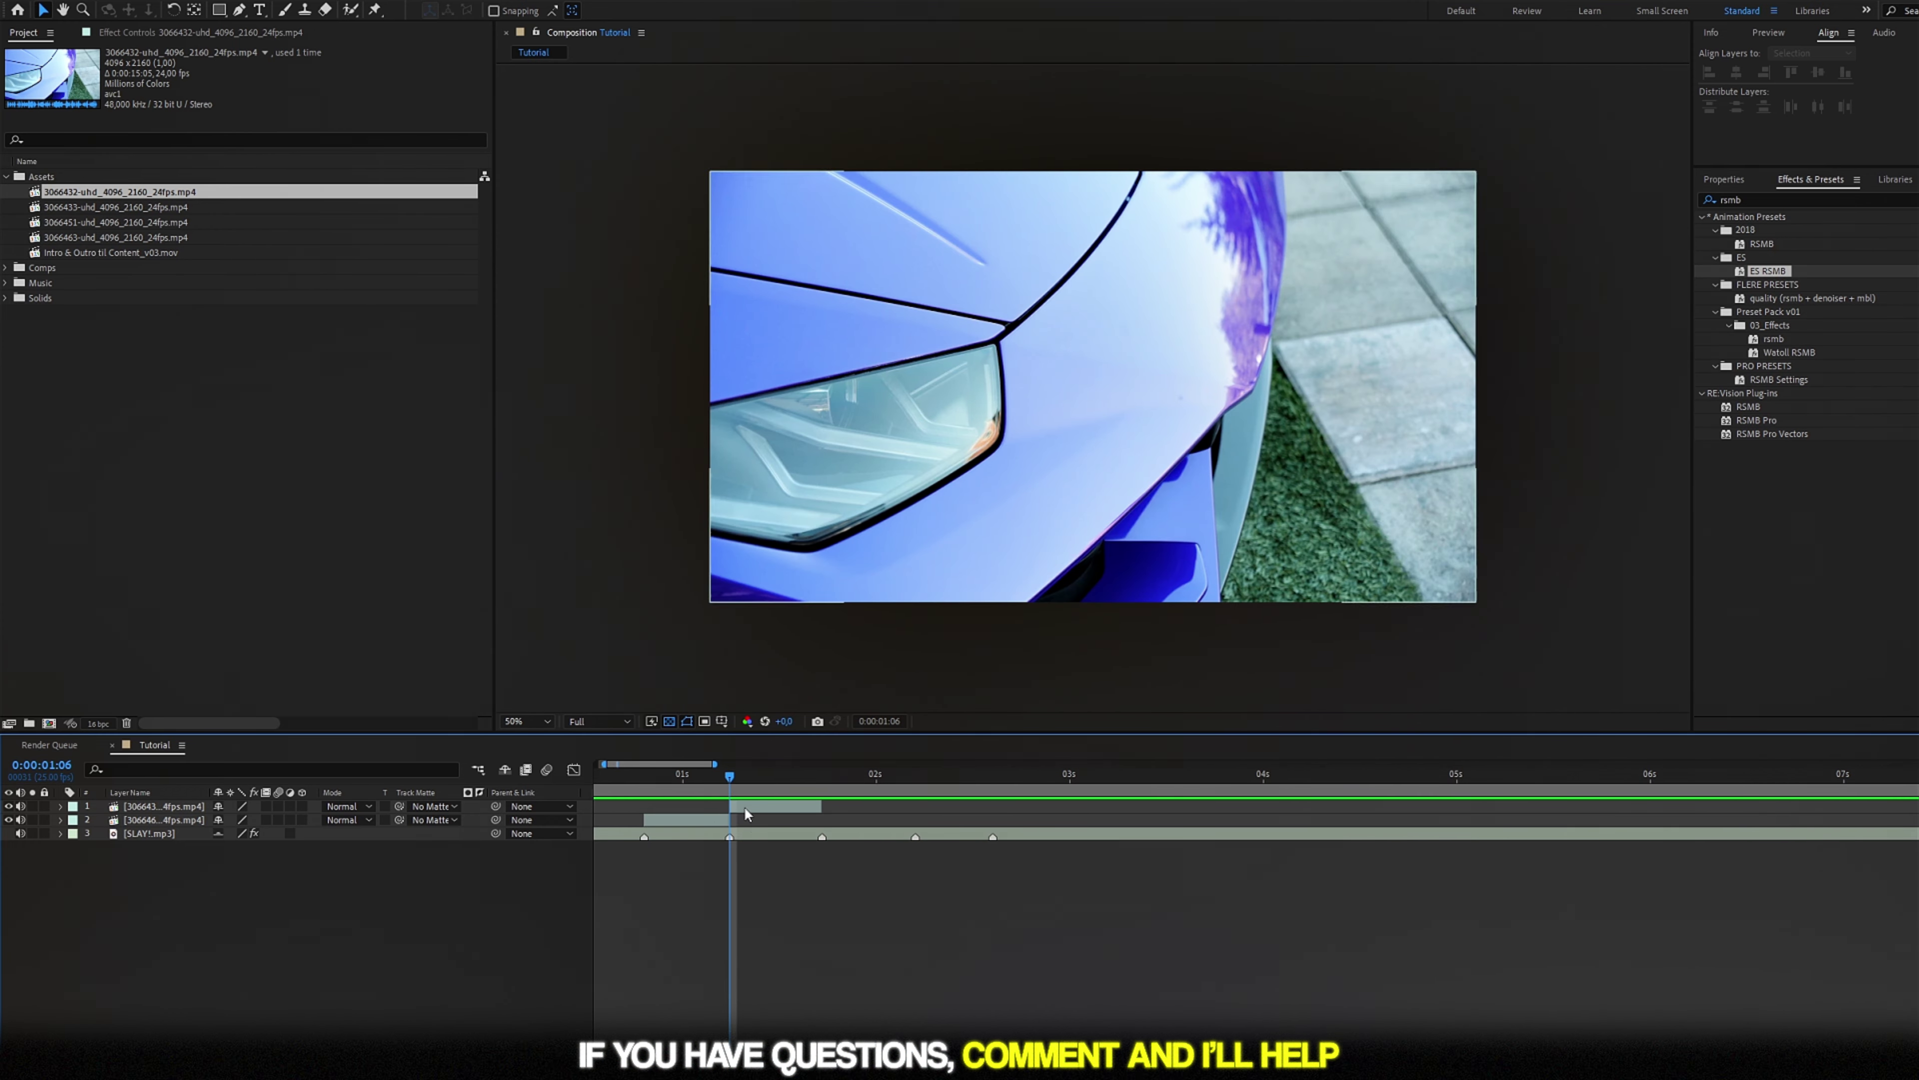
pyautogui.click(743, 806)
pyautogui.press('u')
pyautogui.press('=')
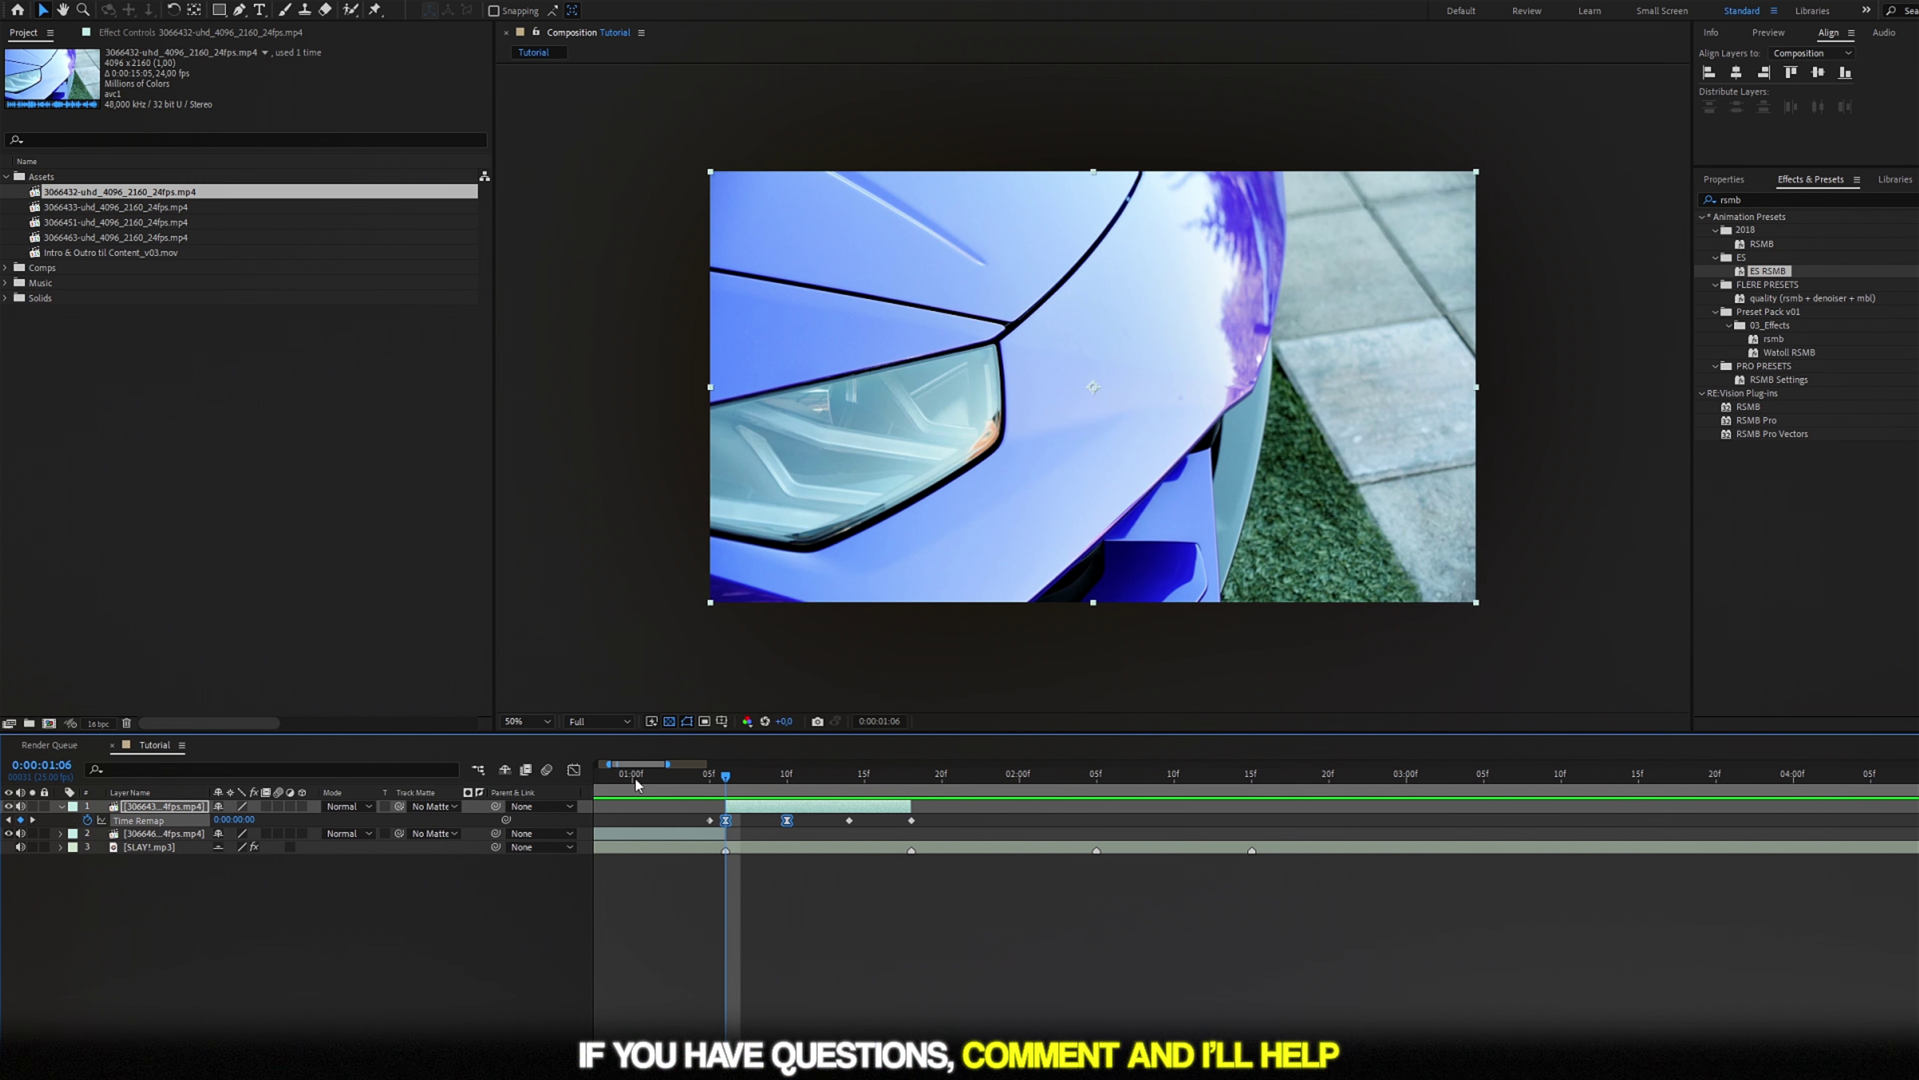
pyautogui.click(572, 770)
pyautogui.press('=')
pyautogui.press('=')
pyautogui.press('=')
pyautogui.moveTo(680, 1023)
pyautogui.mouseDown()
pyautogui.moveTo(839, 976)
pyautogui.moveTo(716, 1029)
pyautogui.moveTo(676, 1021)
pyautogui.mouseUp()
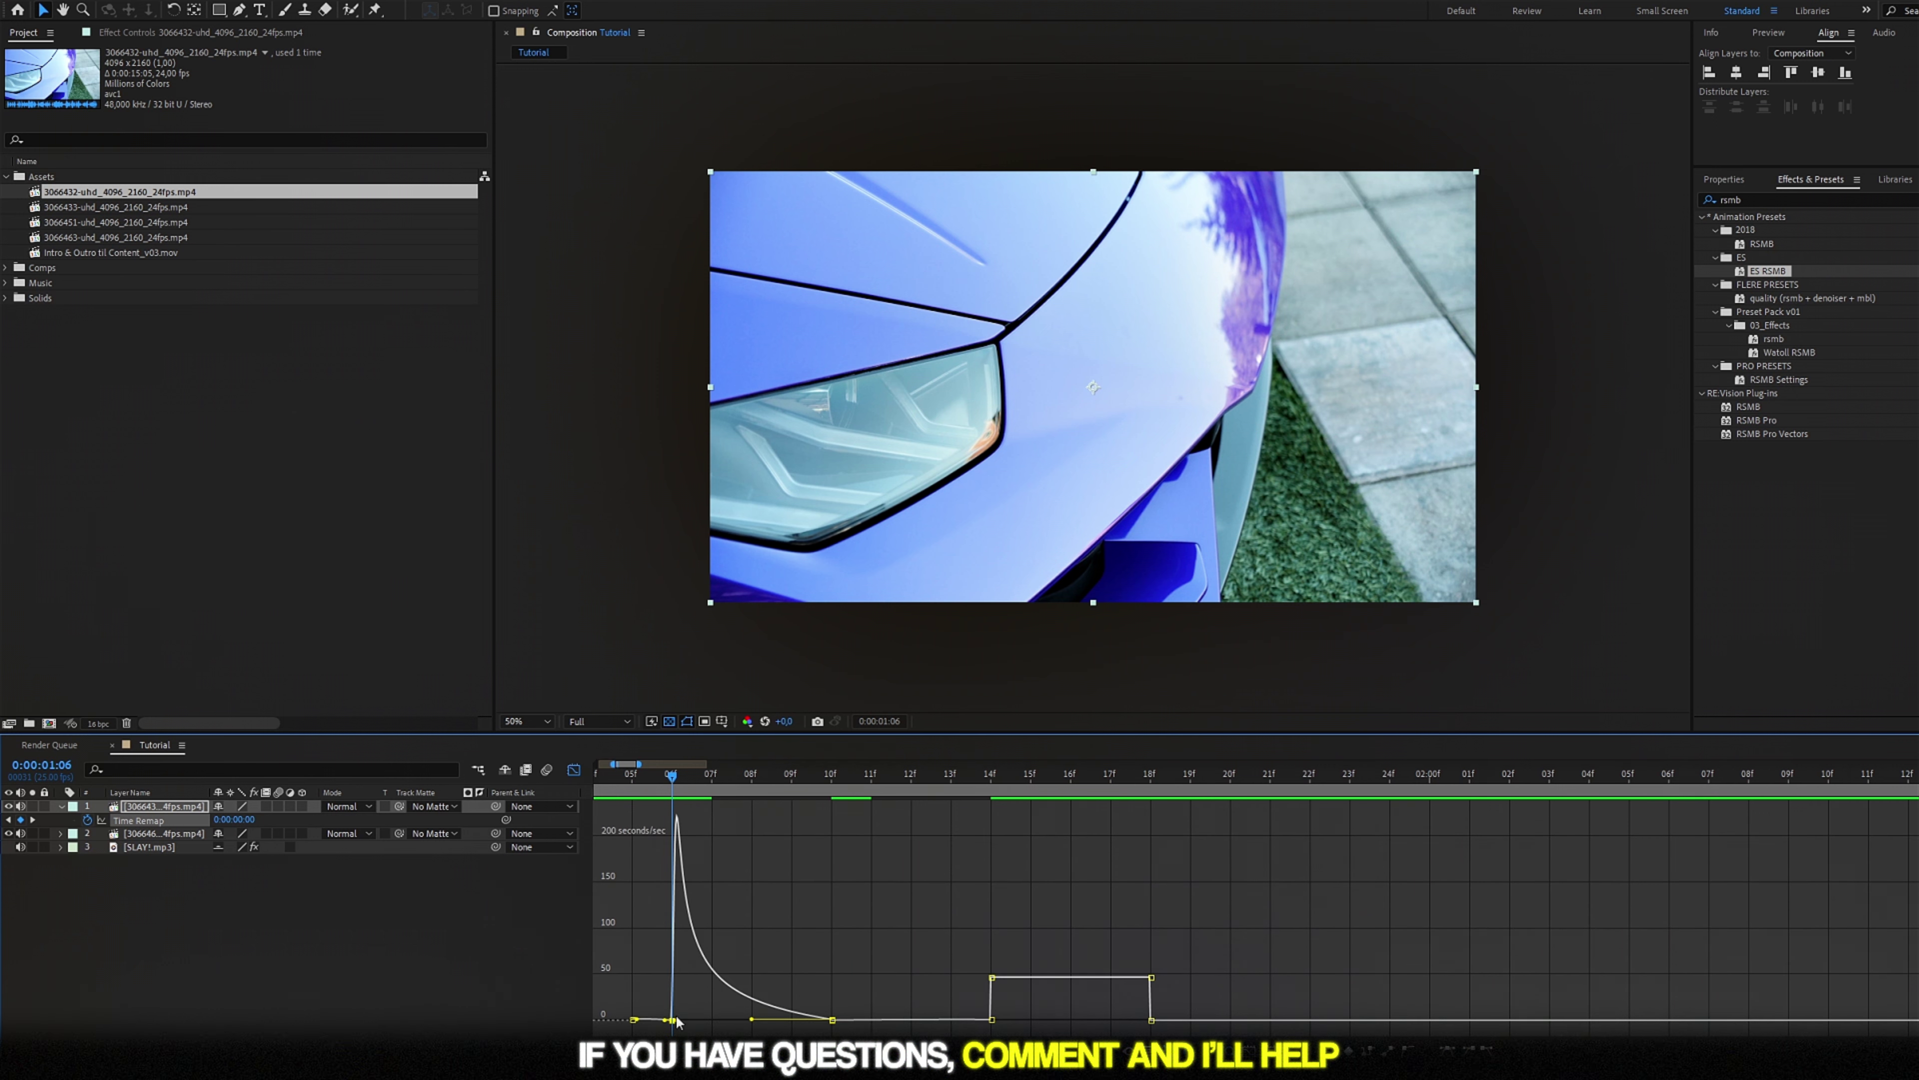
pyautogui.click(573, 768)
# Easy-ease the 14f and 18f keyframes and pull the 18f curve into a sharp speed spike
pyautogui.moveTo(1167, 826); pyautogui.dragTo(967, 823)
pyautogui.press('F9')
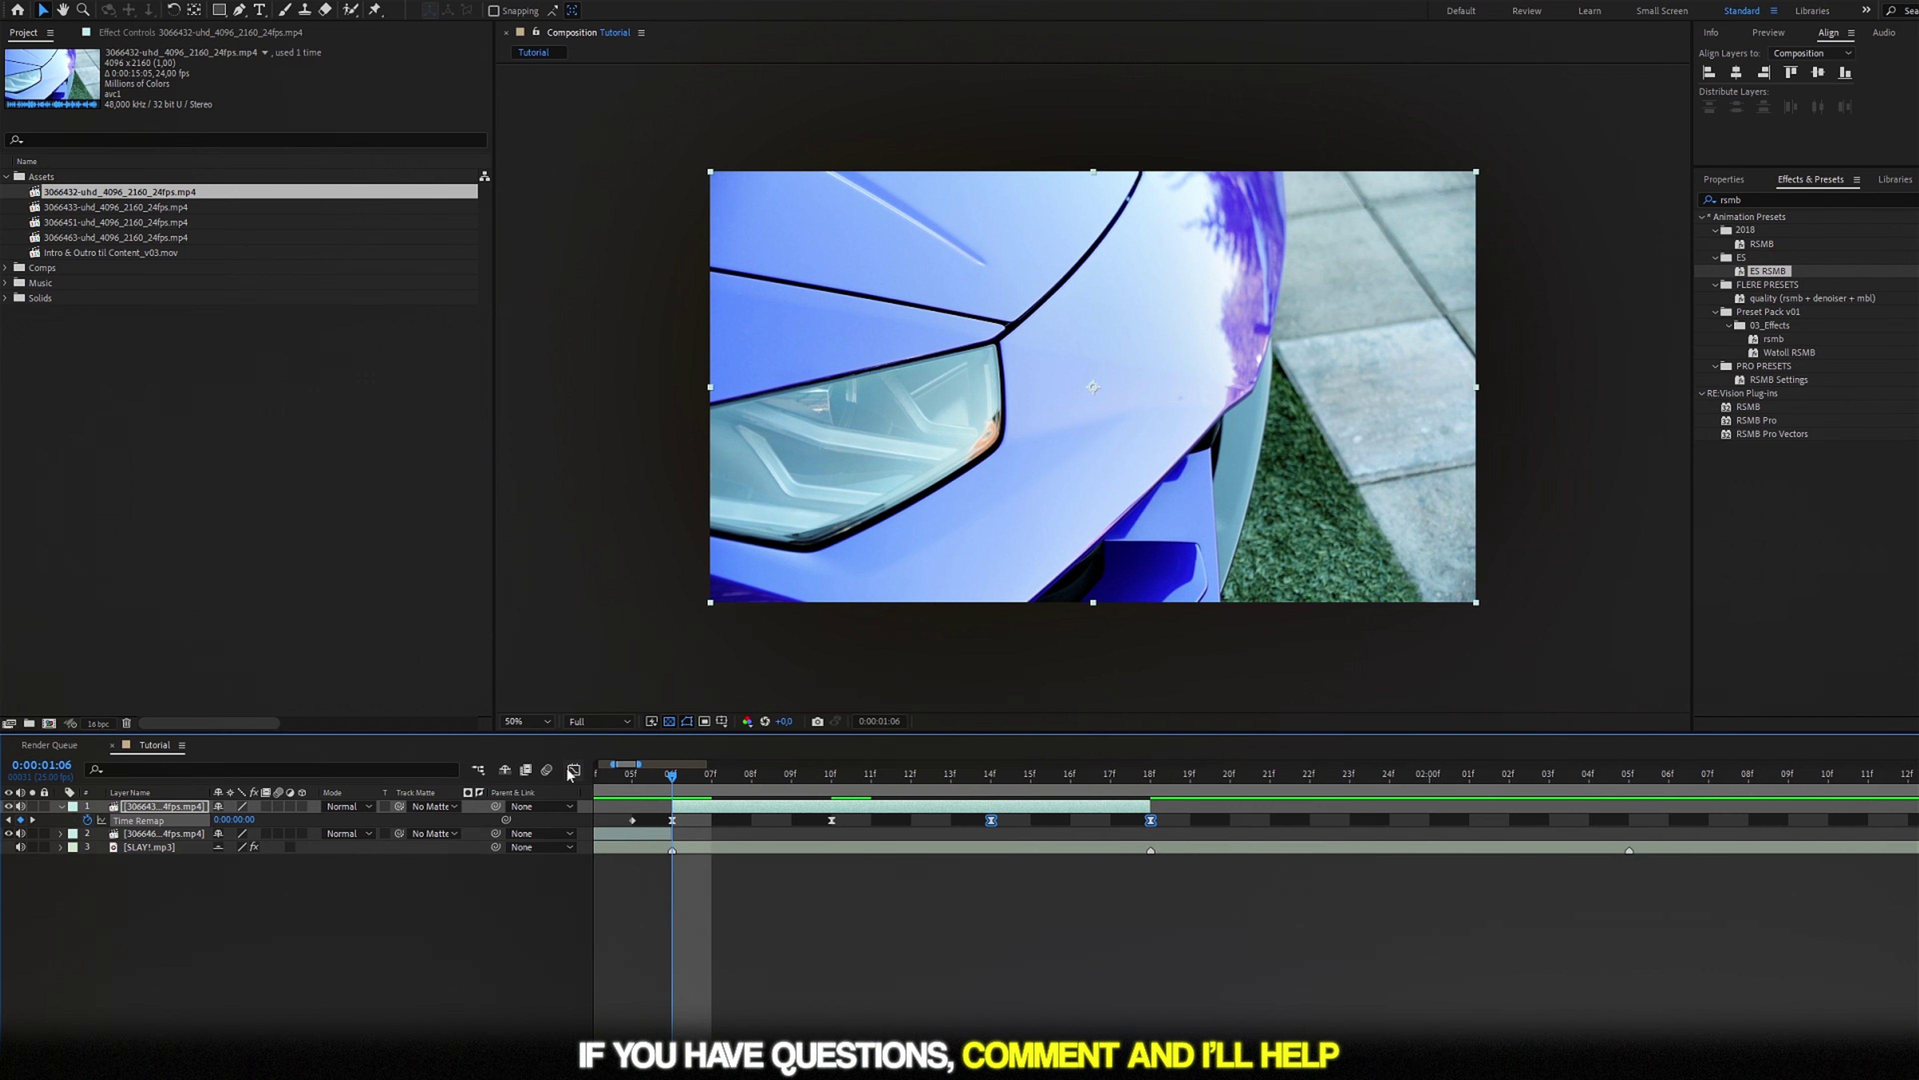
pyautogui.click(574, 769)
pyautogui.press('-')
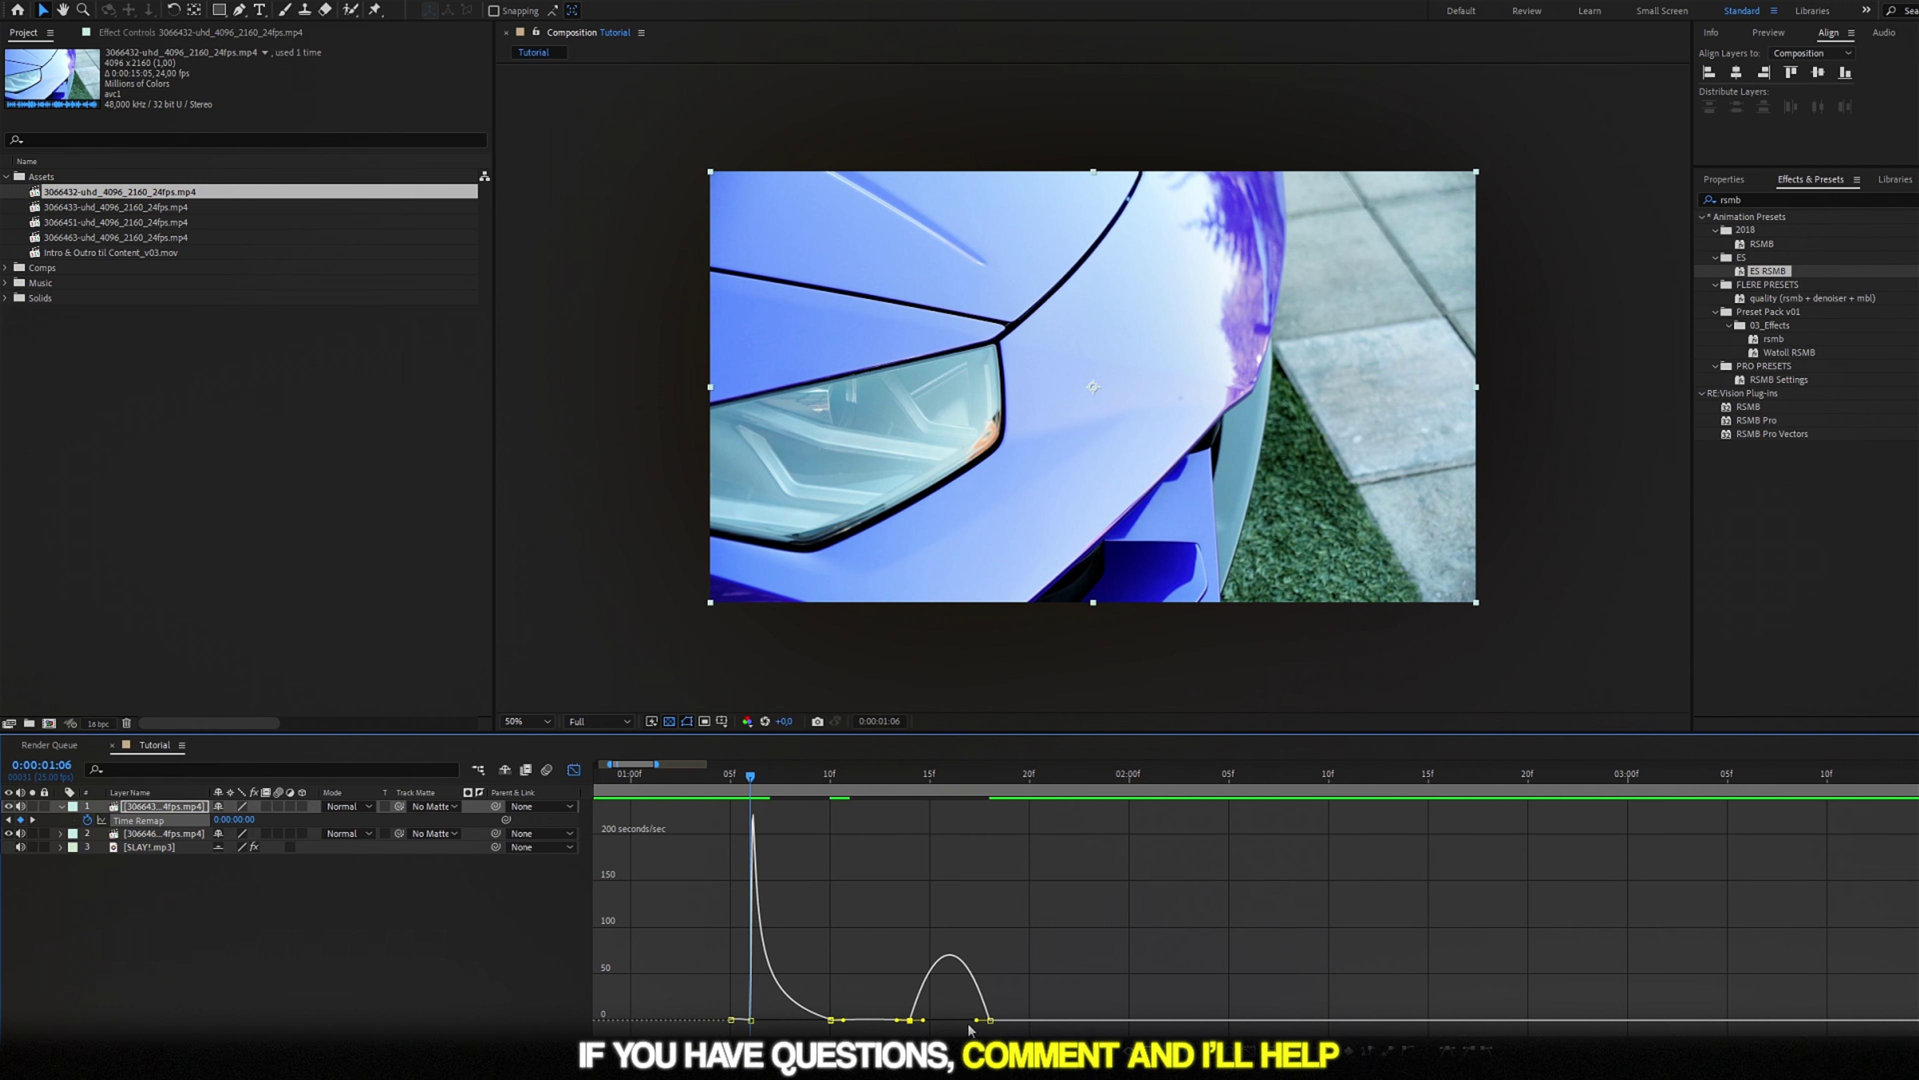
pyautogui.moveTo(978, 1021); pyautogui.dragTo(986, 975)
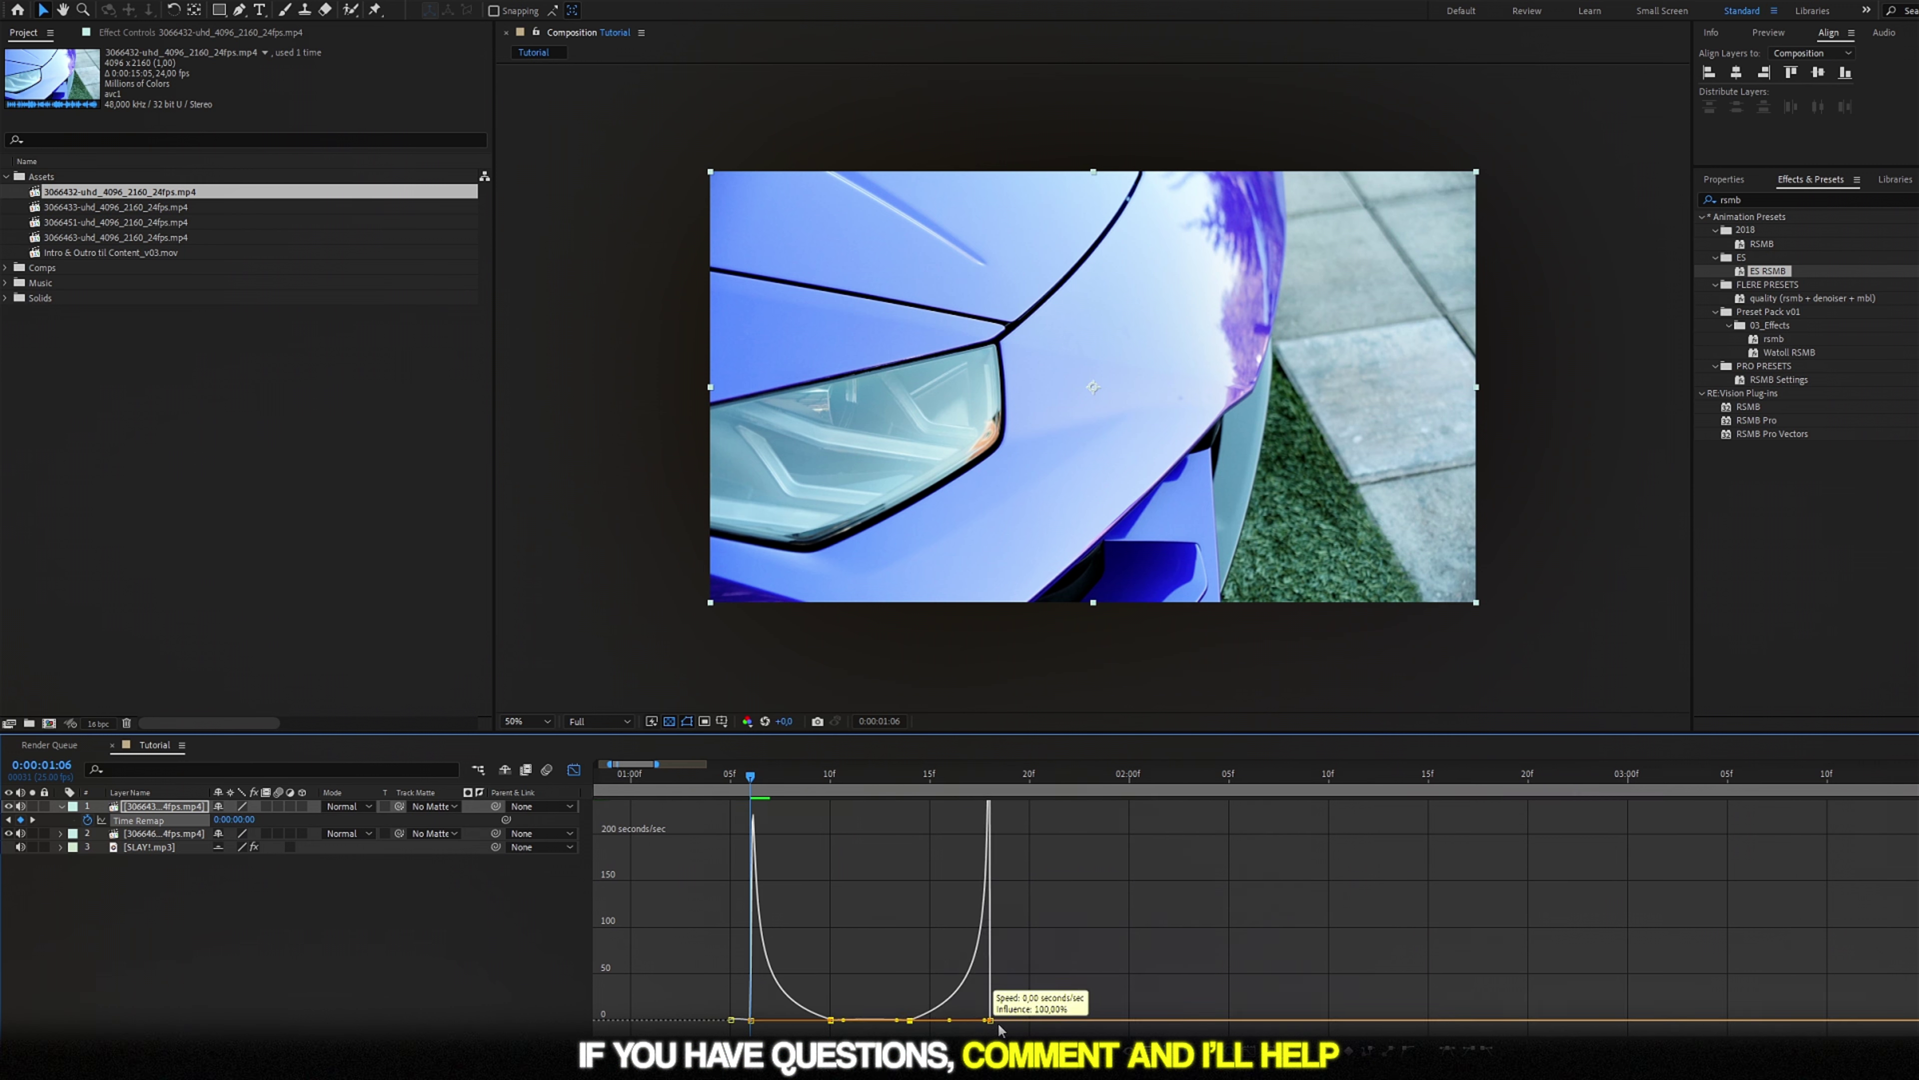
# Close the graph and preview the new ramp from 11 frames in
pyautogui.click(573, 769)
pyautogui.press('-')
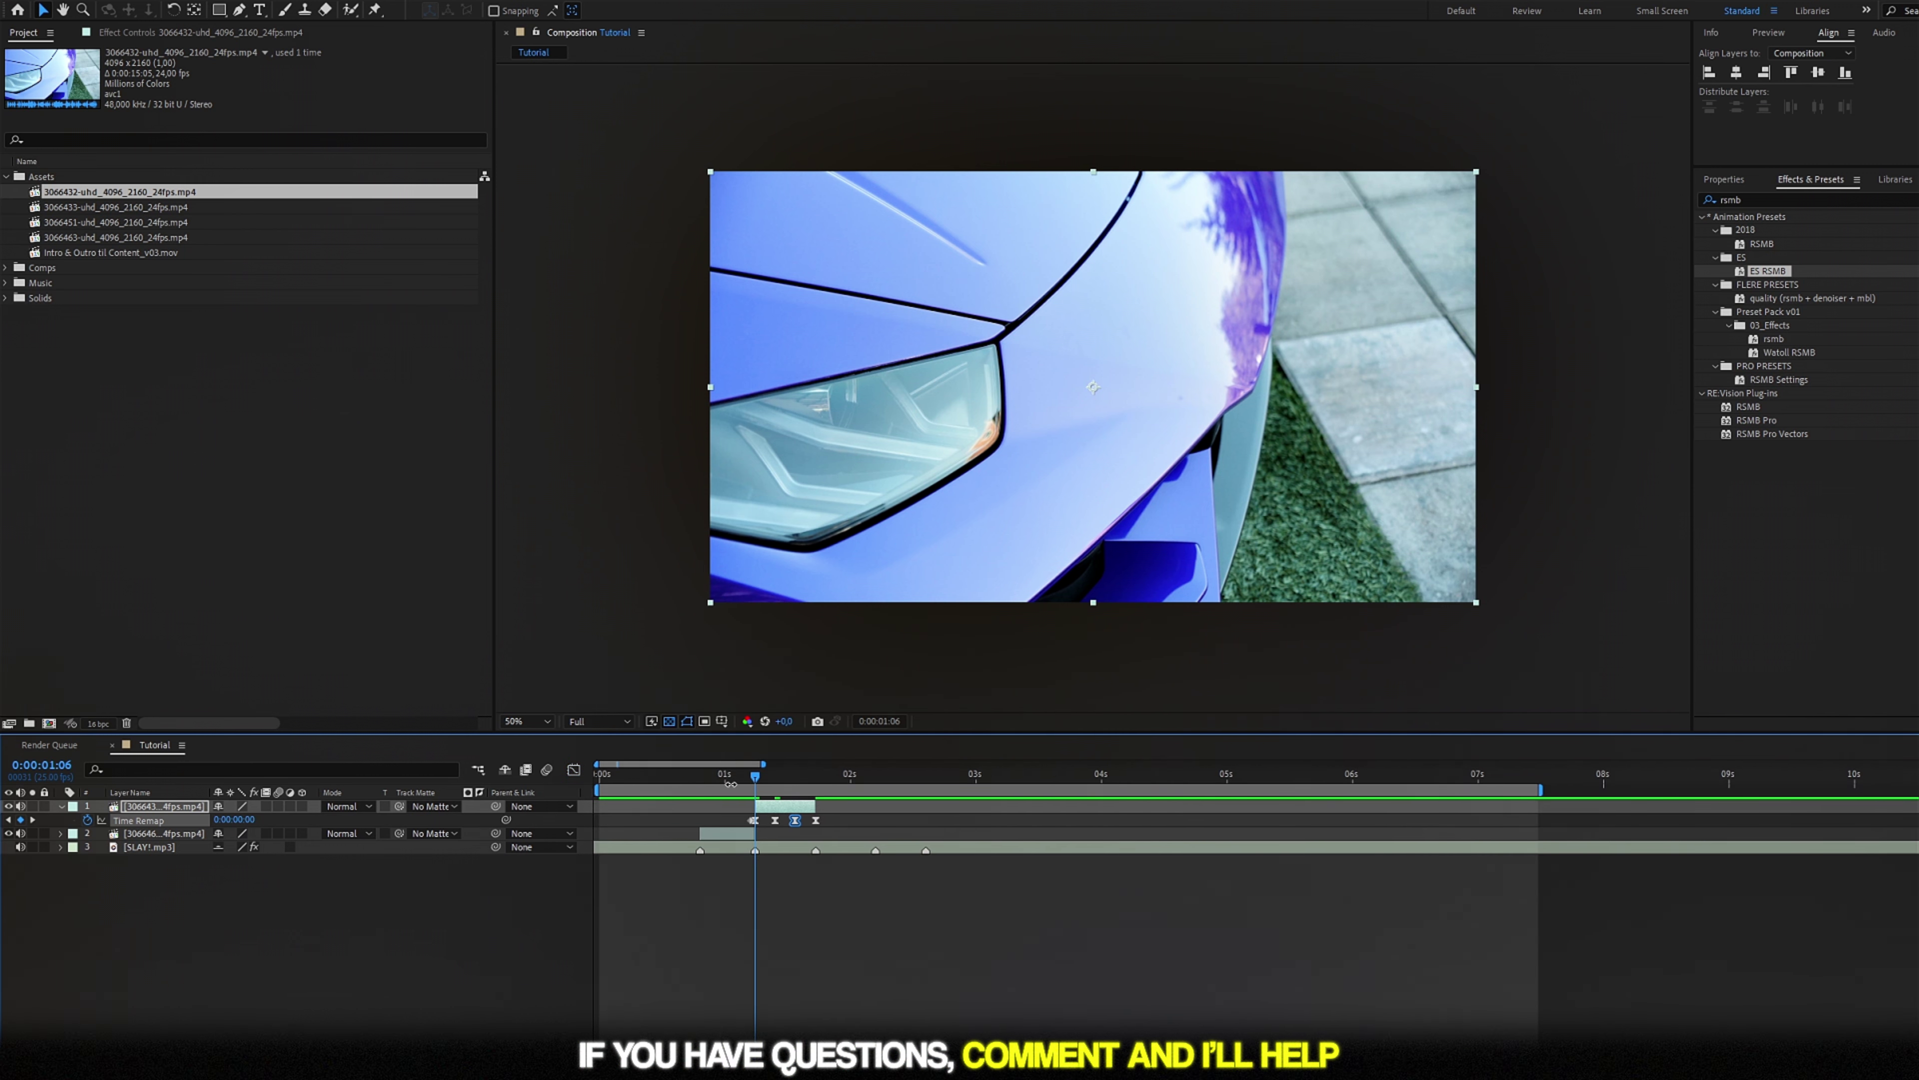
pyautogui.moveTo(679, 774); pyautogui.dragTo(655, 776)
pyautogui.press('space')
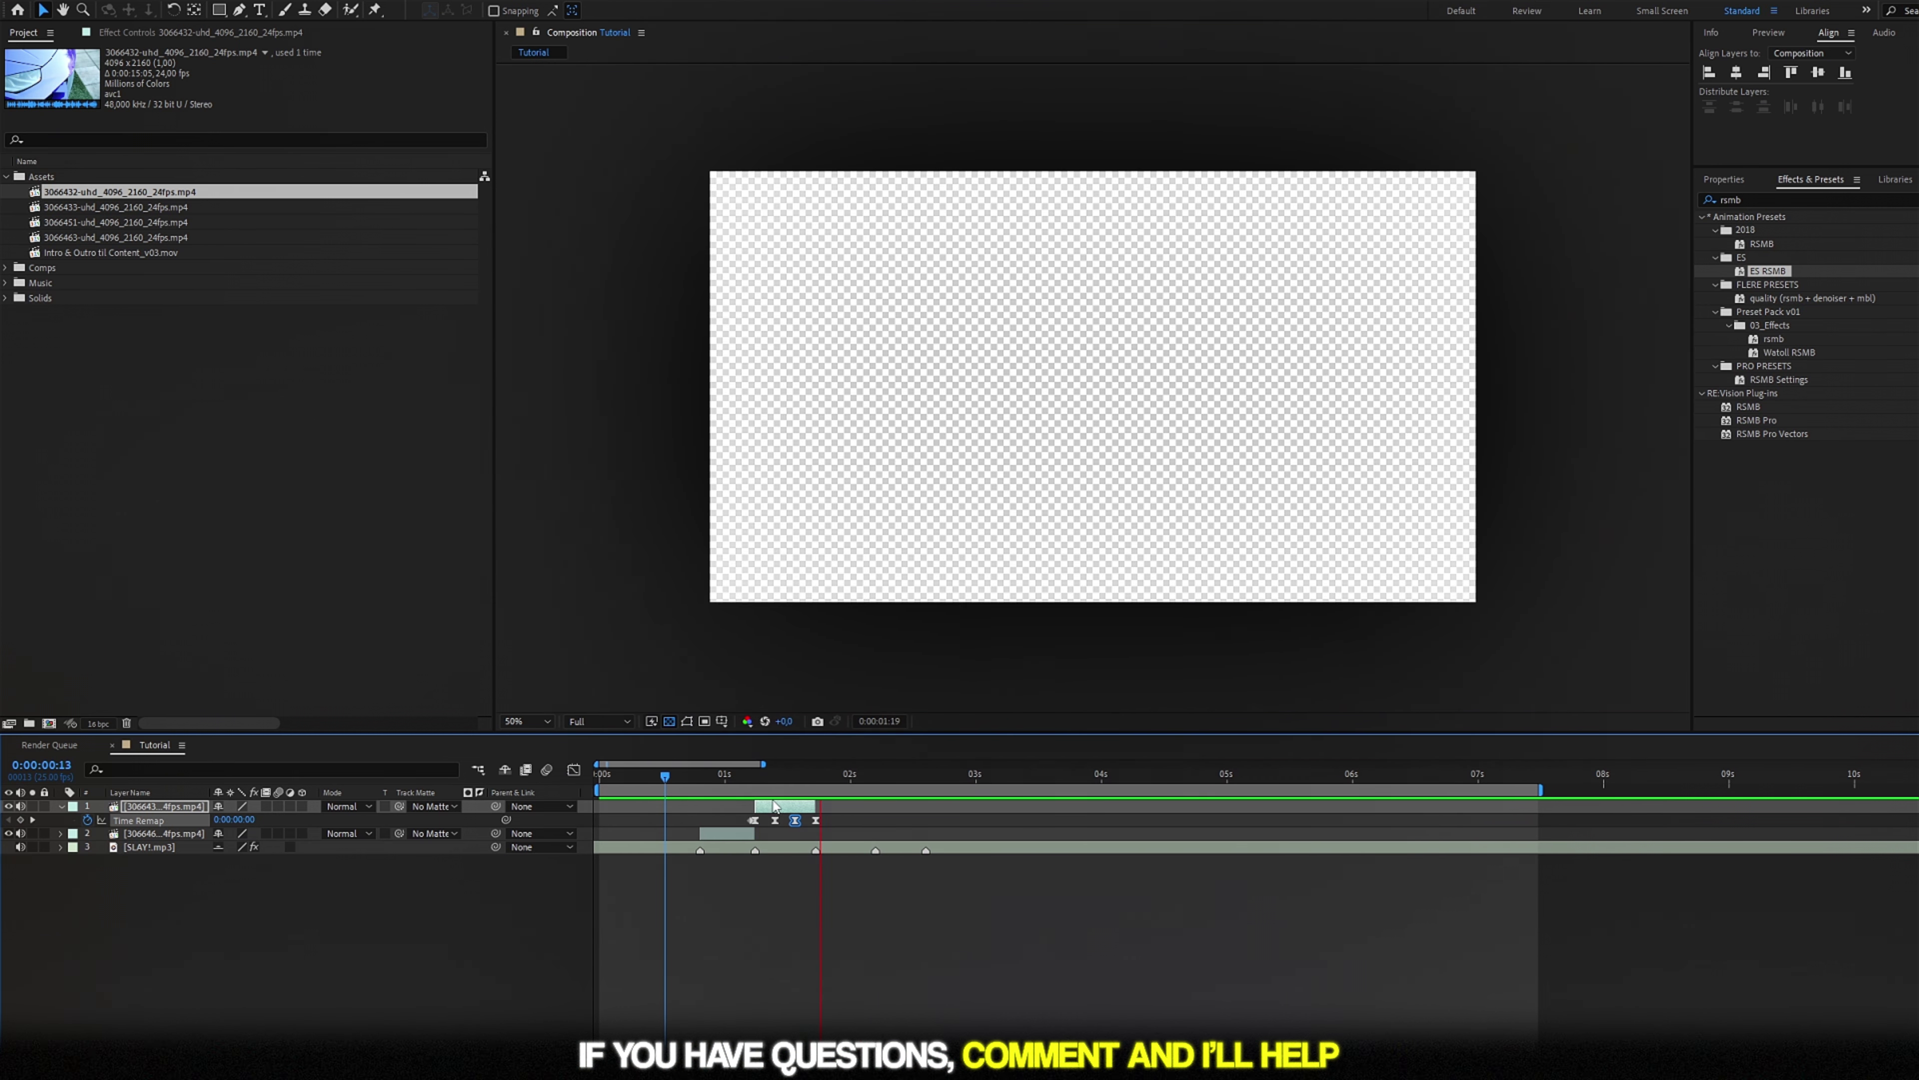
# Stop at 1:18, collapse layer 1, and drop 3066433-uhd_4096_2160_24fps.mp4 in at the playhead
pyautogui.click(812, 783)
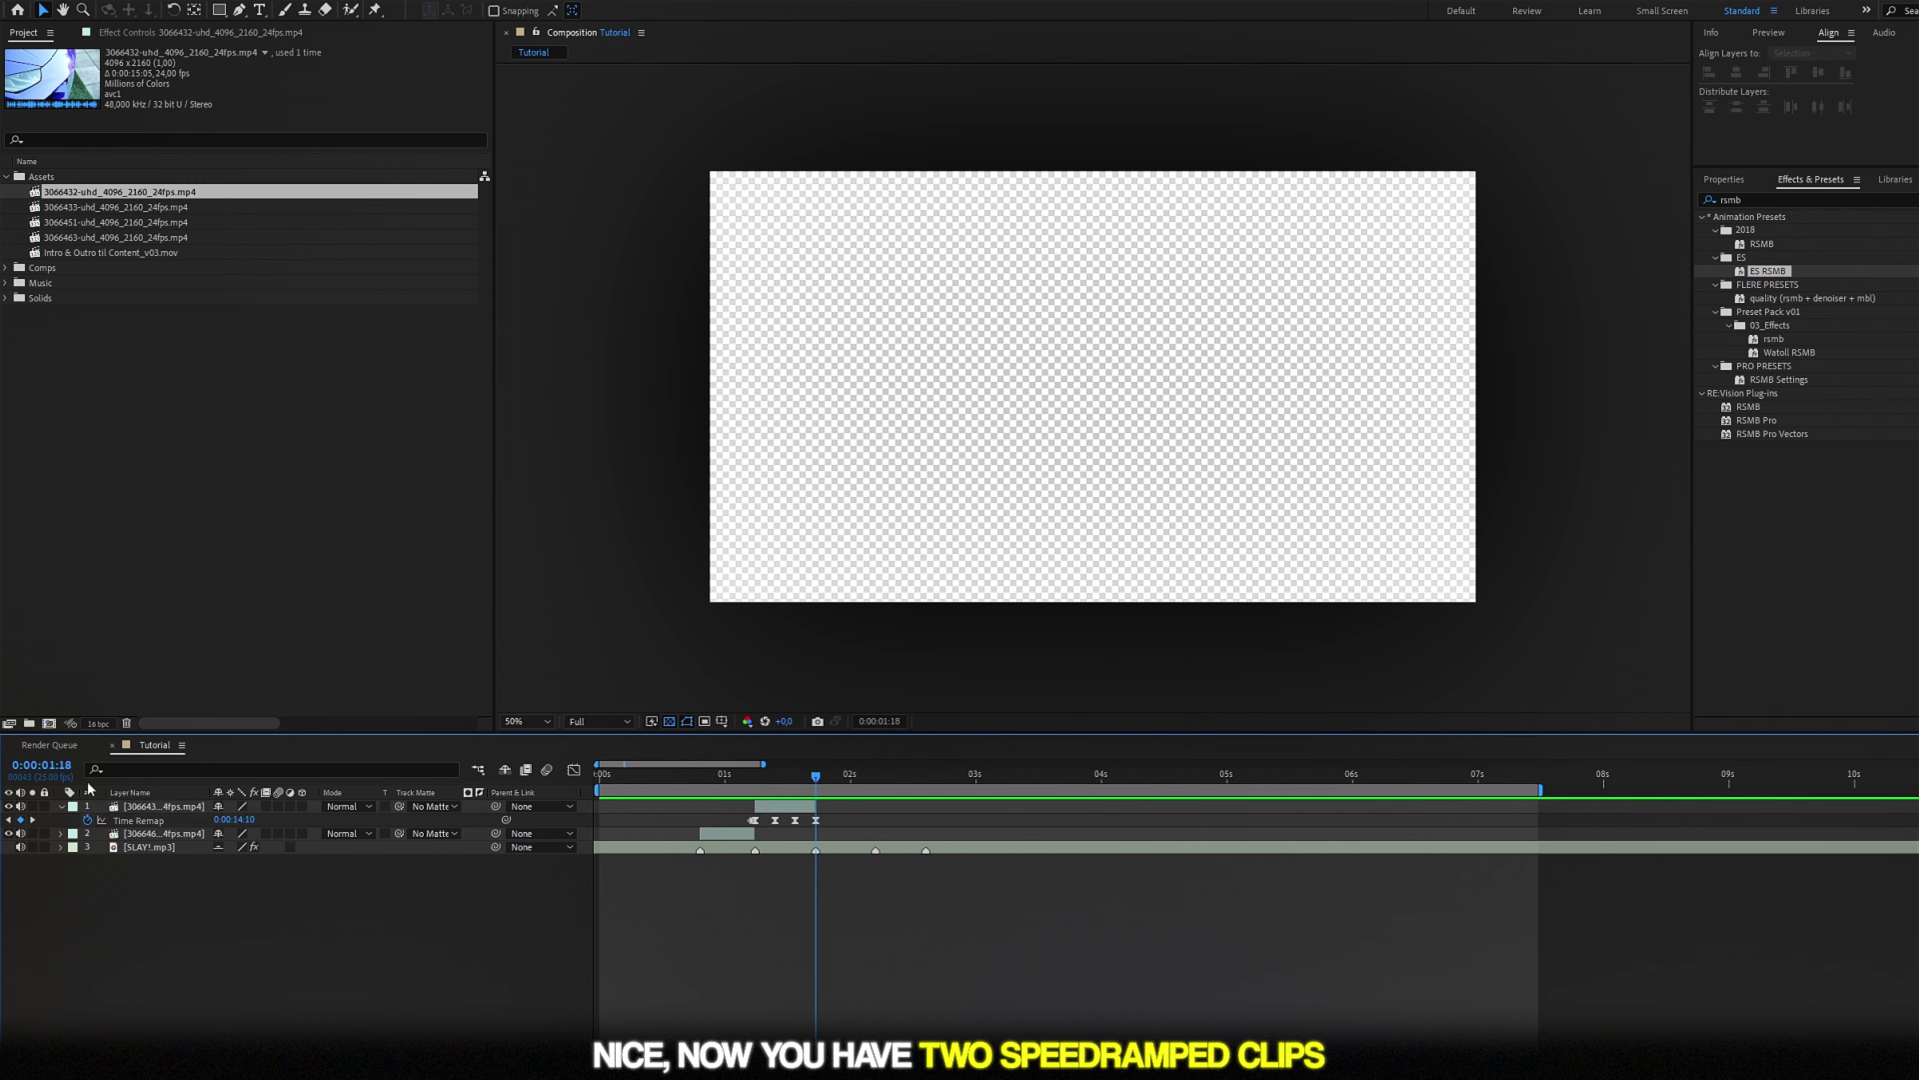
pyautogui.click(61, 807)
pyautogui.moveTo(113, 207)
pyautogui.mouseDown()
pyautogui.moveTo(816, 782)
pyautogui.moveTo(791, 776)
pyautogui.moveTo(859, 784)
pyautogui.moveTo(654, 783)
pyautogui.mouseUp()
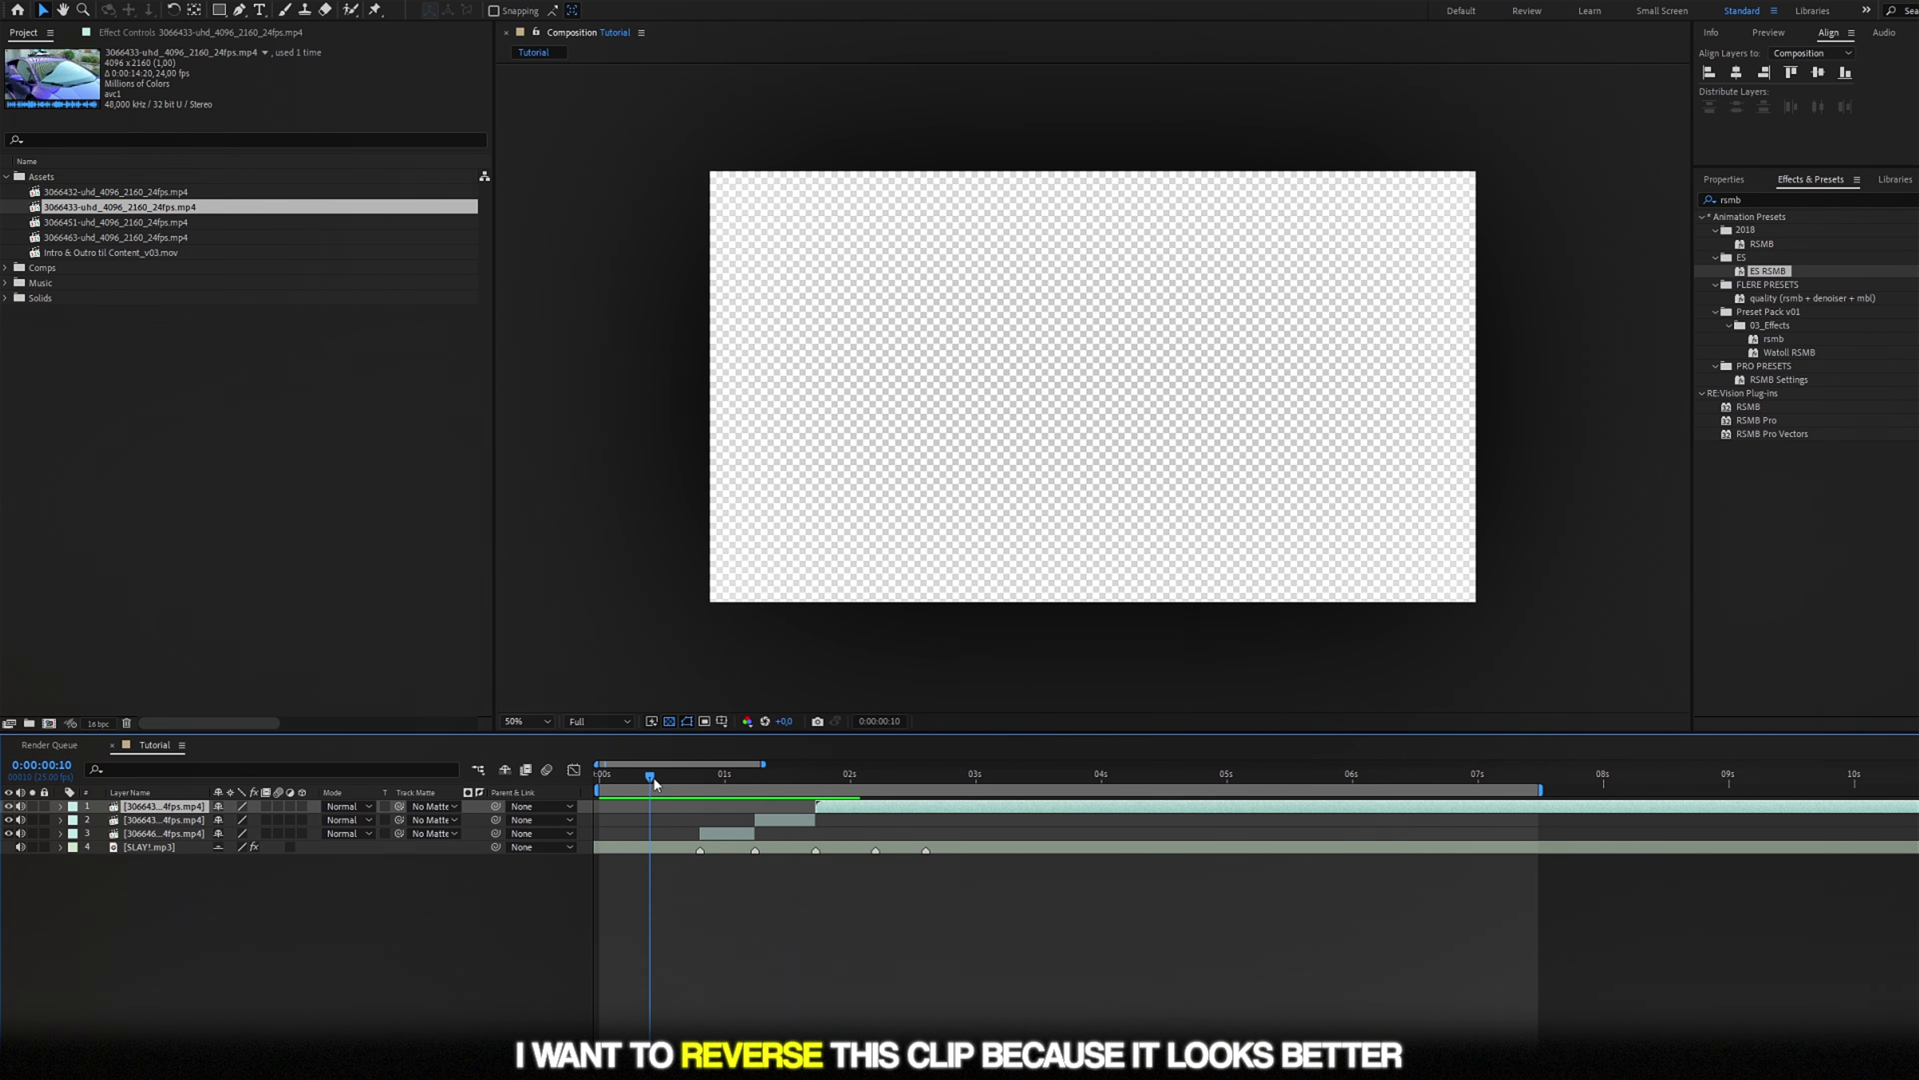
# Preview the new side-of-car clip, then time-reverse layer 1 so it opens on the car's front end
pyautogui.press('space')
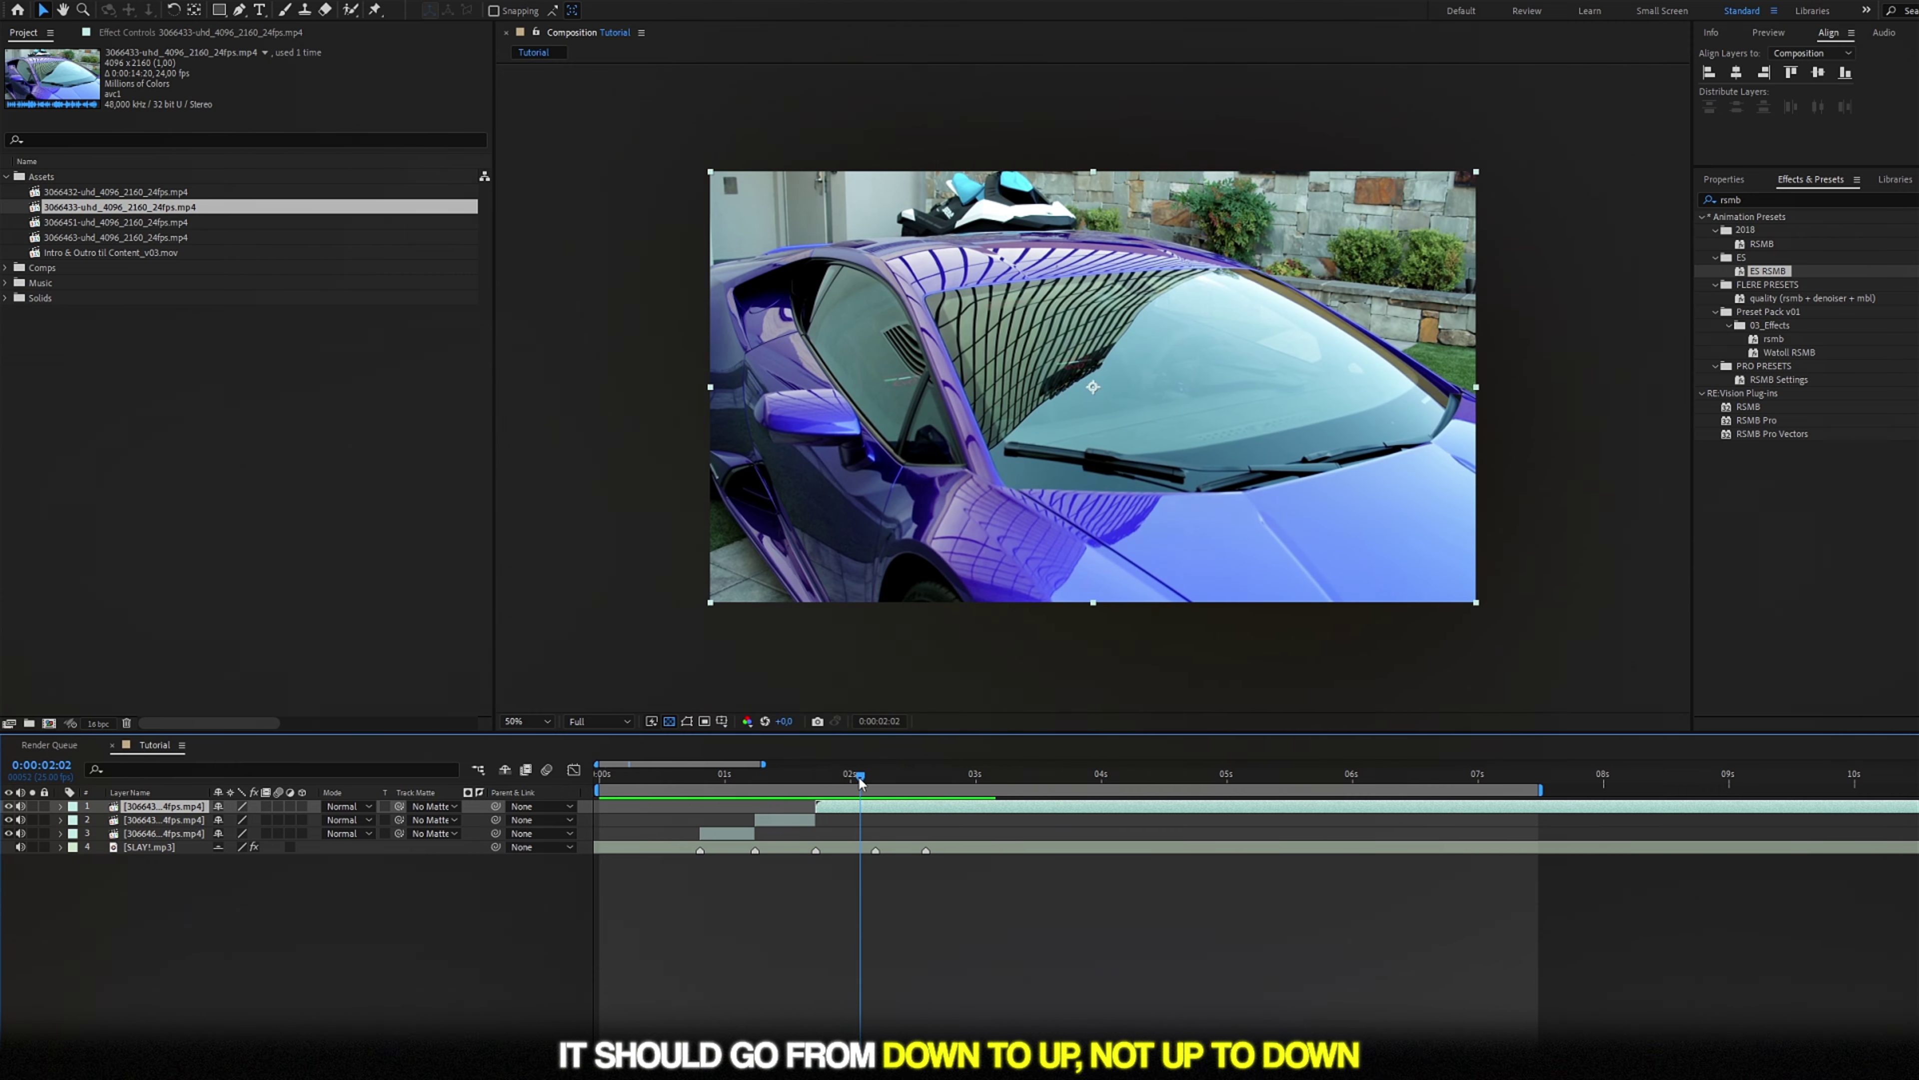
pyautogui.moveTo(739, 786); pyautogui.dragTo(822, 786)
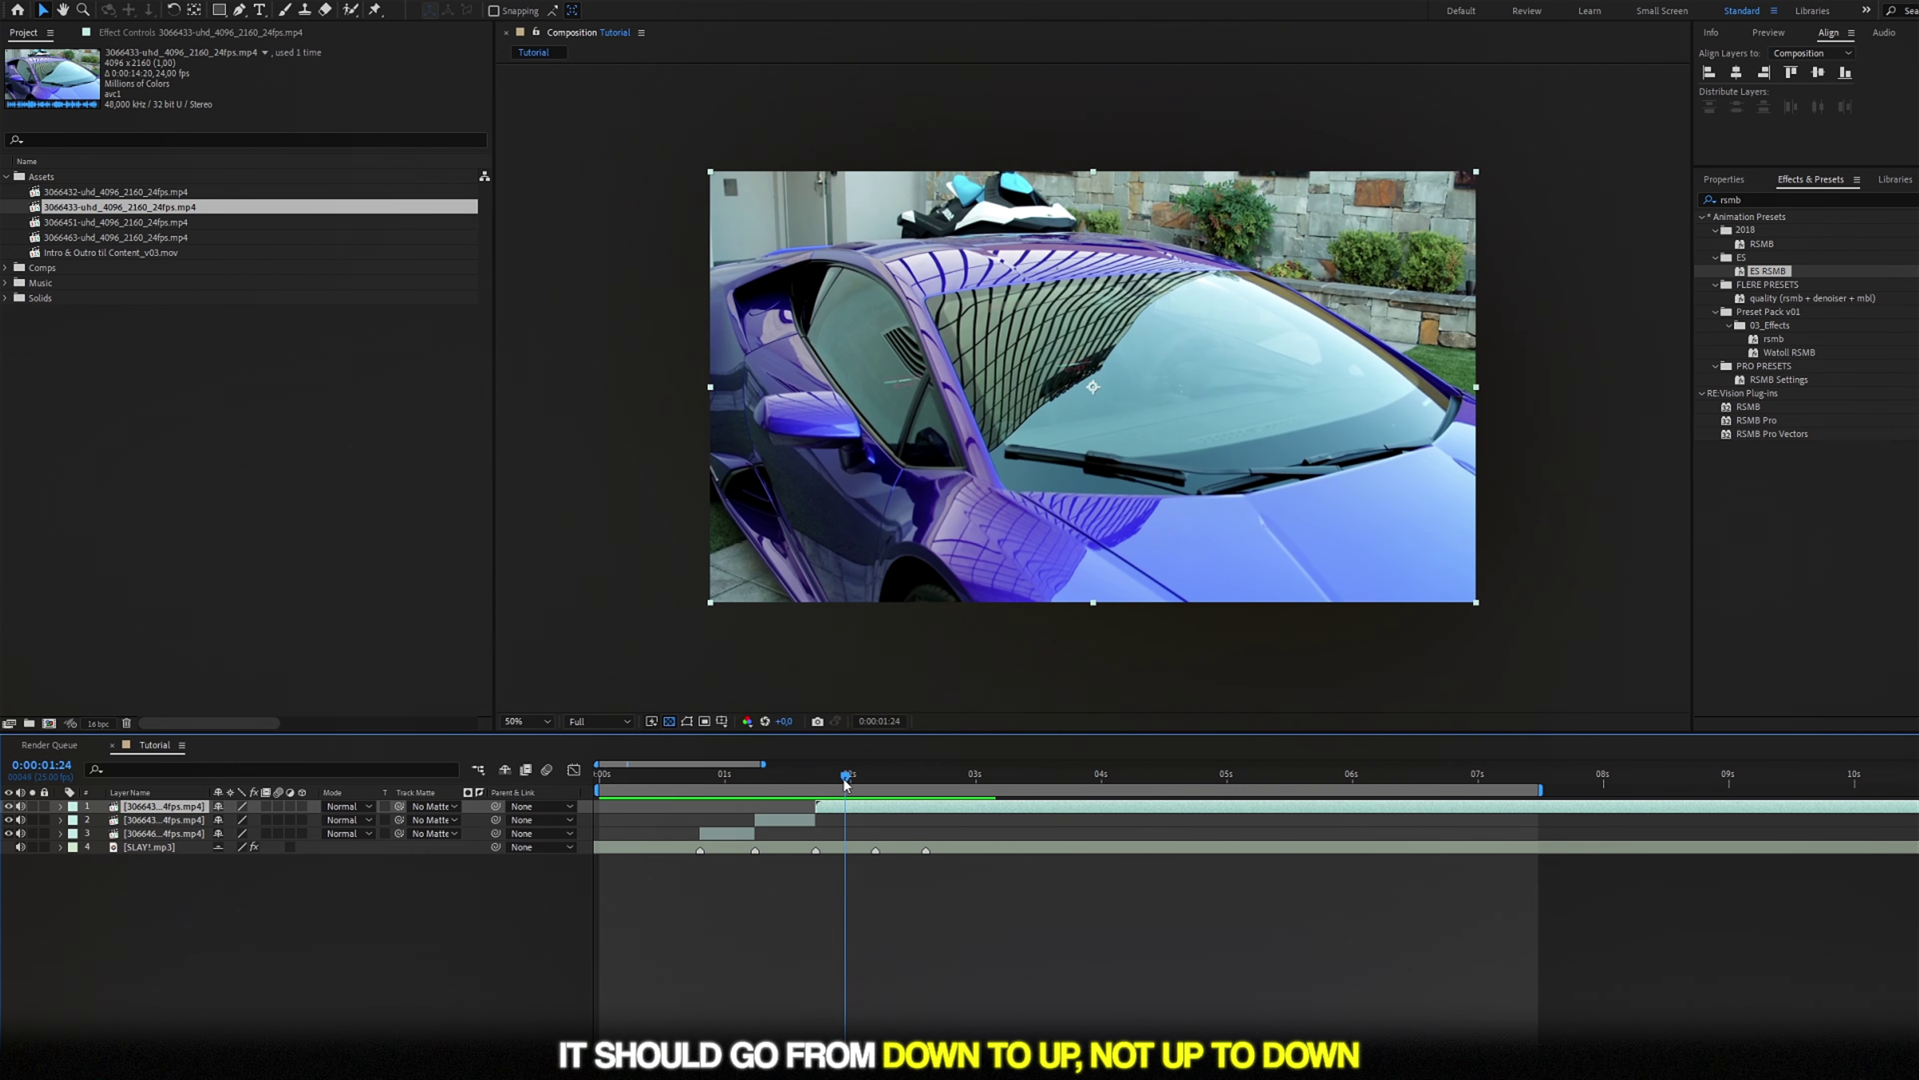
pyautogui.rightClick(839, 811)
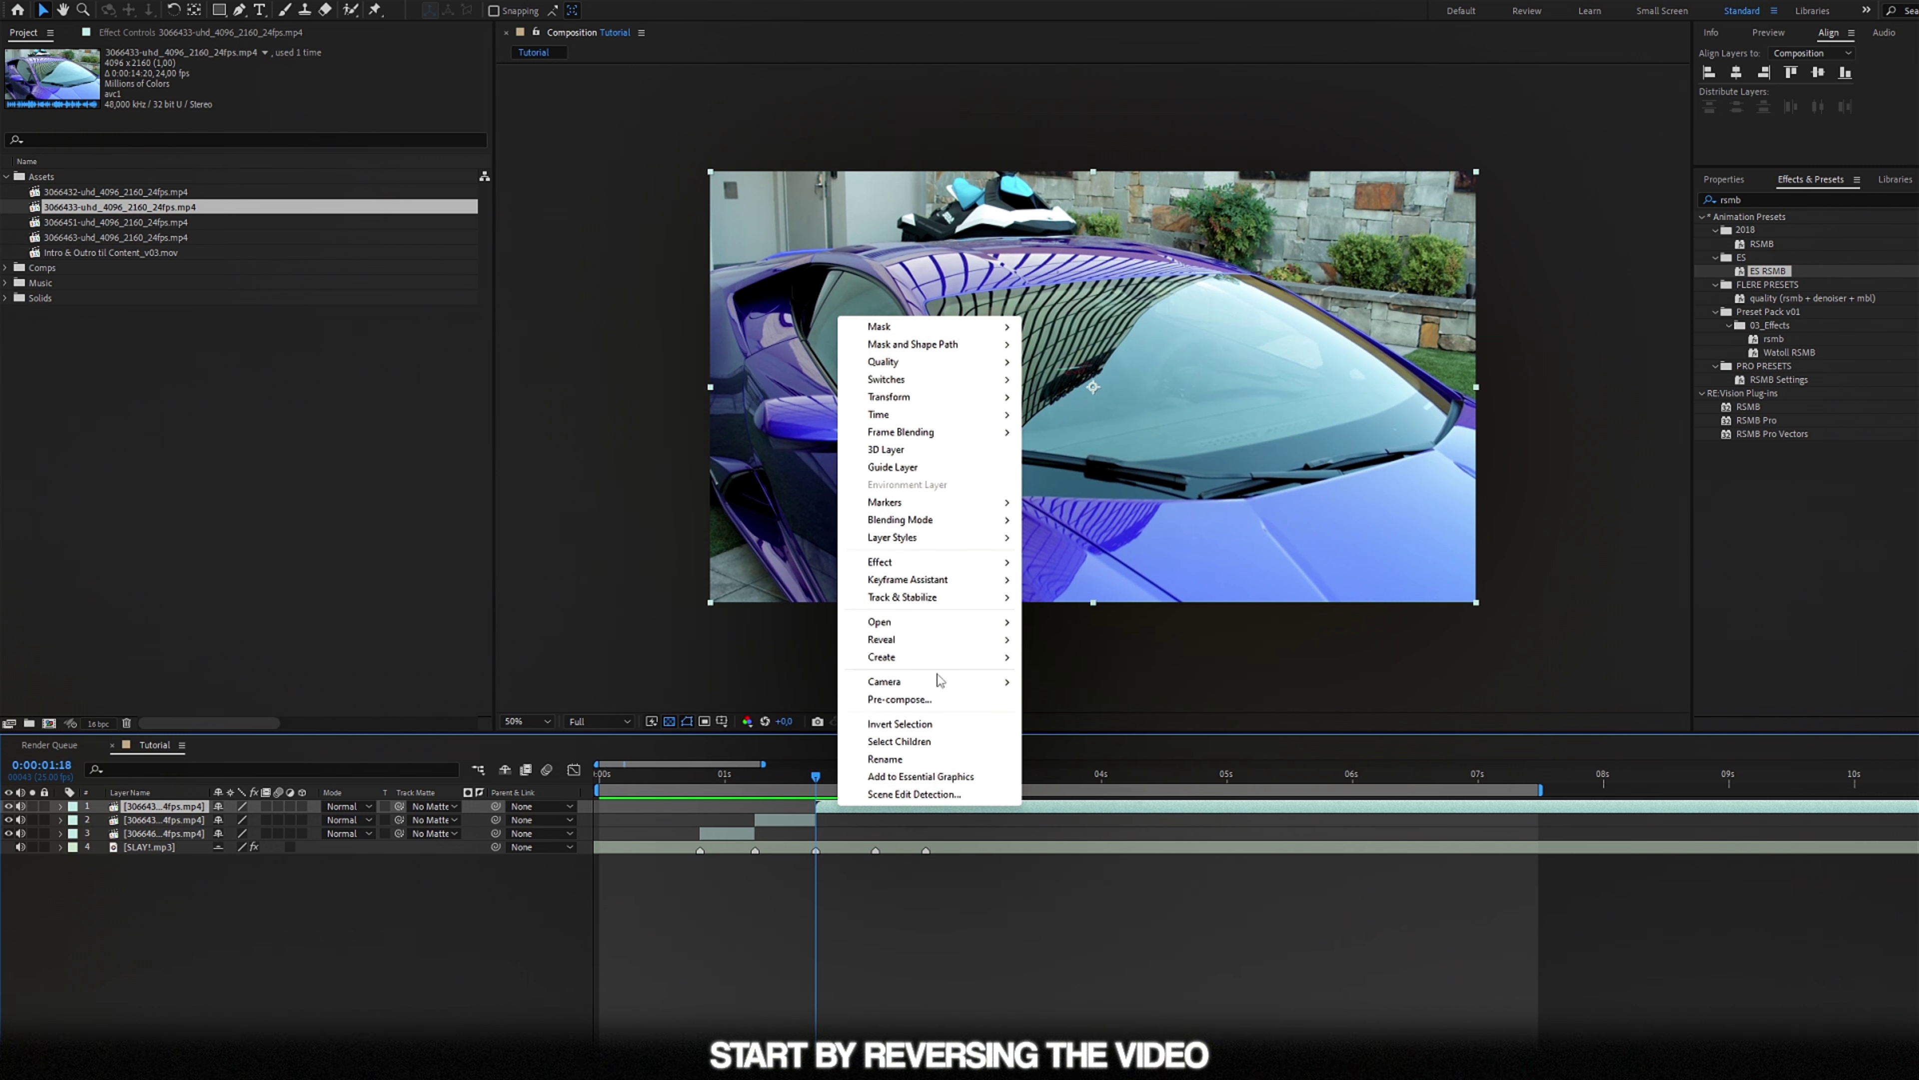
pyautogui.moveTo(938, 418)
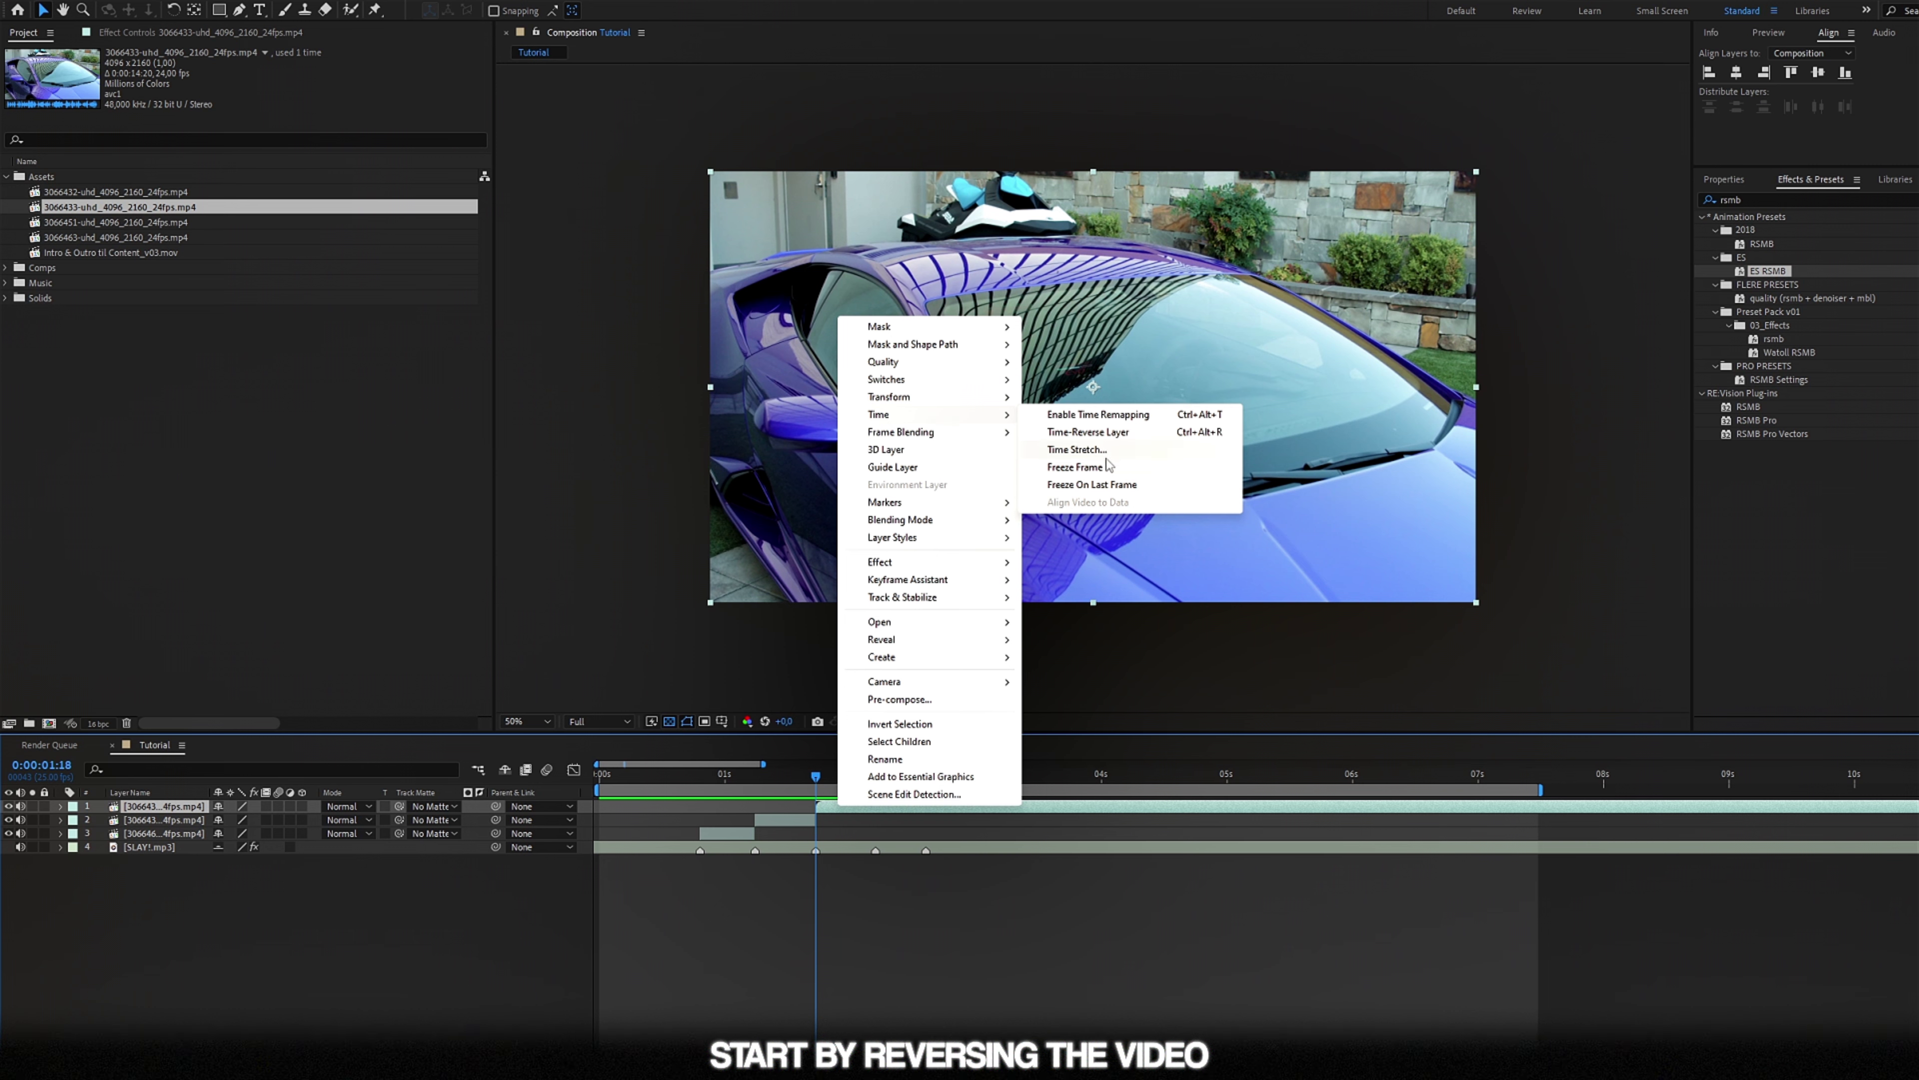
pyautogui.click(1101, 434)
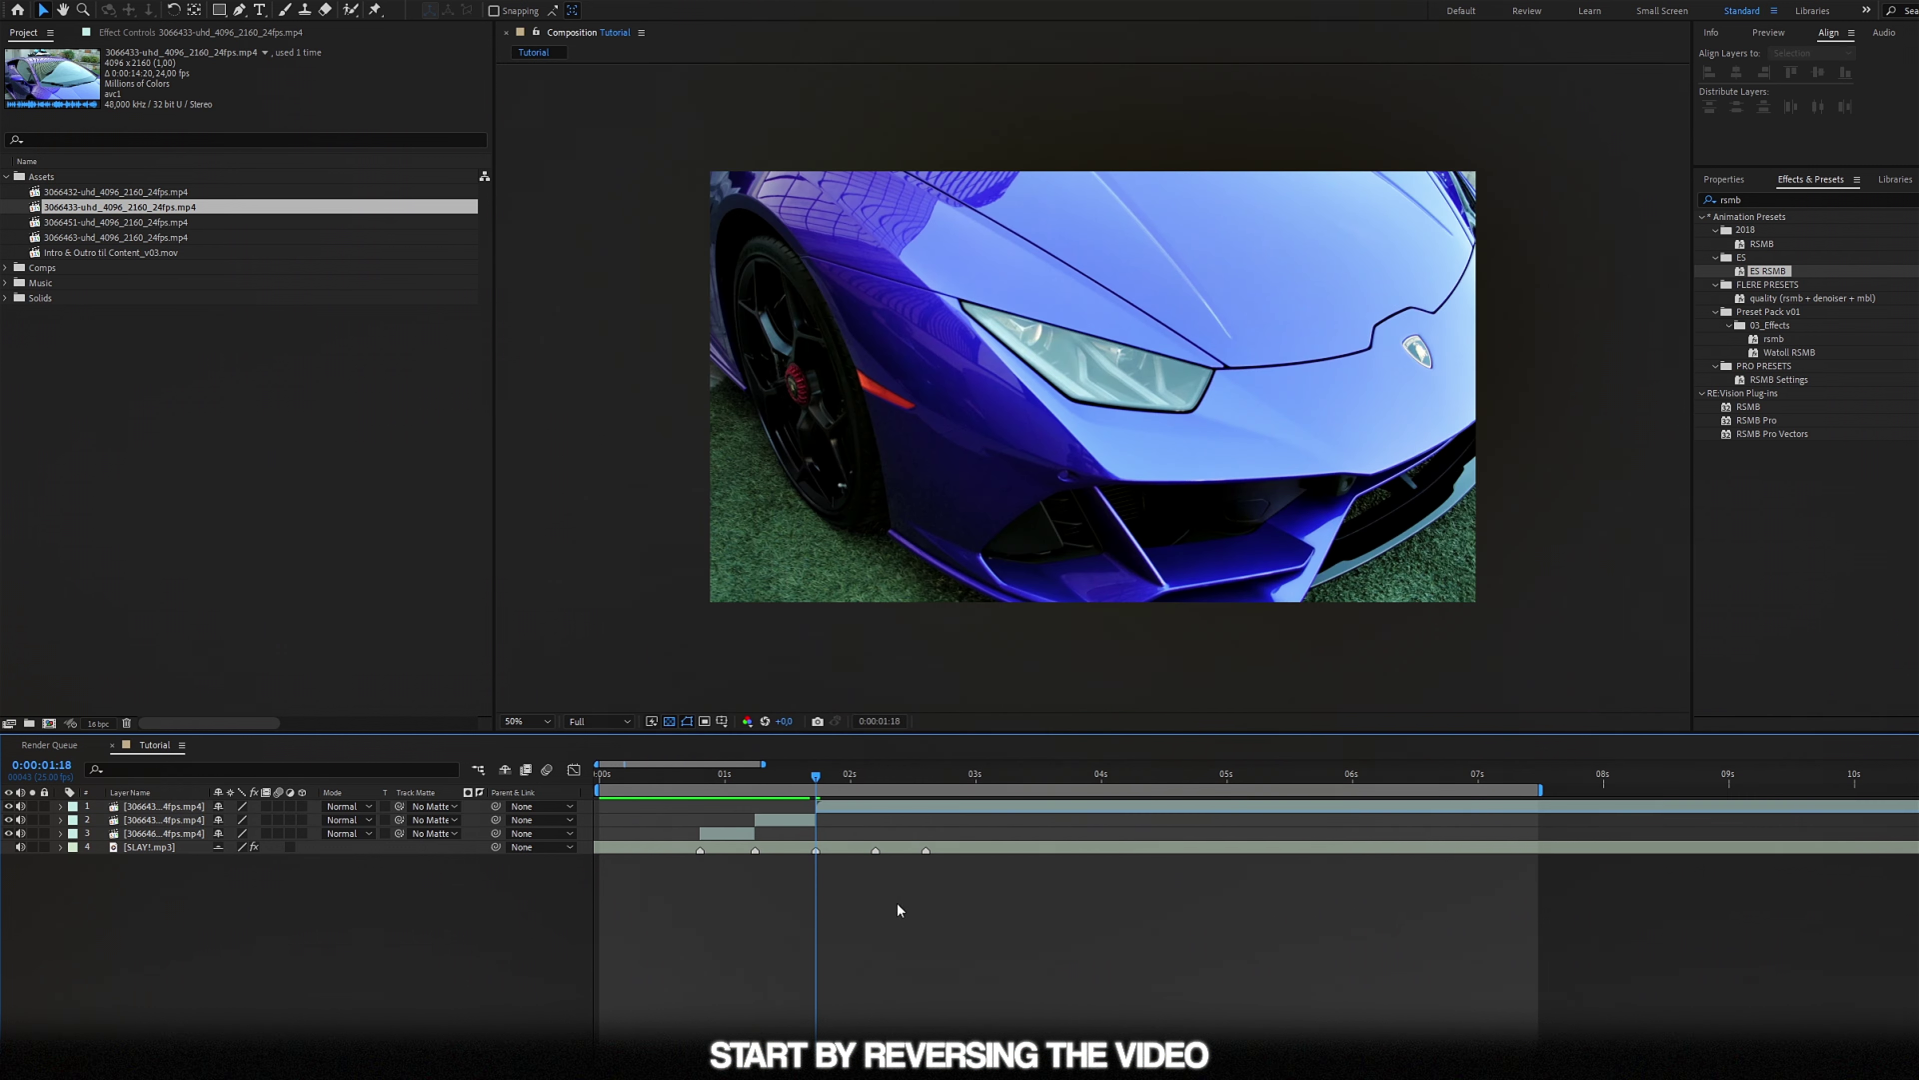
# Precompose the reversed clip with all attributes moved into the new comp, and delete the stray duplicate
pyautogui.rightClick(882, 801)
pyautogui.click(934, 700)
pyautogui.click(907, 542)
pyautogui.click(1059, 631)
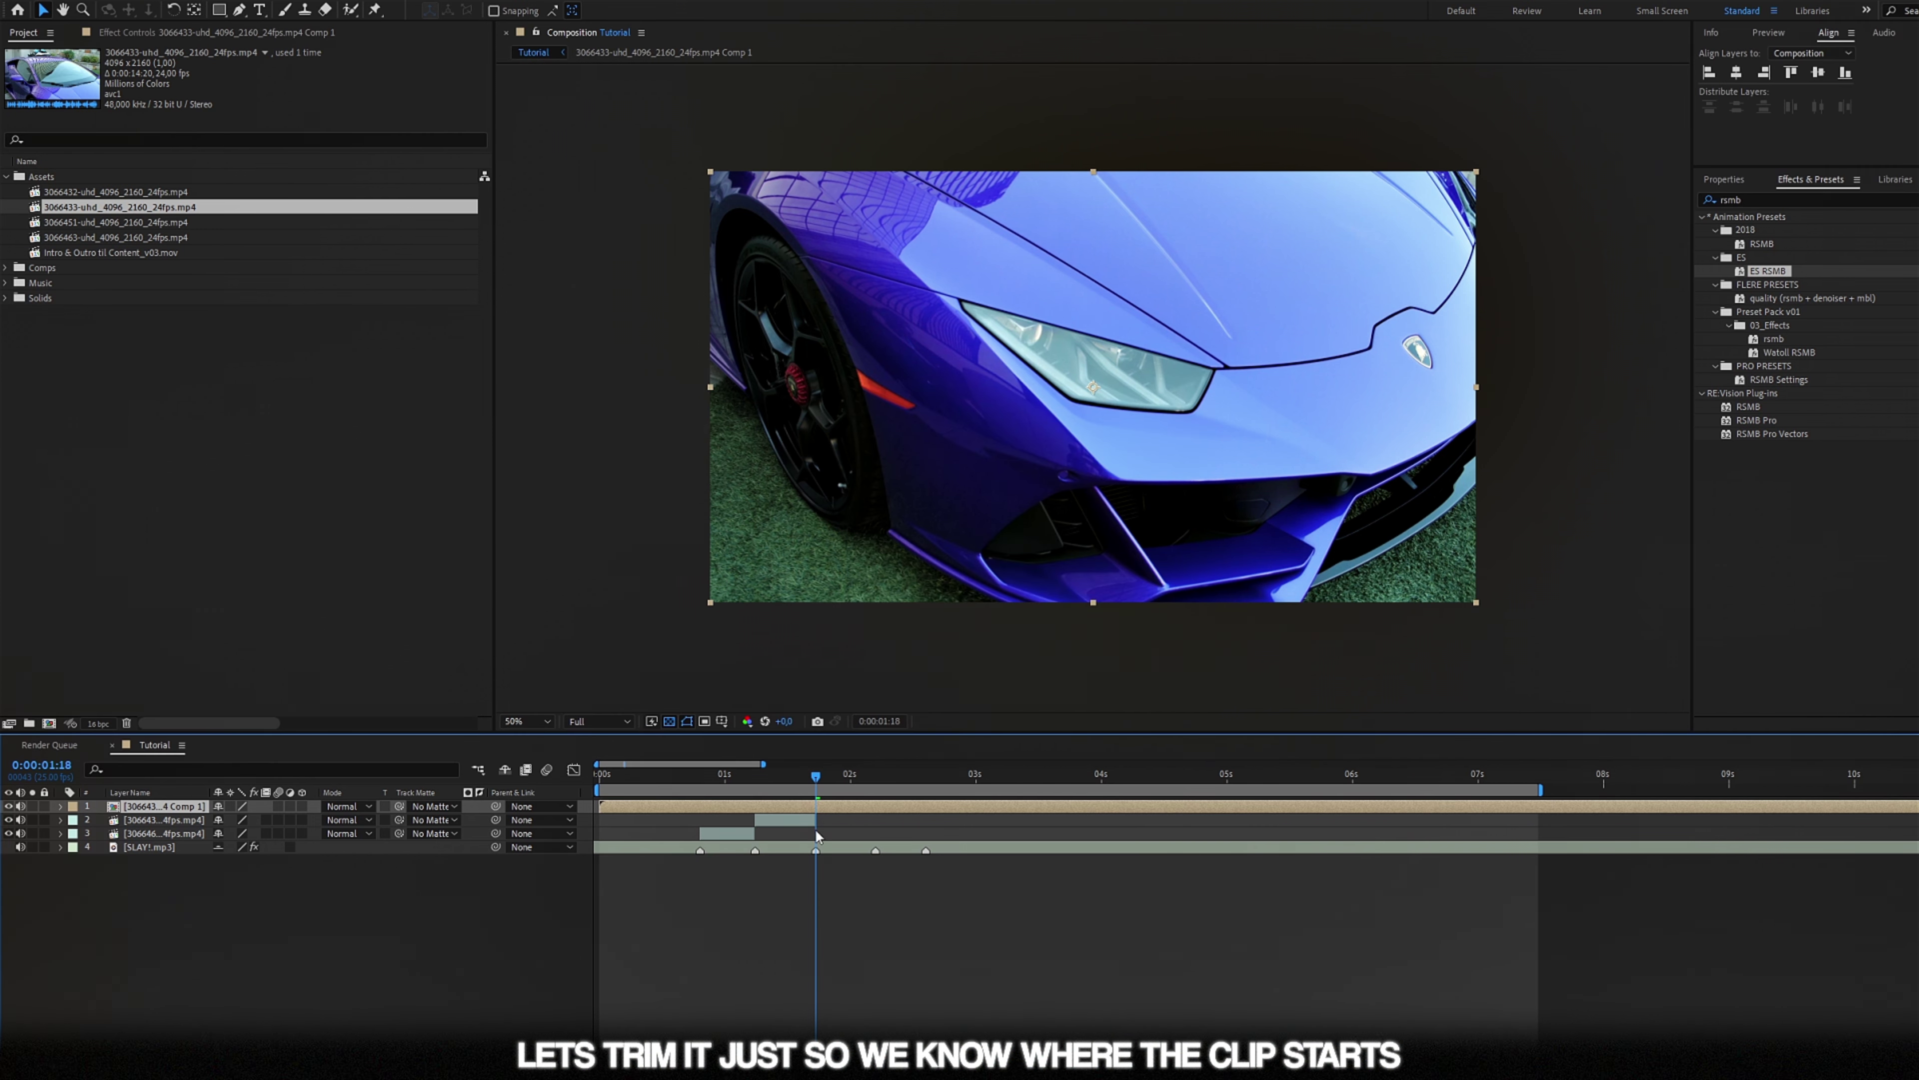
pyautogui.hotkey('ctrl', 'd')
pyautogui.click(810, 823)
pyautogui.press('Delete')
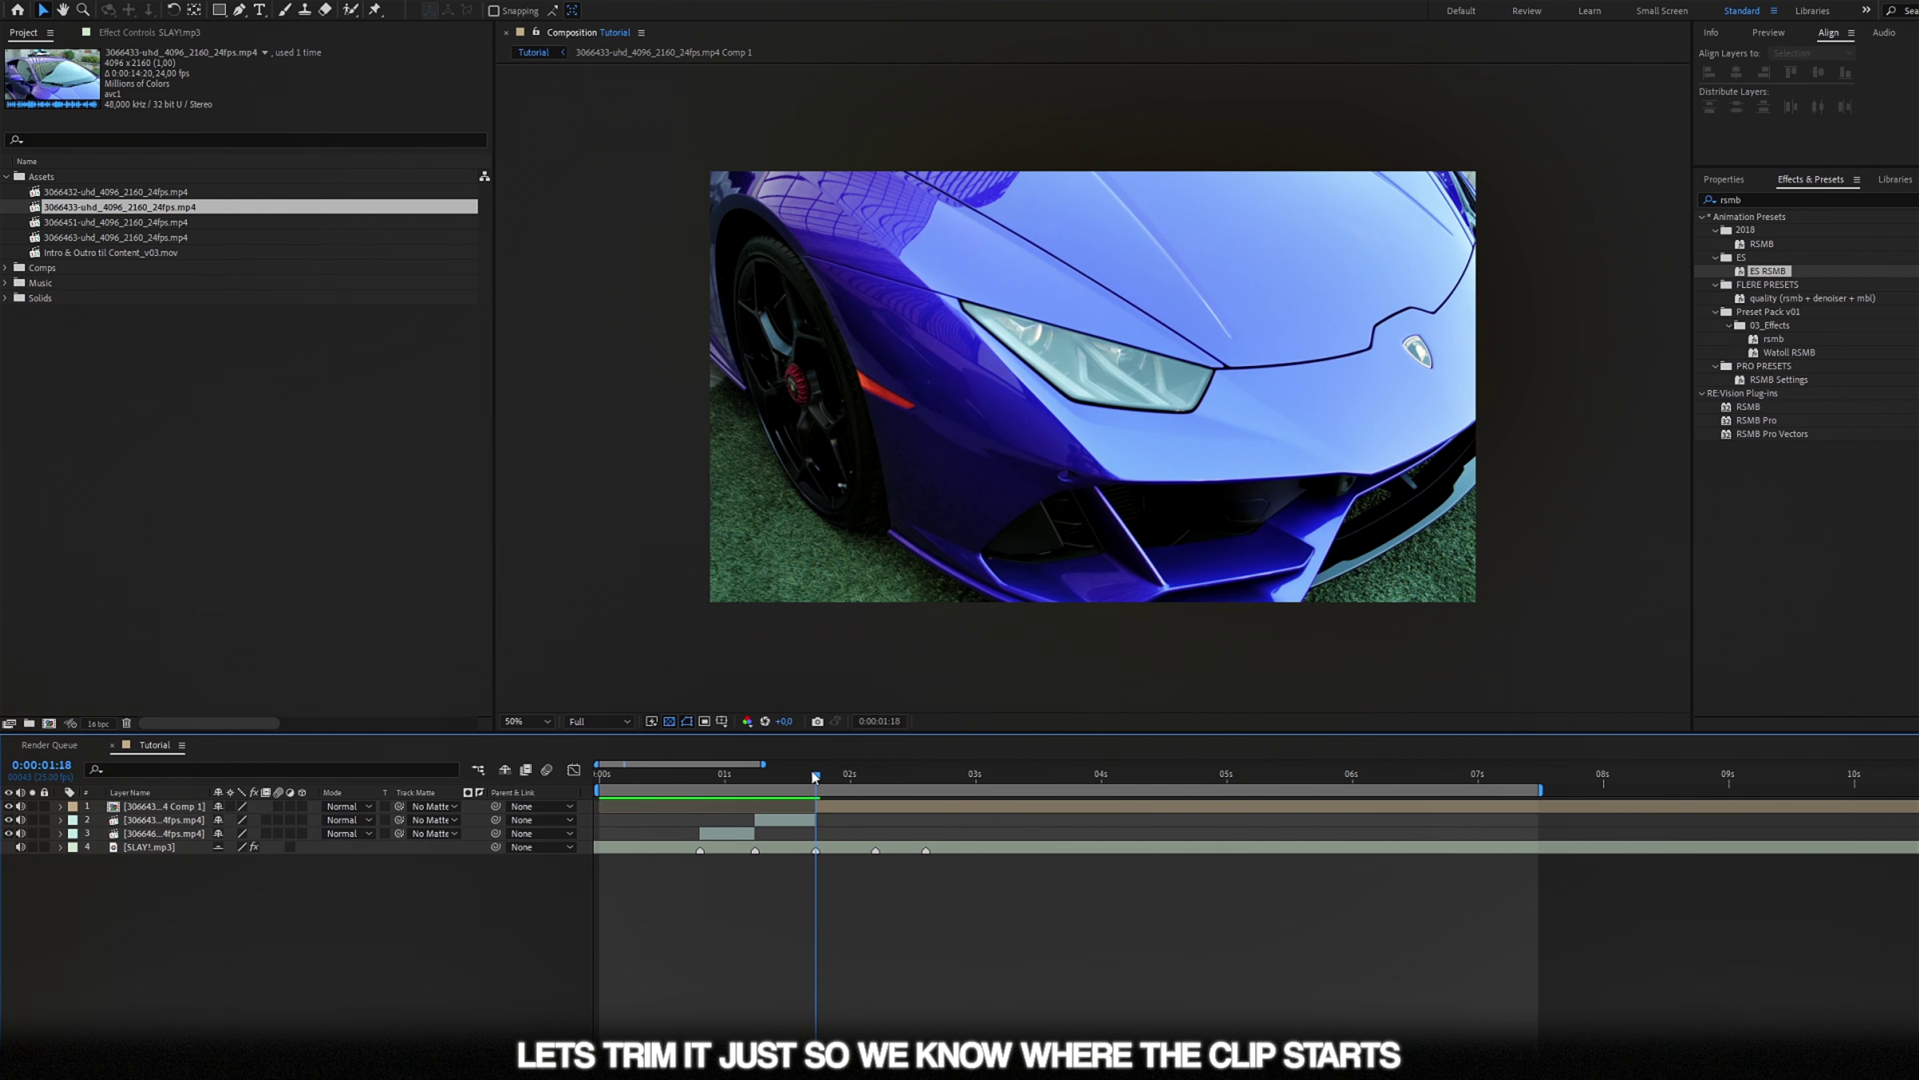
pyautogui.click(850, 806)
# Enable time remapping at 0:00:01:18 and pull the end keyframe earlier to speed up the clip
pyautogui.press('-')
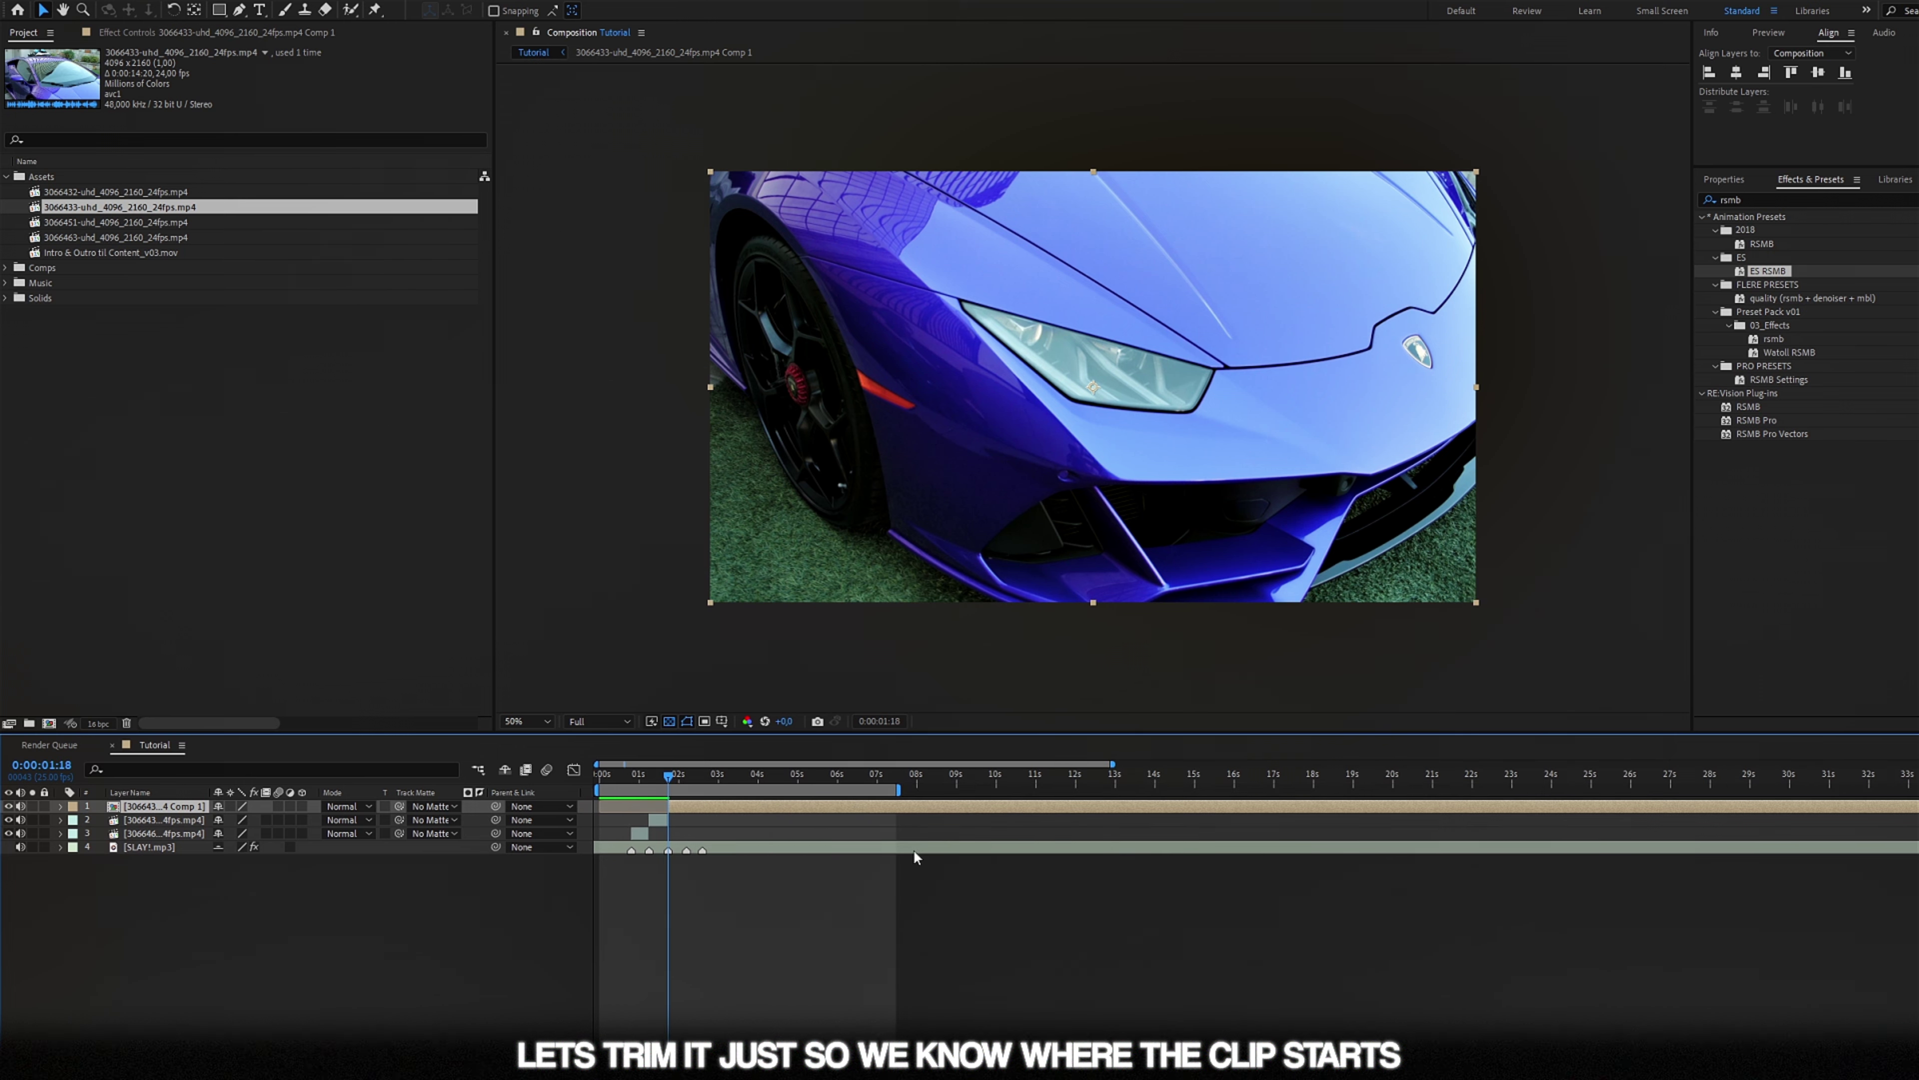
pyautogui.press('=')
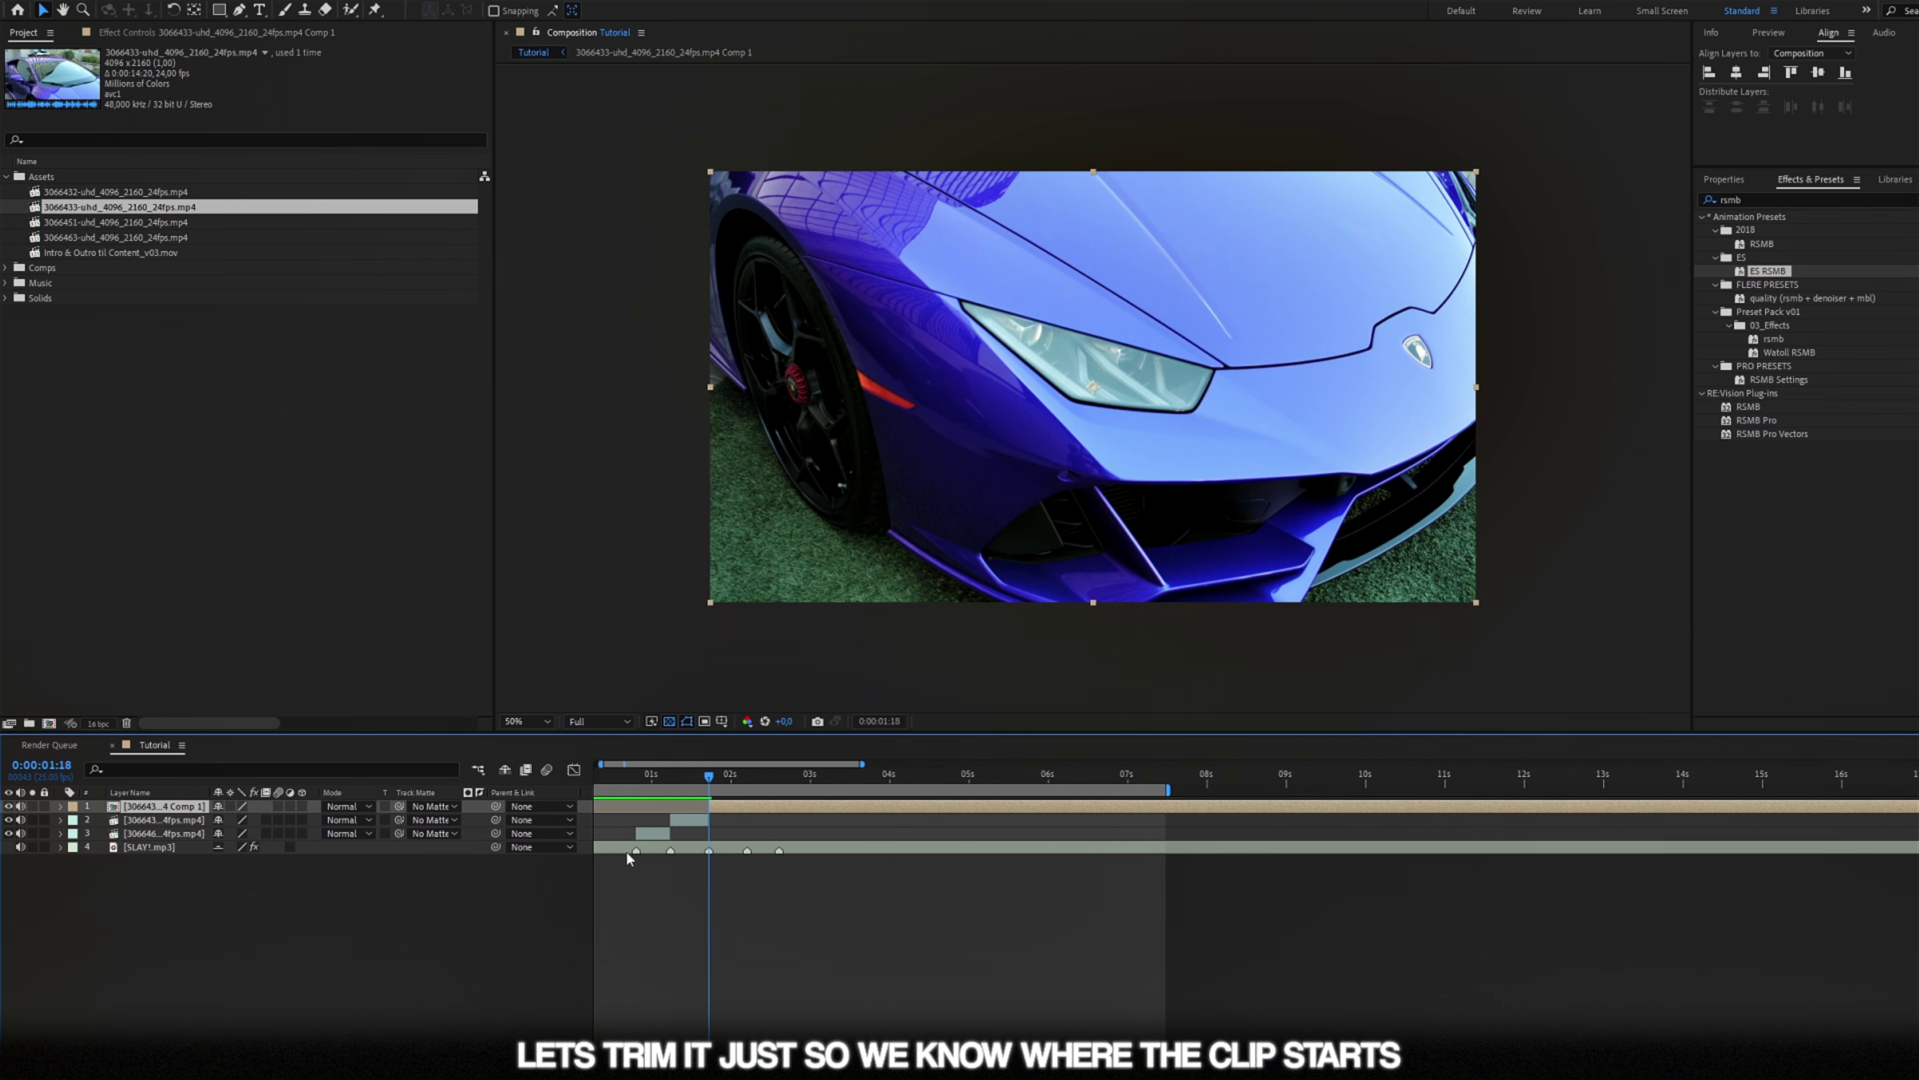
pyautogui.click(637, 774)
pyautogui.moveTo(637, 774); pyautogui.dragTo(709, 776)
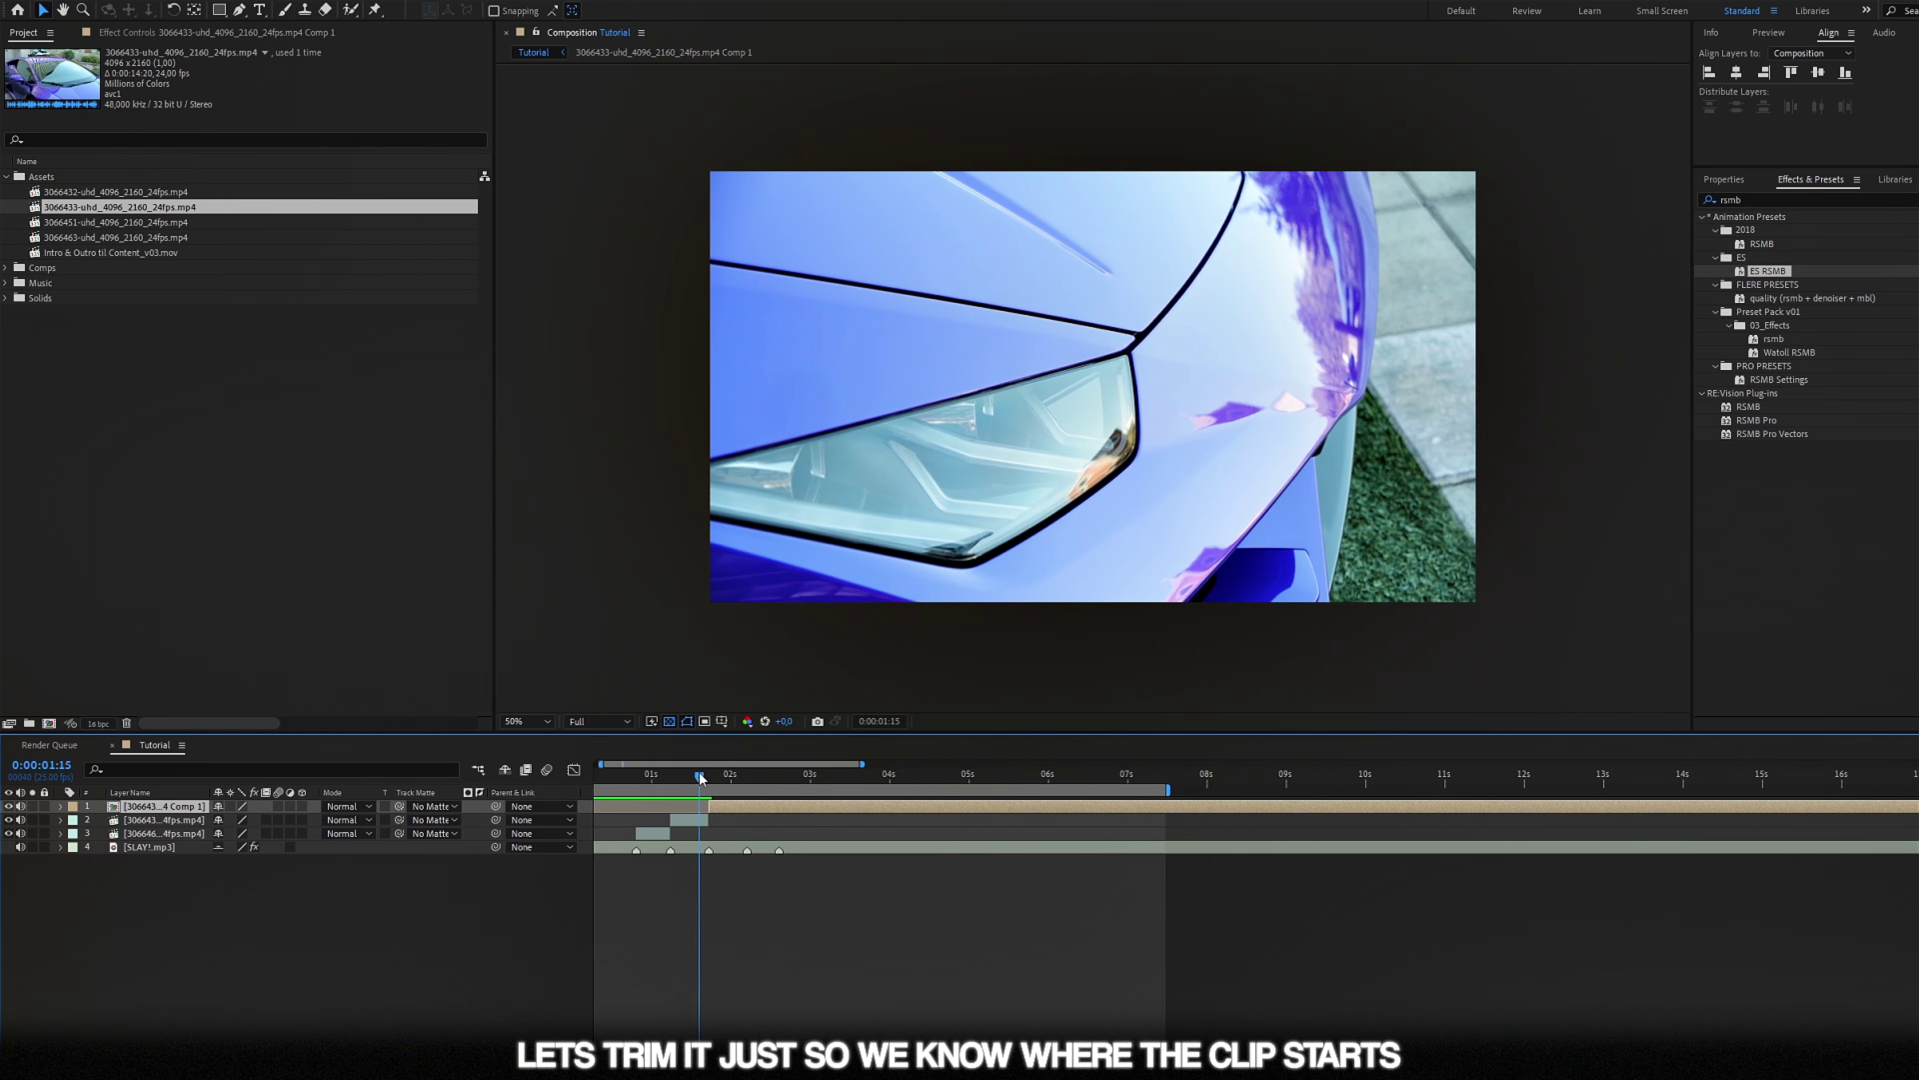
pyautogui.hotkey('ctrl', 'alt', 't')
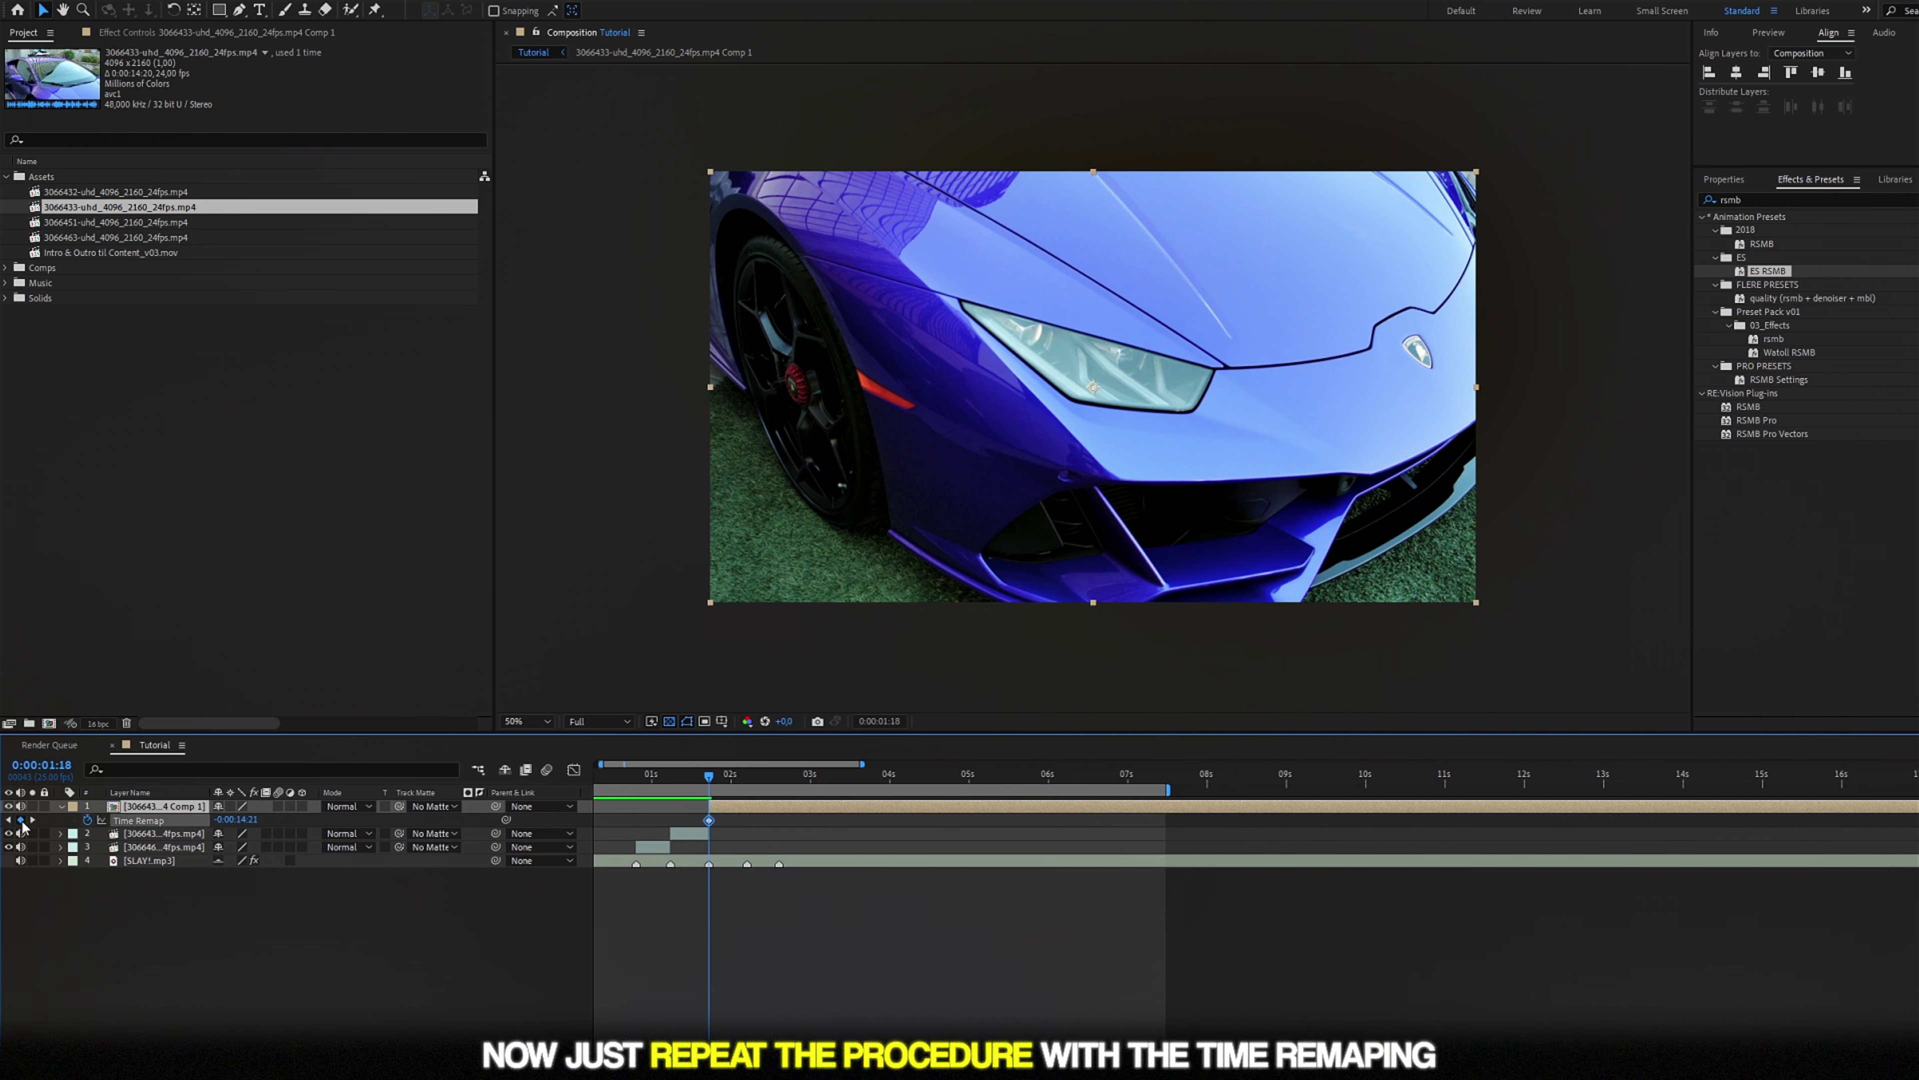
pyautogui.scroll(2, 689, 788)
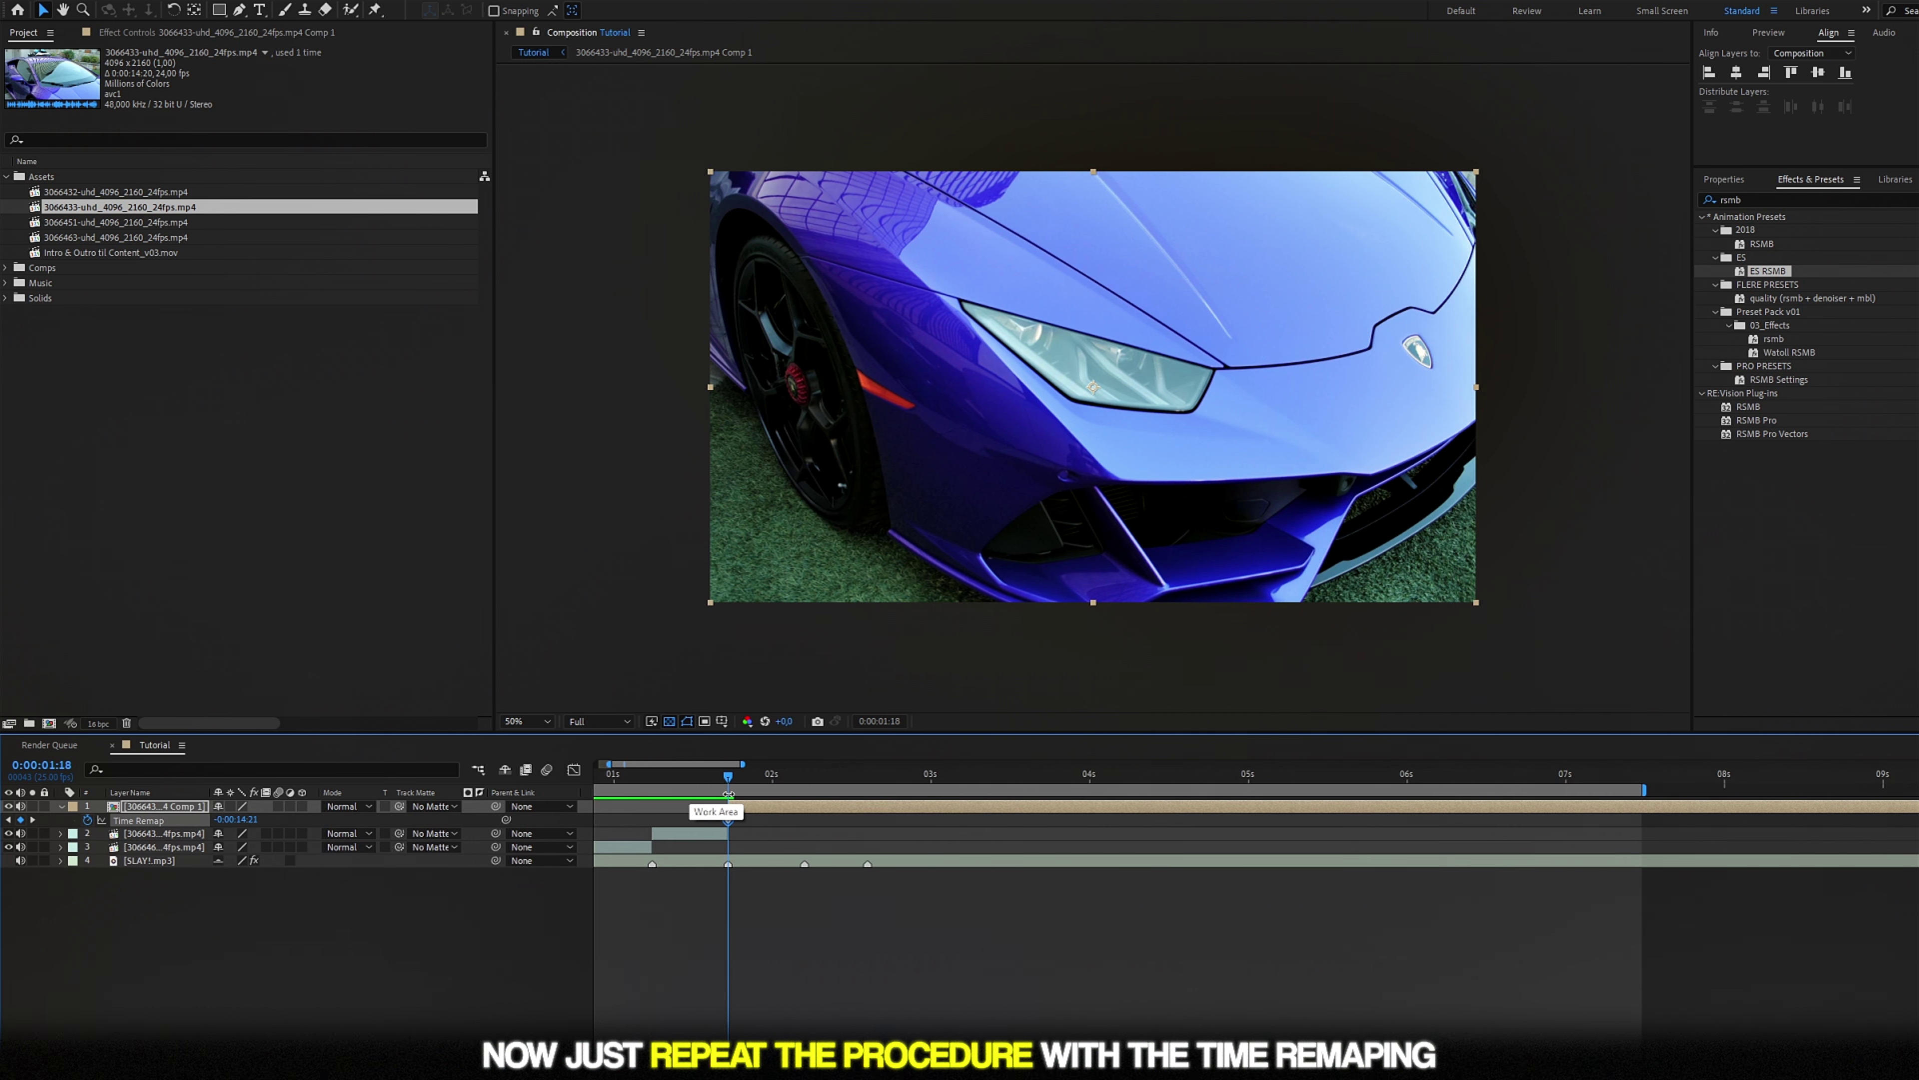
pyautogui.moveTo(728, 775); pyautogui.dragTo(1052, 776)
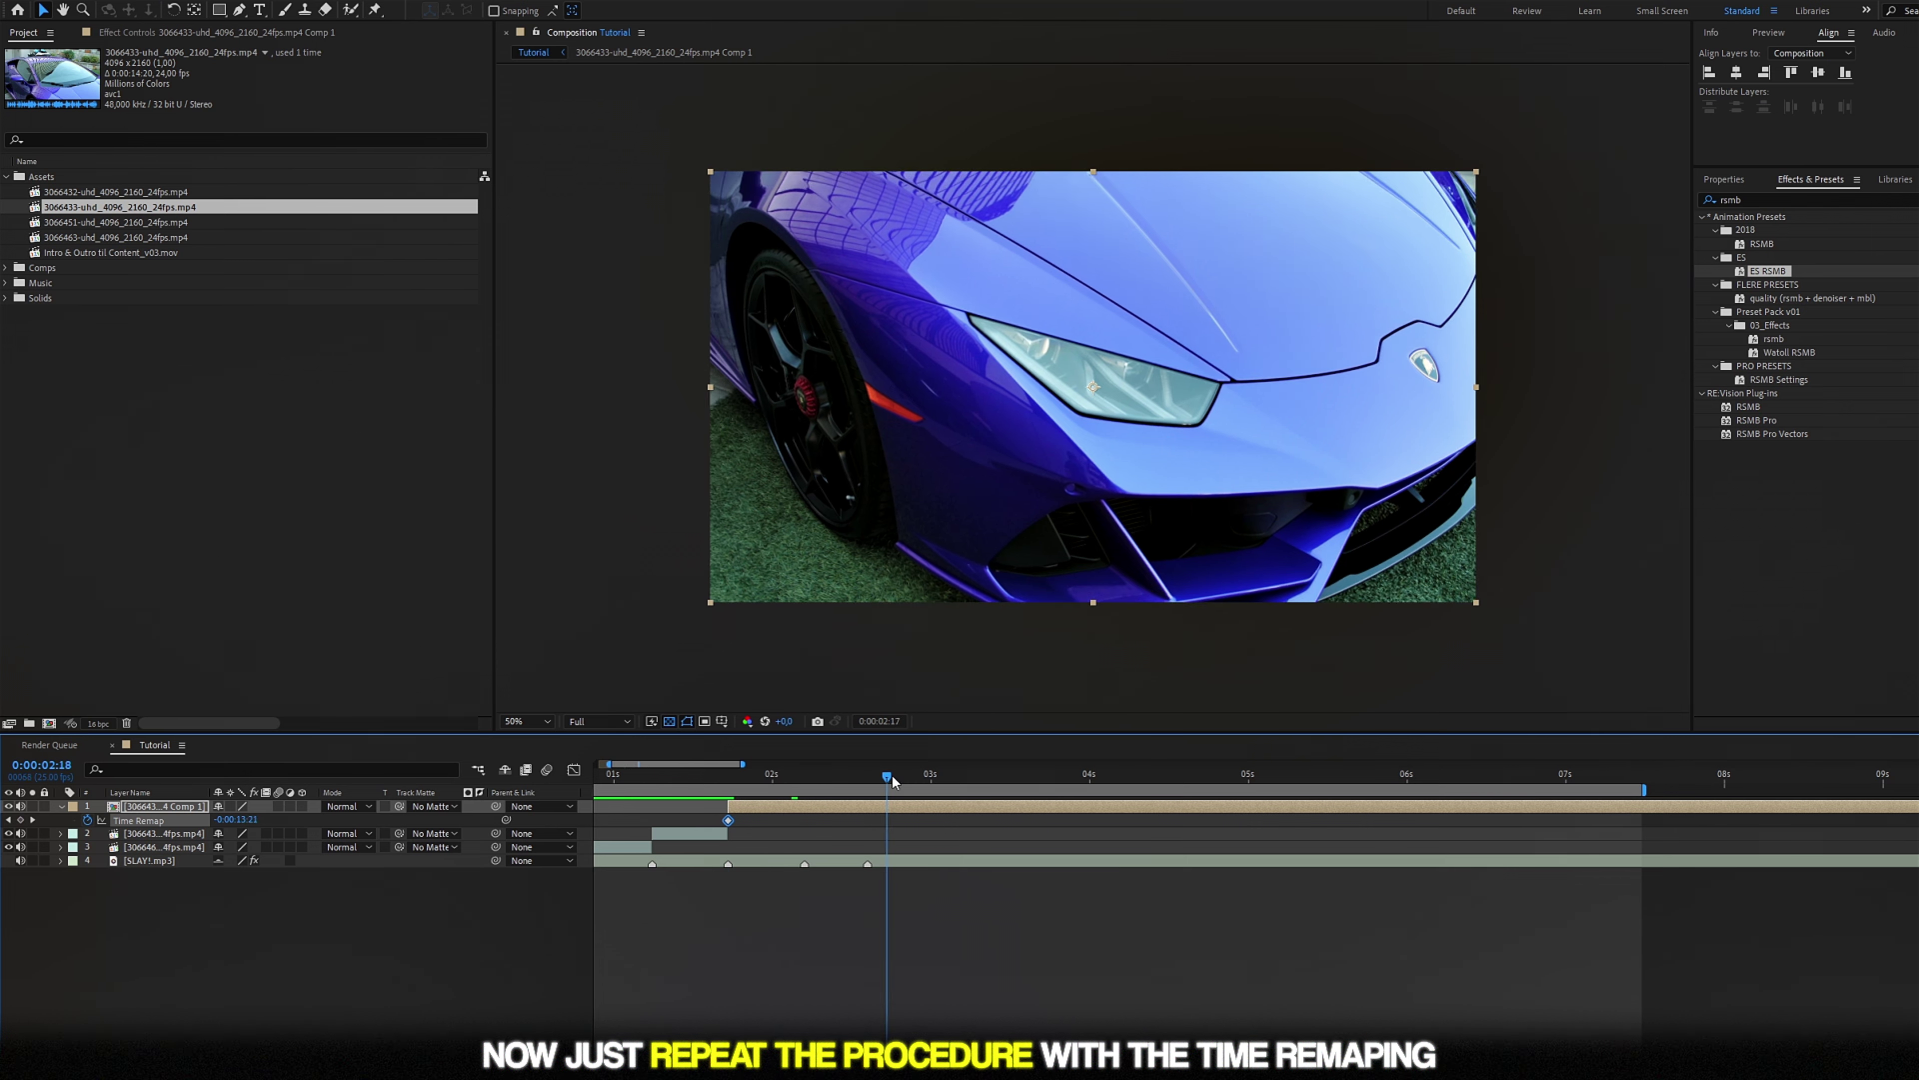
pyautogui.moveTo(1056, 774)
pyautogui.mouseDown()
pyautogui.moveTo(1297, 780)
pyautogui.moveTo(1254, 777)
pyautogui.mouseUp()
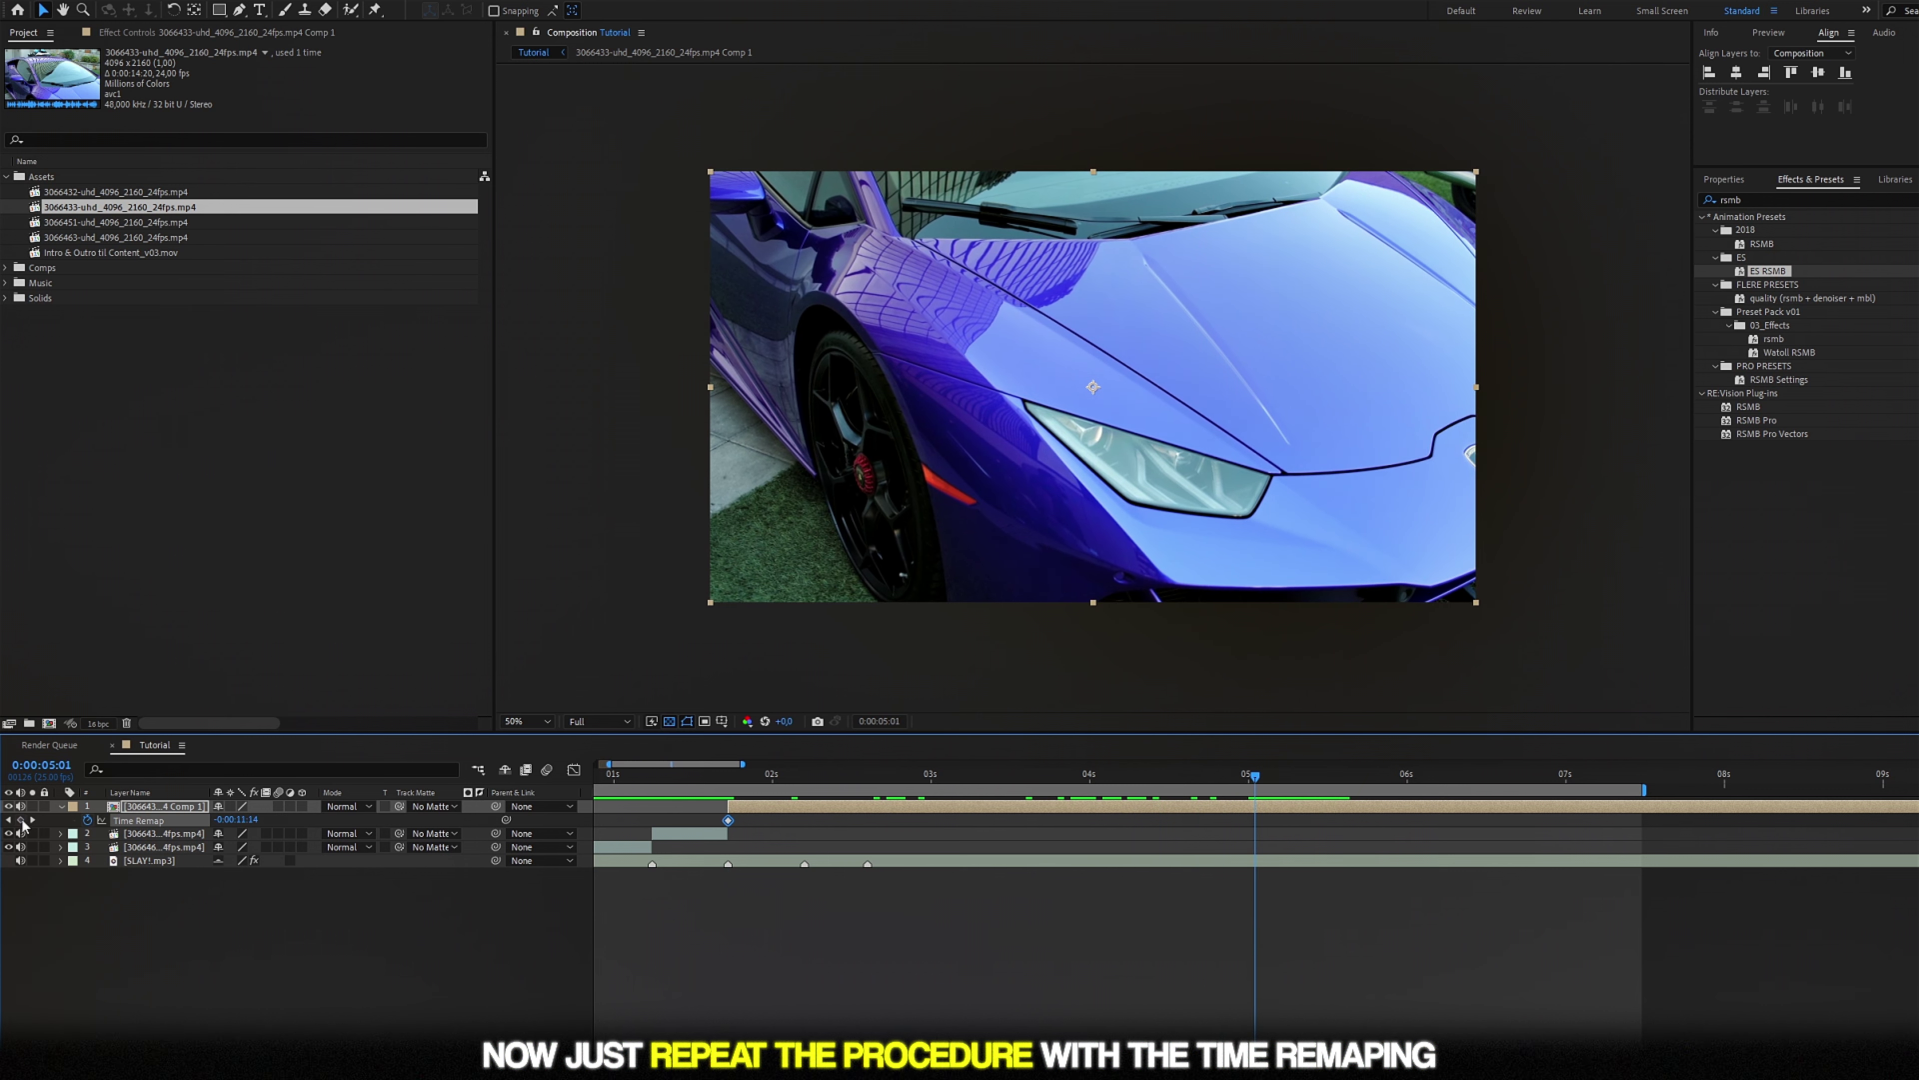
pyautogui.moveTo(1255, 821)
pyautogui.mouseDown()
pyautogui.moveTo(752, 824)
pyautogui.moveTo(807, 778)
pyautogui.mouseUp()
pyautogui.scroll(3, 751, 829)
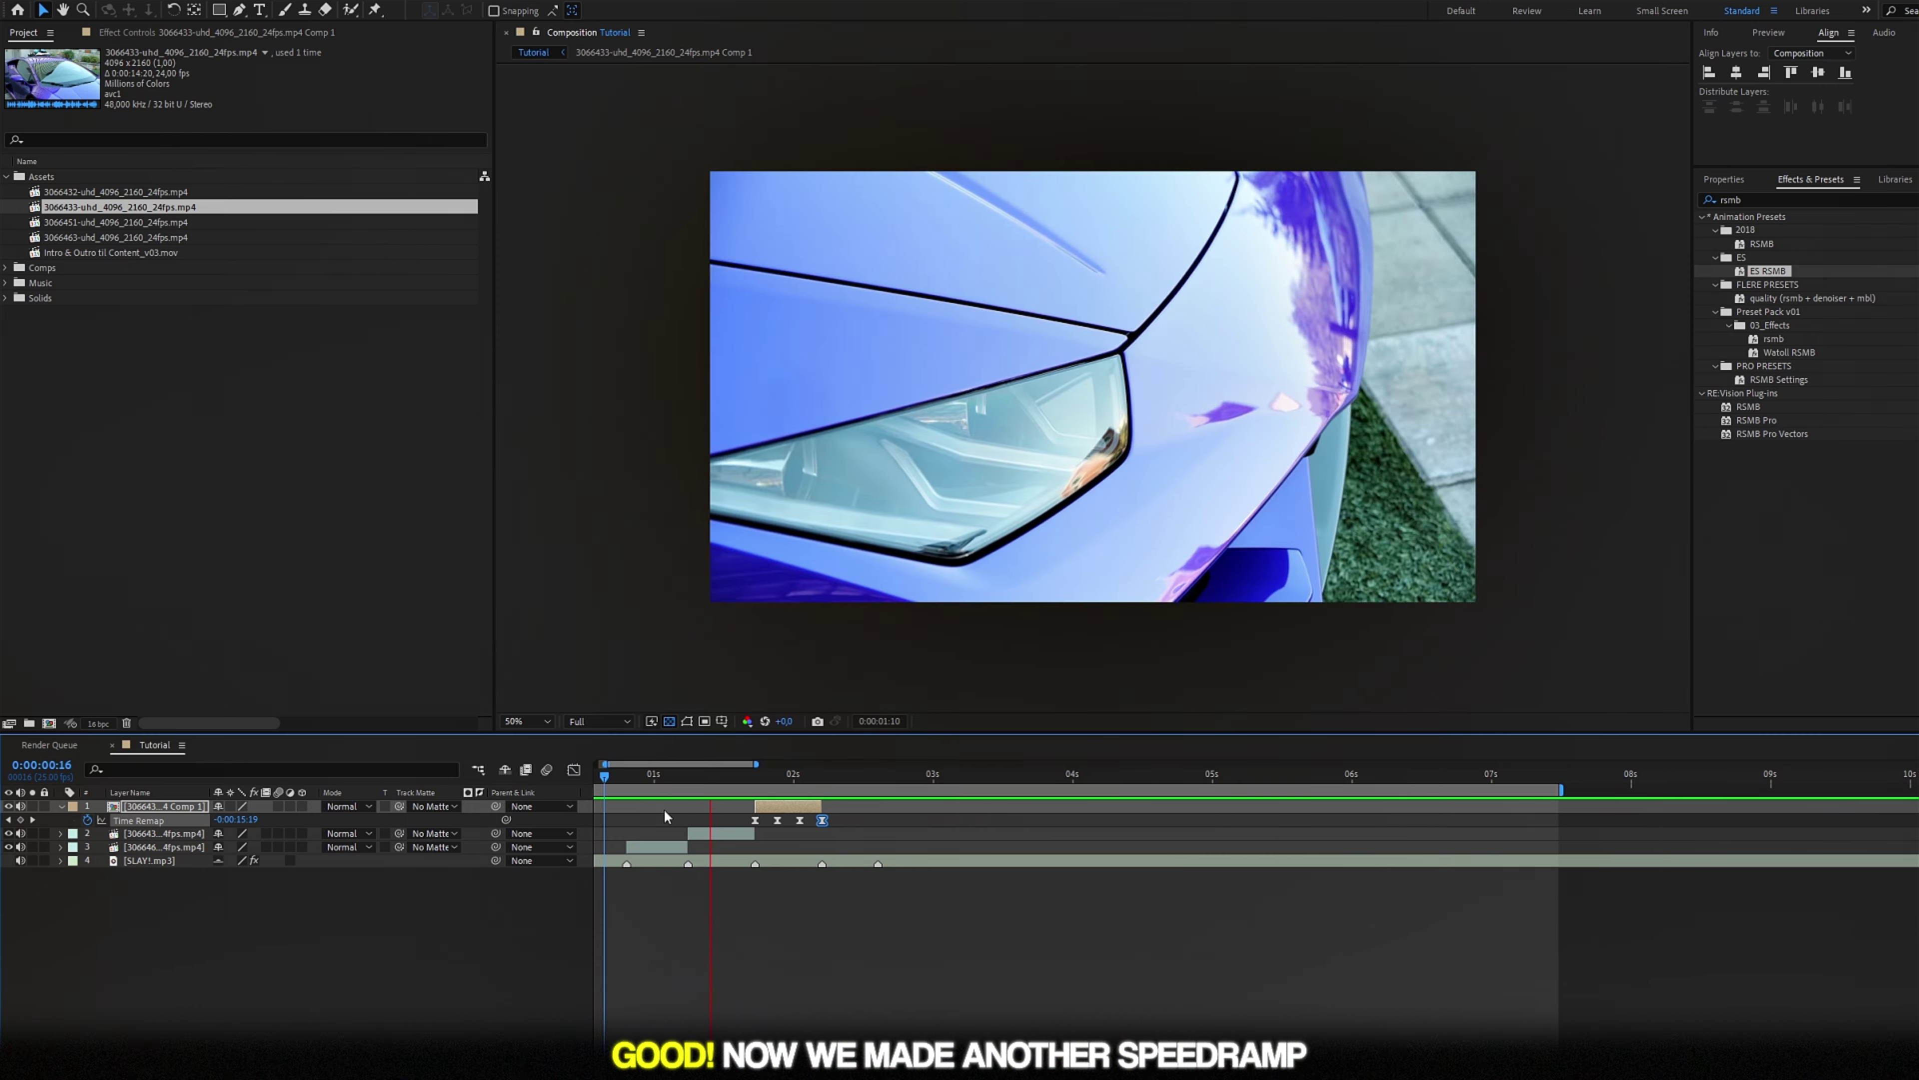
# Add 3066451-uhd_4096_2160_24fps.mp4 as a layer where the next clip starts, then preview the sequence
pyautogui.click(617, 779)
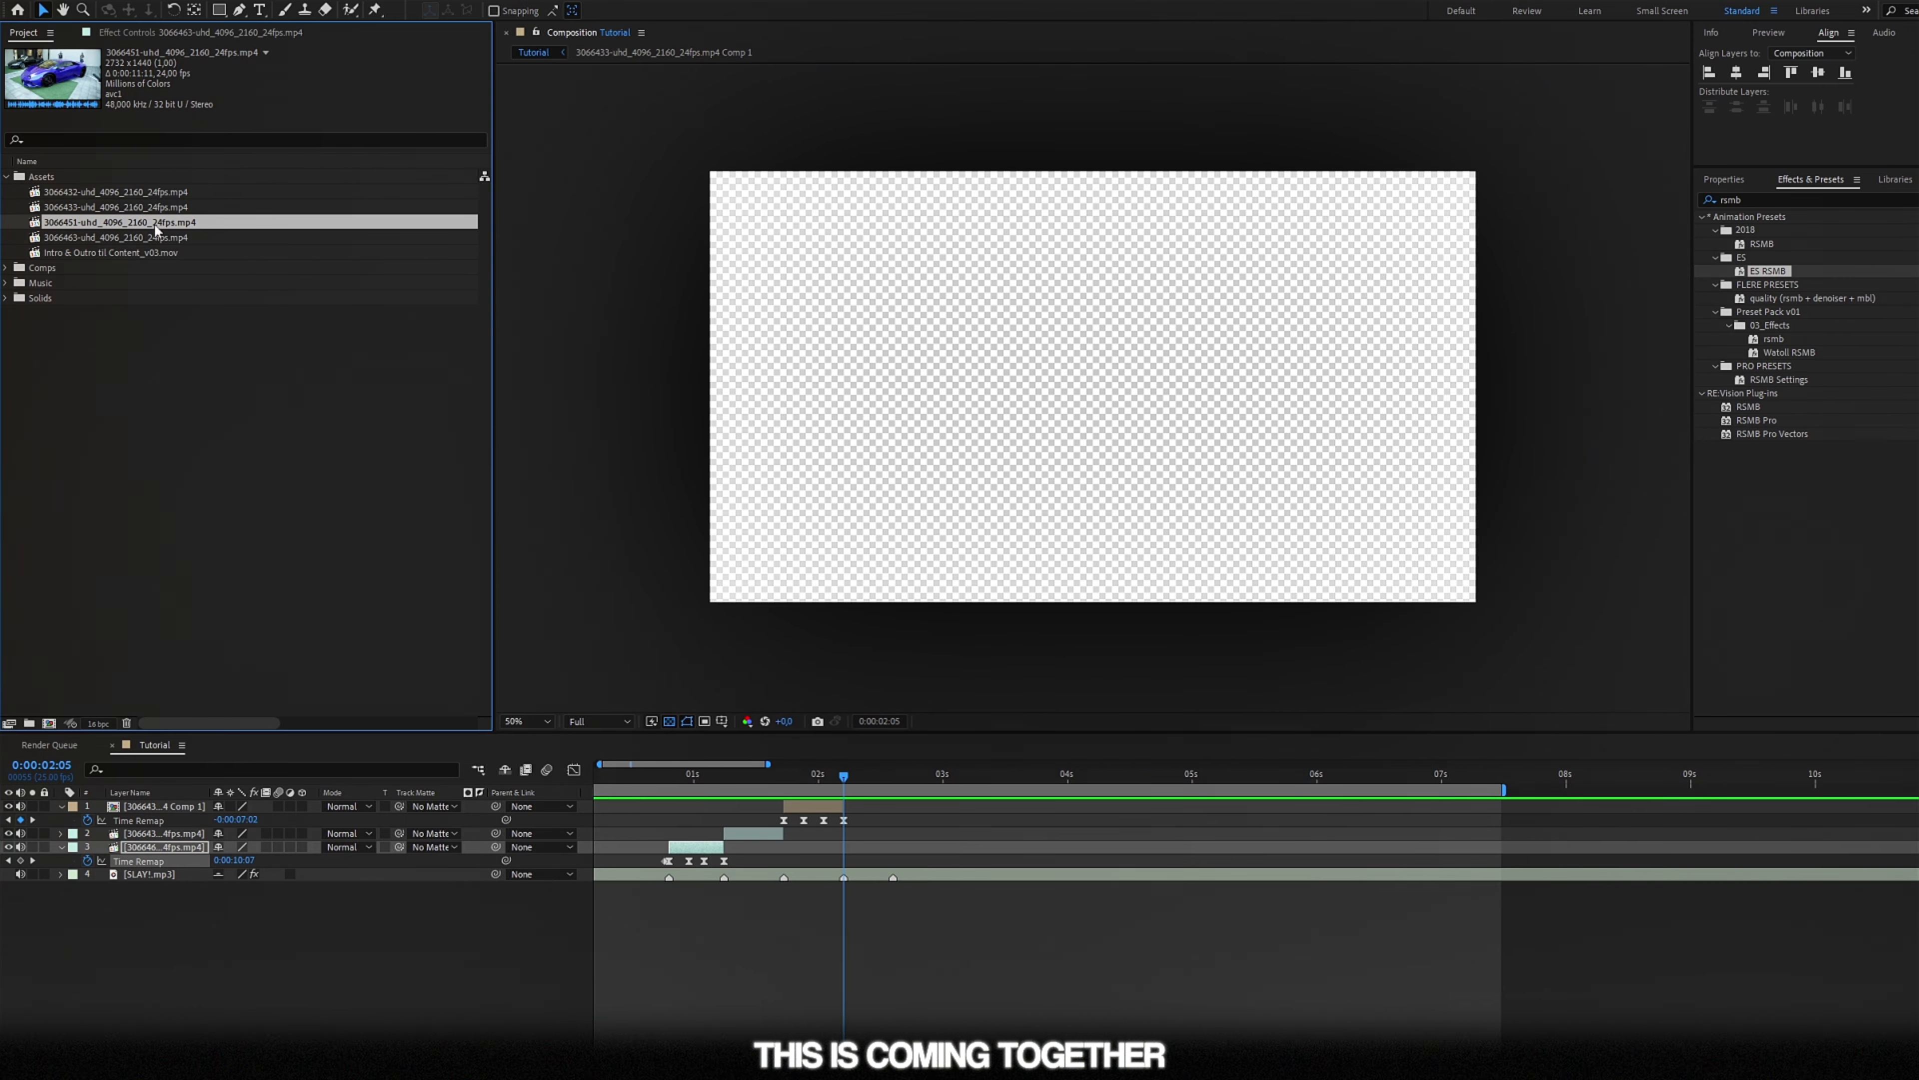
pyautogui.moveTo(157, 230); pyautogui.dragTo(844, 792)
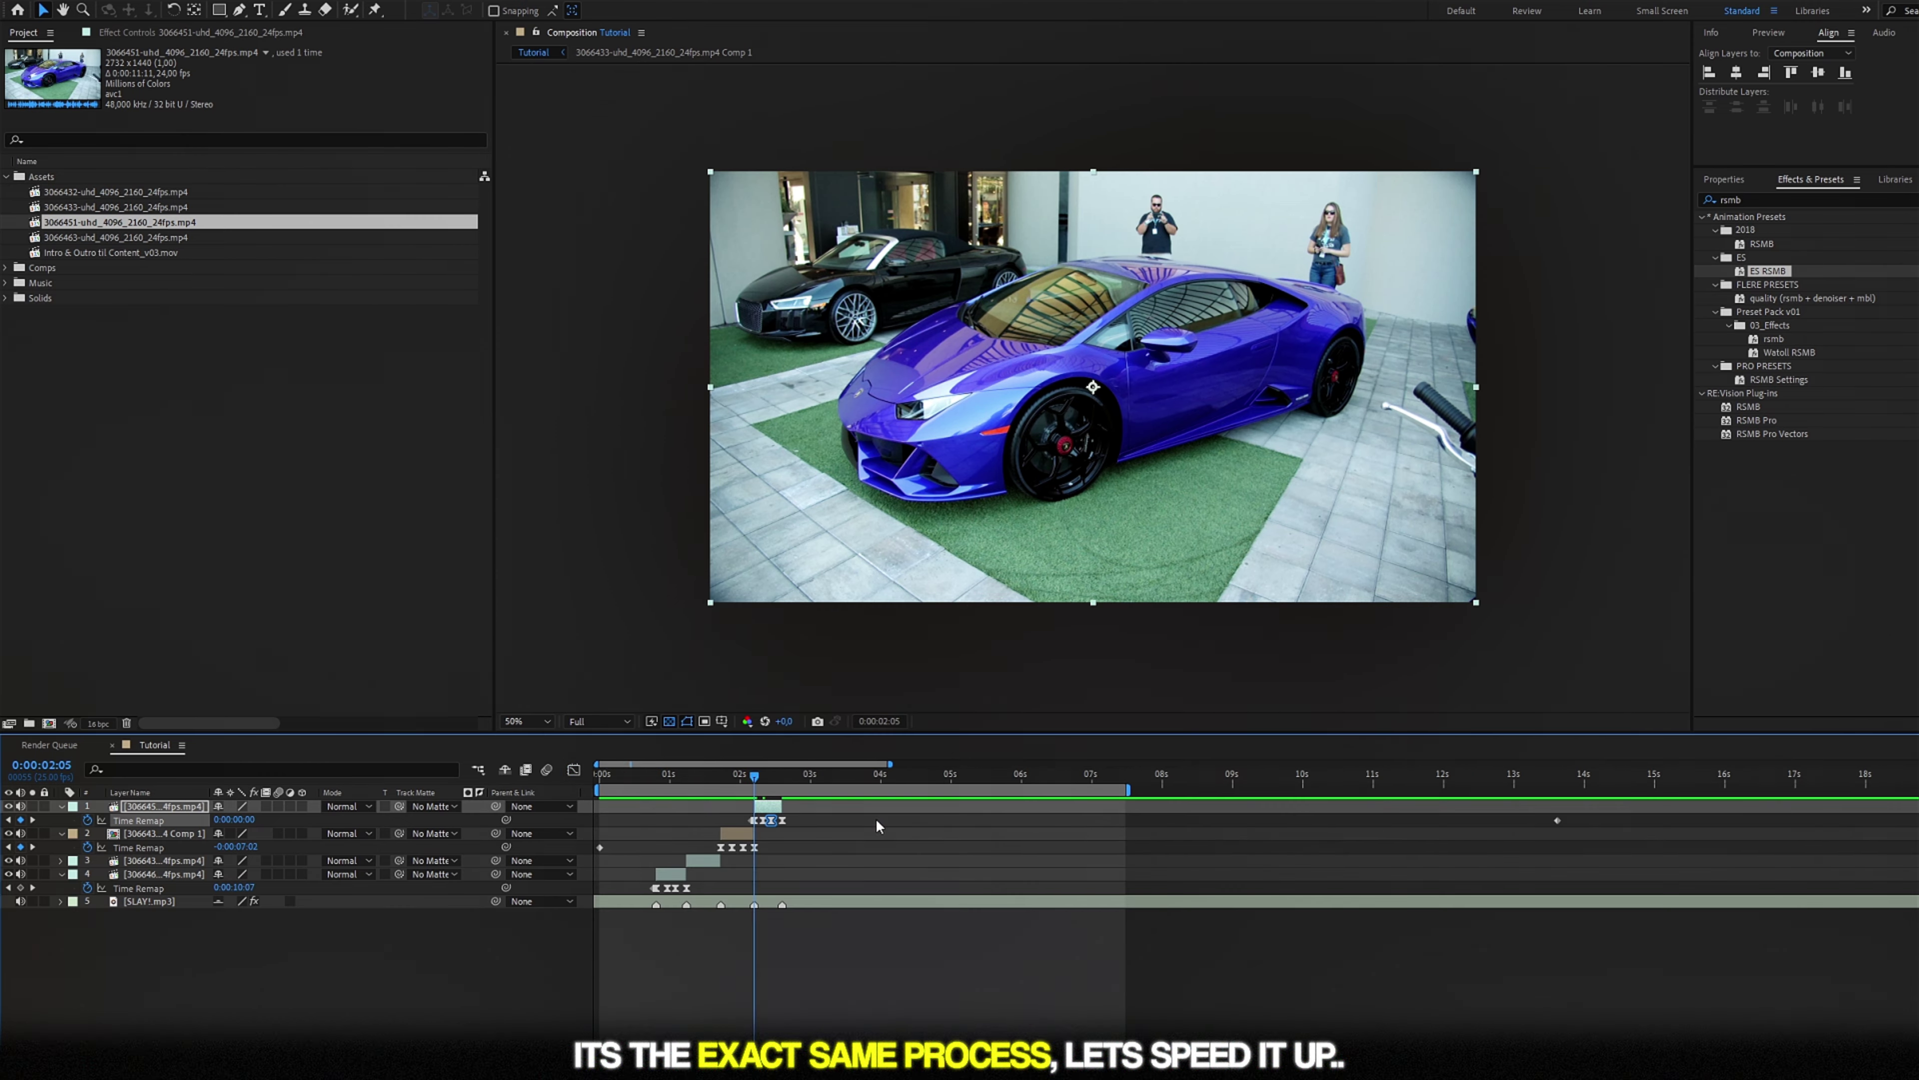
pyautogui.click(630, 775)
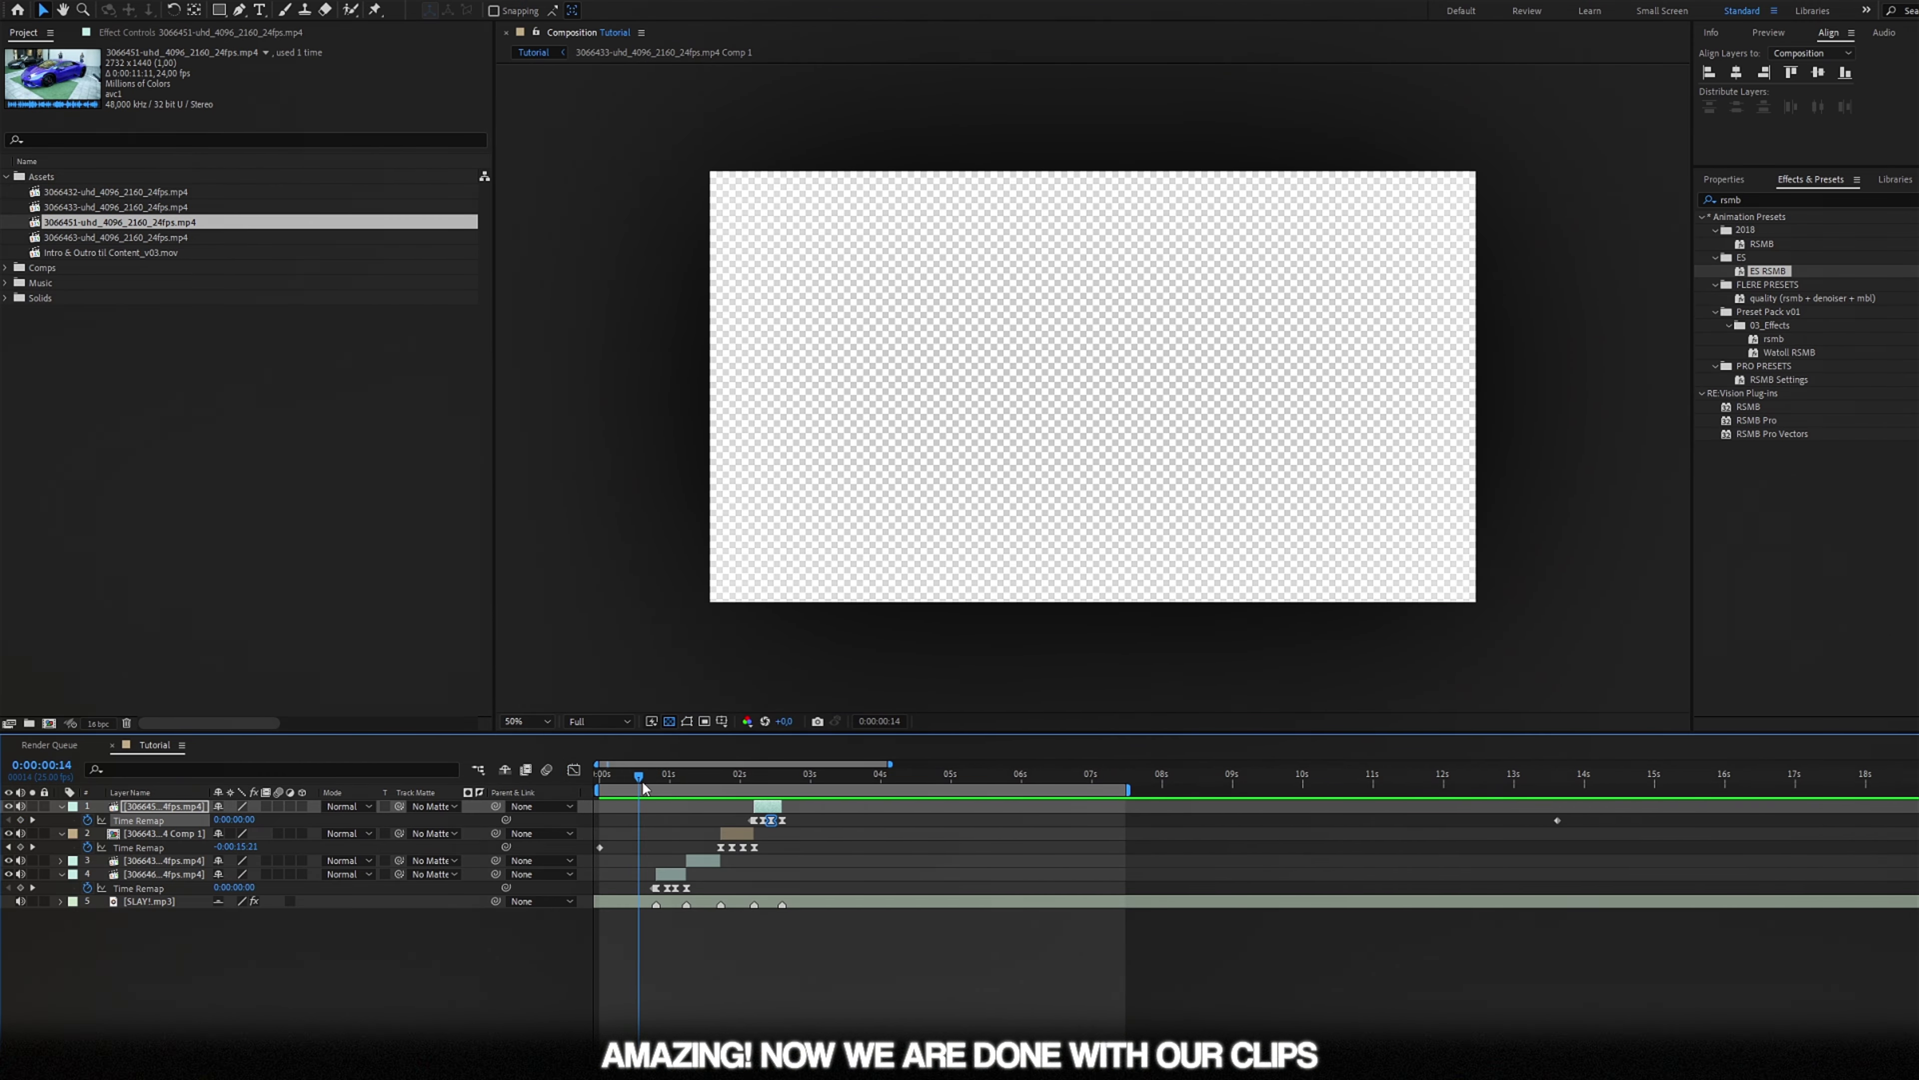
pyautogui.press('space')
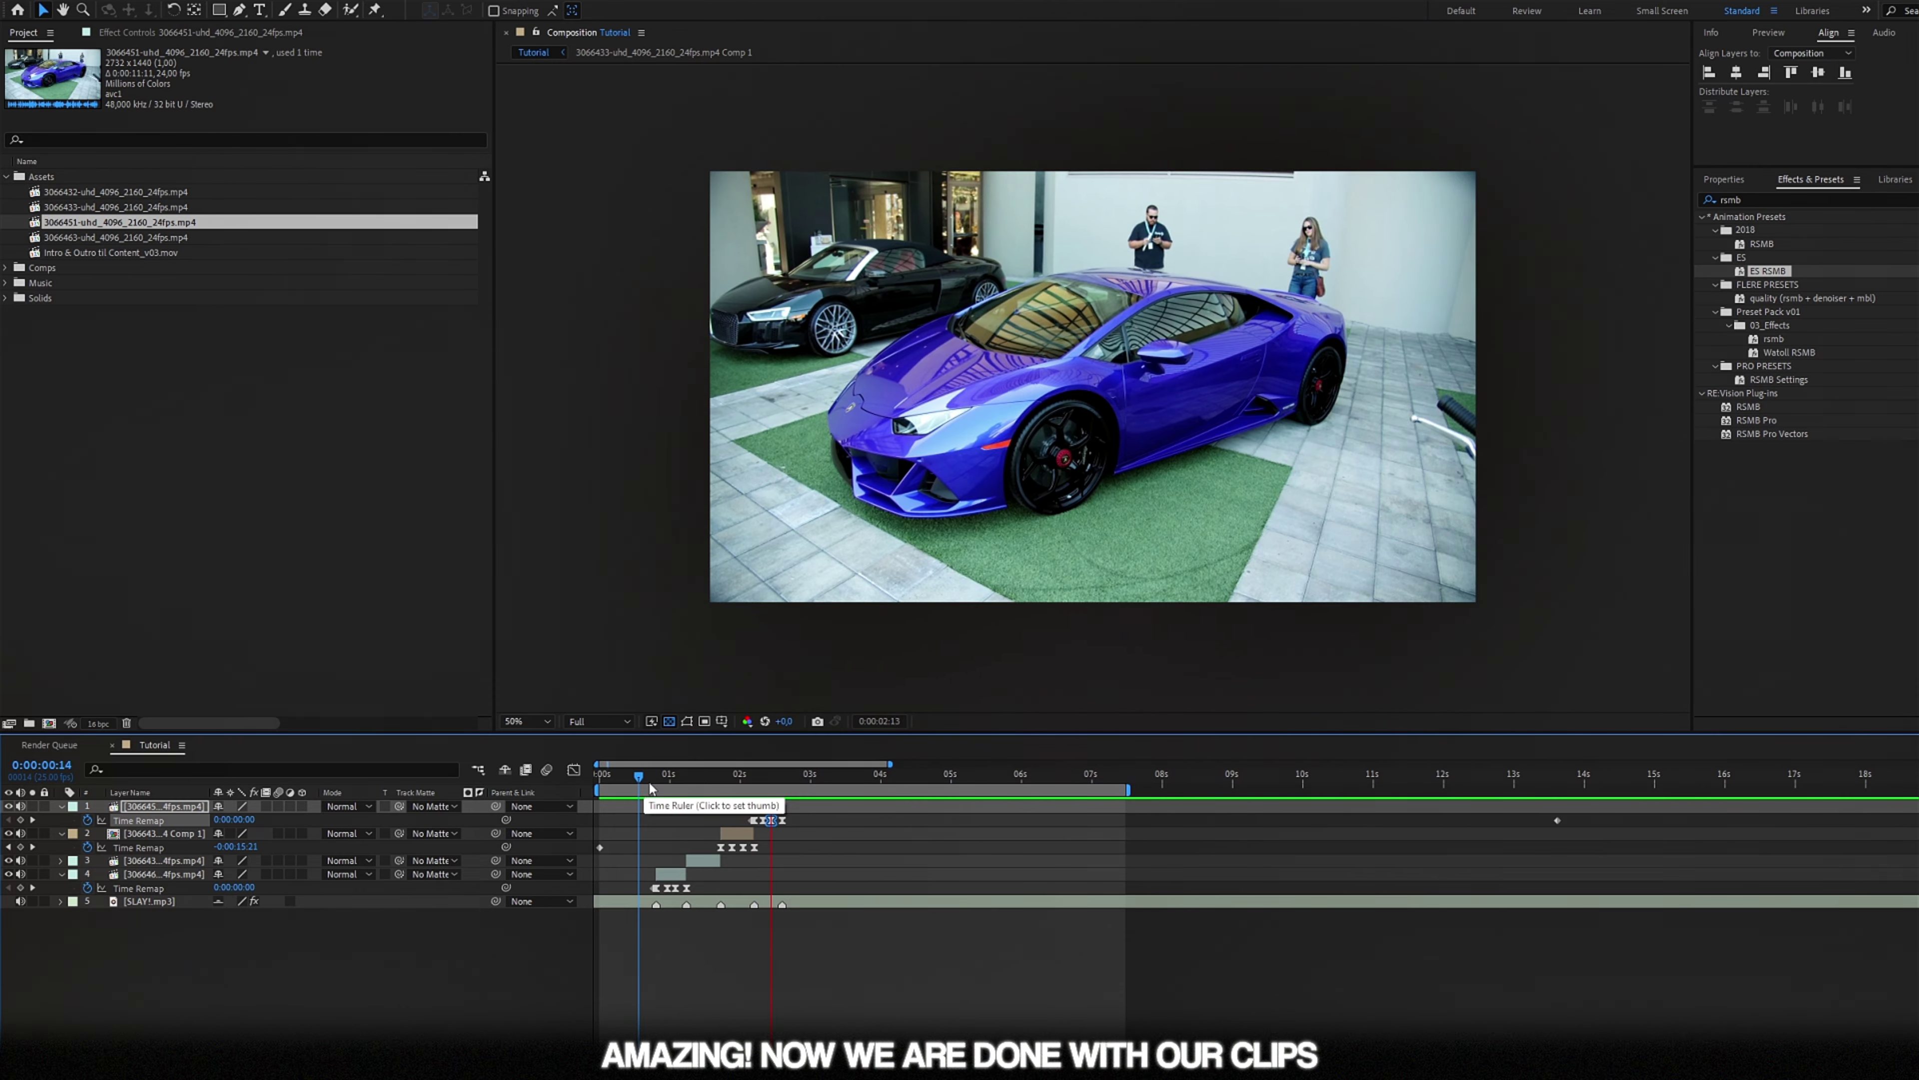
pyautogui.press('space')
pyautogui.press('space')
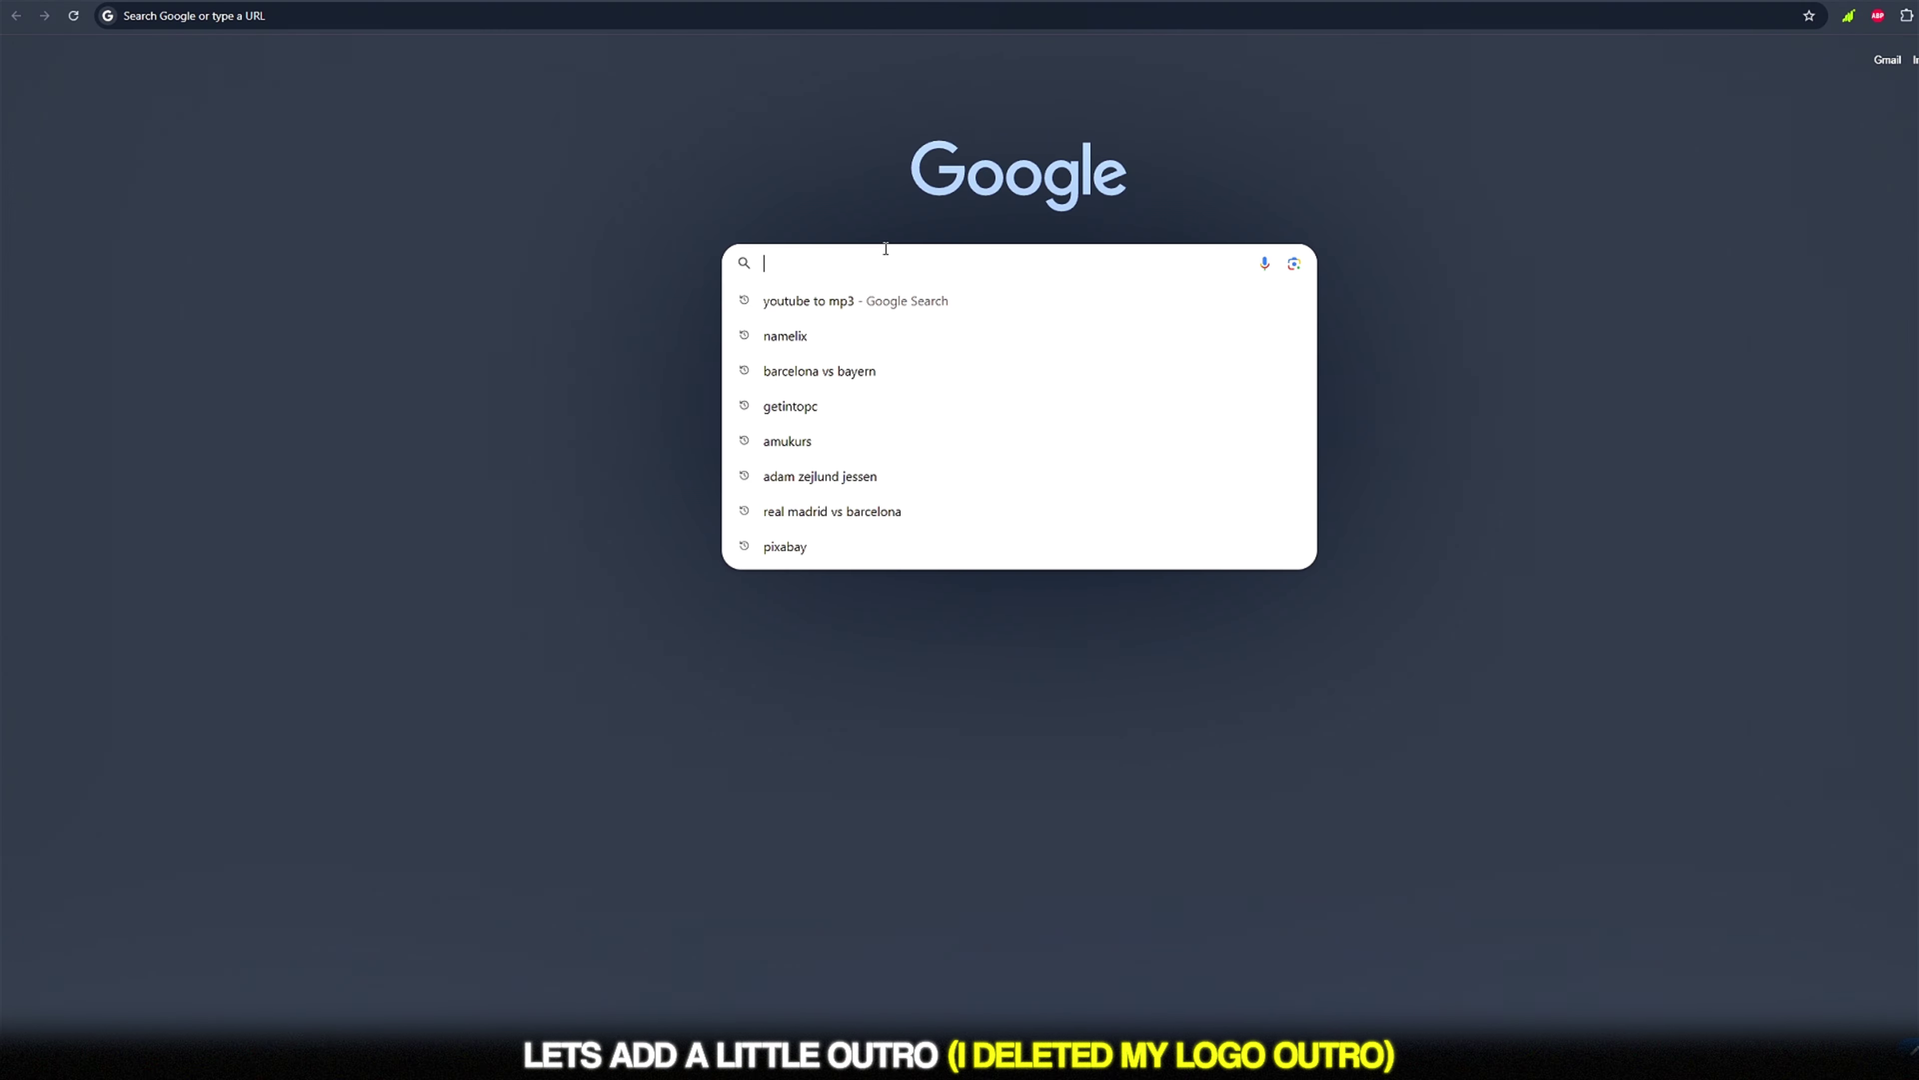
# Search Google Images for 'lamborghini logo png' and drag the logo into the 03_Speed Ramp Tutorial folder
pyautogui.write('lamborghini ')
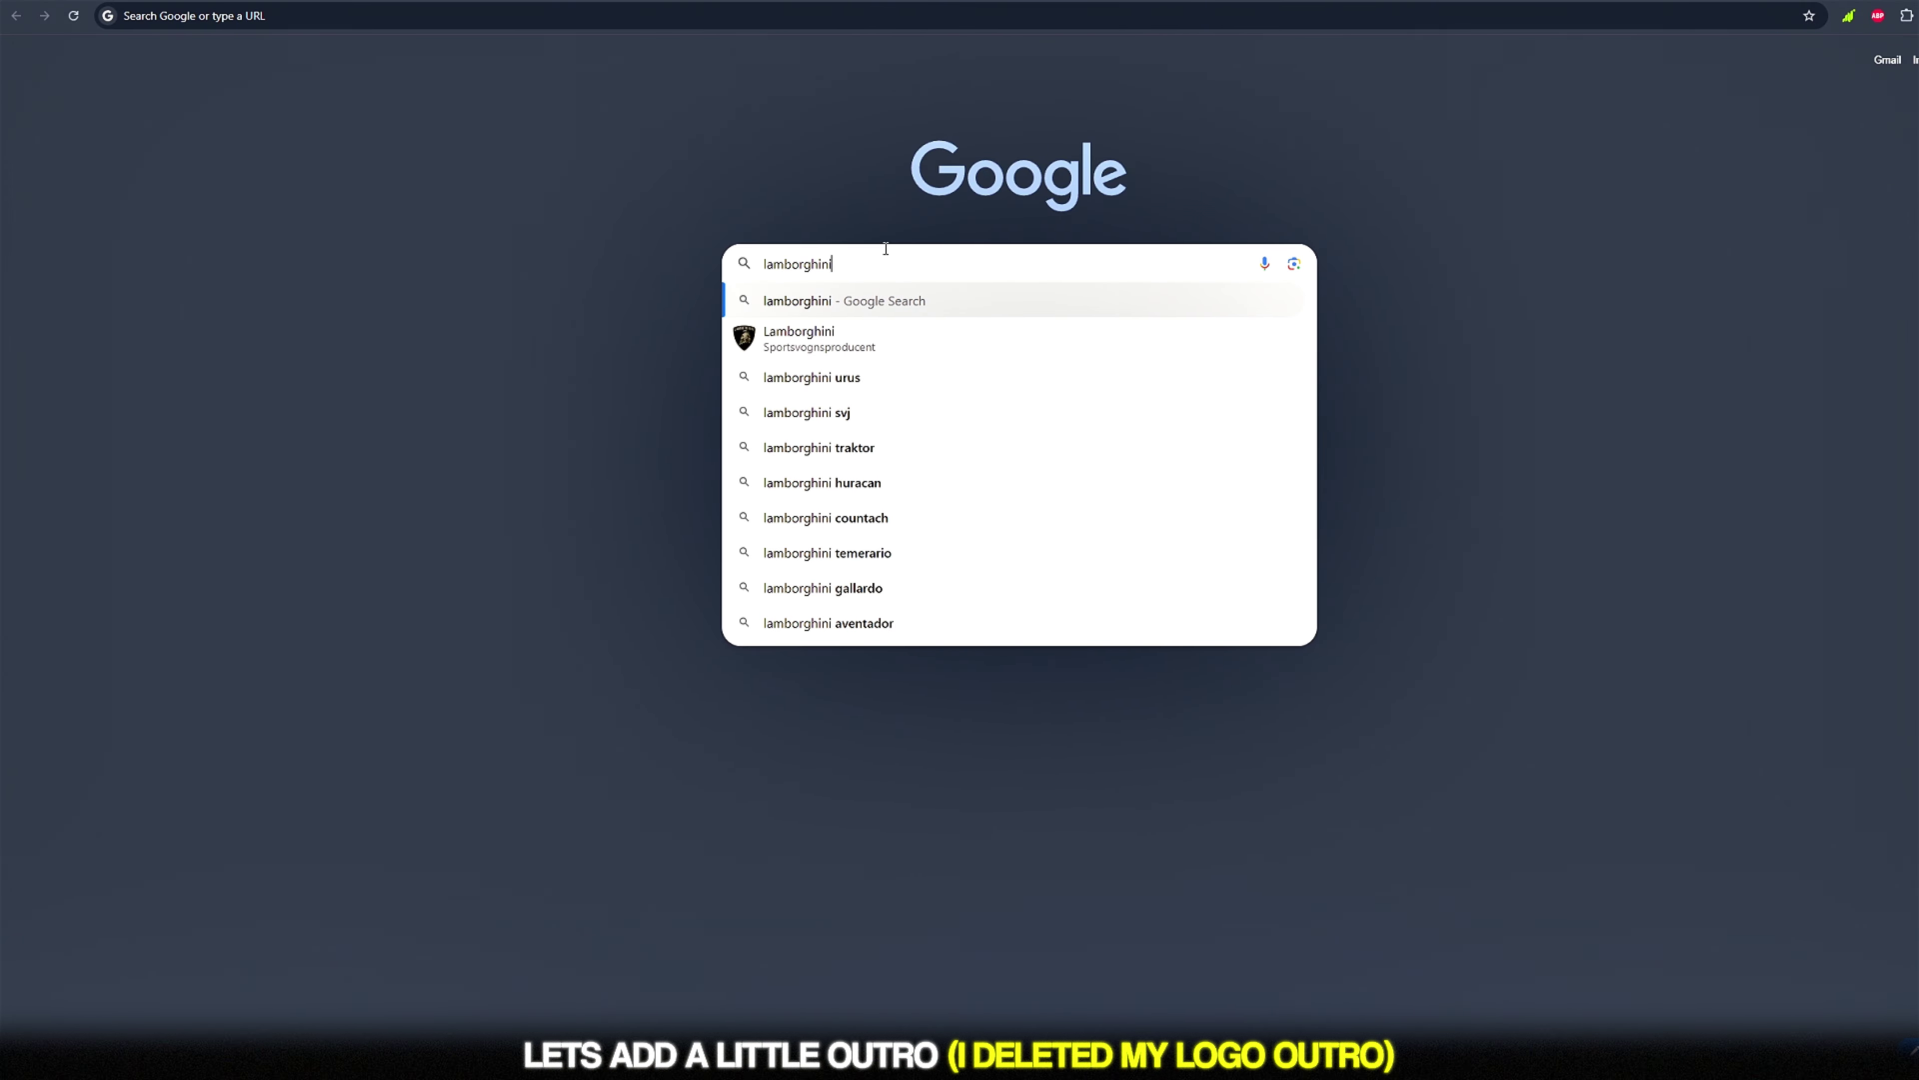
pyautogui.write('logo png')
pyautogui.press('Return')
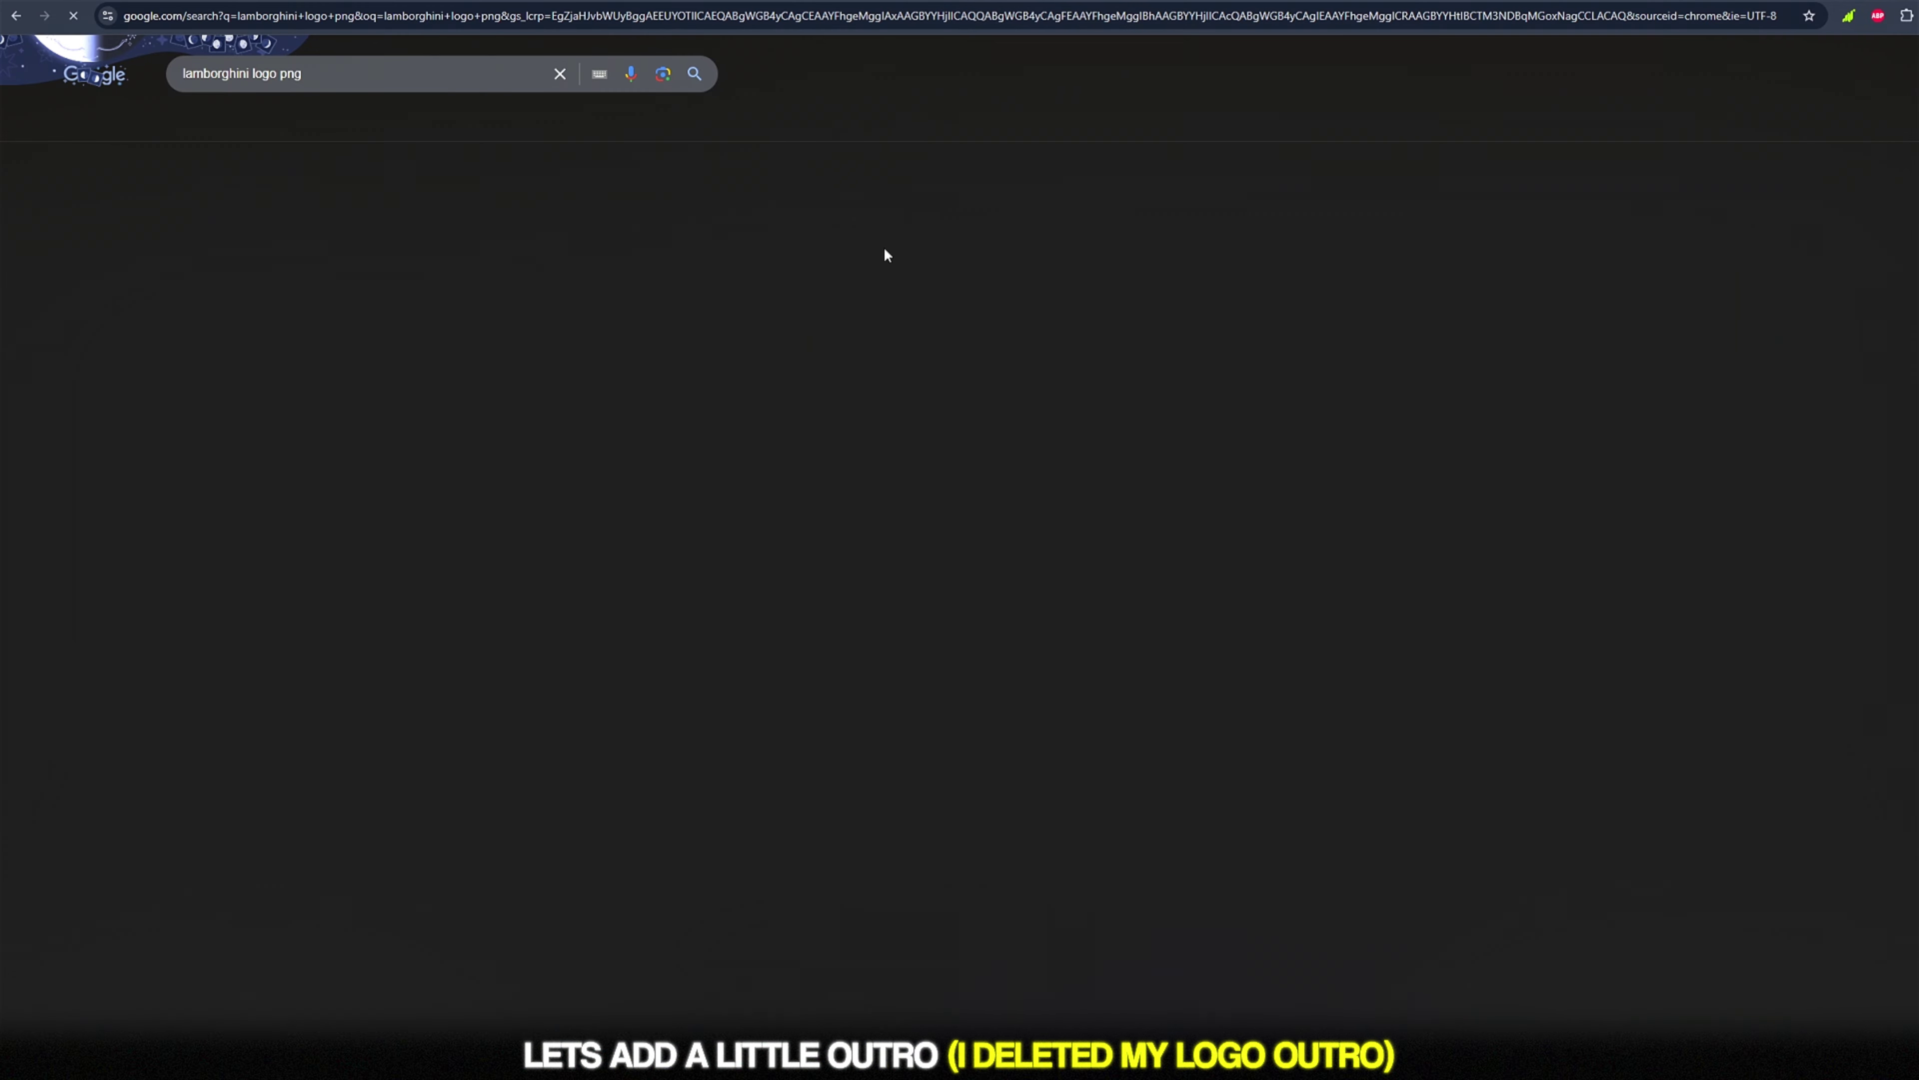
pyautogui.click(236, 126)
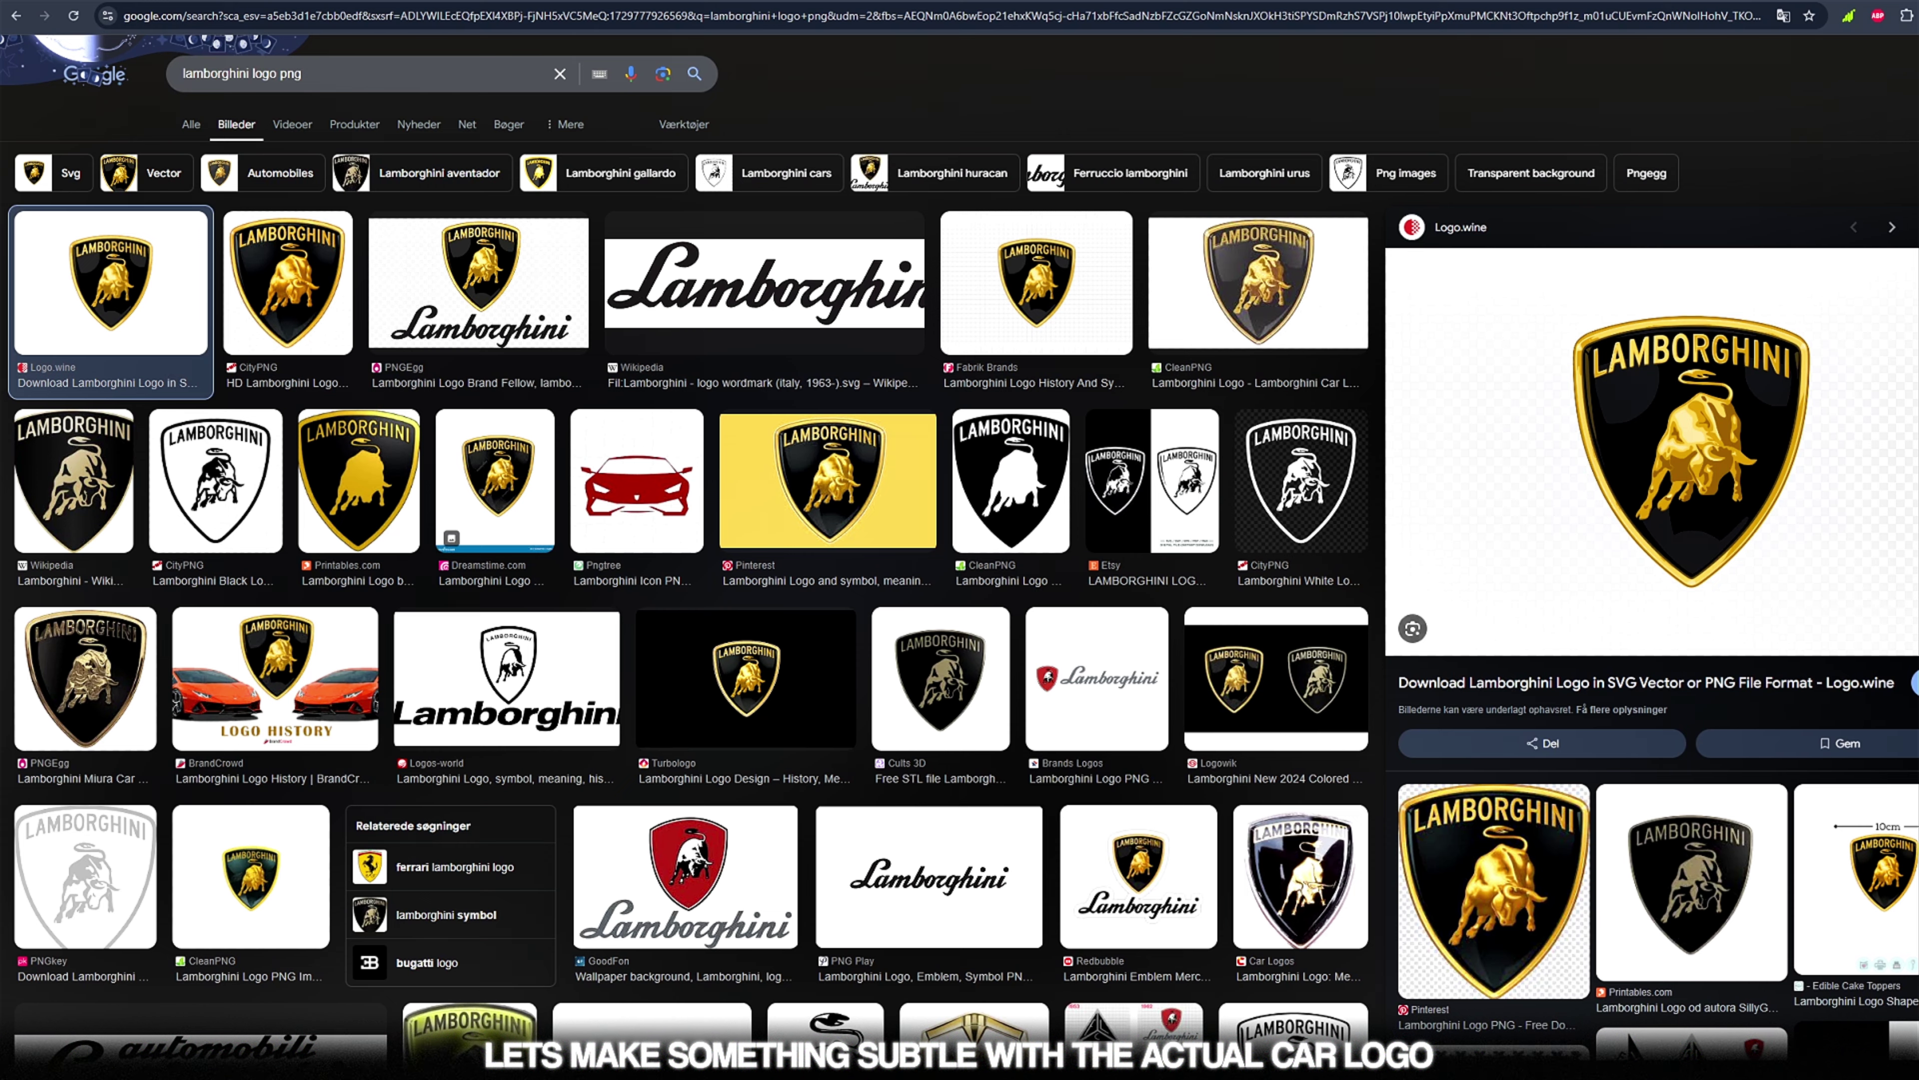
pyautogui.hotkey('alt', 'Tab')
pyautogui.moveTo(1844, 363)
pyautogui.mouseDown()
pyautogui.moveTo(1026, 492)
pyautogui.moveTo(1010, 518)
pyautogui.mouseUp()
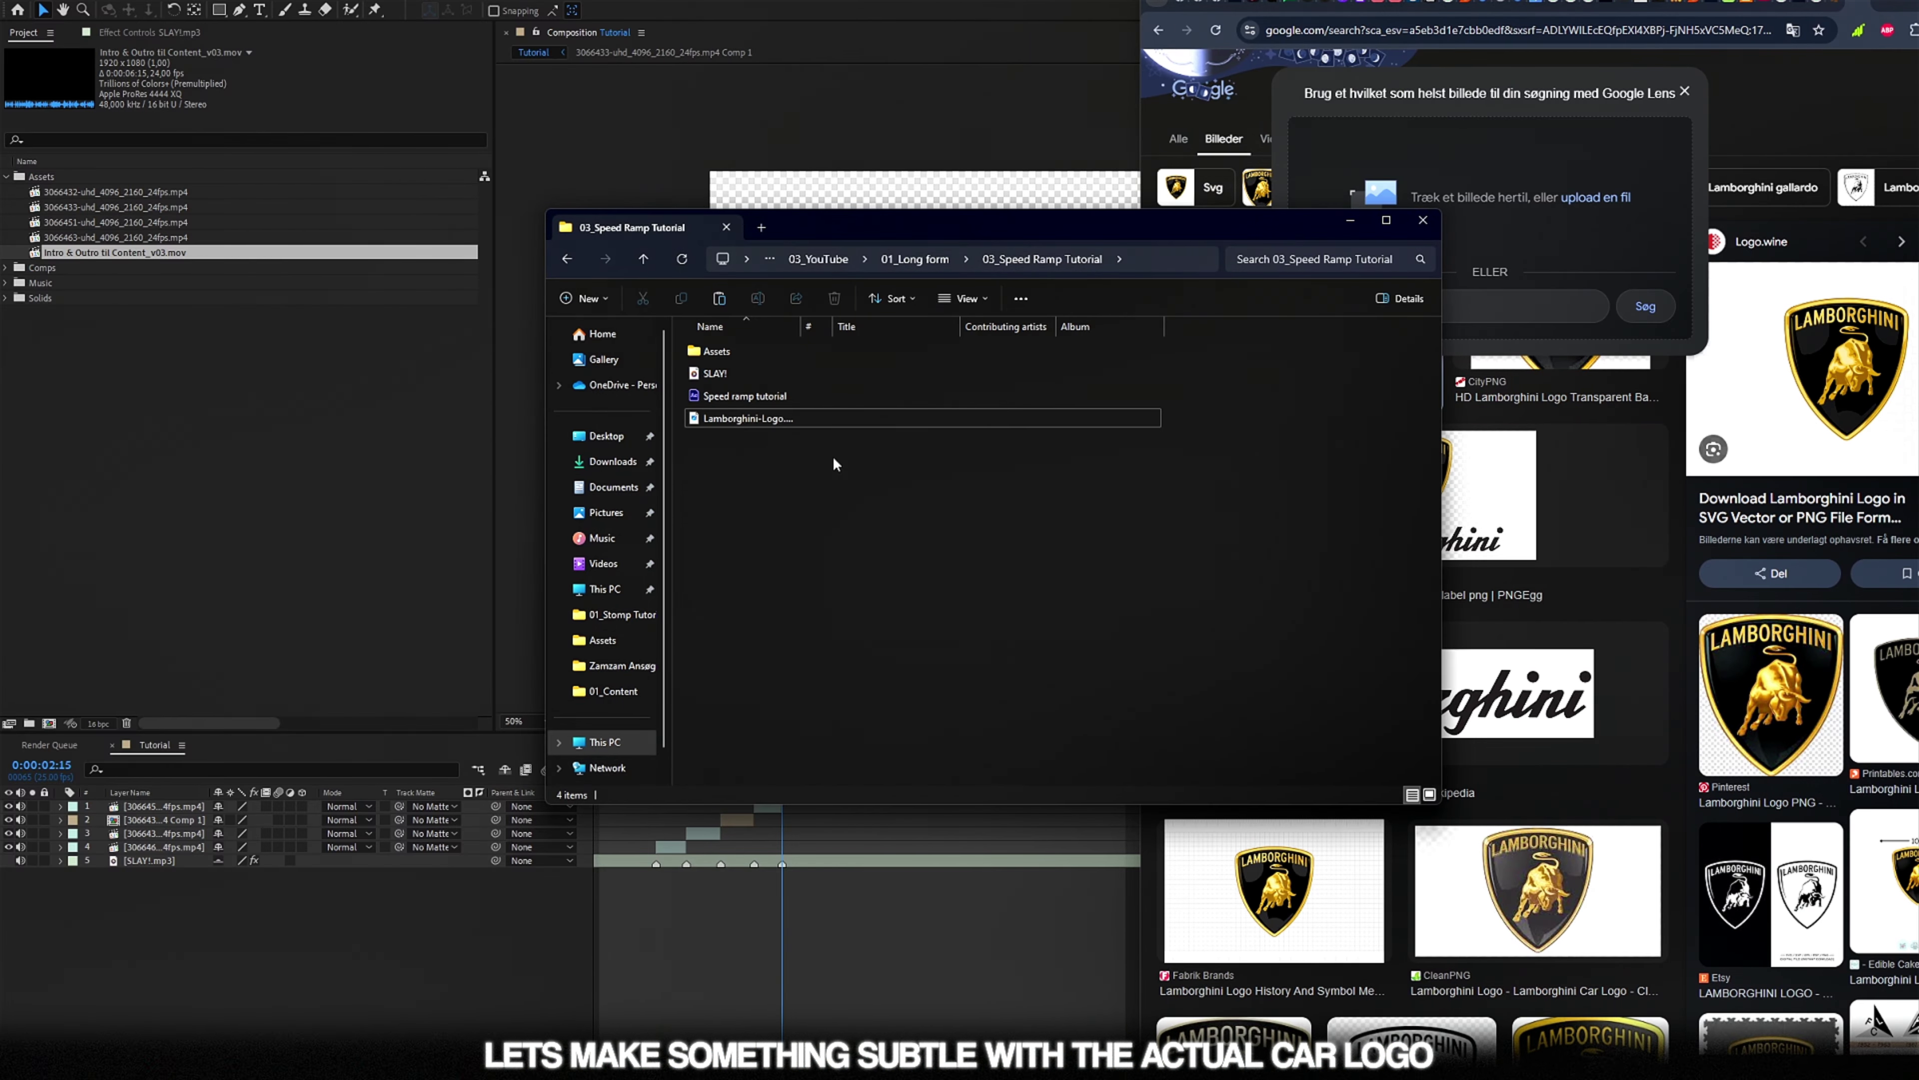
# Import Lamborghini-Logo.wine.png, place it on the timeline after the clips, and fit it to the frame
pyautogui.doubleClick(798, 419)
pyautogui.click(1691, 172)
pyautogui.moveTo(798, 428); pyautogui.dragTo(245, 471)
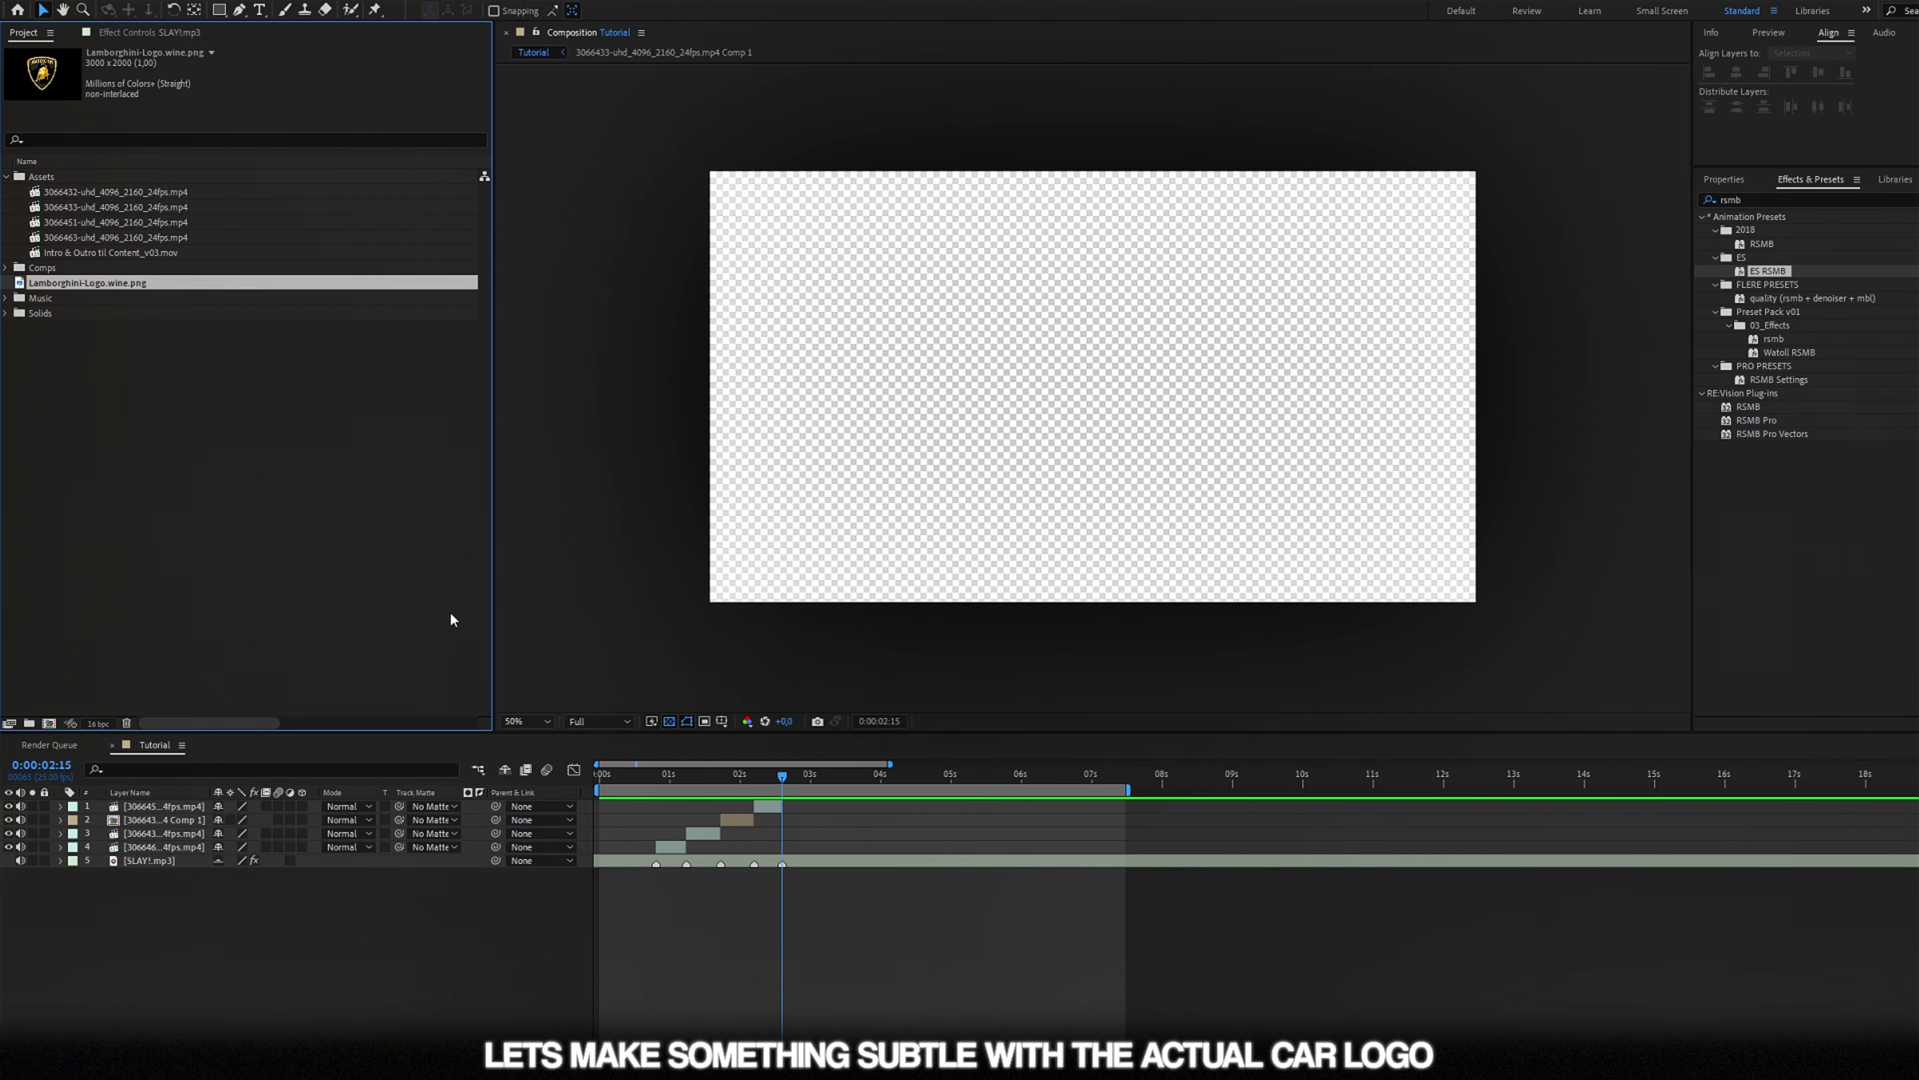
pyautogui.moveTo(50, 290); pyautogui.dragTo(784, 815)
pyautogui.press('=')
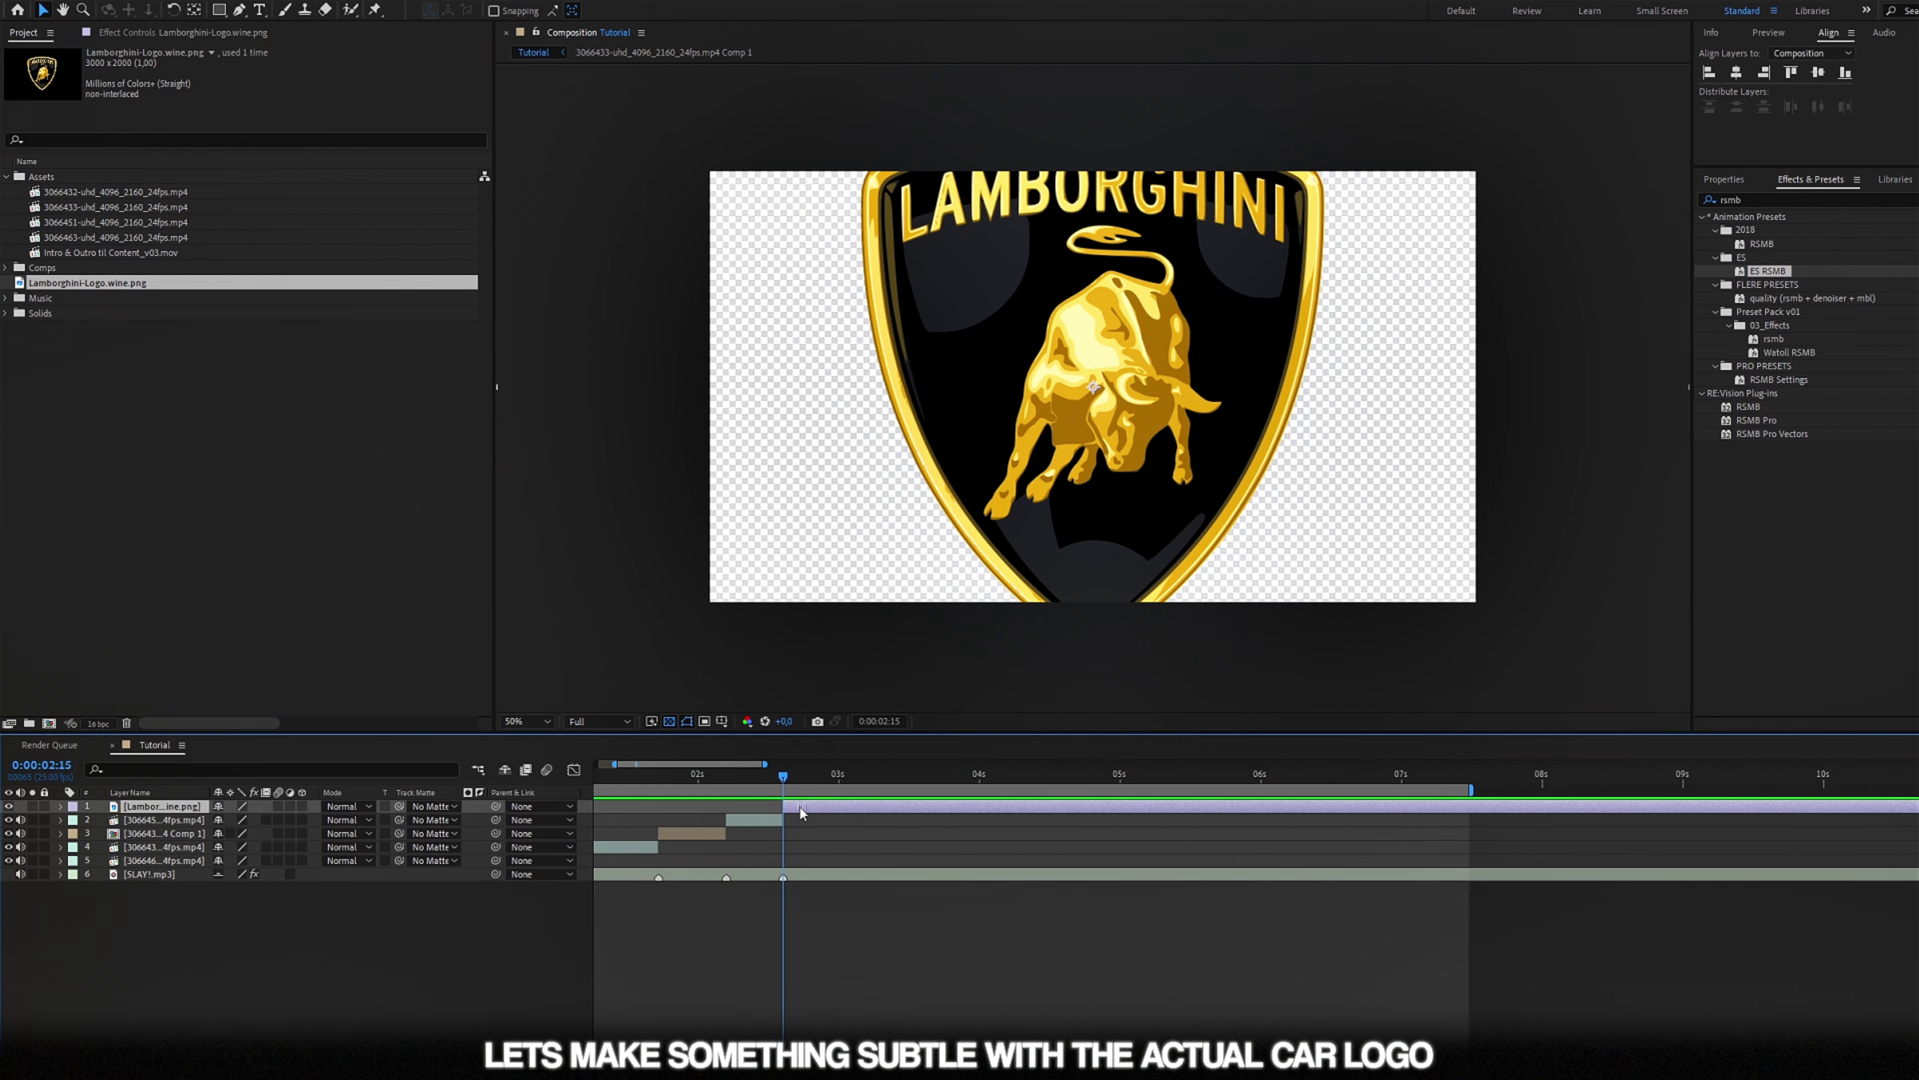
pyautogui.hotkey('ctrl', 'alt', 'f')
# Create a new white solid layer in the Tutorial comp
pyautogui.press('s')
pyautogui.rightClick(807, 819)
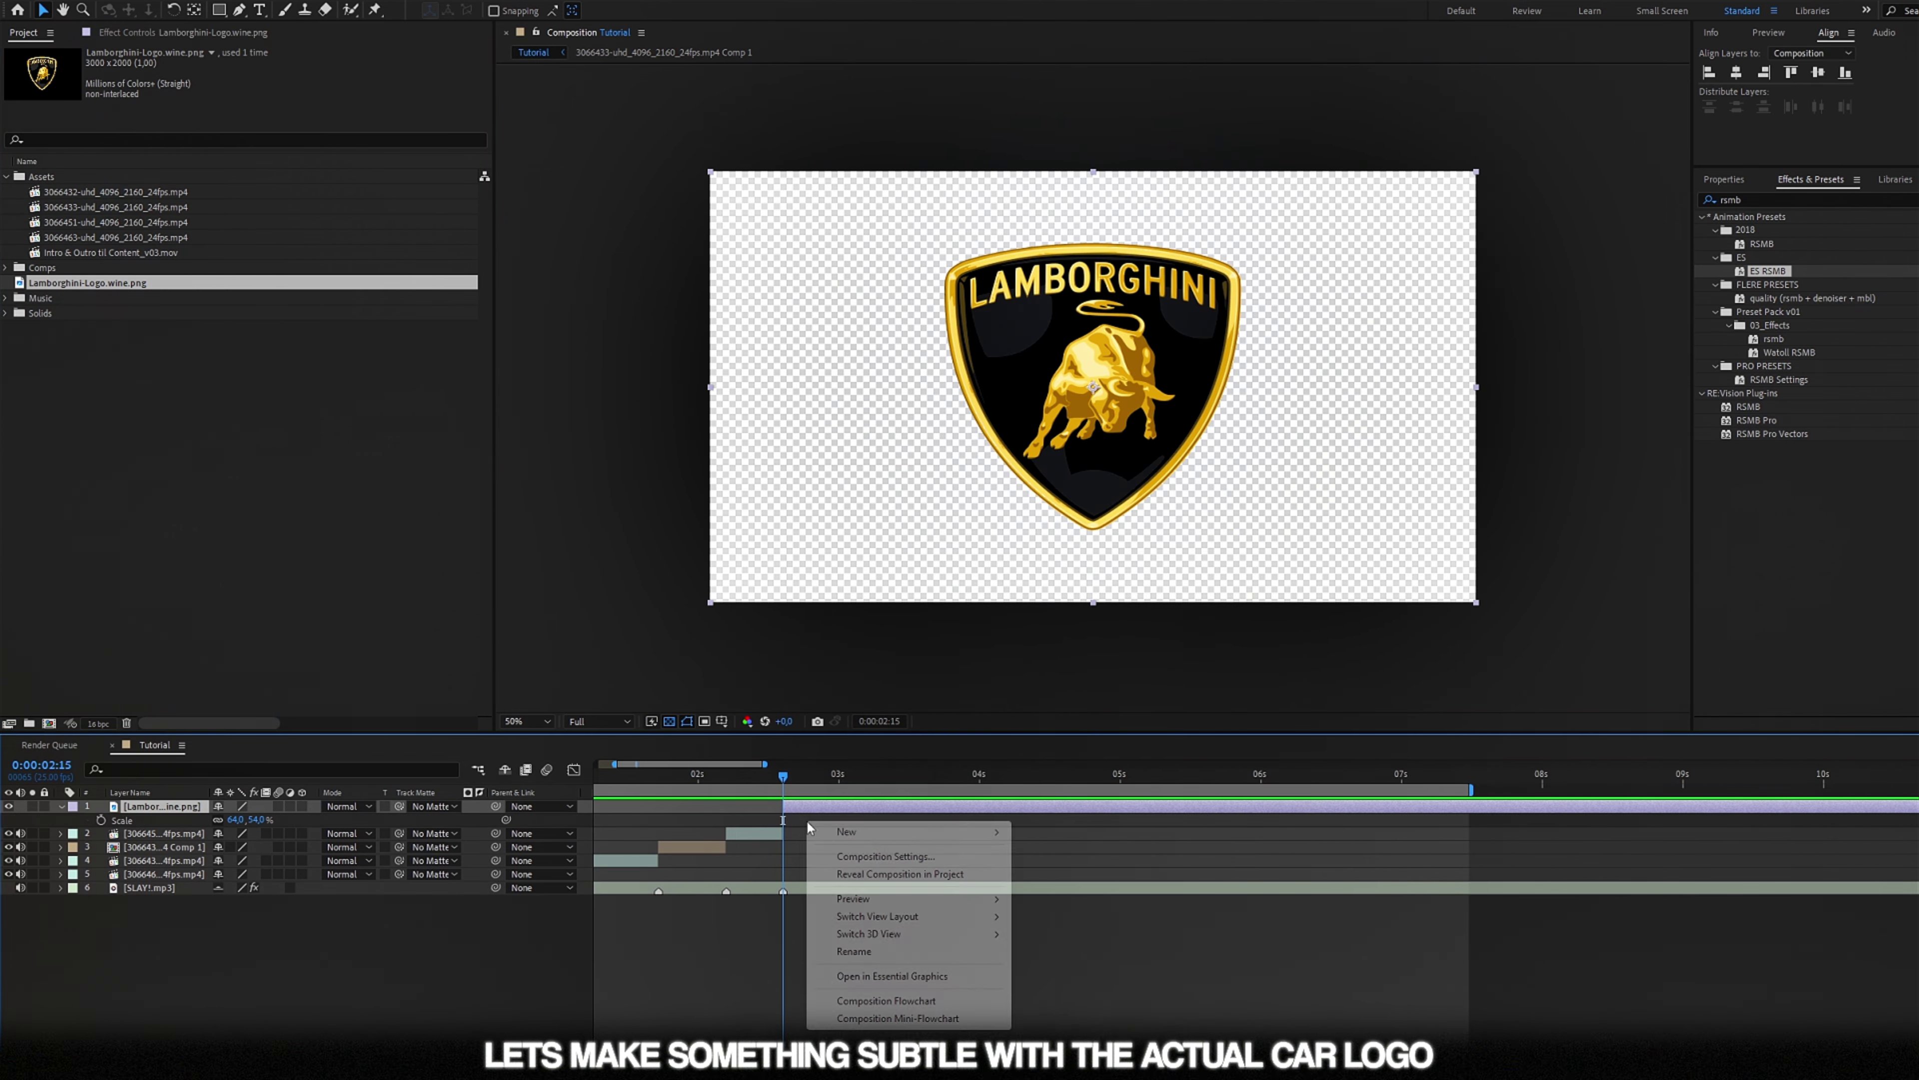
pyautogui.moveTo(907, 831)
pyautogui.click(1058, 871)
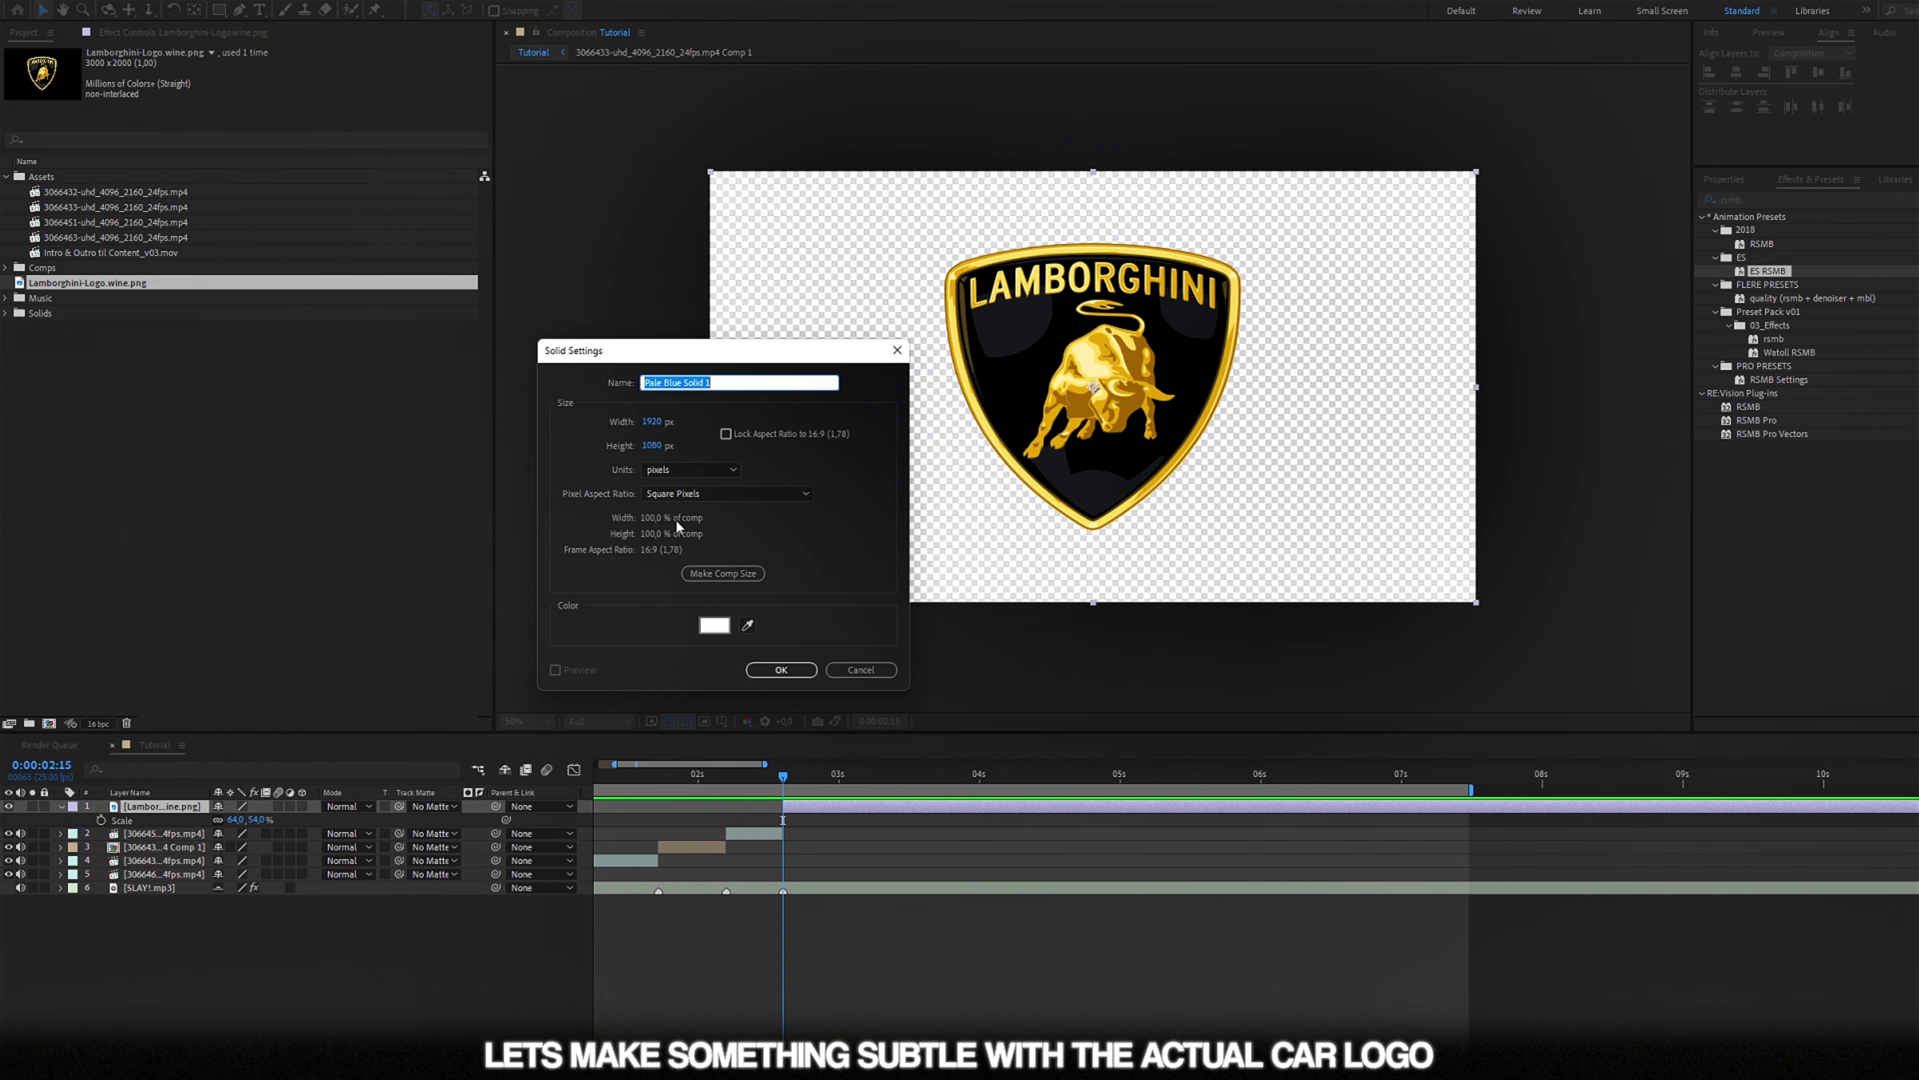
pyautogui.click(714, 625)
pyautogui.press('Return')
pyautogui.click(782, 669)
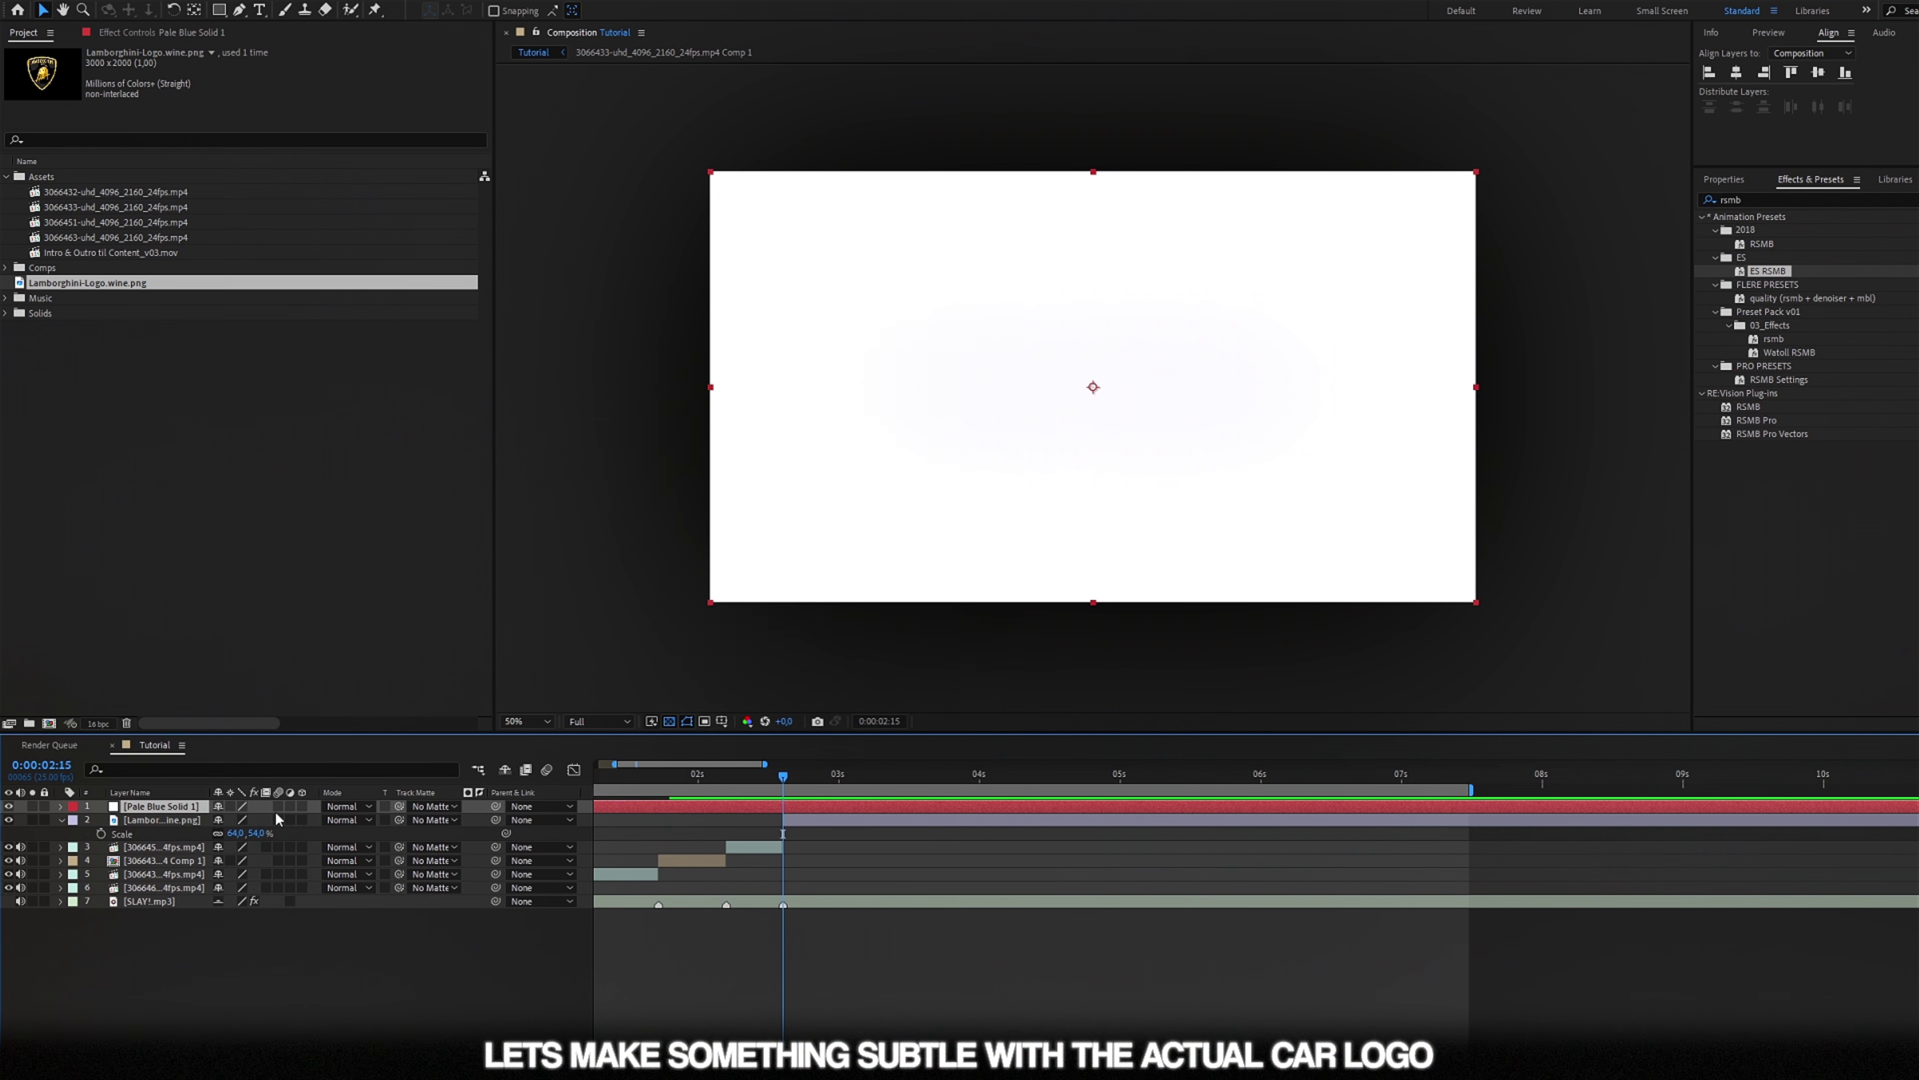
# Move the logo above the solid, remove the solid's early part, and scale the logo to 53%
pyautogui.hotkey('ctrl', '[')
pyautogui.hotkey('ctrl', 'shift', 'd')
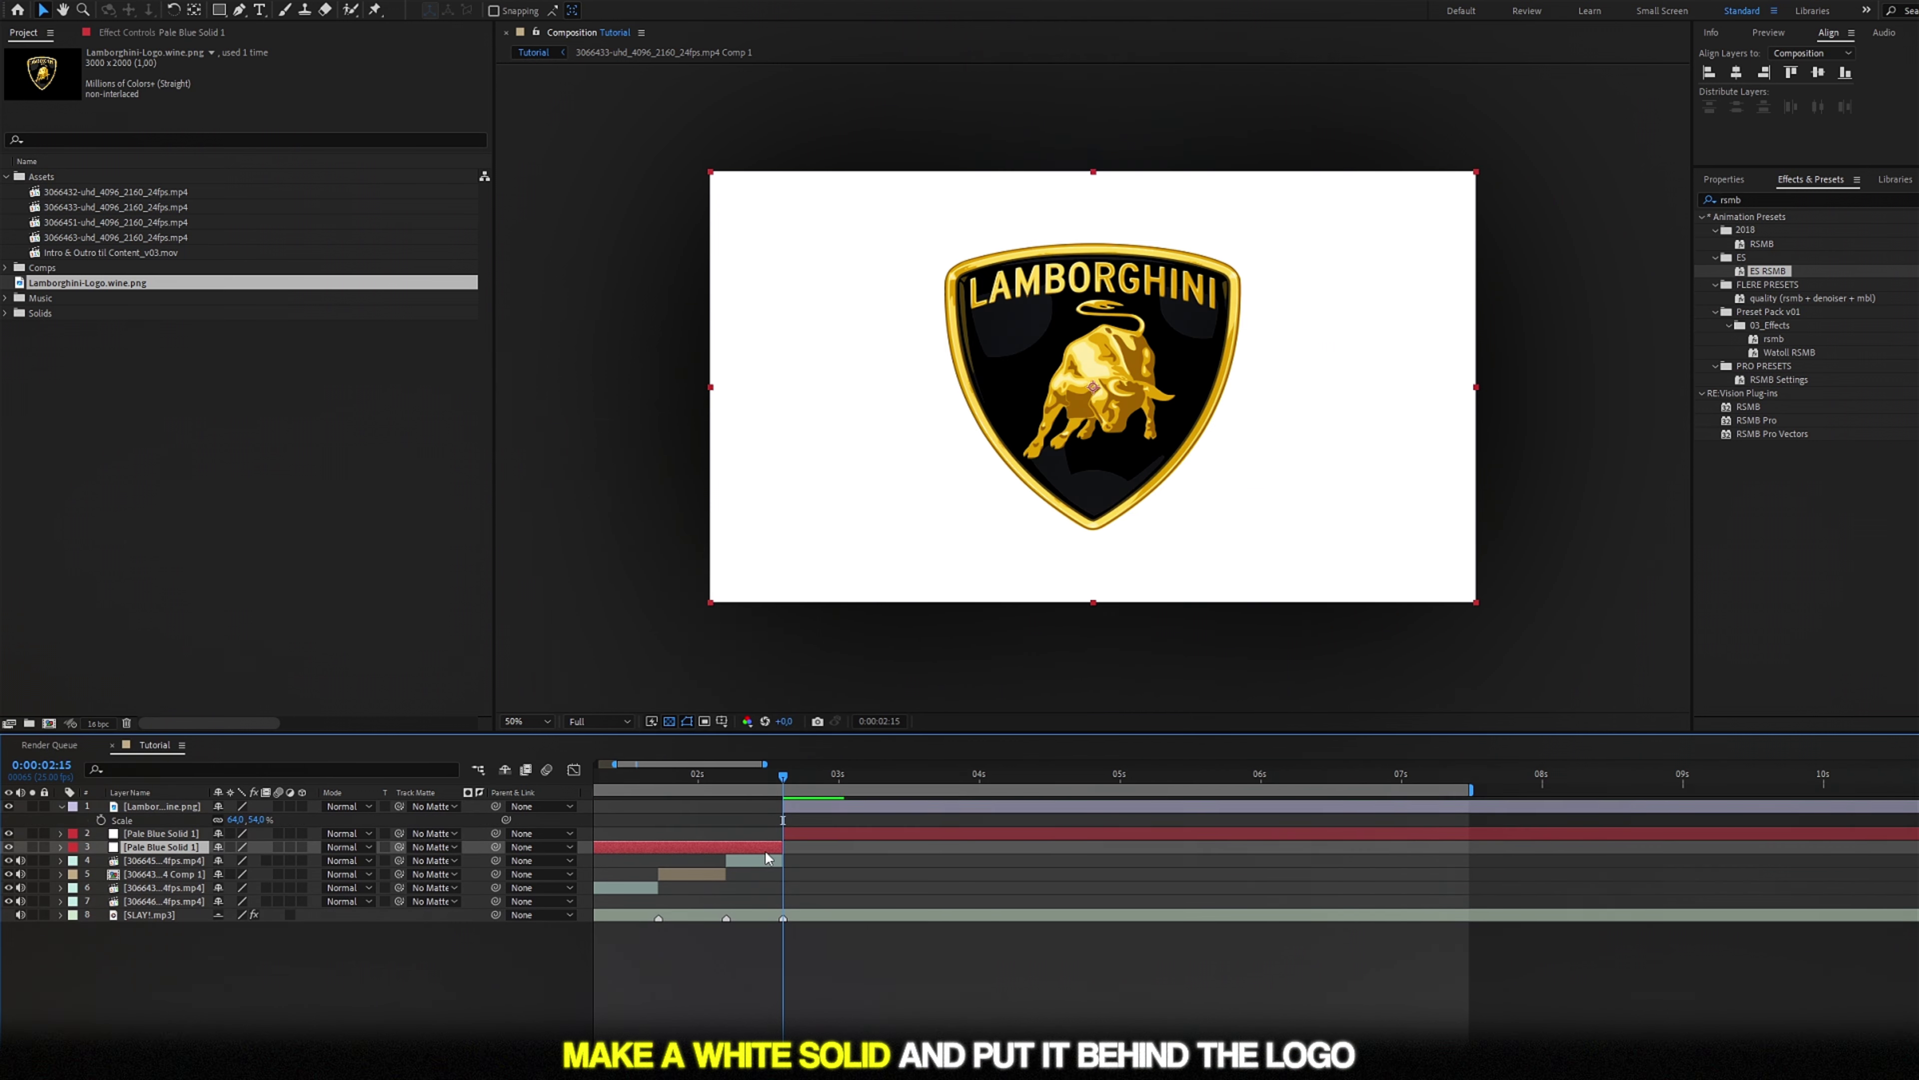
pyautogui.press('Delete')
pyautogui.click(822, 807)
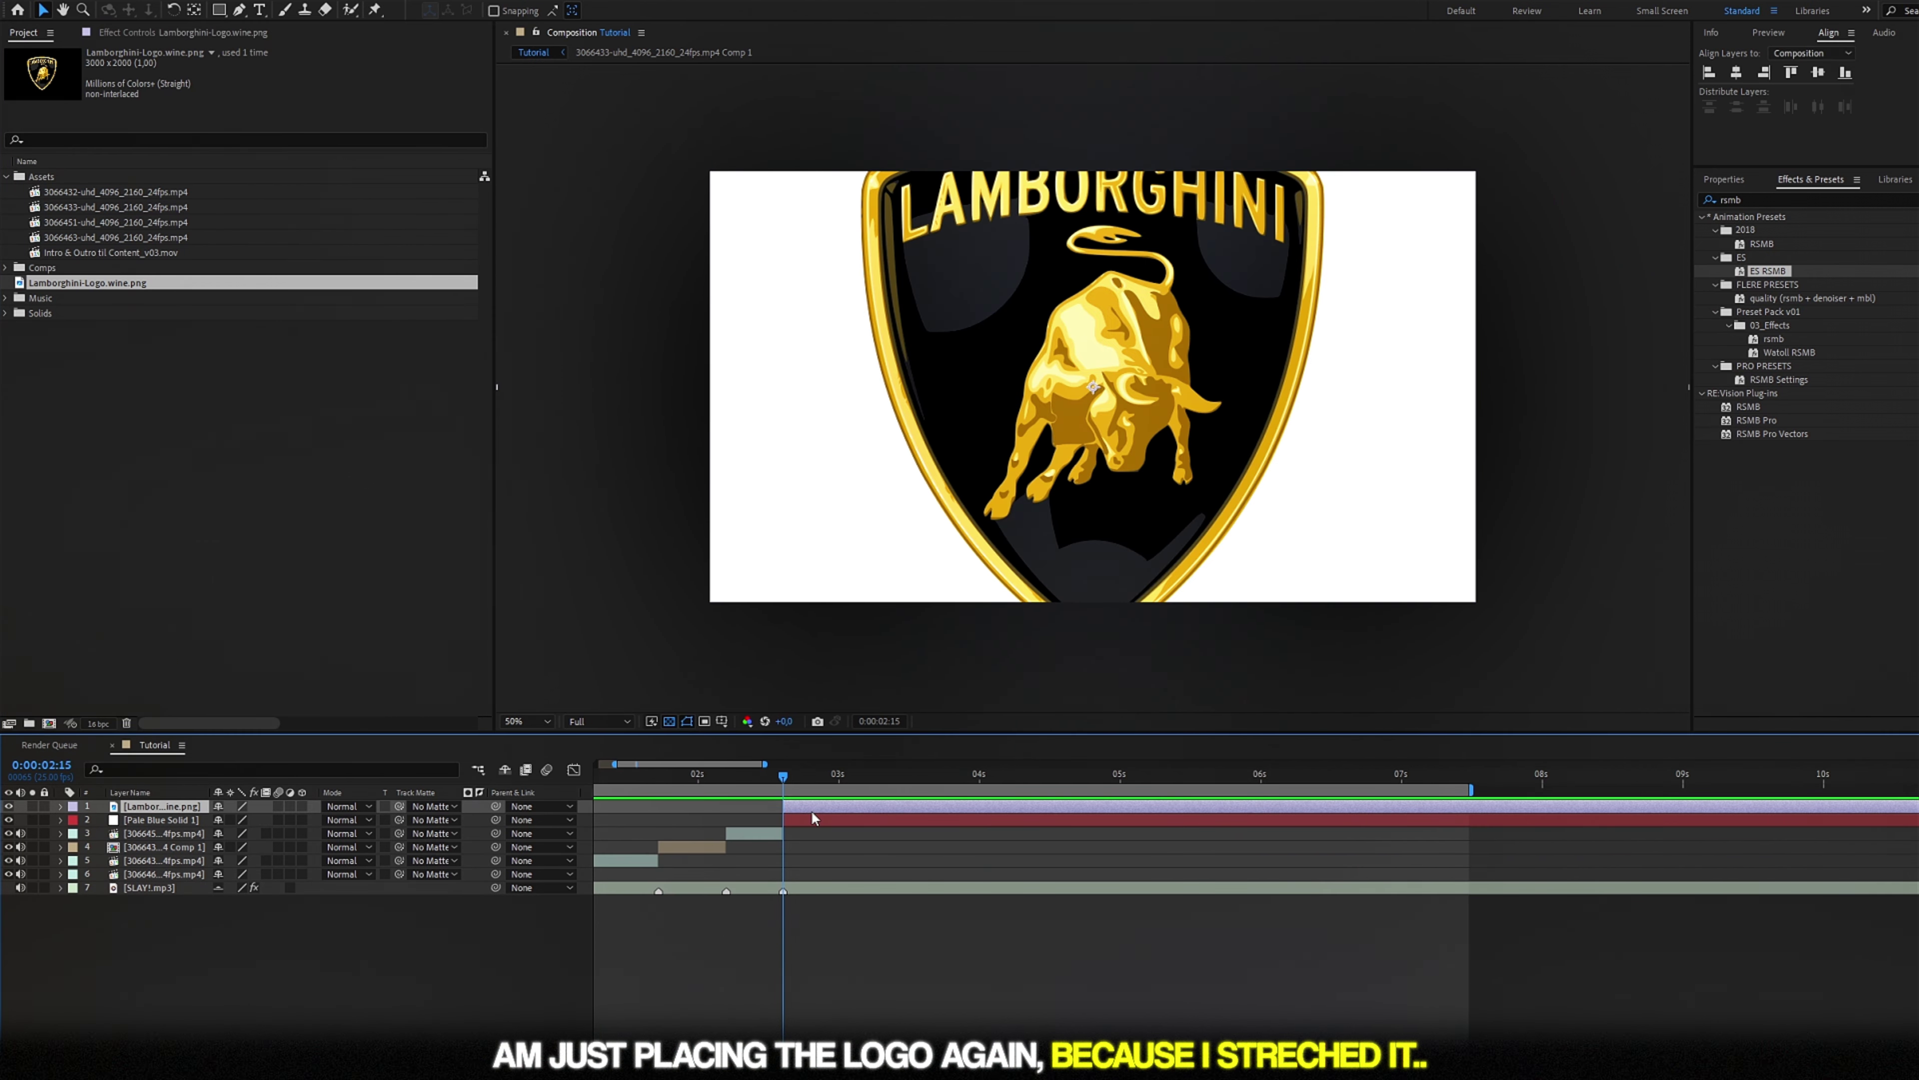
pyautogui.press('s')
pyautogui.moveTo(261, 819); pyautogui.dragTo(57, 822)
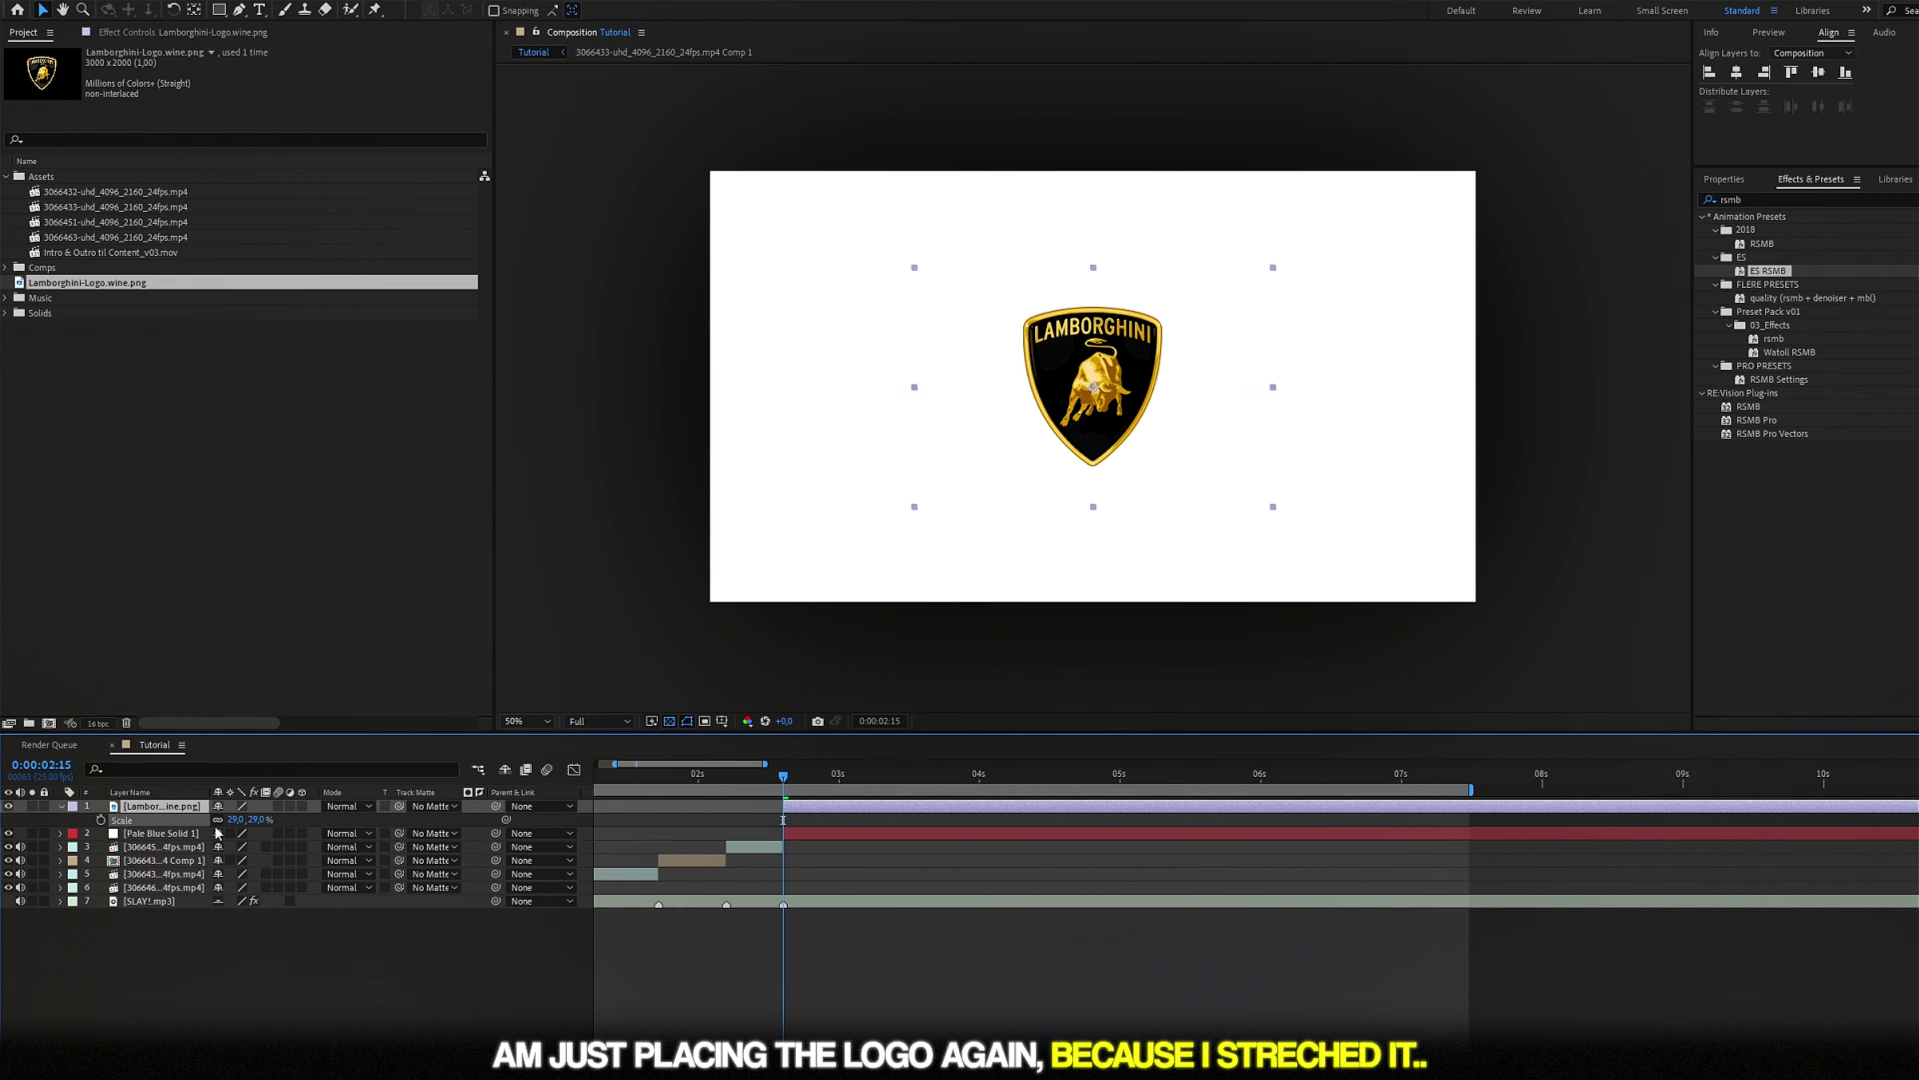
pyautogui.press('s')
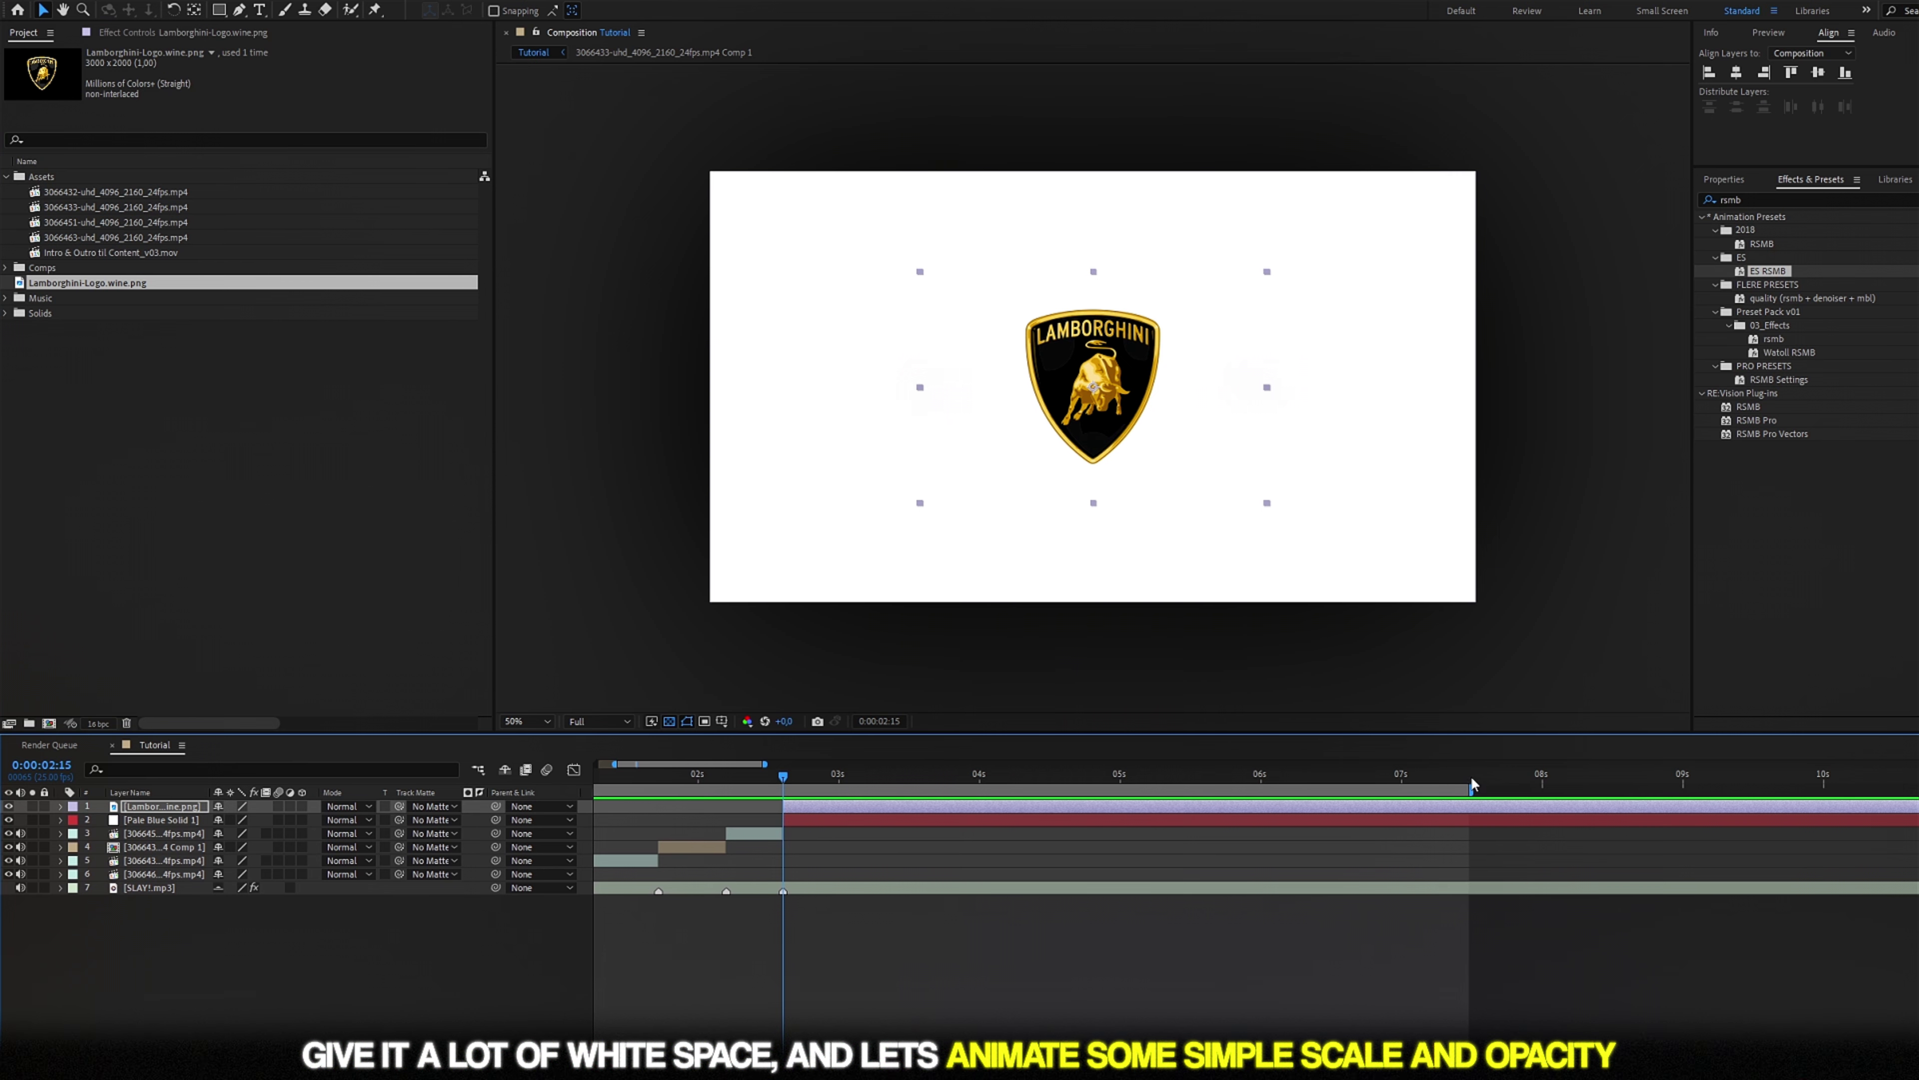
# Preview the sequence and set the logo's starting Scale keyframe to 0%
pyautogui.moveTo(741, 775); pyautogui.dragTo(661, 780)
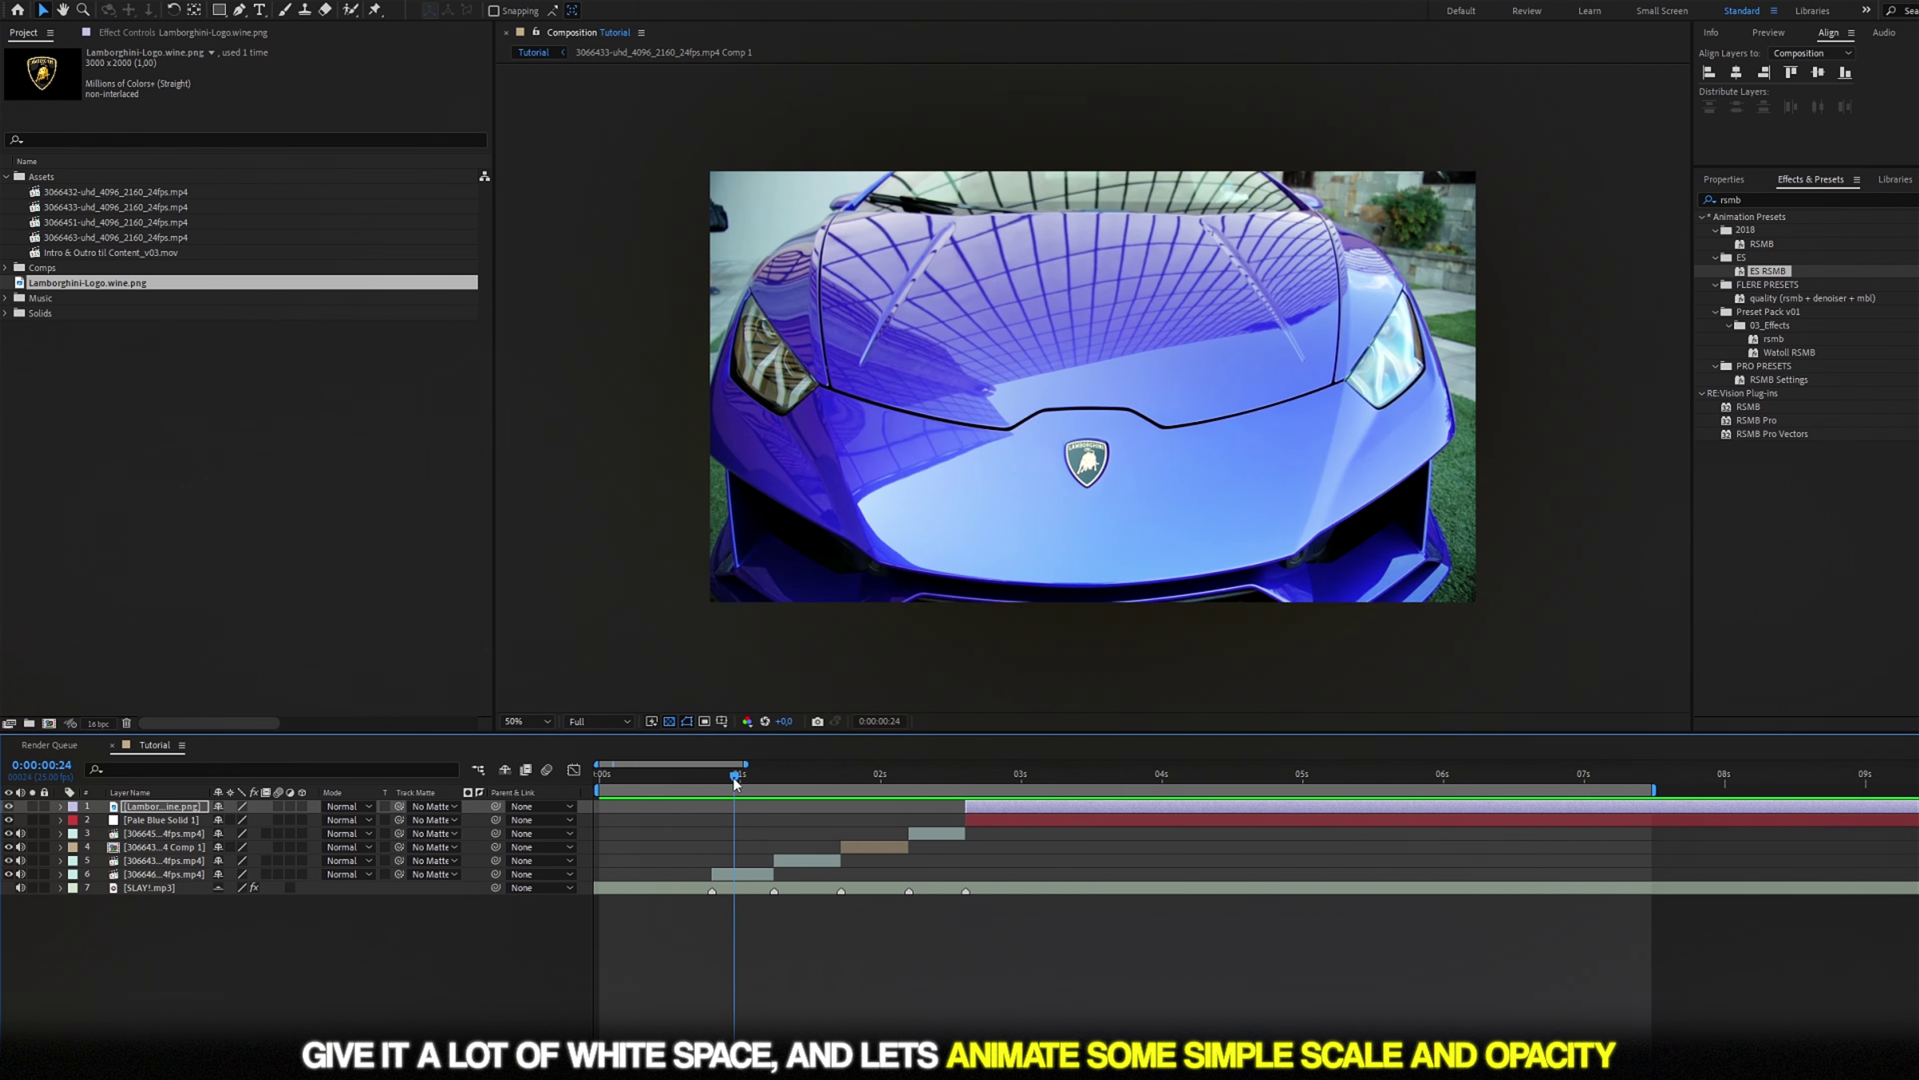
pyautogui.press('space')
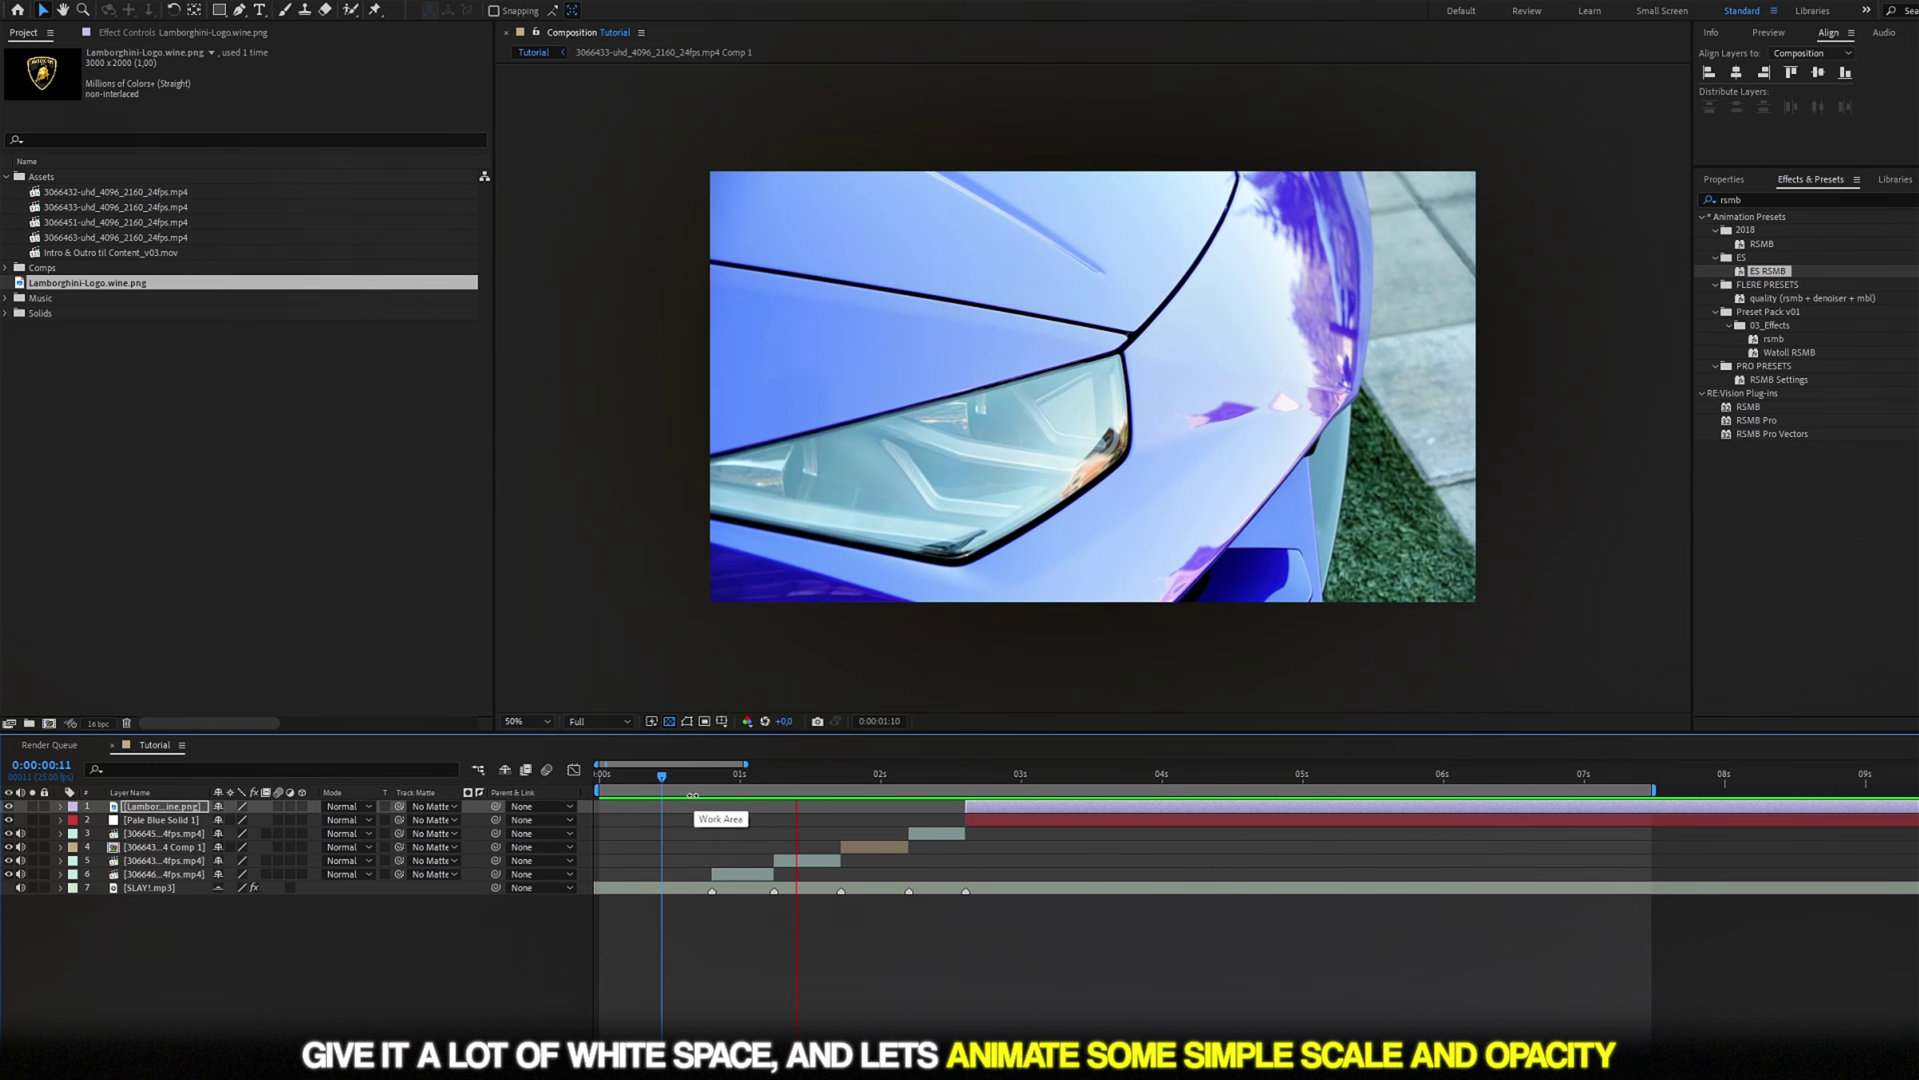
pyautogui.click(878, 783)
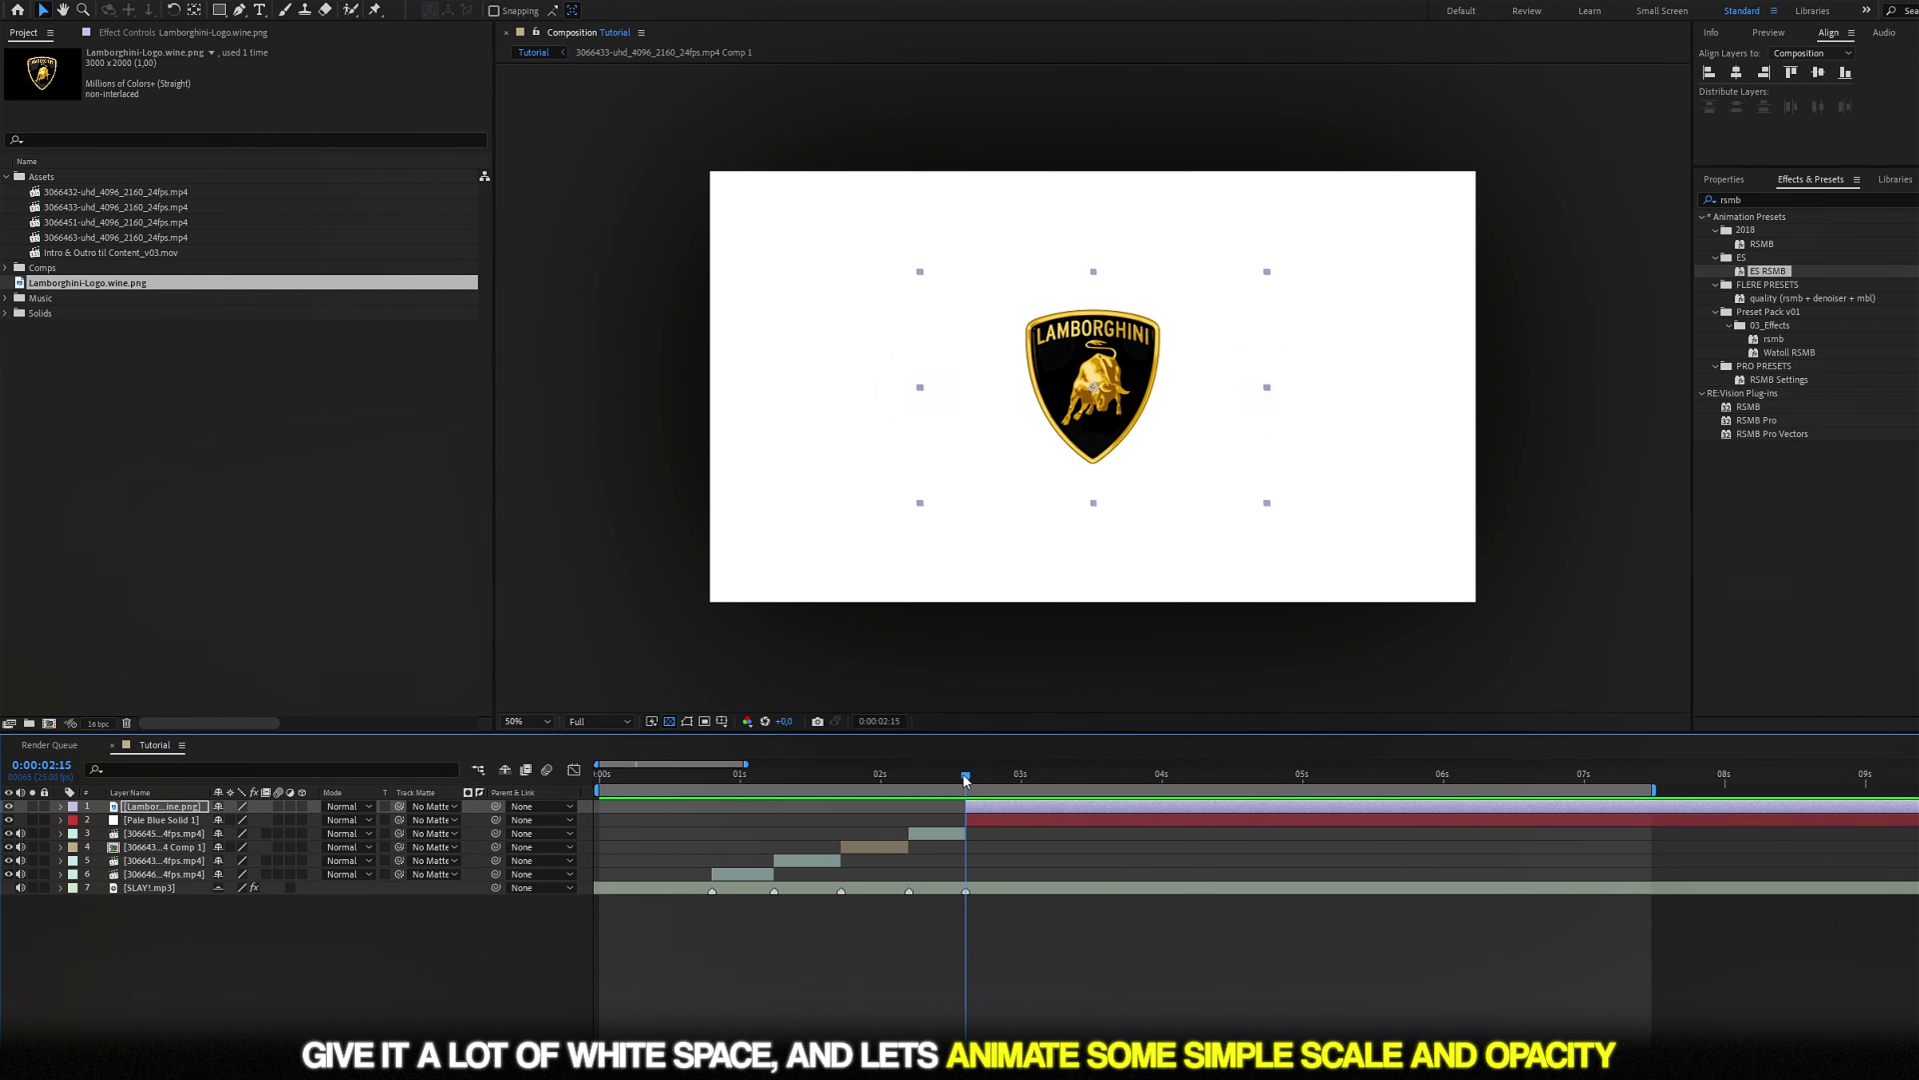
pyautogui.press('s')
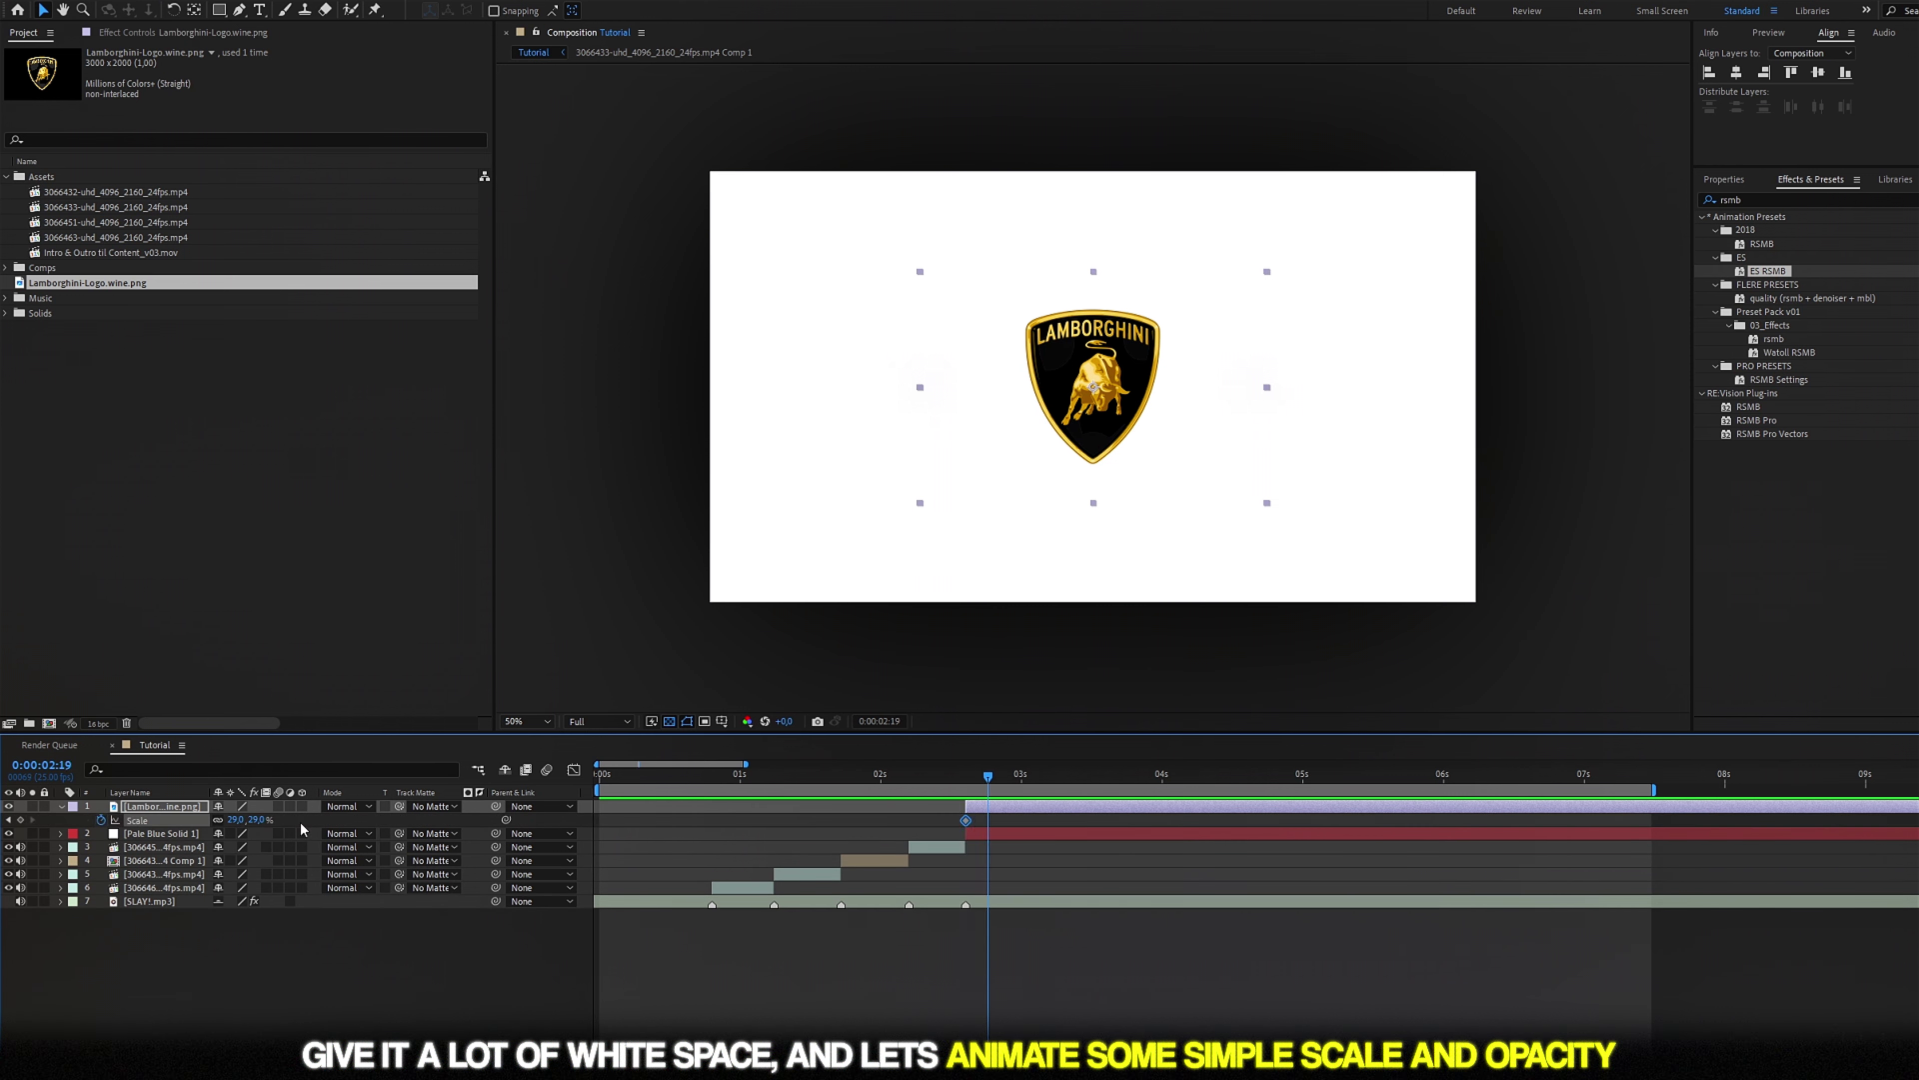
pyautogui.press('F2')
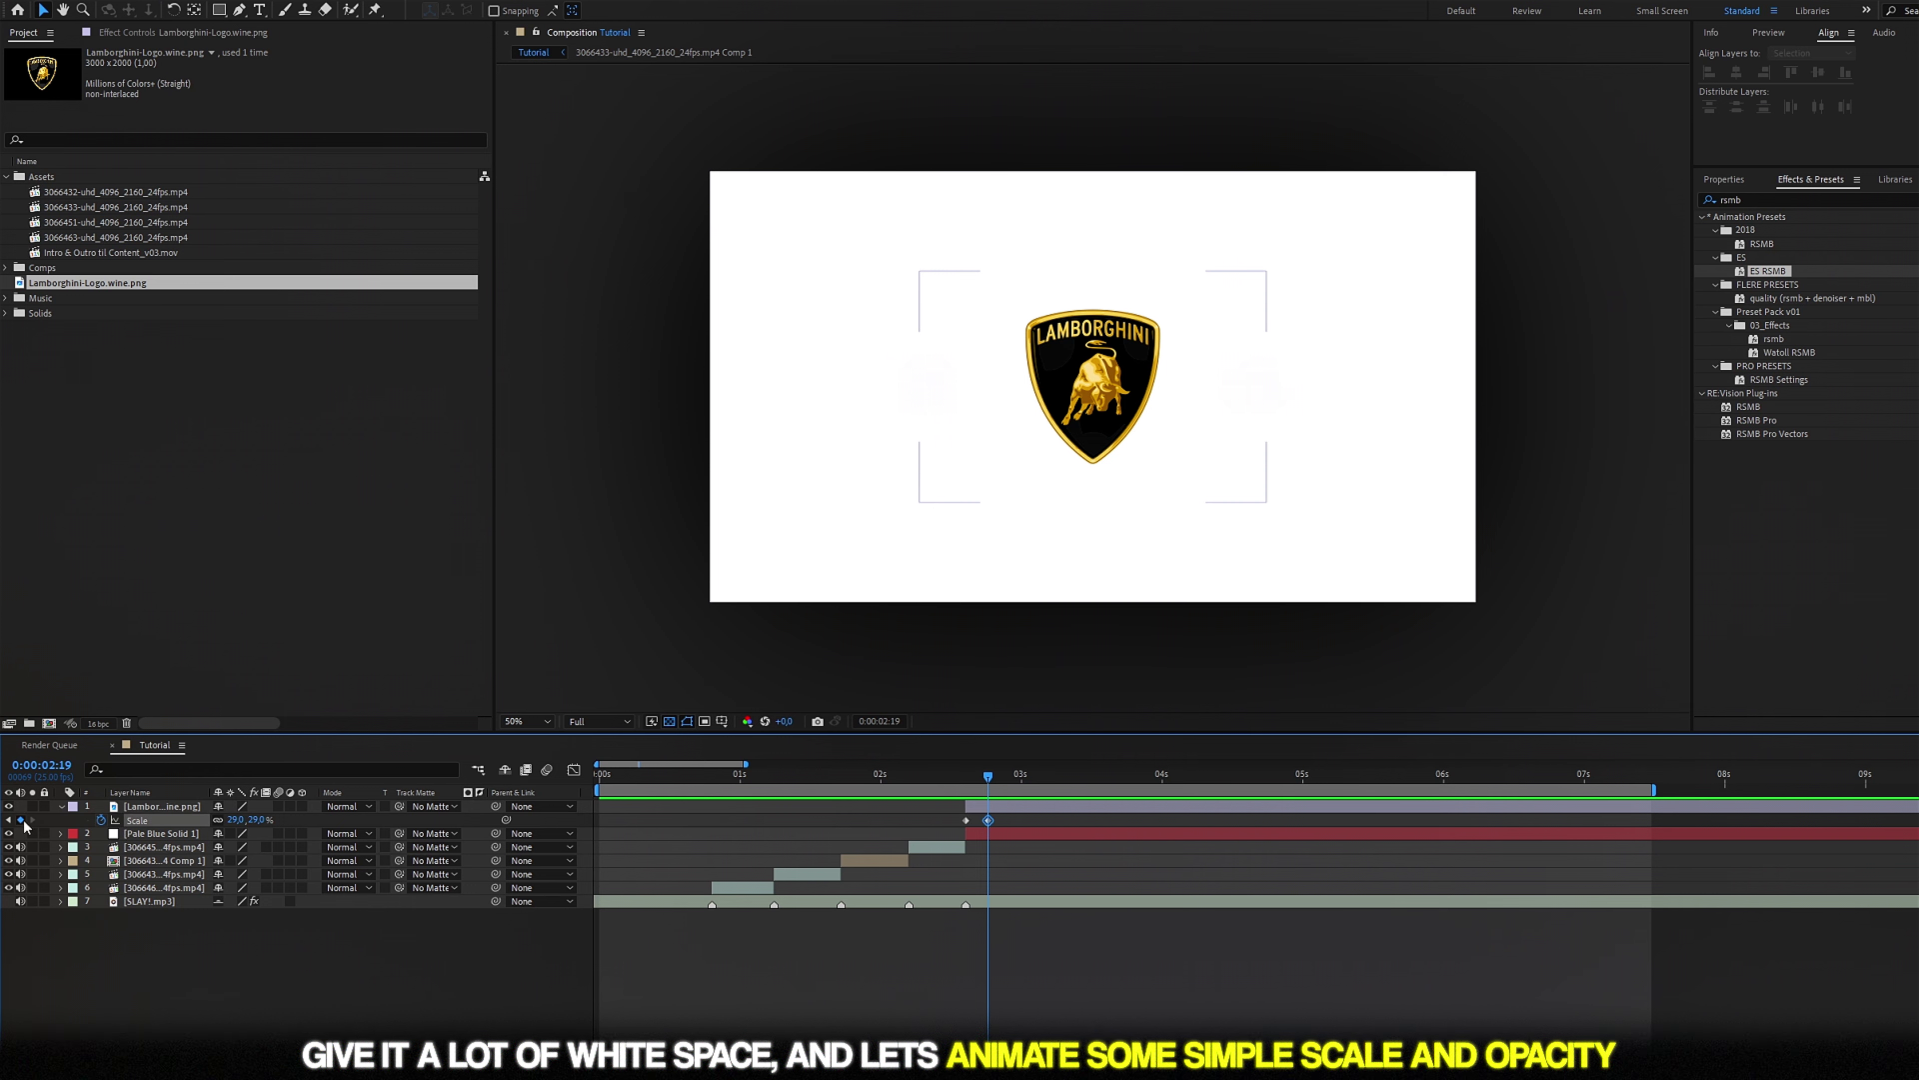
pyautogui.click(22, 821)
pyautogui.press('=')
pyautogui.moveTo(1061, 775); pyautogui.dragTo(1051, 775)
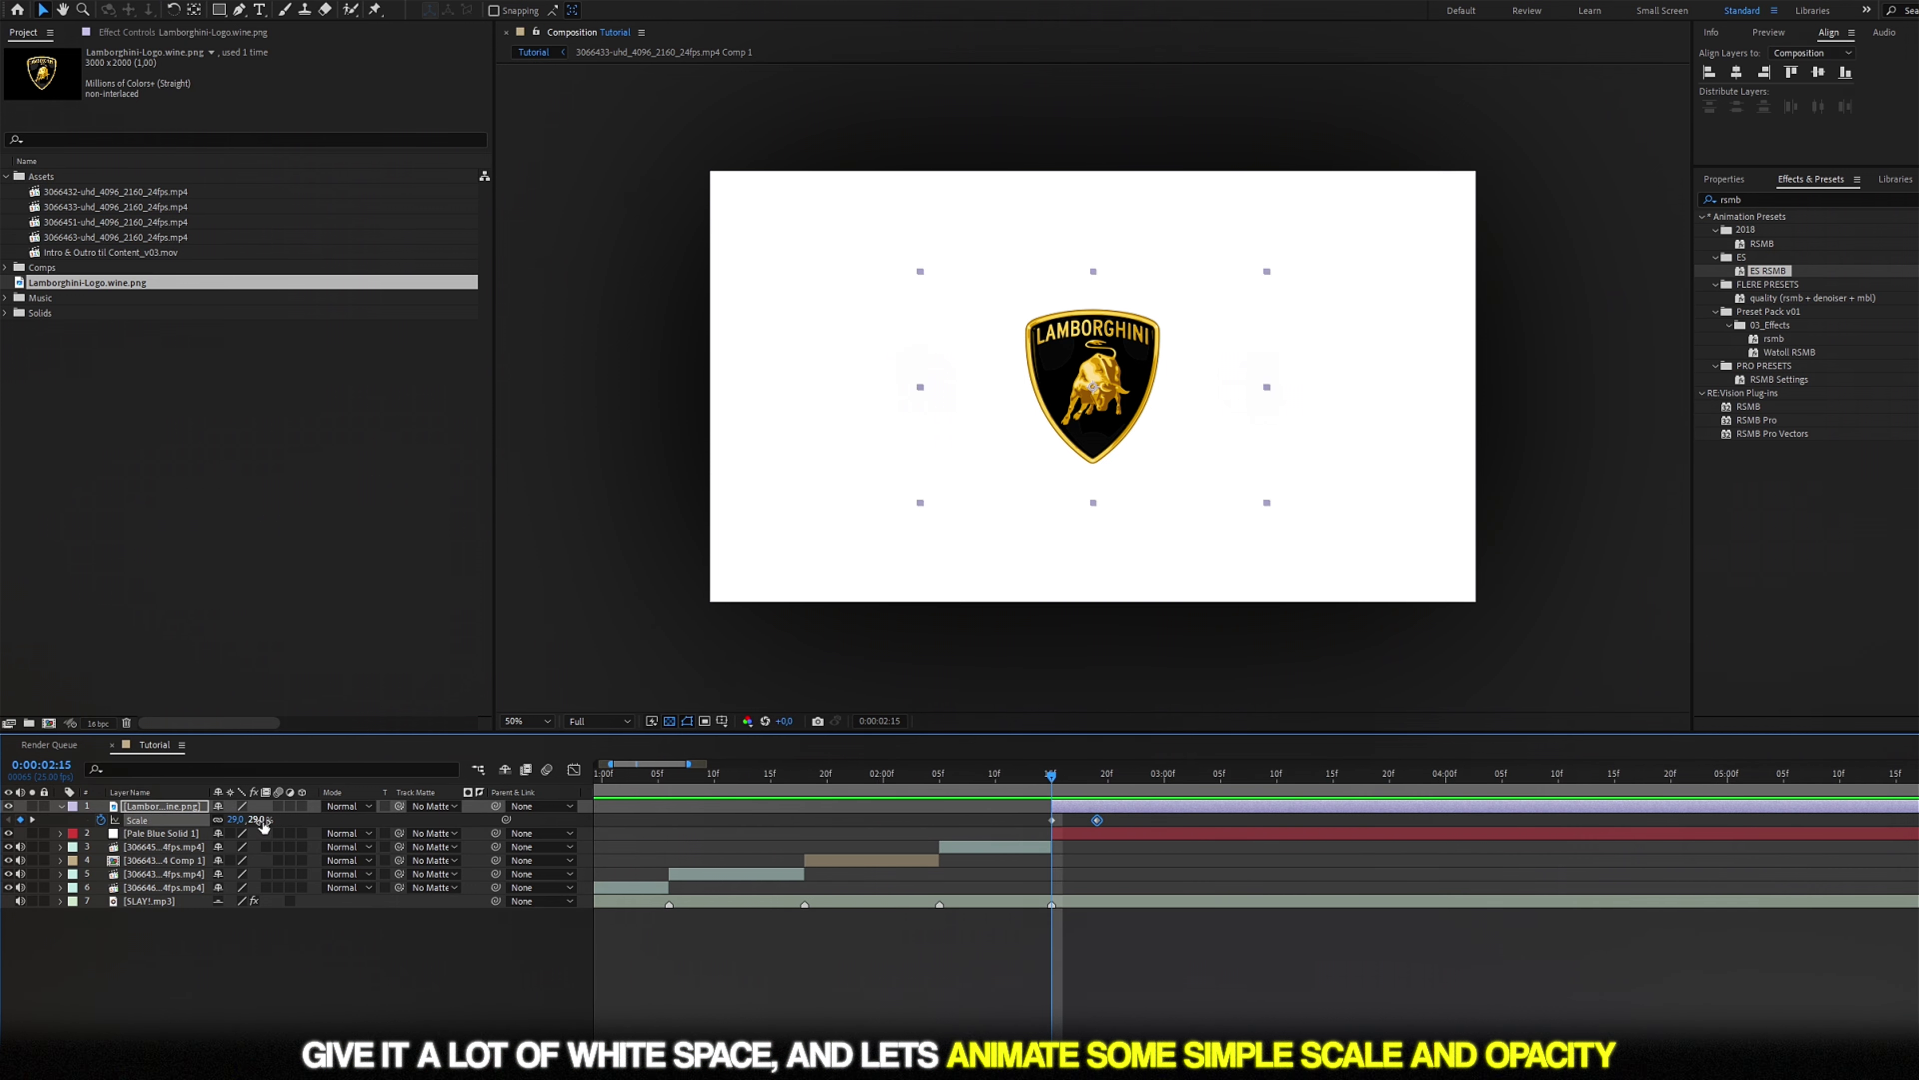
pyautogui.write('0')
pyautogui.press('Return')
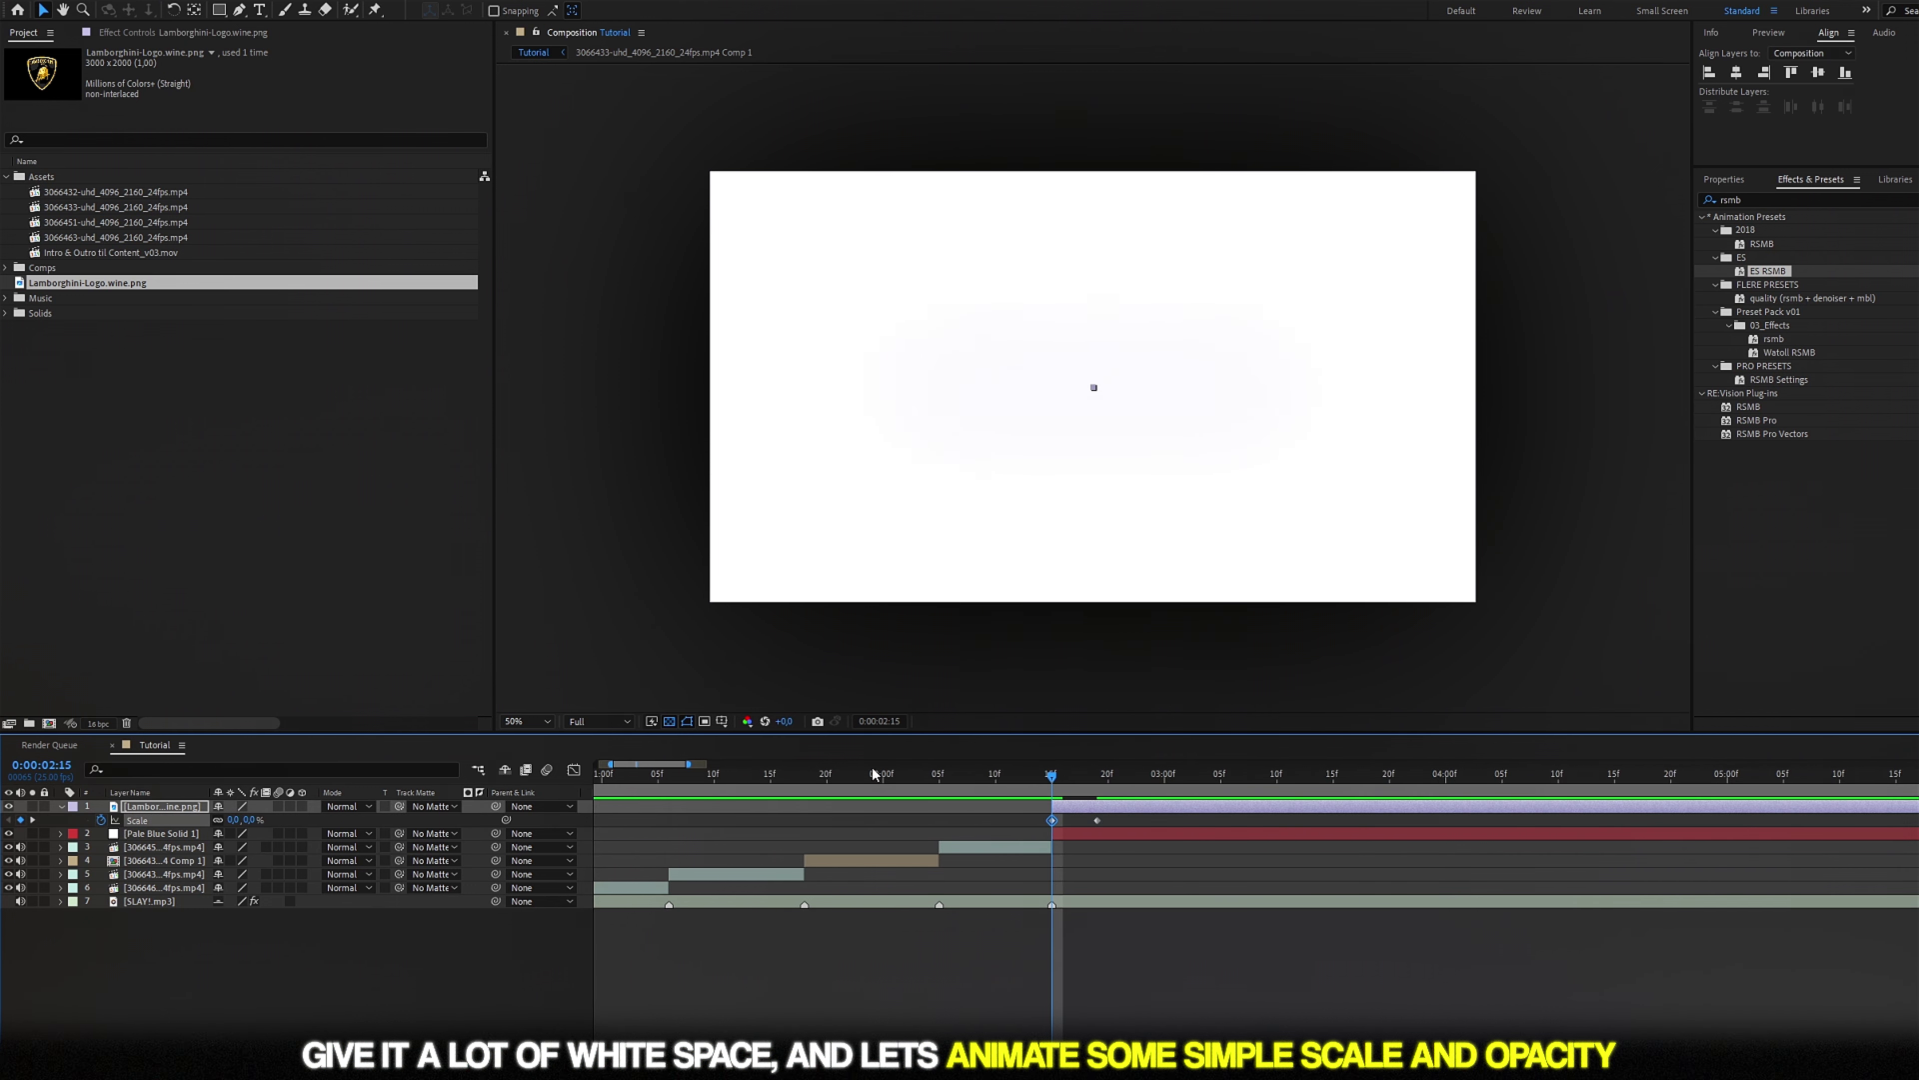
pyautogui.click(871, 772)
pyautogui.press('space')
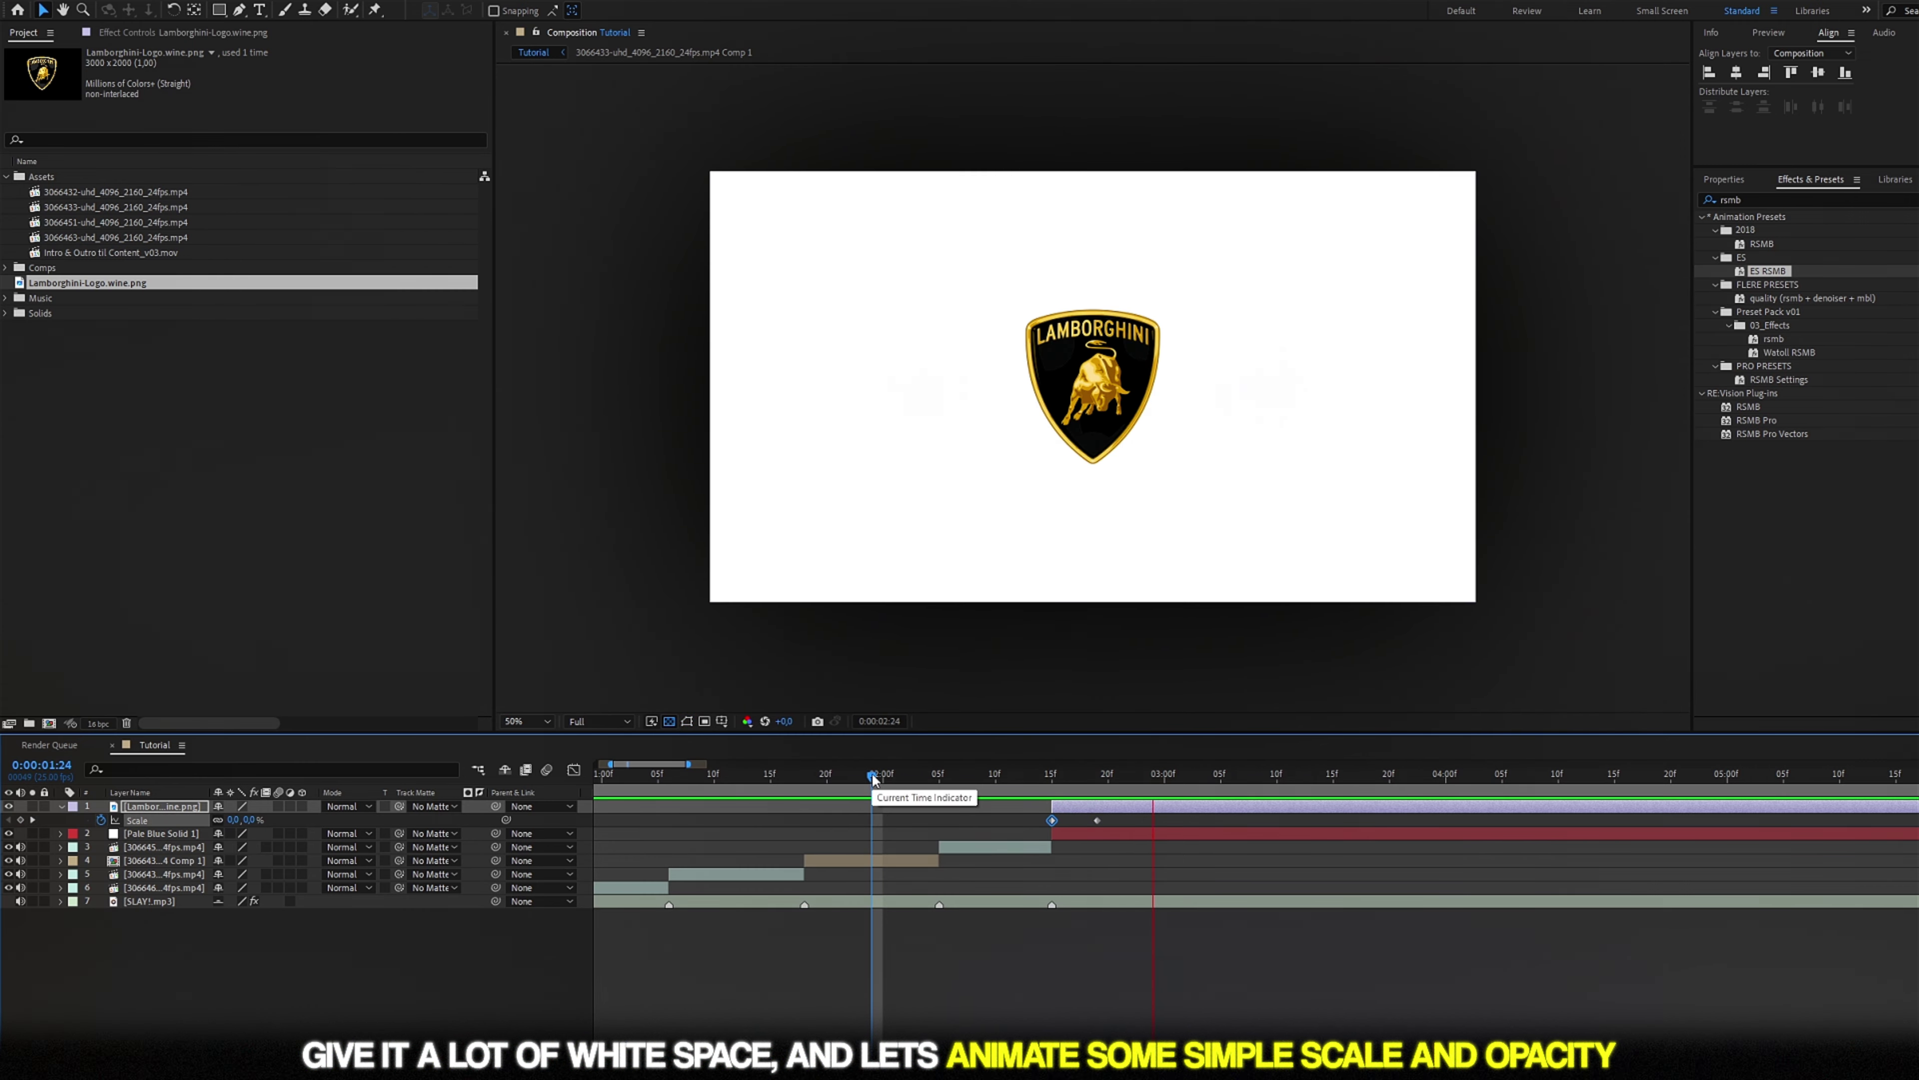
# Change the first Scale keyframe at 0:00:02:15 to 40.4%
pyautogui.moveTo(899, 775); pyautogui.dragTo(967, 775)
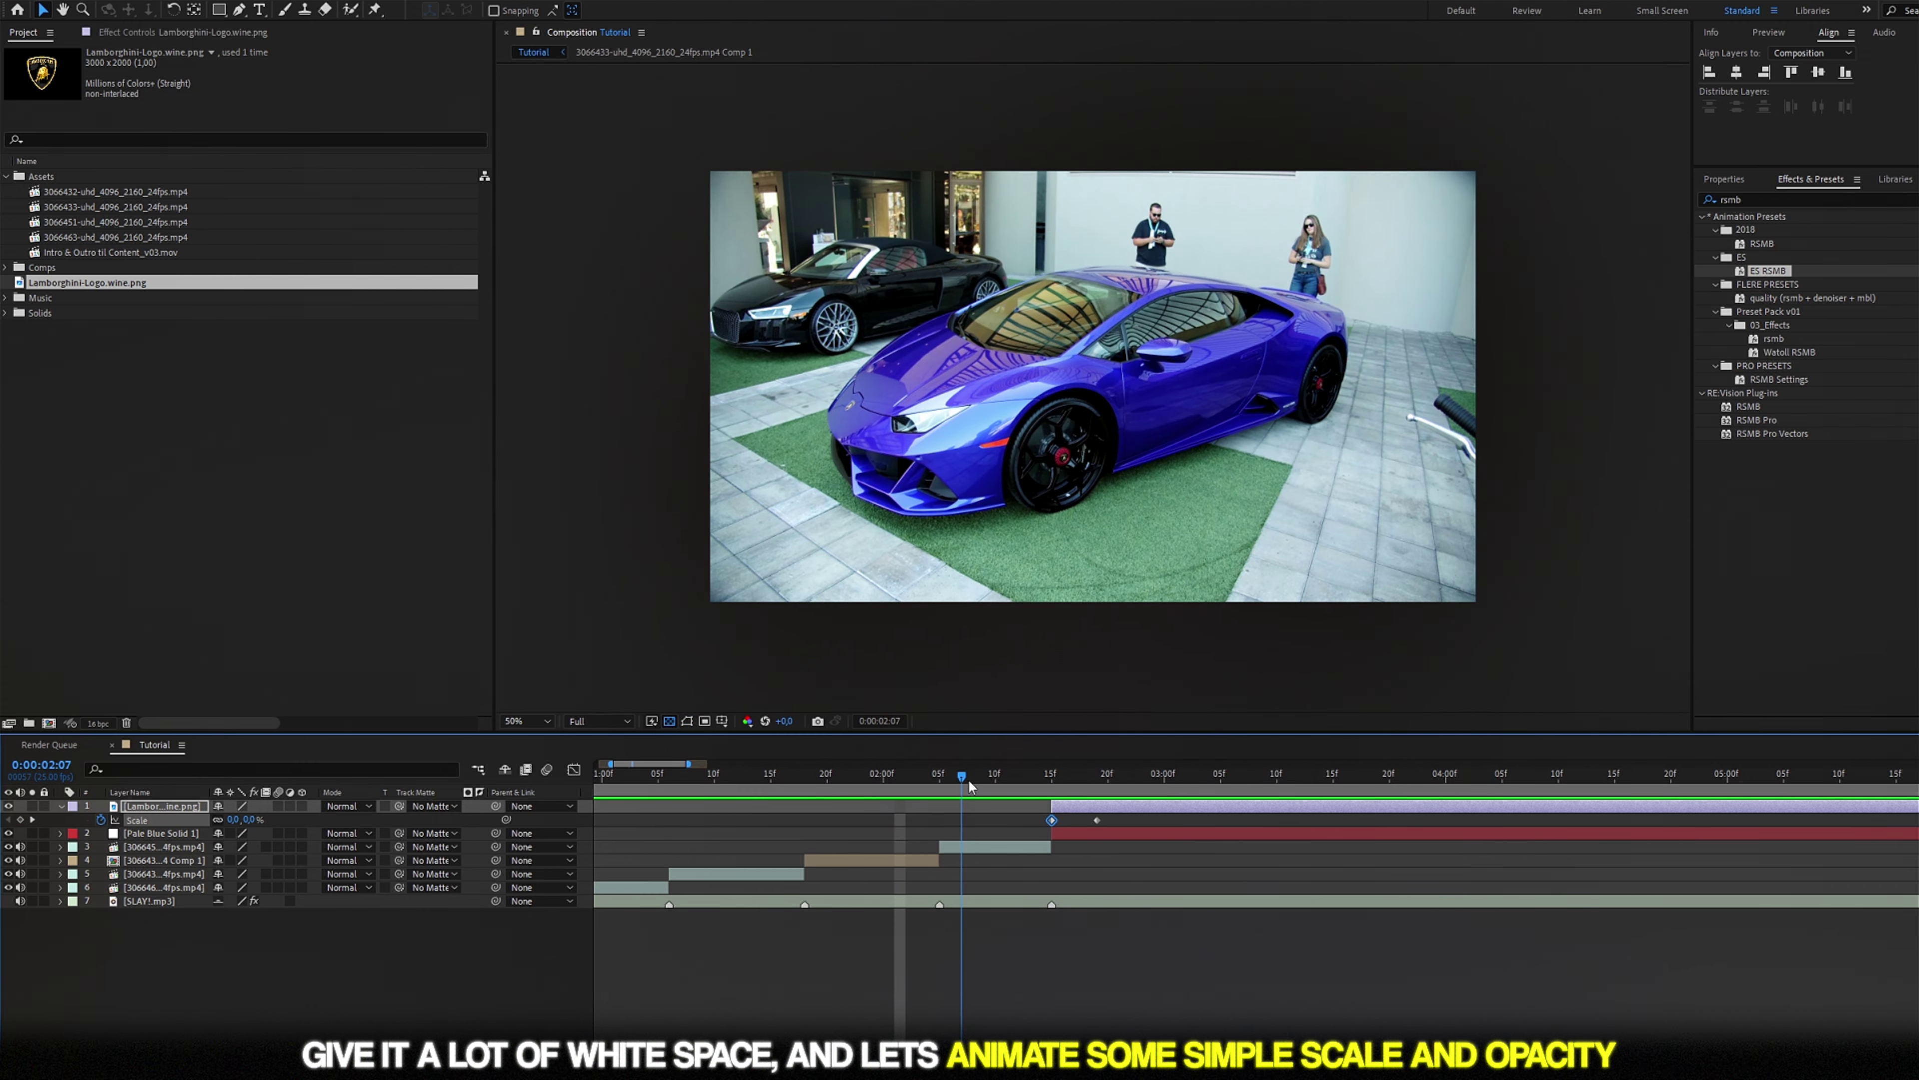
pyautogui.press('k')
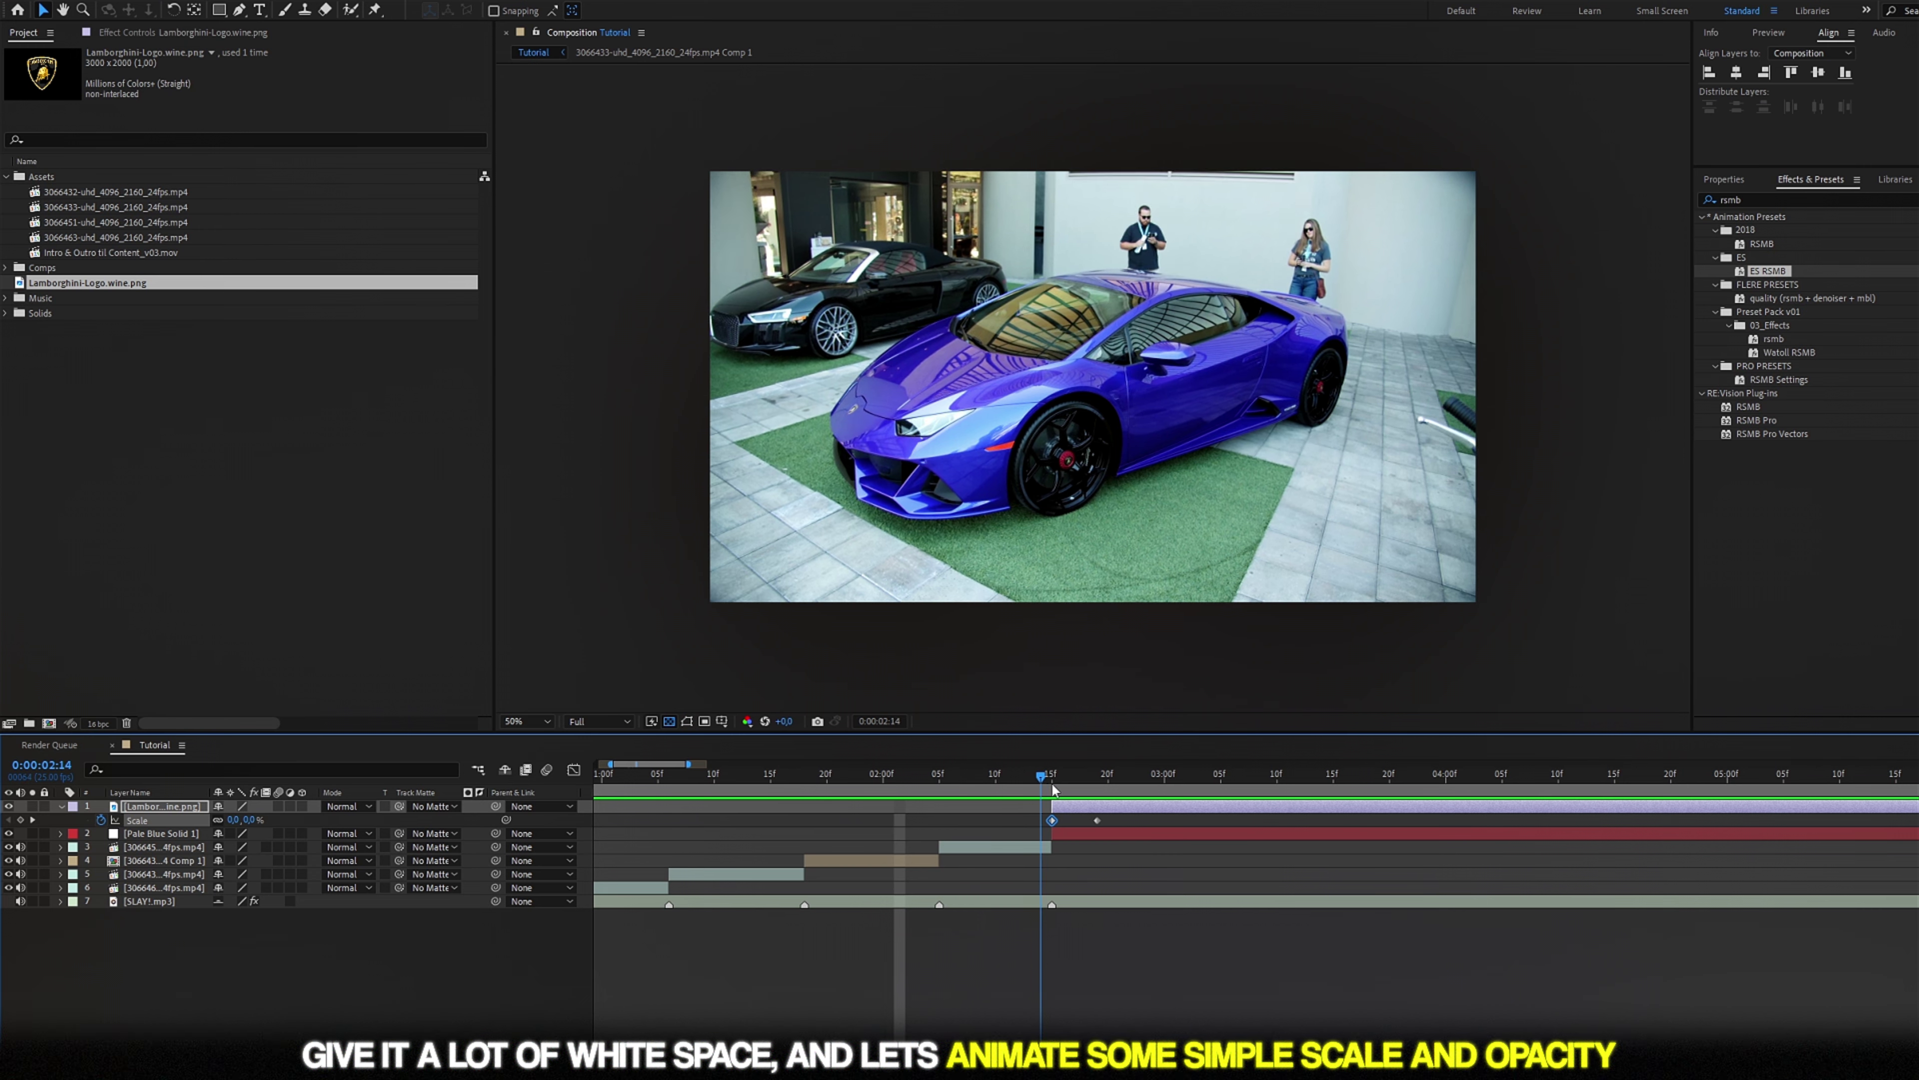
pyautogui.click(1097, 819)
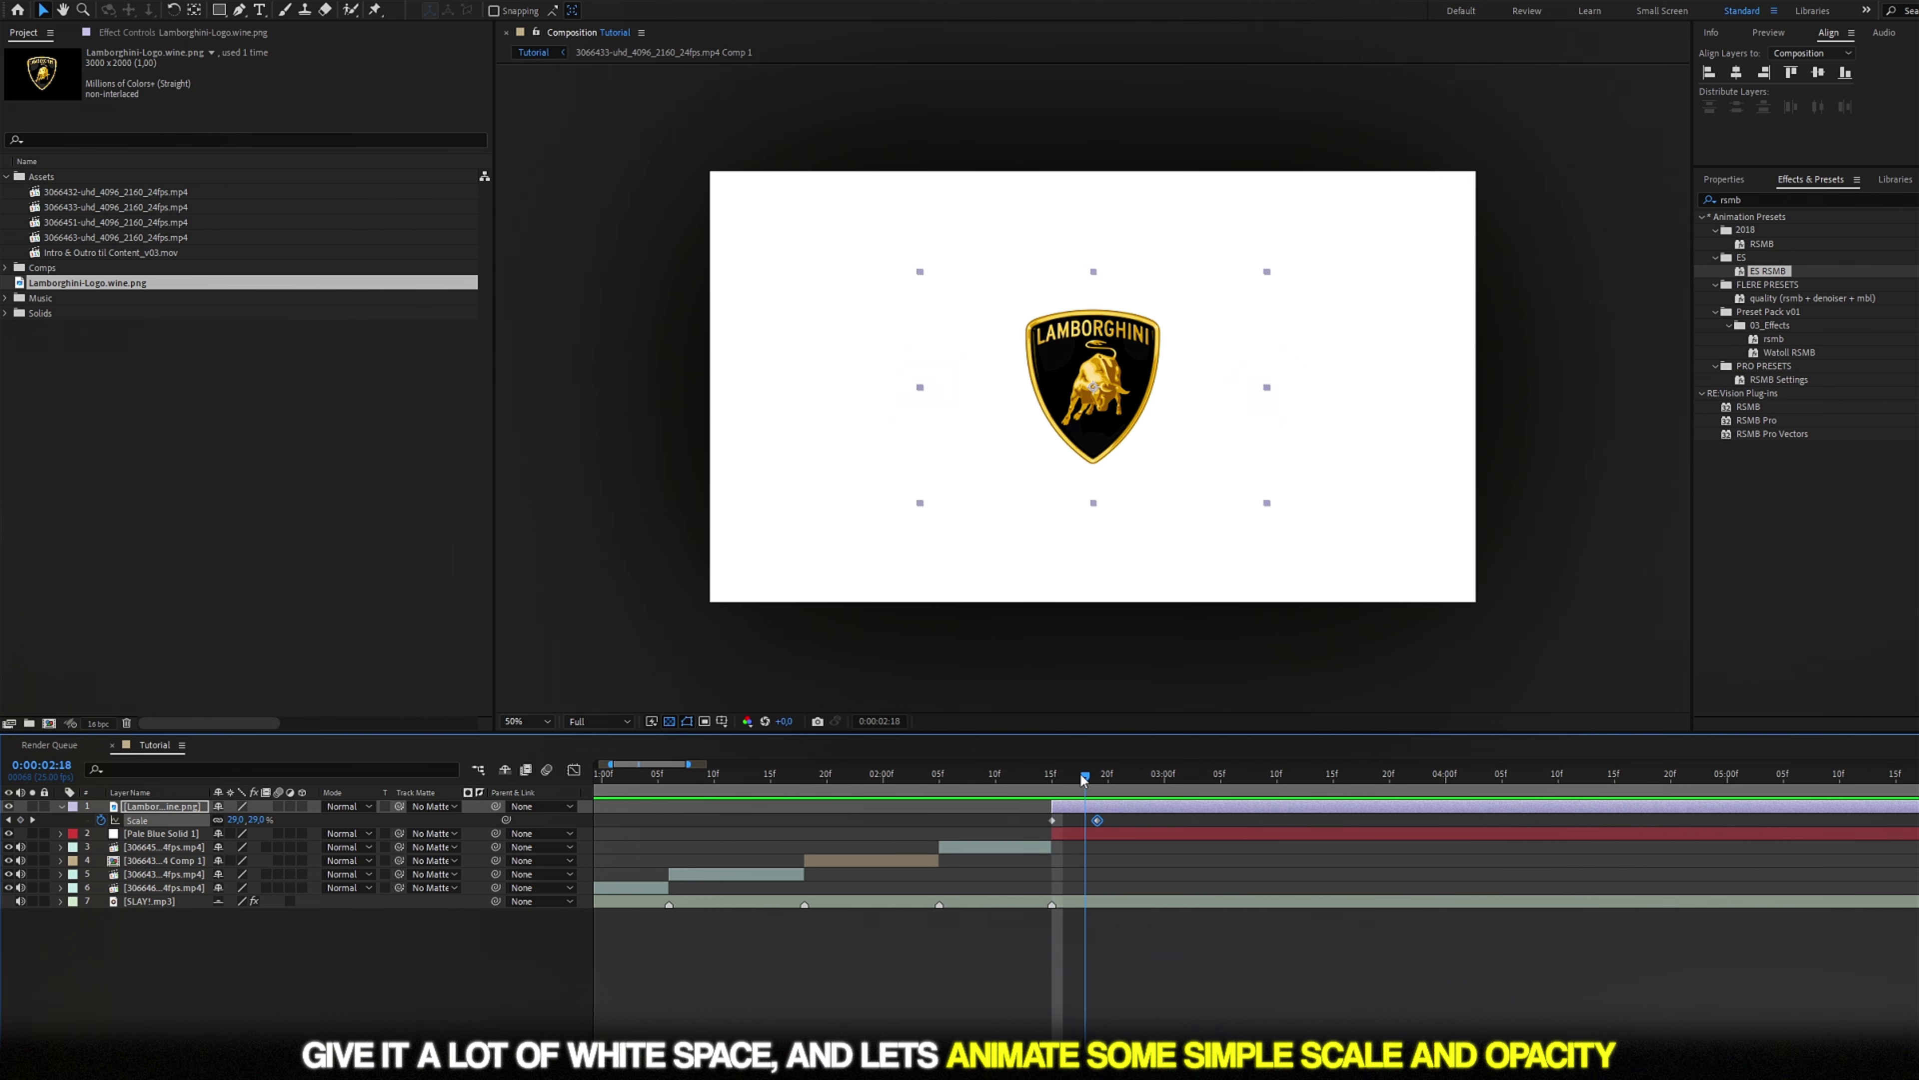
pyautogui.click(1052, 819)
pyautogui.moveTo(256, 822); pyautogui.dragTo(342, 820)
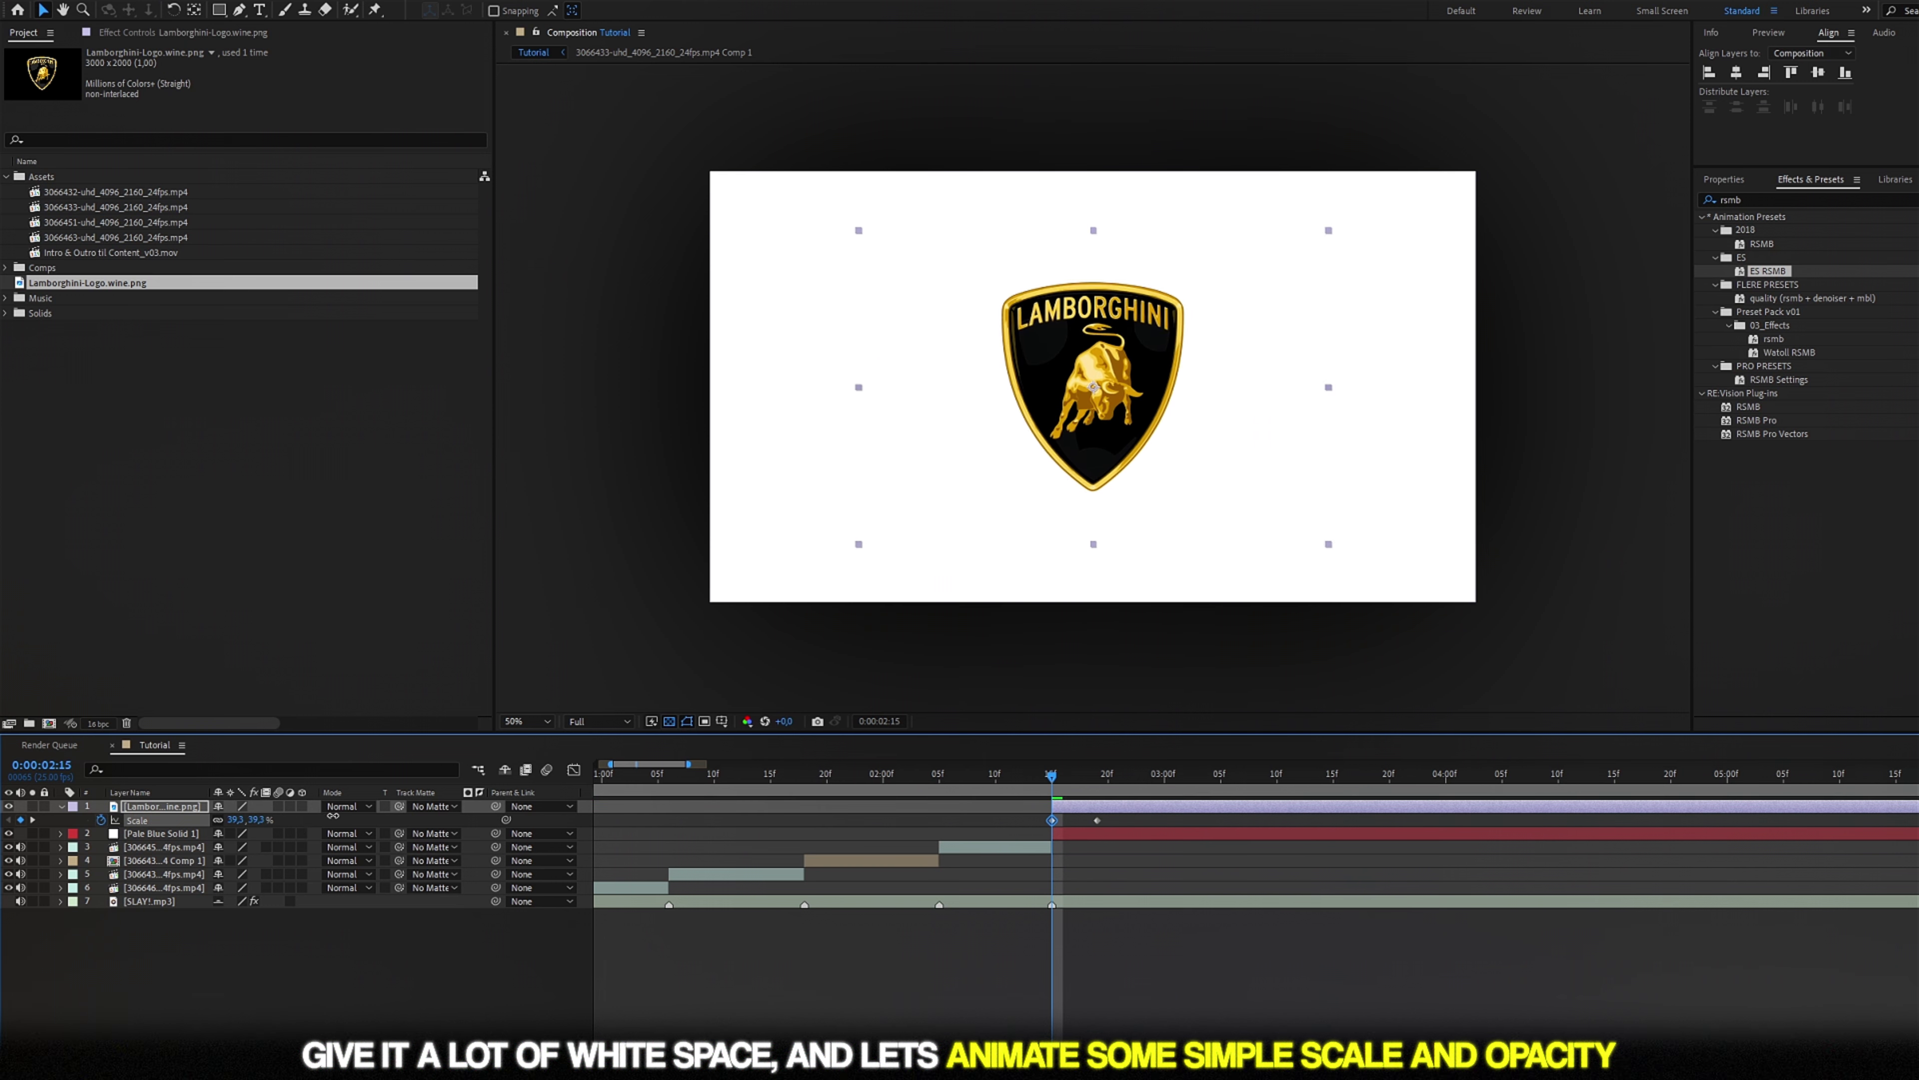
# Keyframe the logo's Opacity from 0% at 0:00:02:15 to 100% at 0:00:02:19
pyautogui.hotkey('shift', 't')
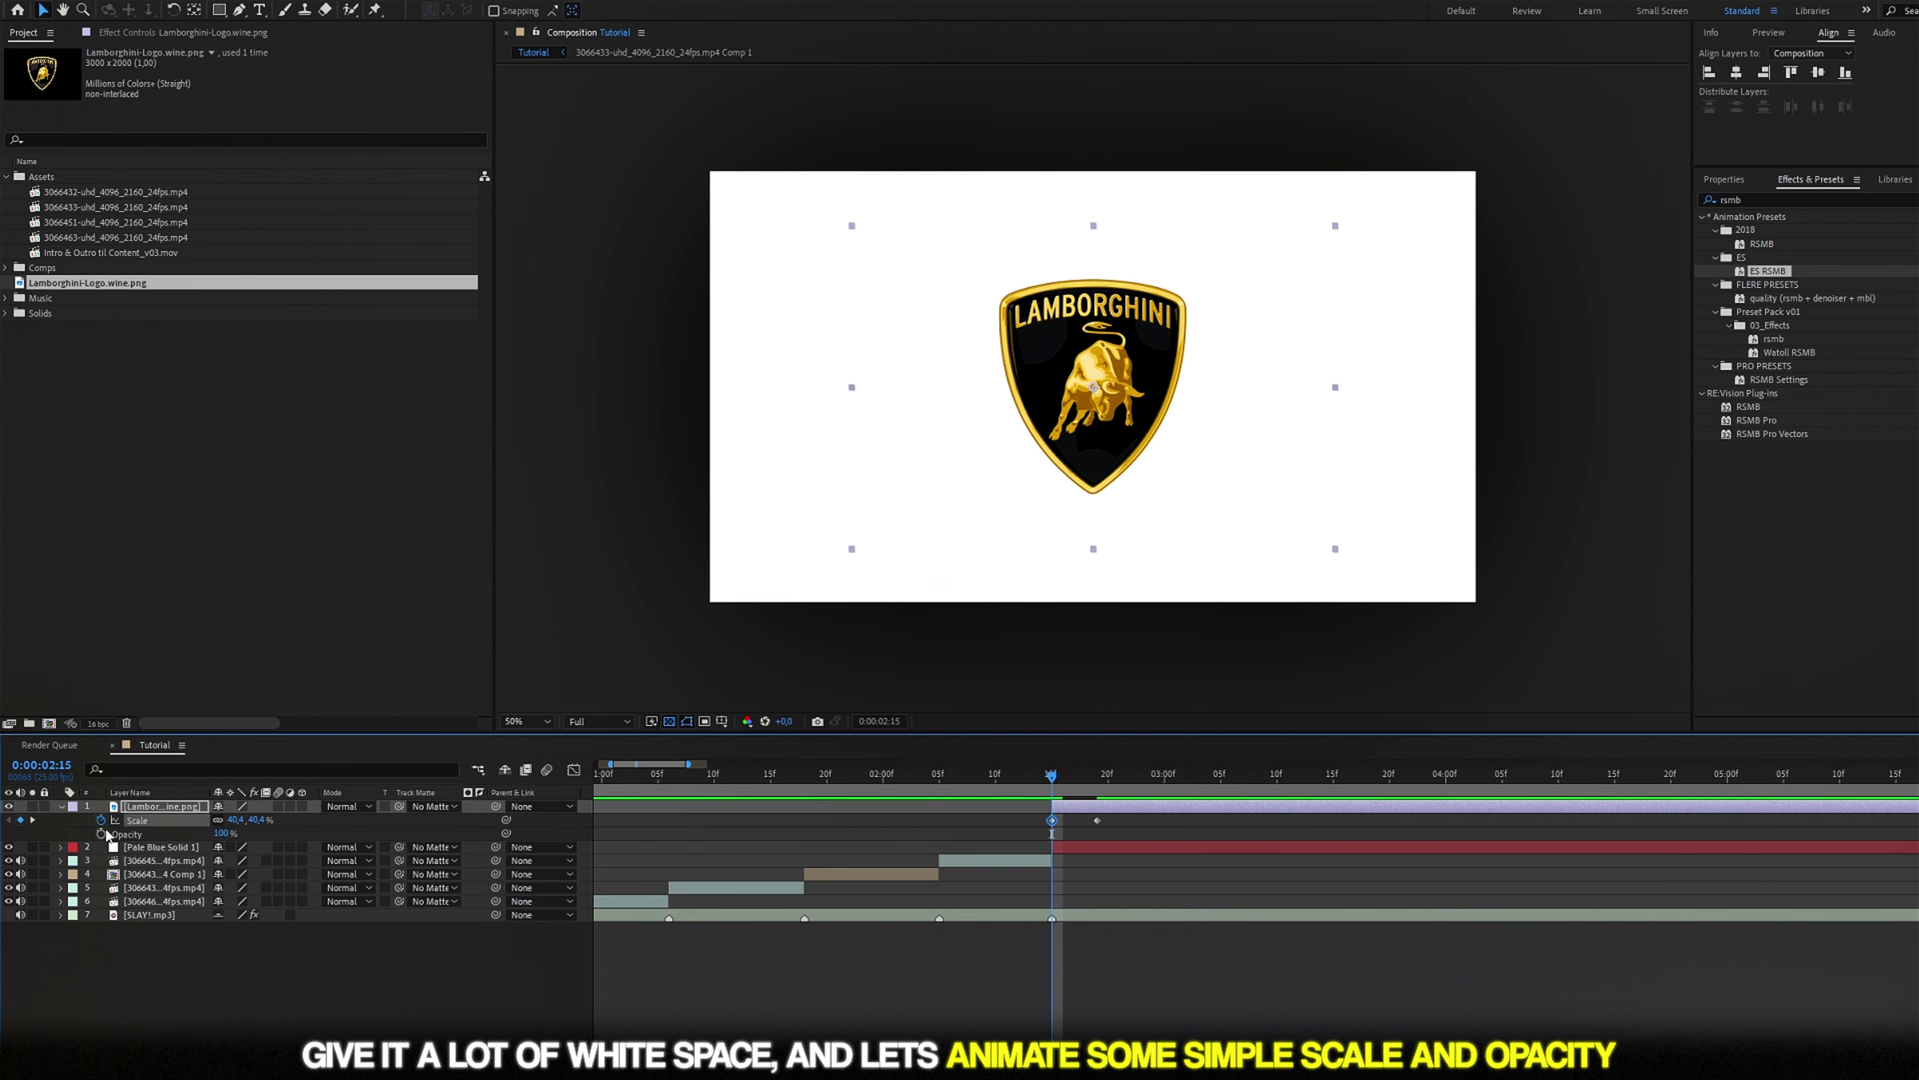
pyautogui.click(100, 833)
pyautogui.moveTo(221, 833)
pyautogui.mouseDown()
pyautogui.moveTo(151, 833)
pyautogui.moveTo(257, 833)
pyautogui.mouseUp()
pyautogui.press('k')
pyautogui.click(958, 777)
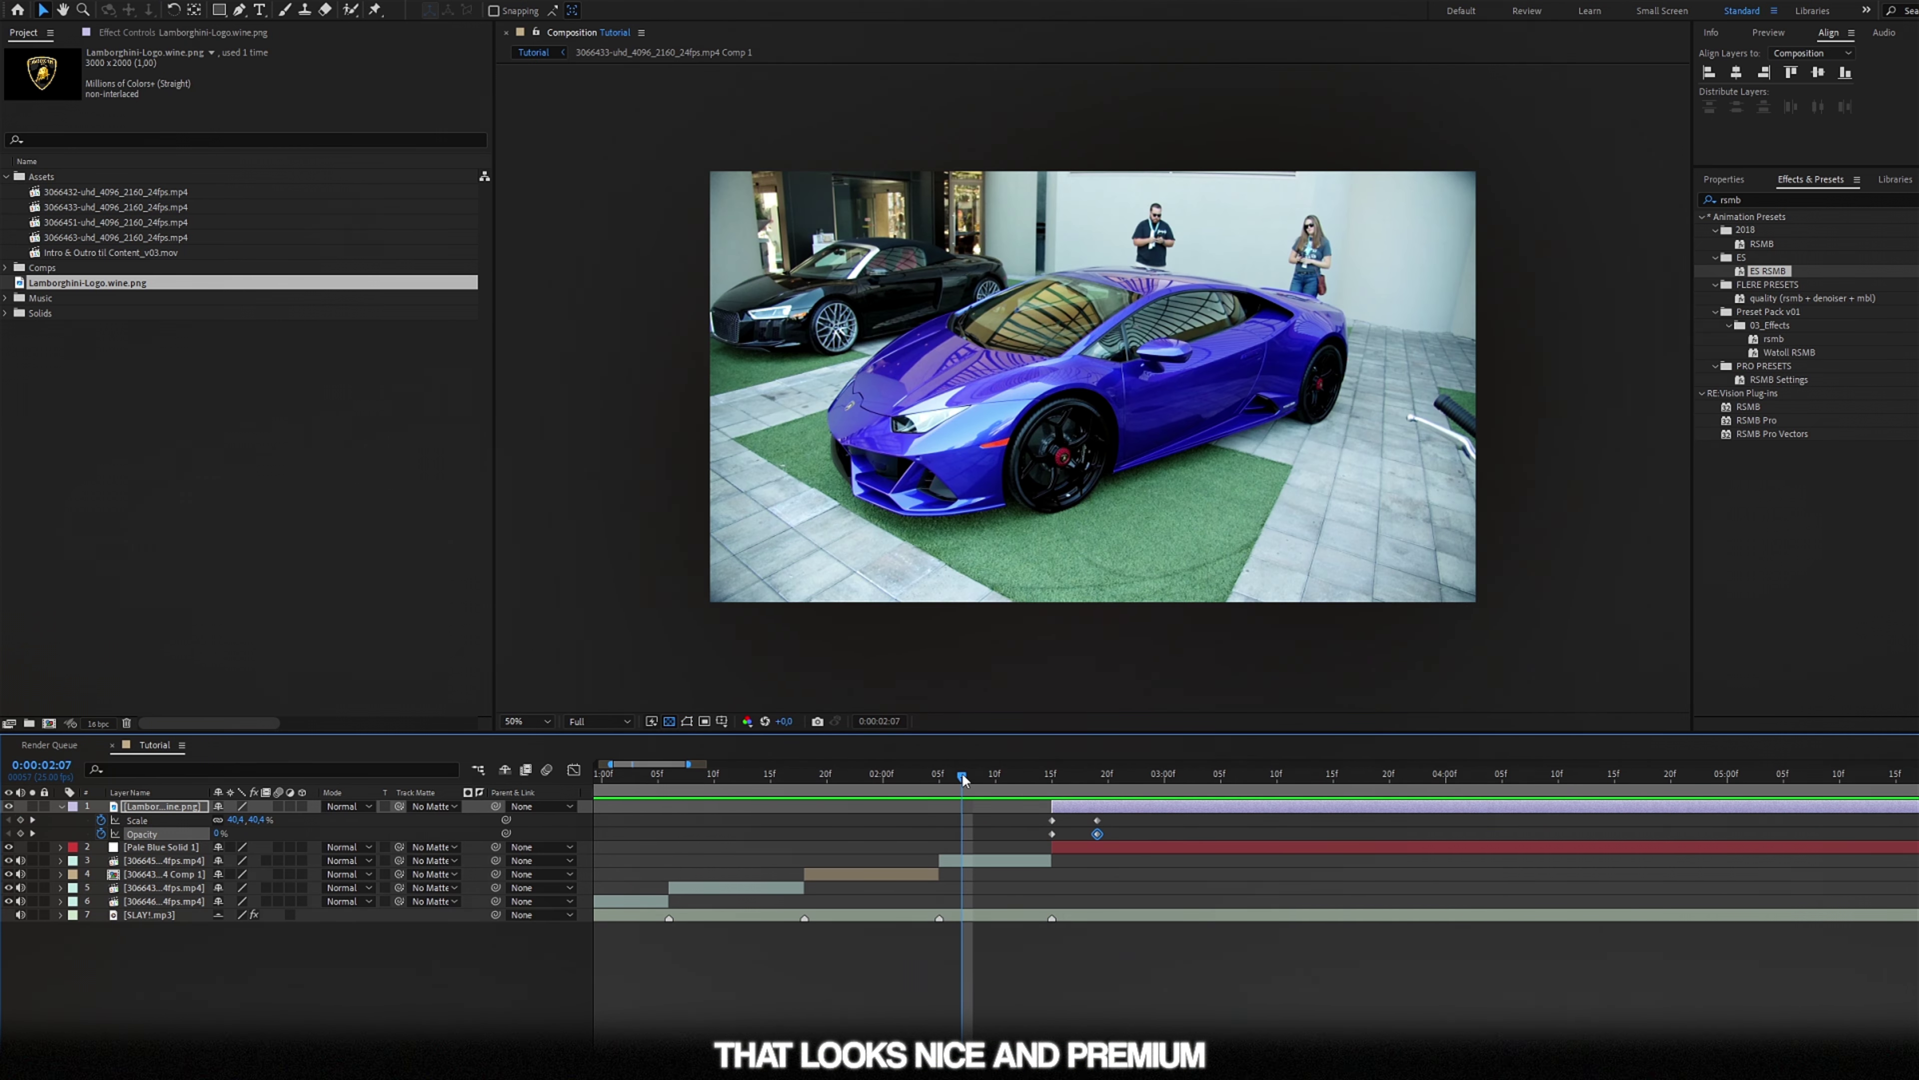
# Easy Ease all four Scale and Opacity keyframes
pyautogui.press('space')
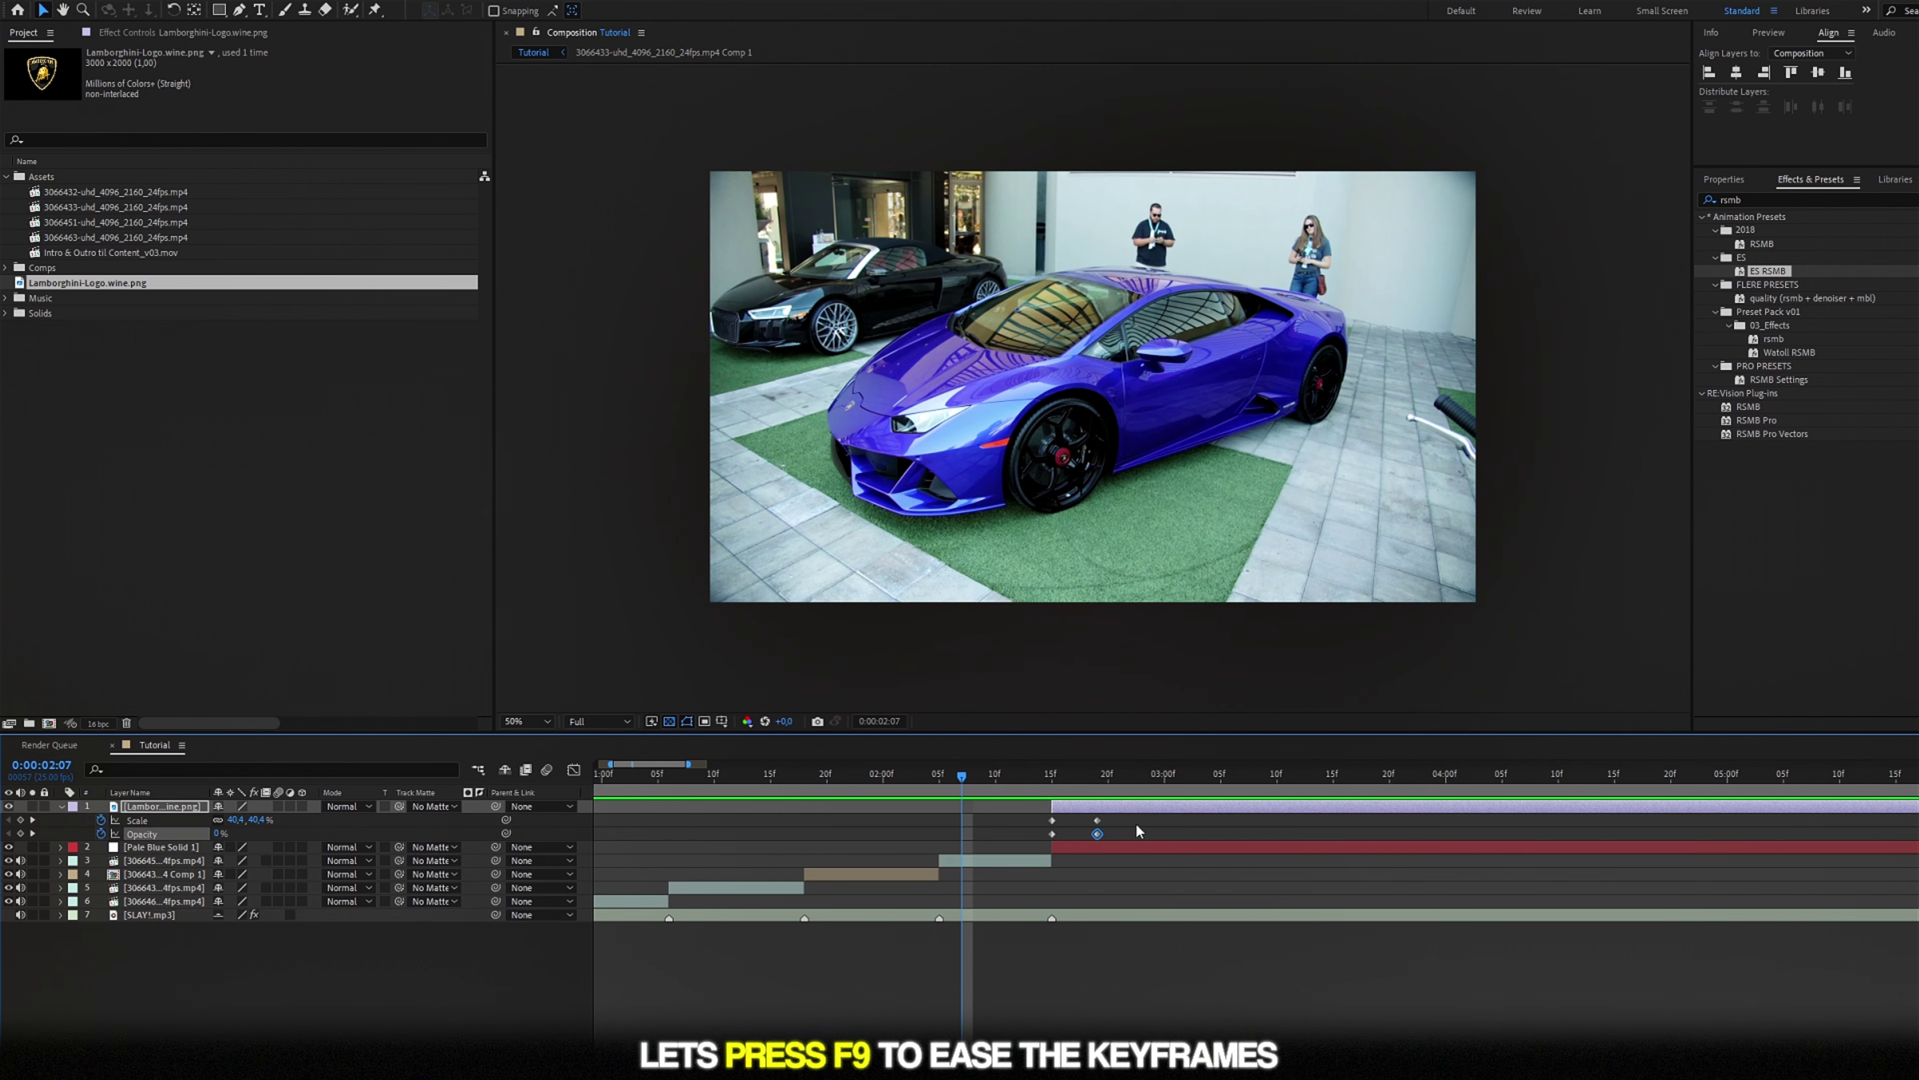
pyautogui.moveTo(1037, 840); pyautogui.dragTo(1011, 820)
pyautogui.press('F9')
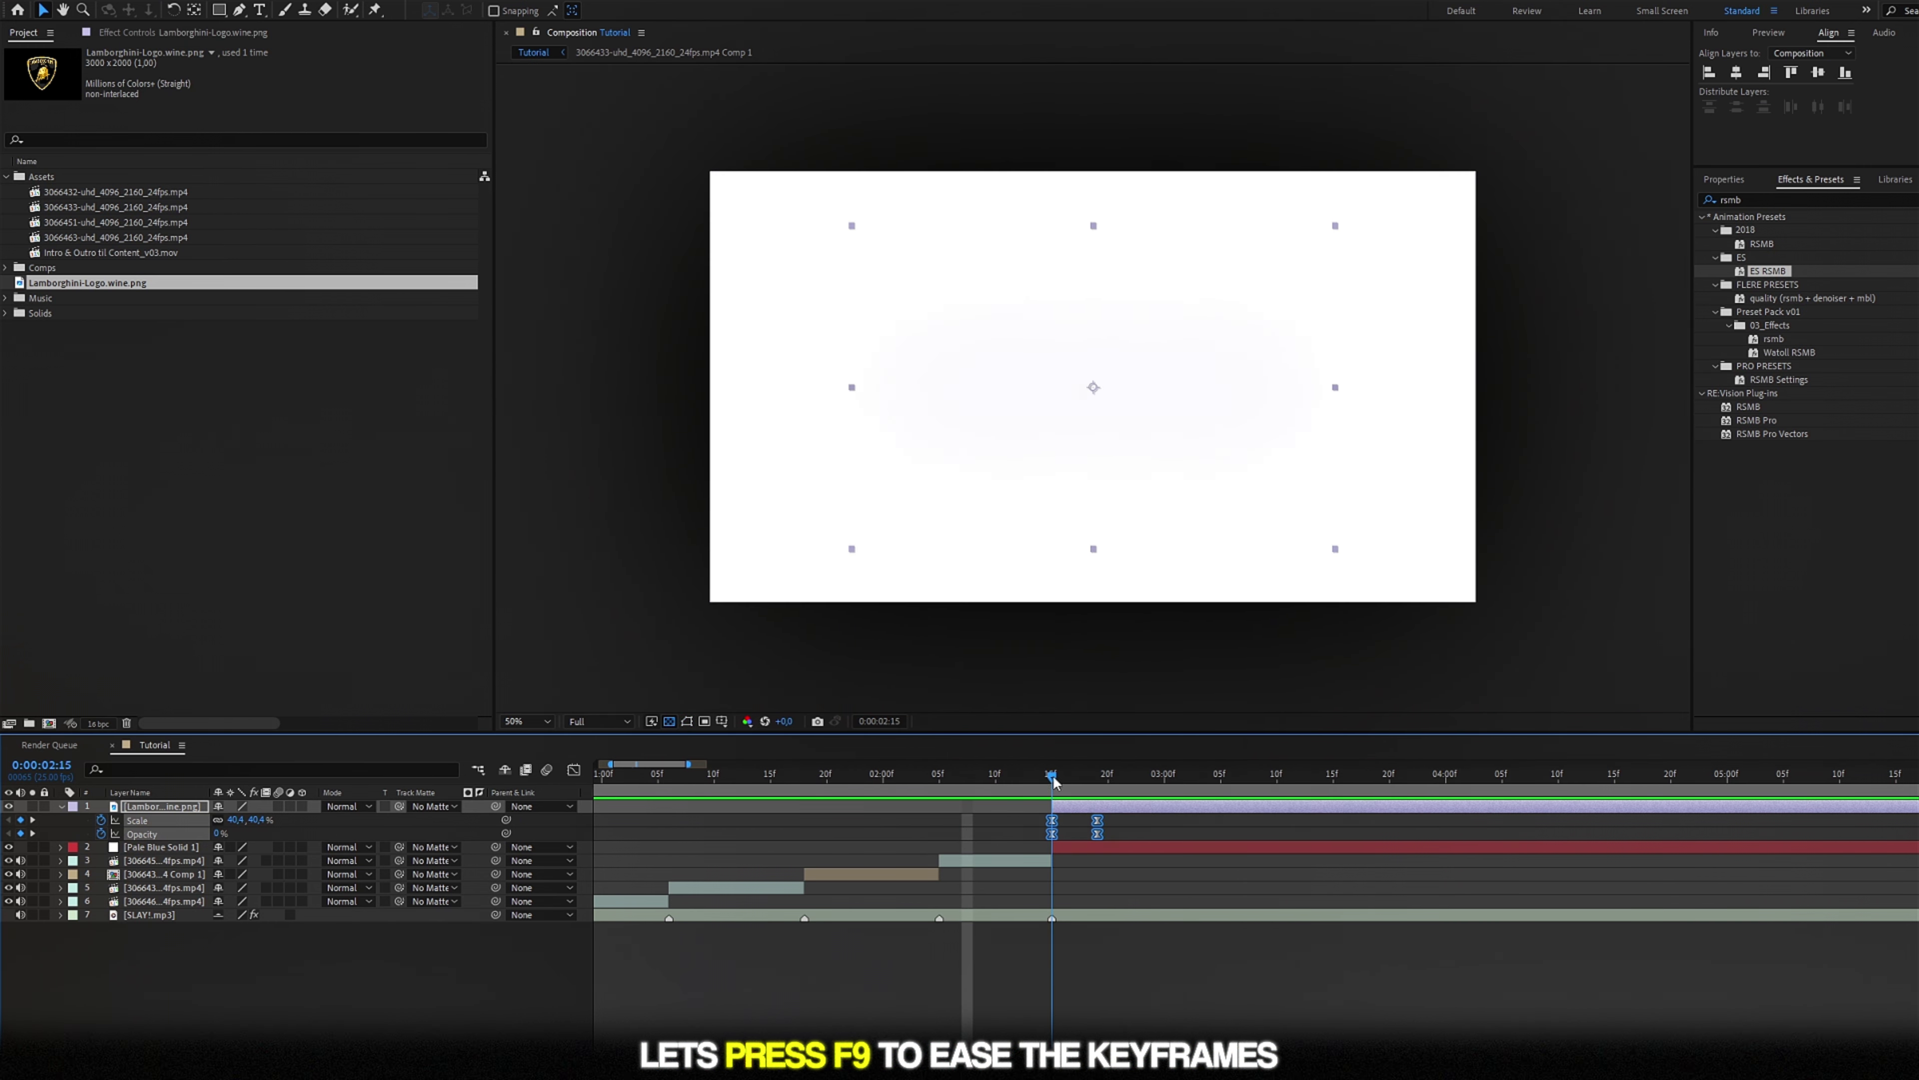
pyautogui.press('space')
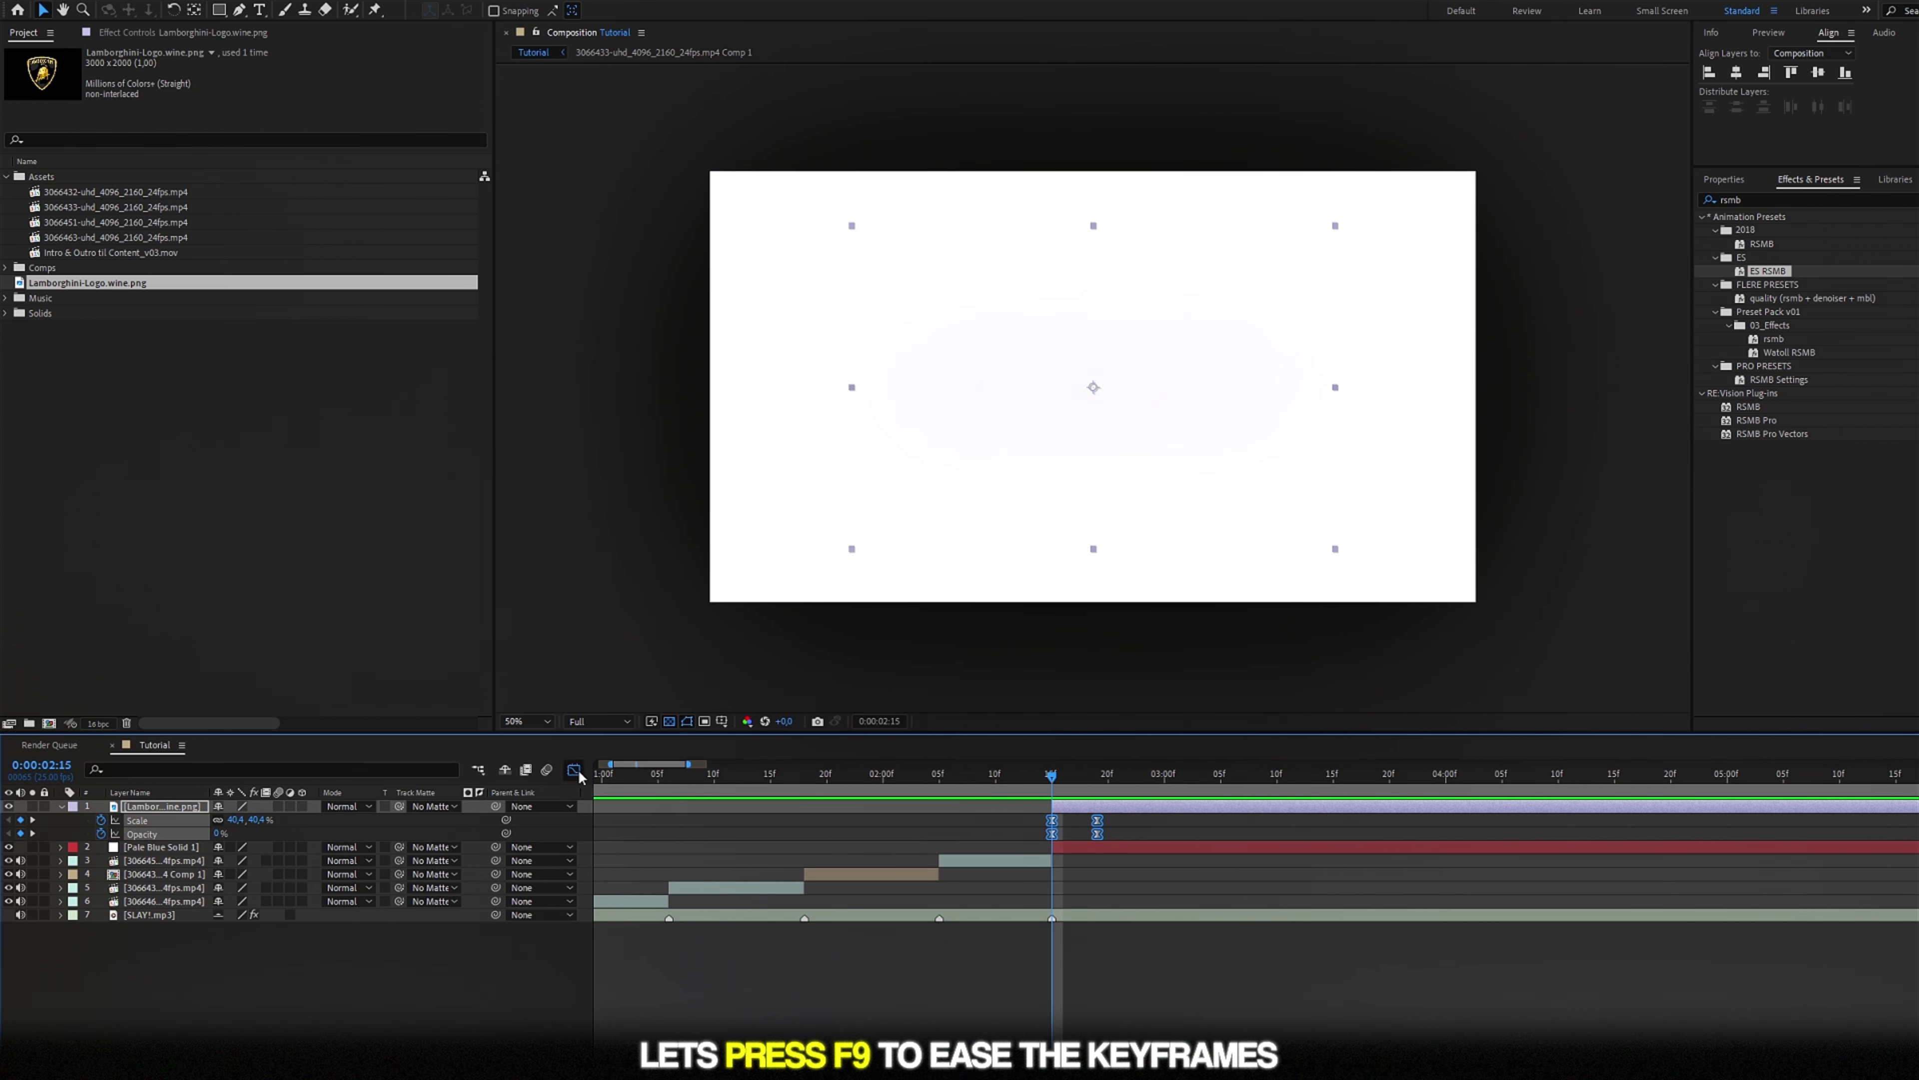
# Enable the logo's motion blur and reshape its scale curve in the Graph Editor to start fast and settle slowly
pyautogui.click(576, 771)
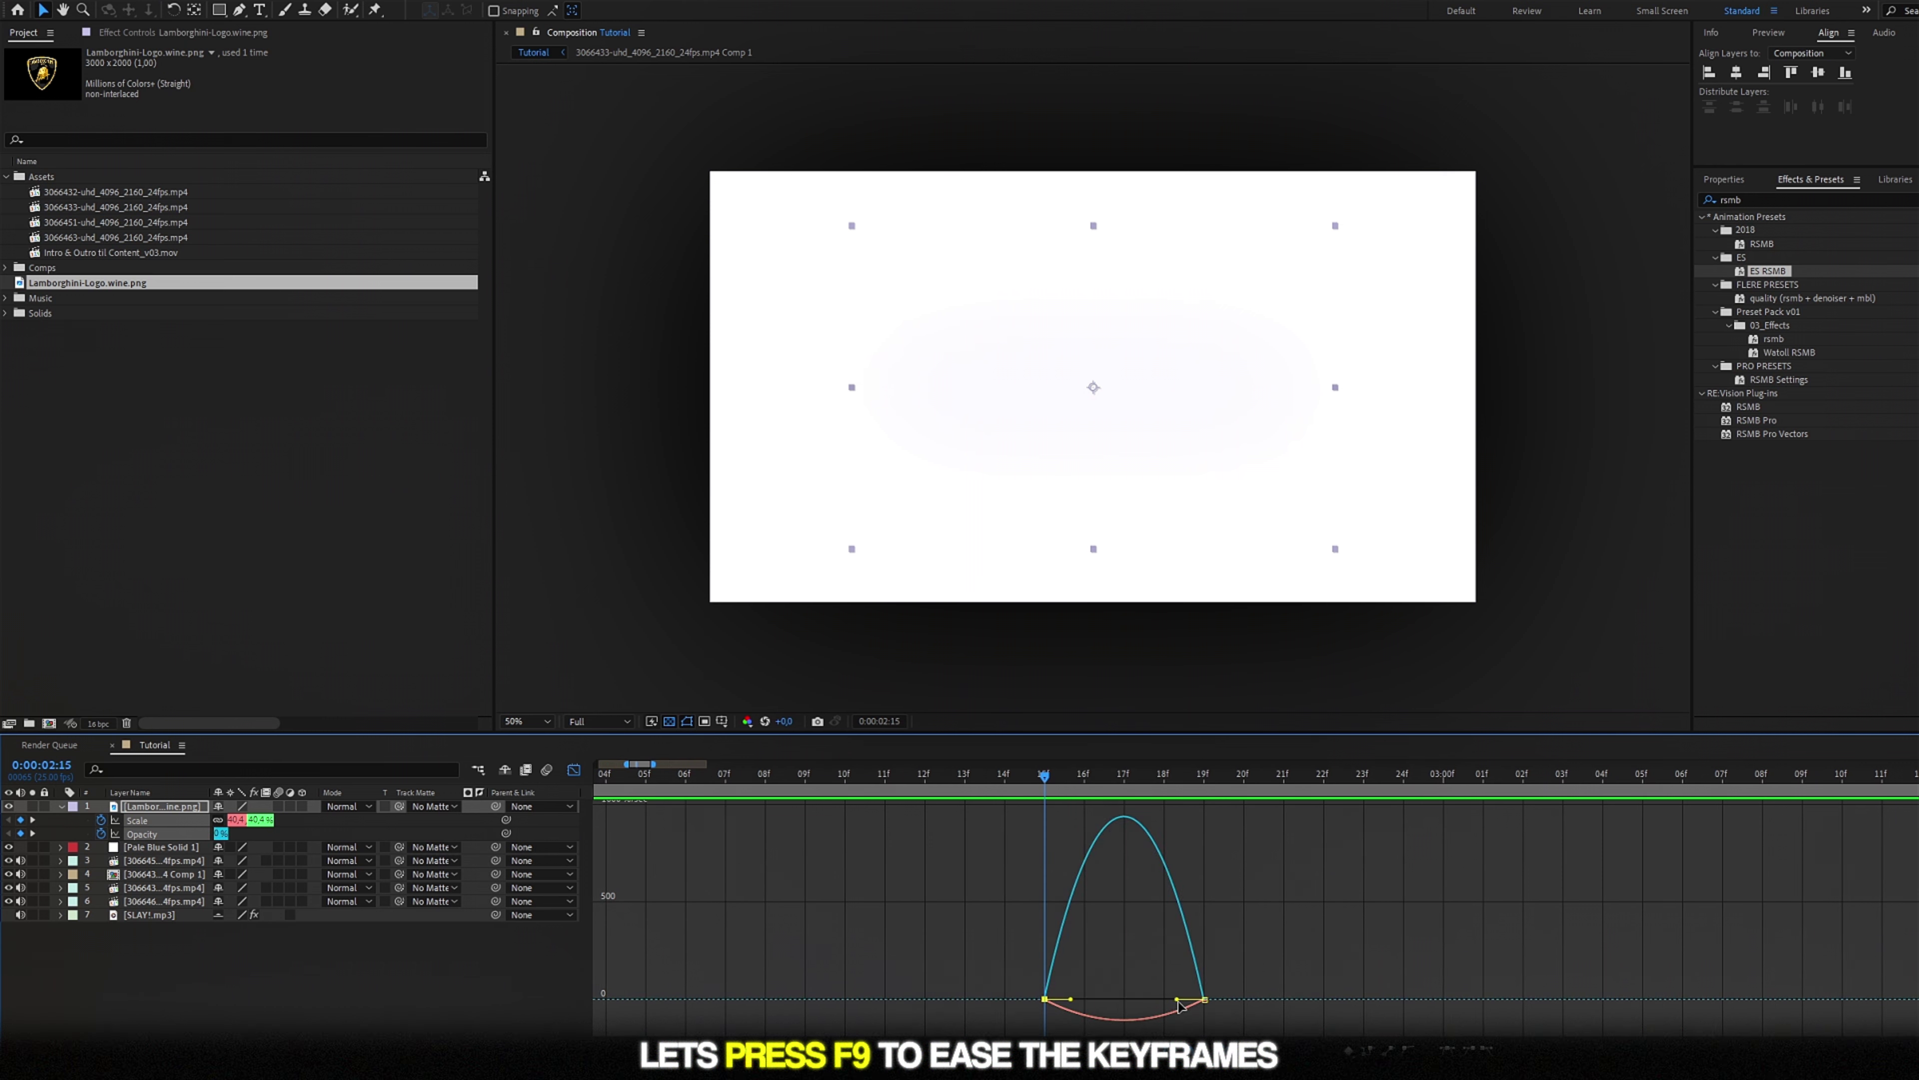
pyautogui.click(279, 806)
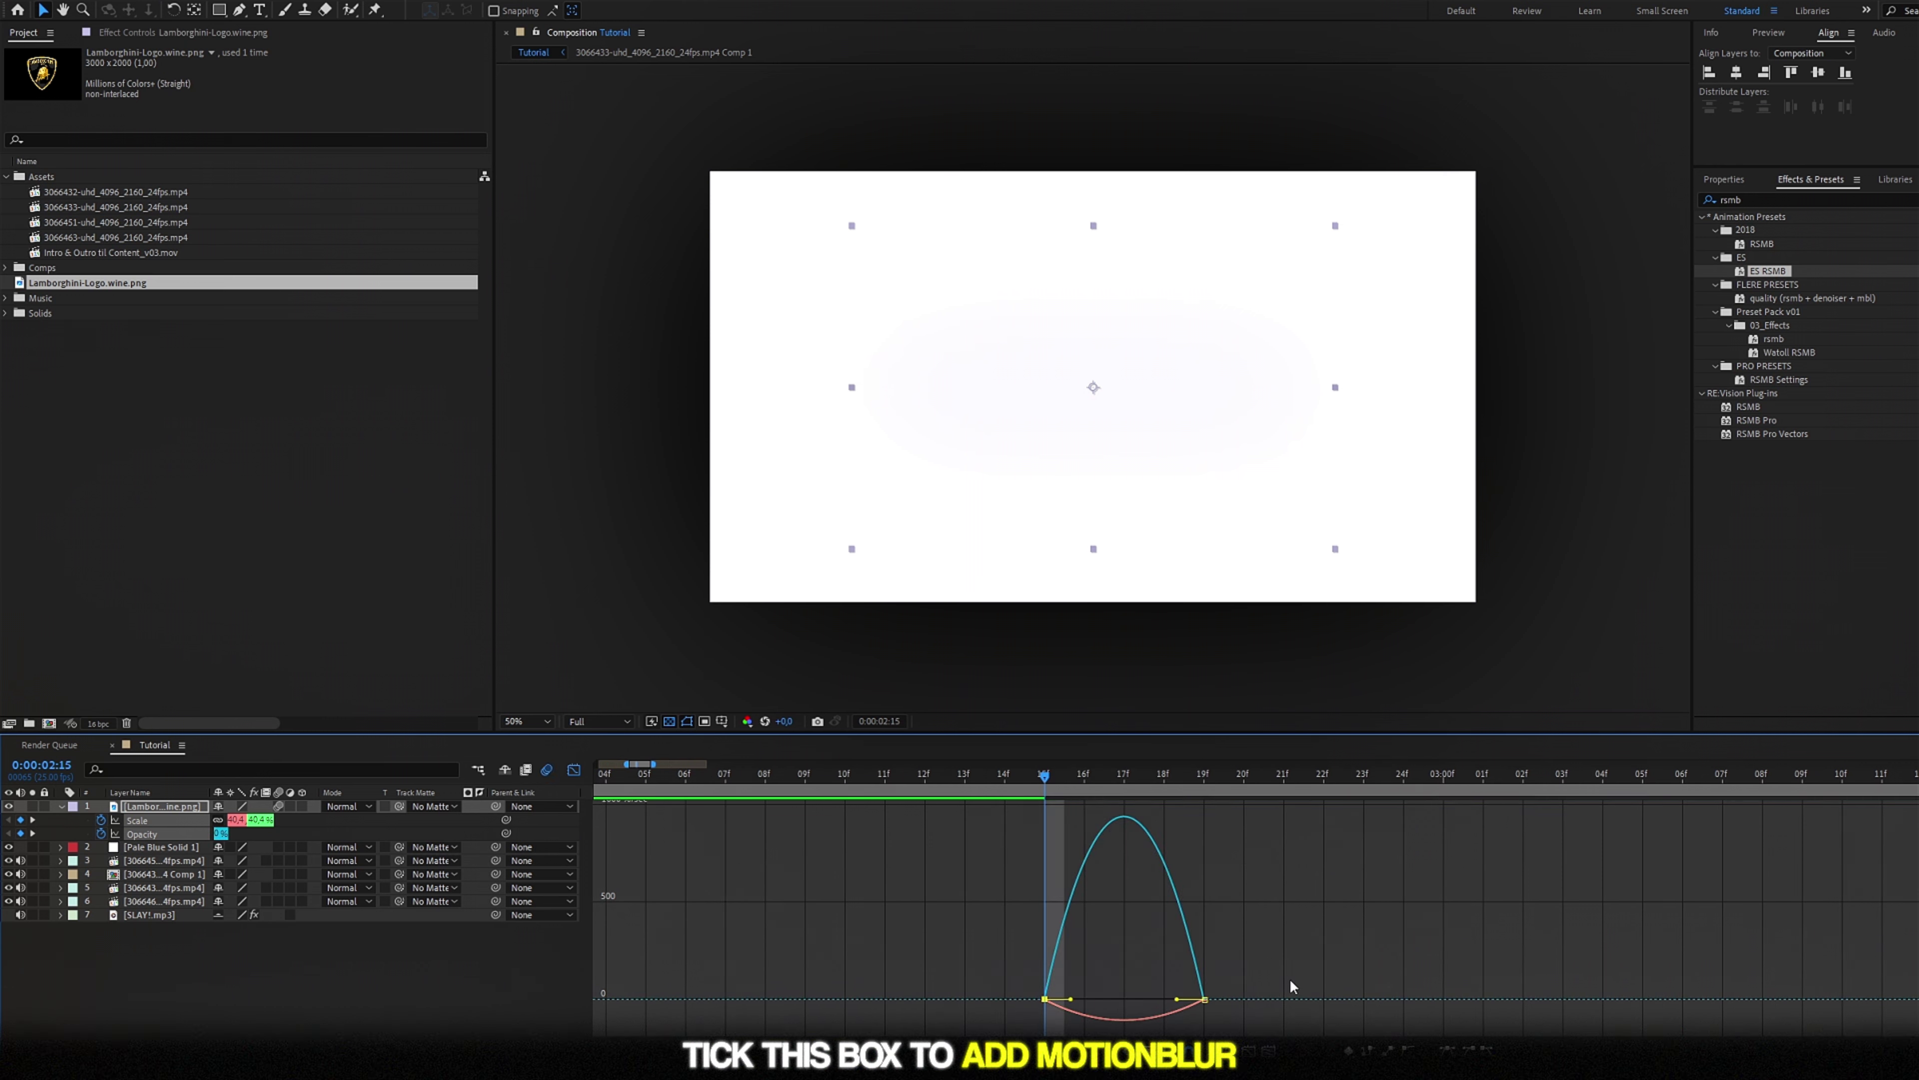
pyautogui.moveTo(1177, 999); pyautogui.dragTo(1059, 1006)
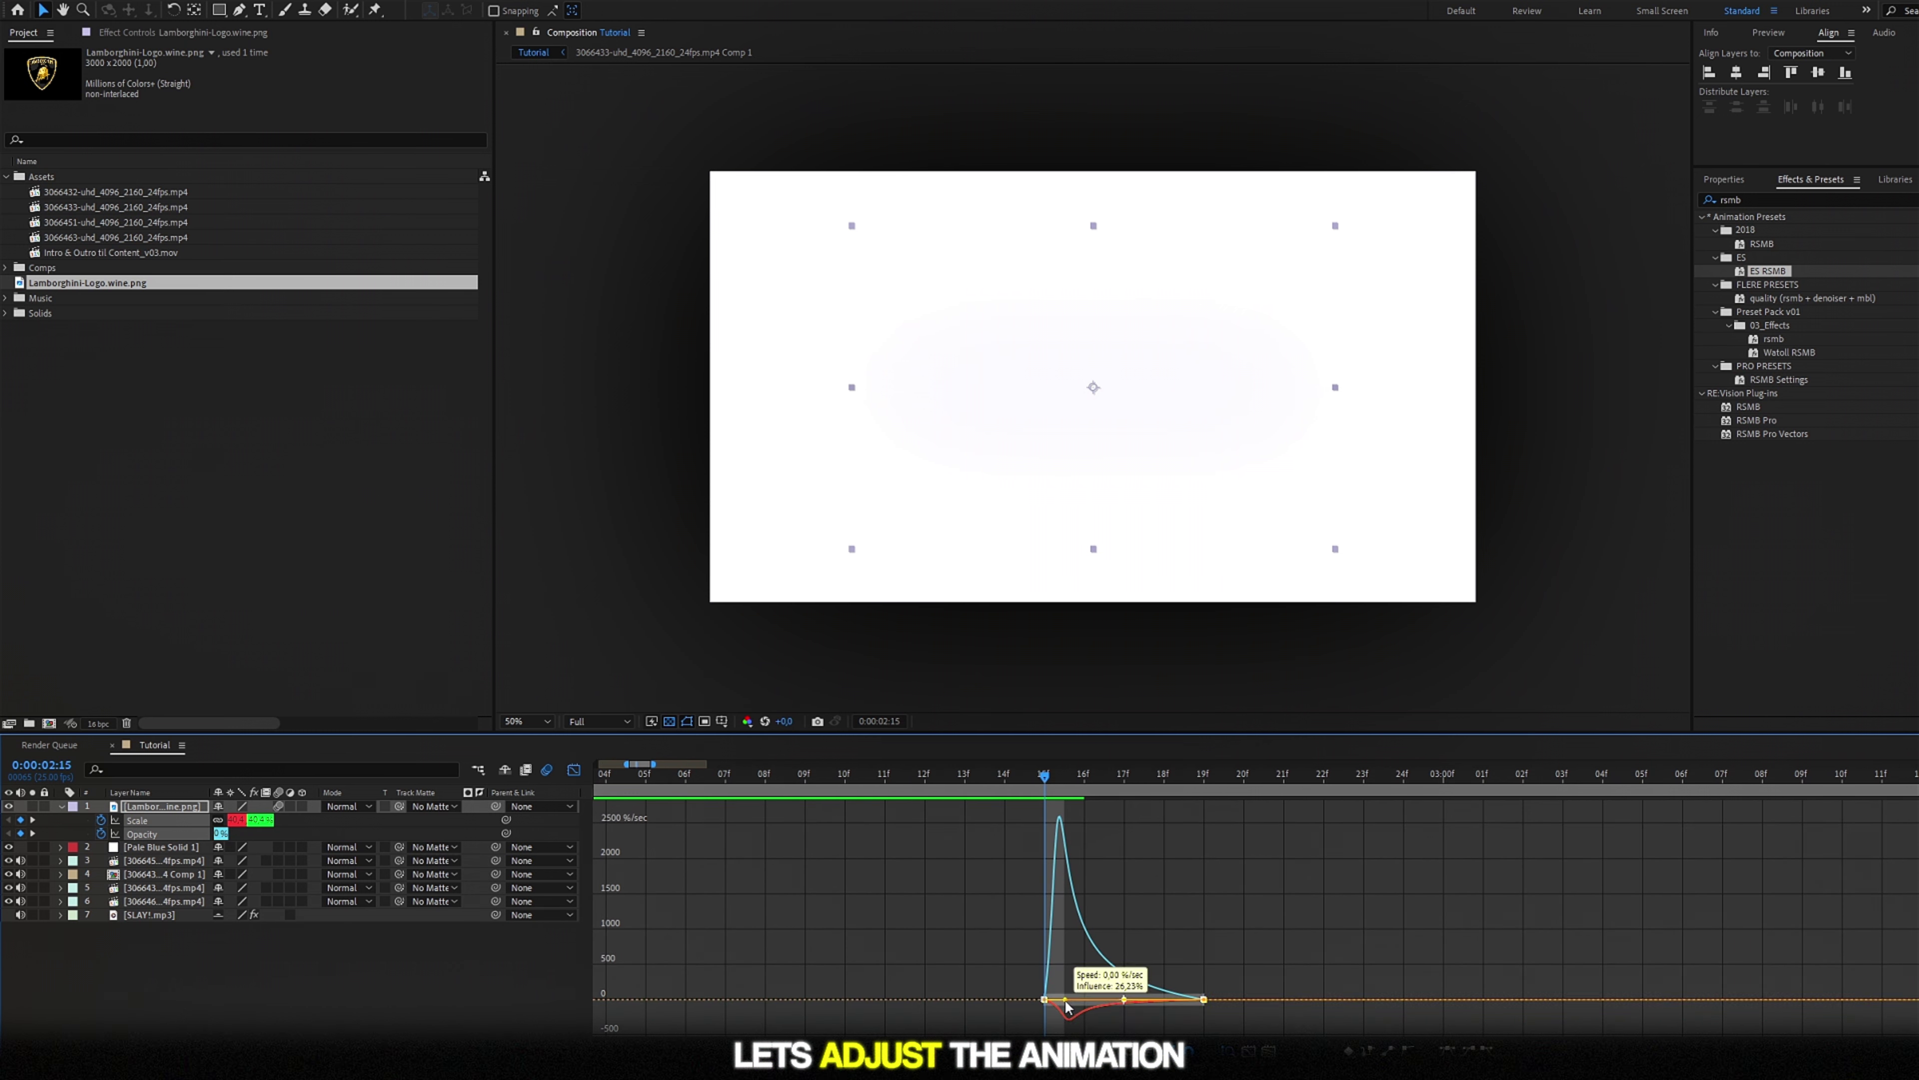
pyautogui.click(927, 775)
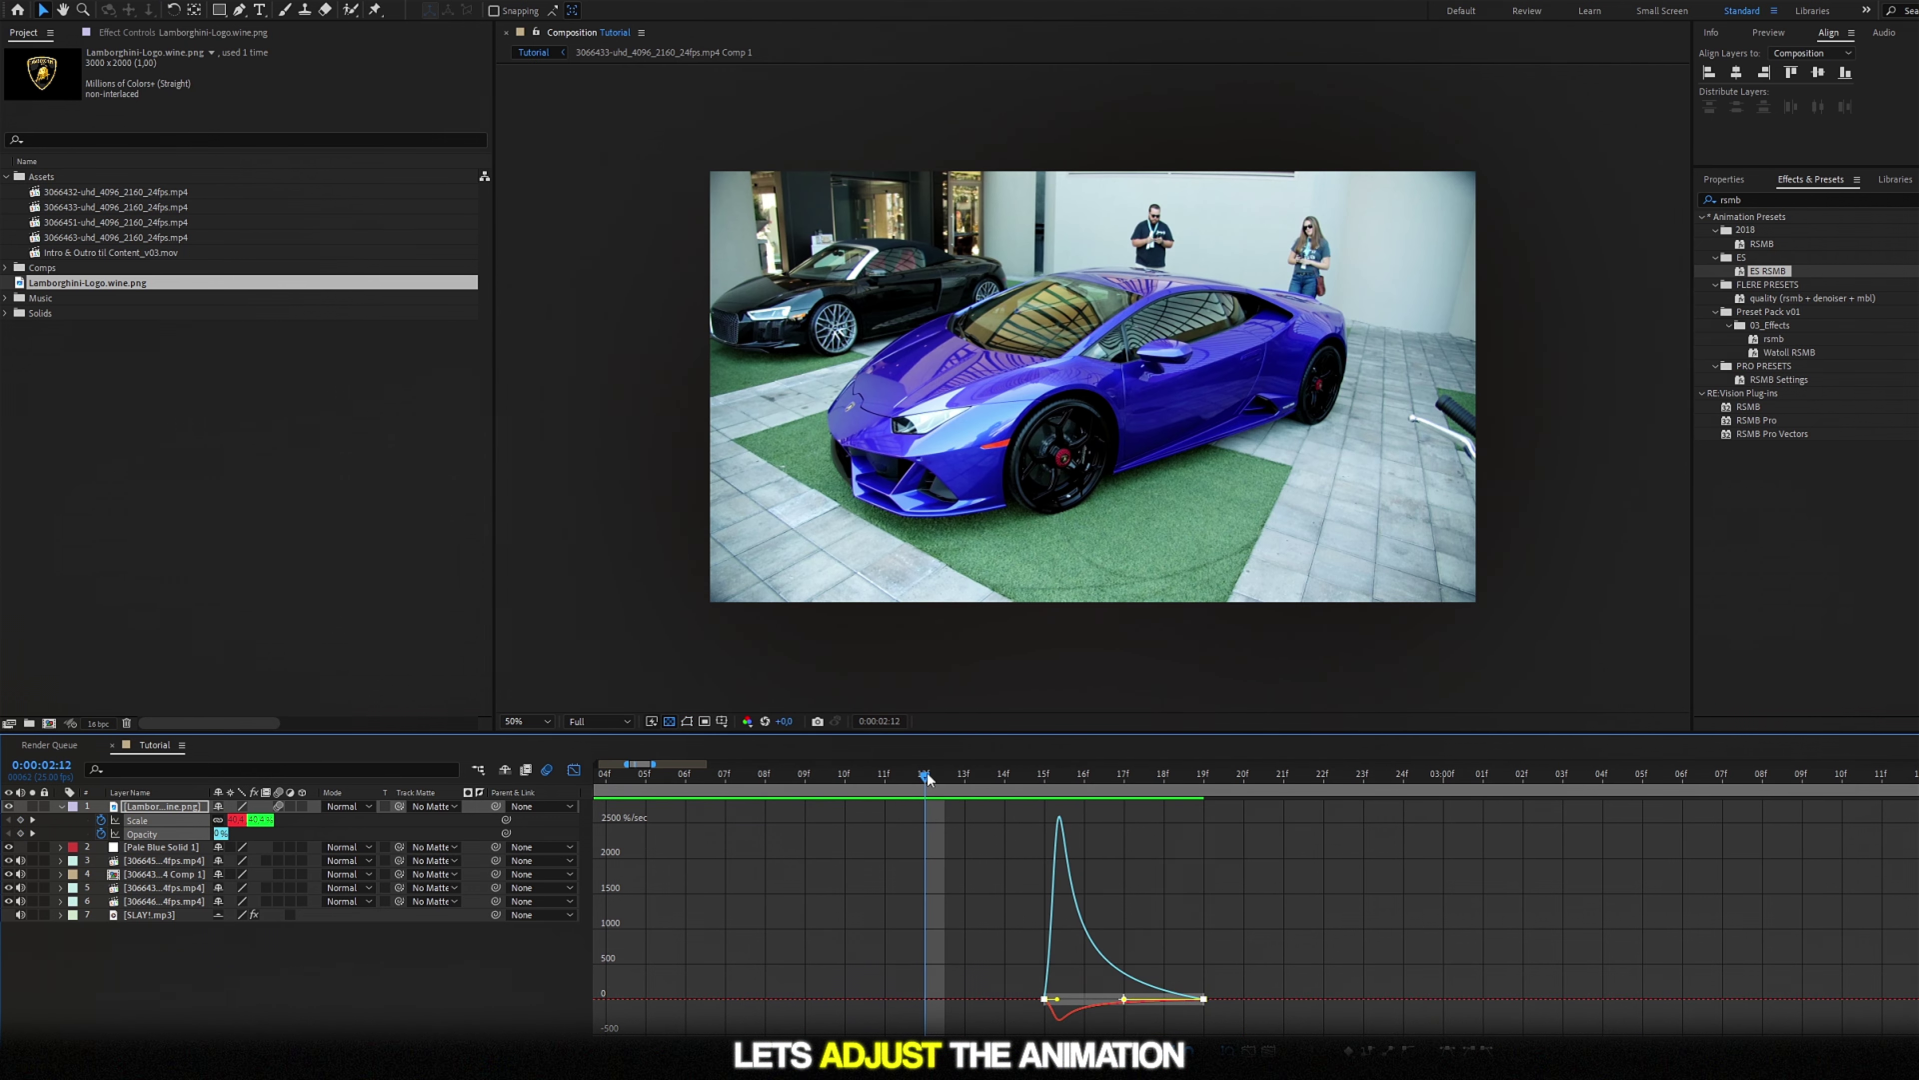
pyautogui.press('space')
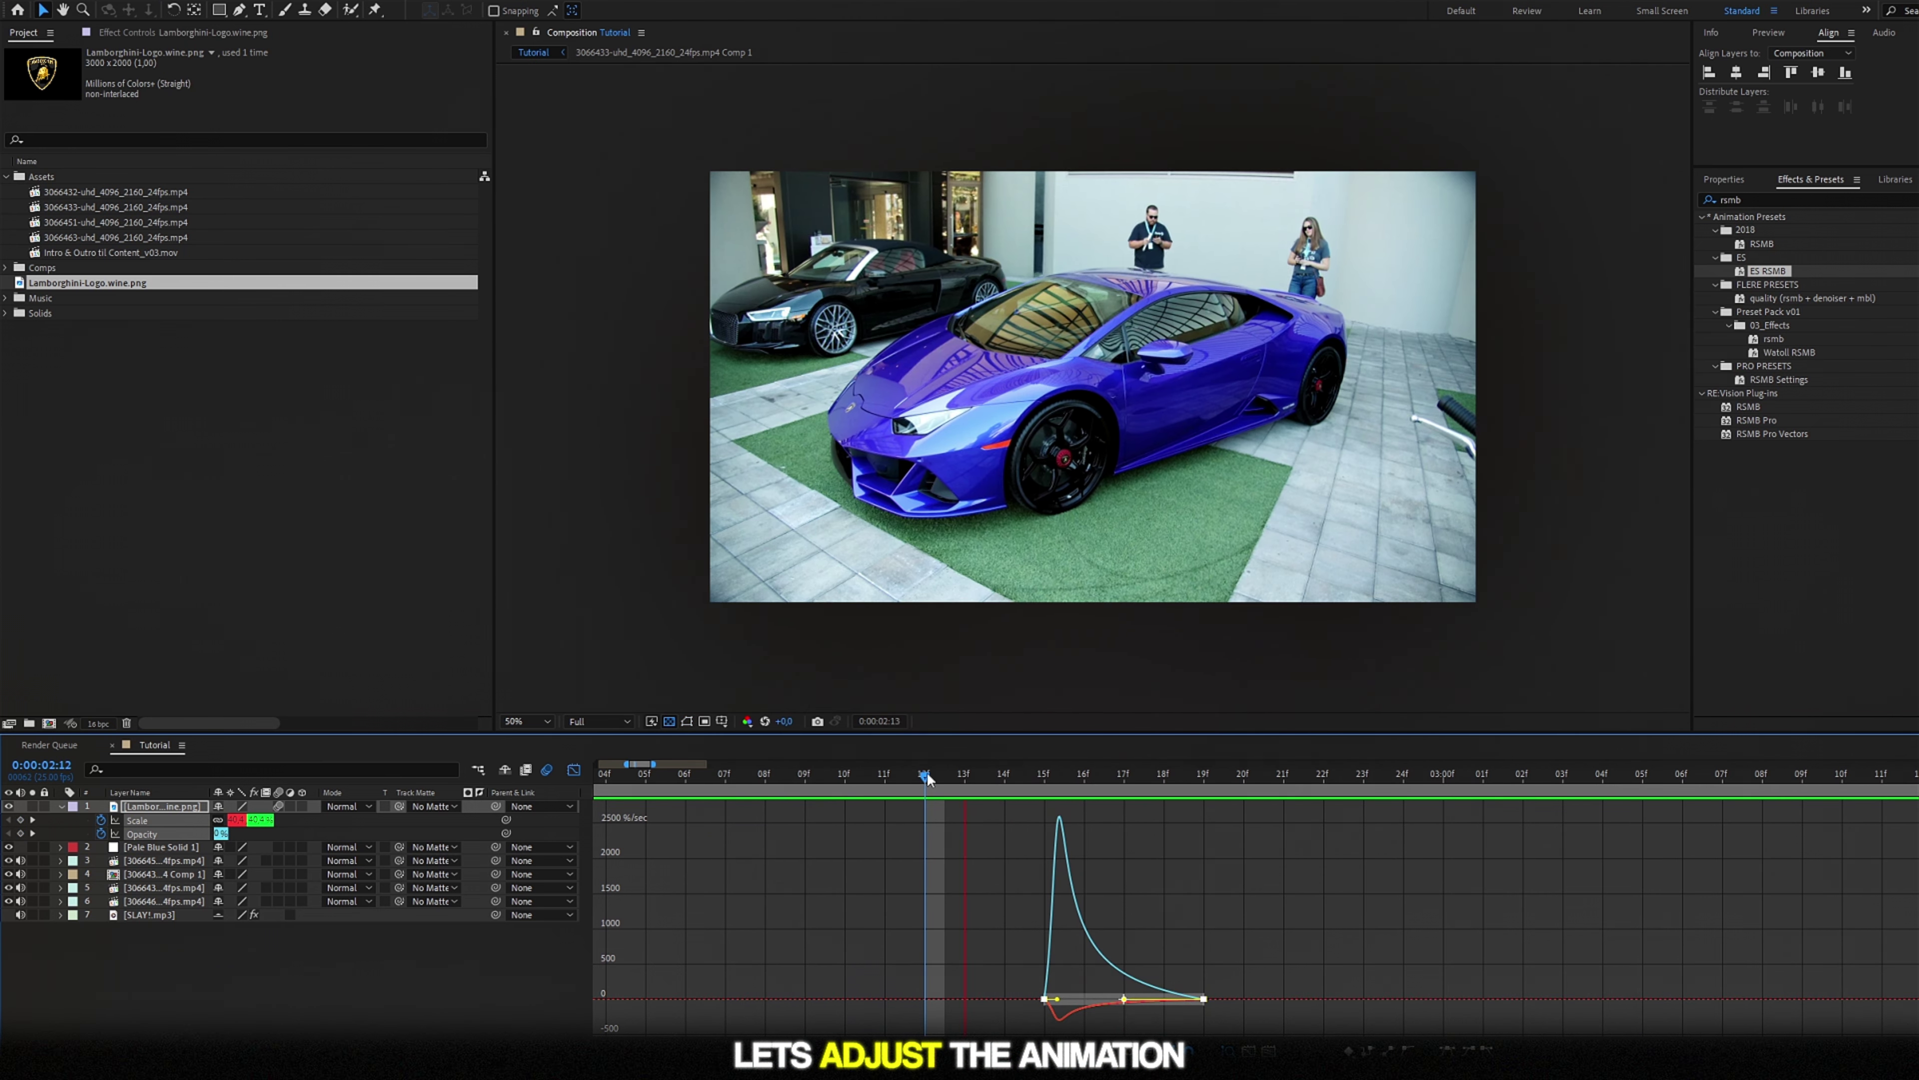
pyautogui.click(573, 771)
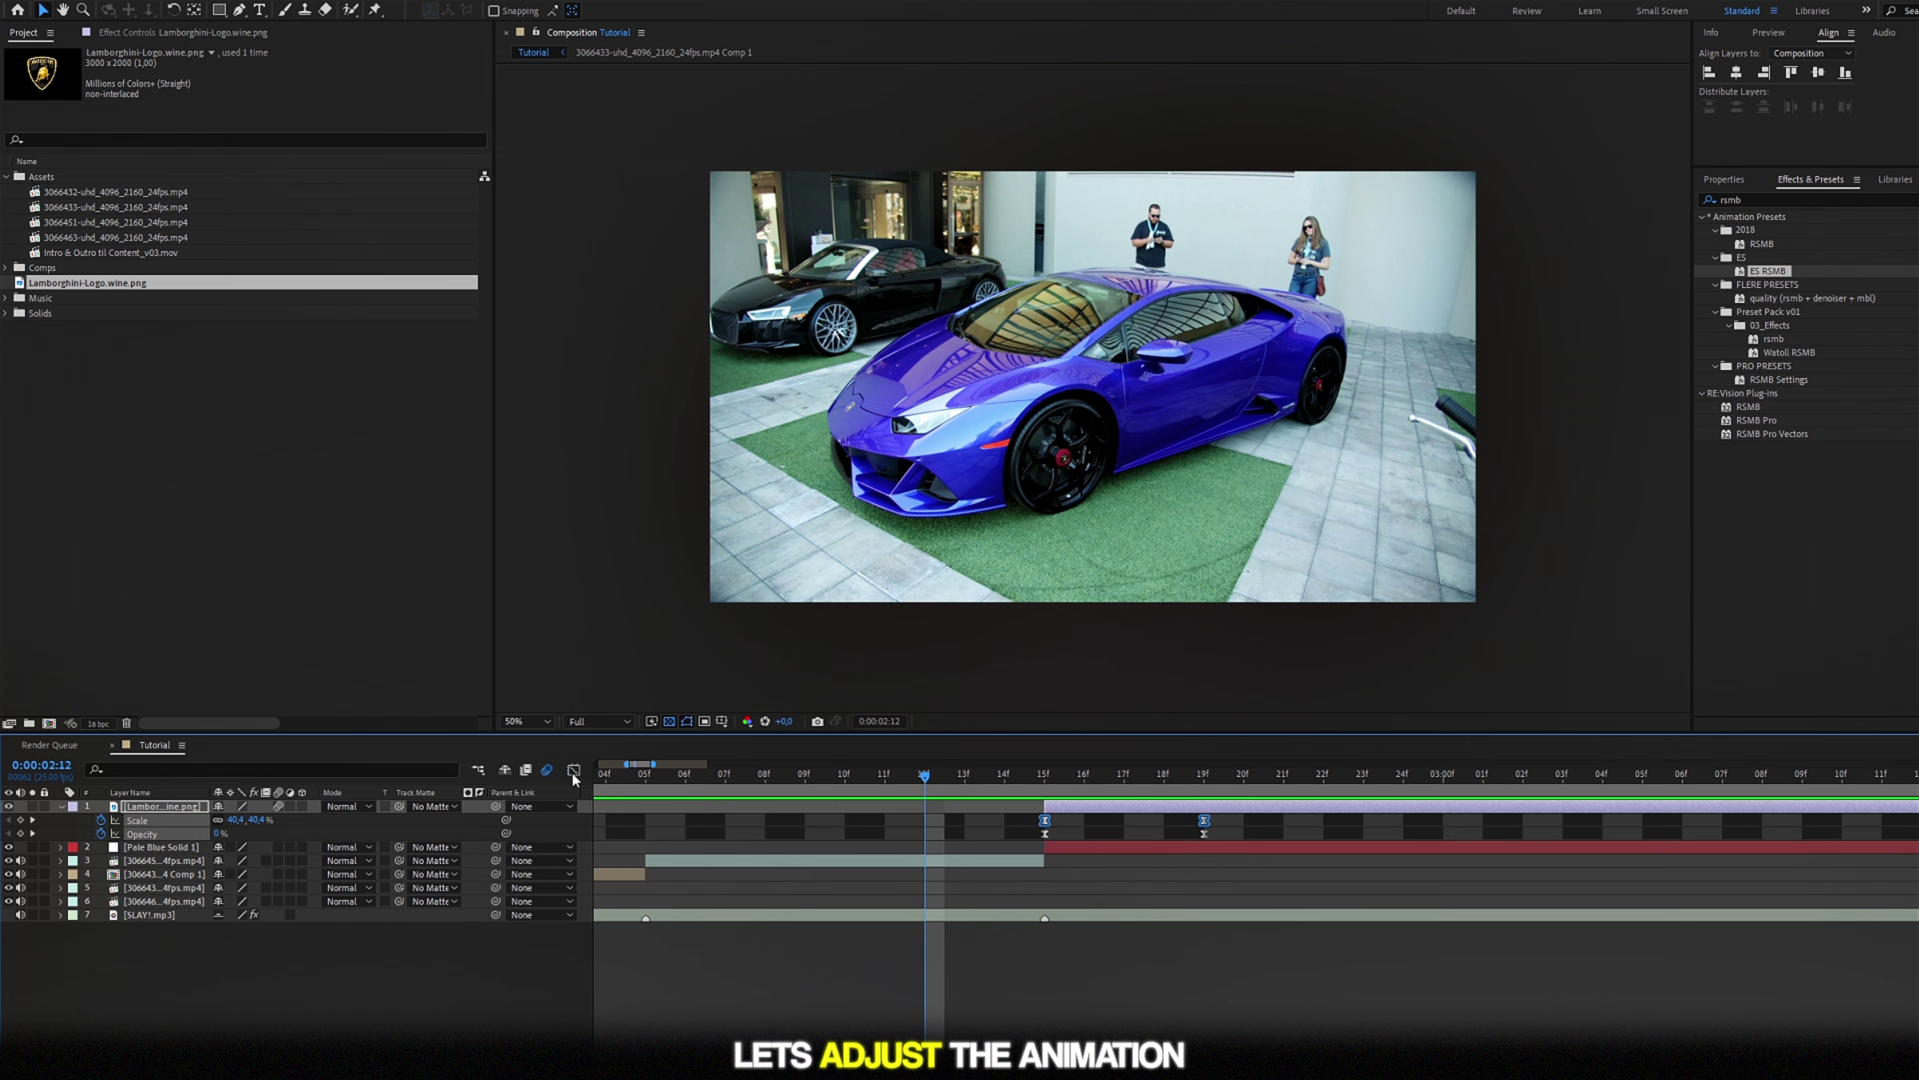
# Collapse the logo layer, zoom out, and play the whole sequence from near the start
pyautogui.click(60, 807)
pyautogui.press('-')
pyautogui.moveTo(1035, 776); pyautogui.dragTo(818, 776)
pyautogui.press('space')
pyautogui.press(';')
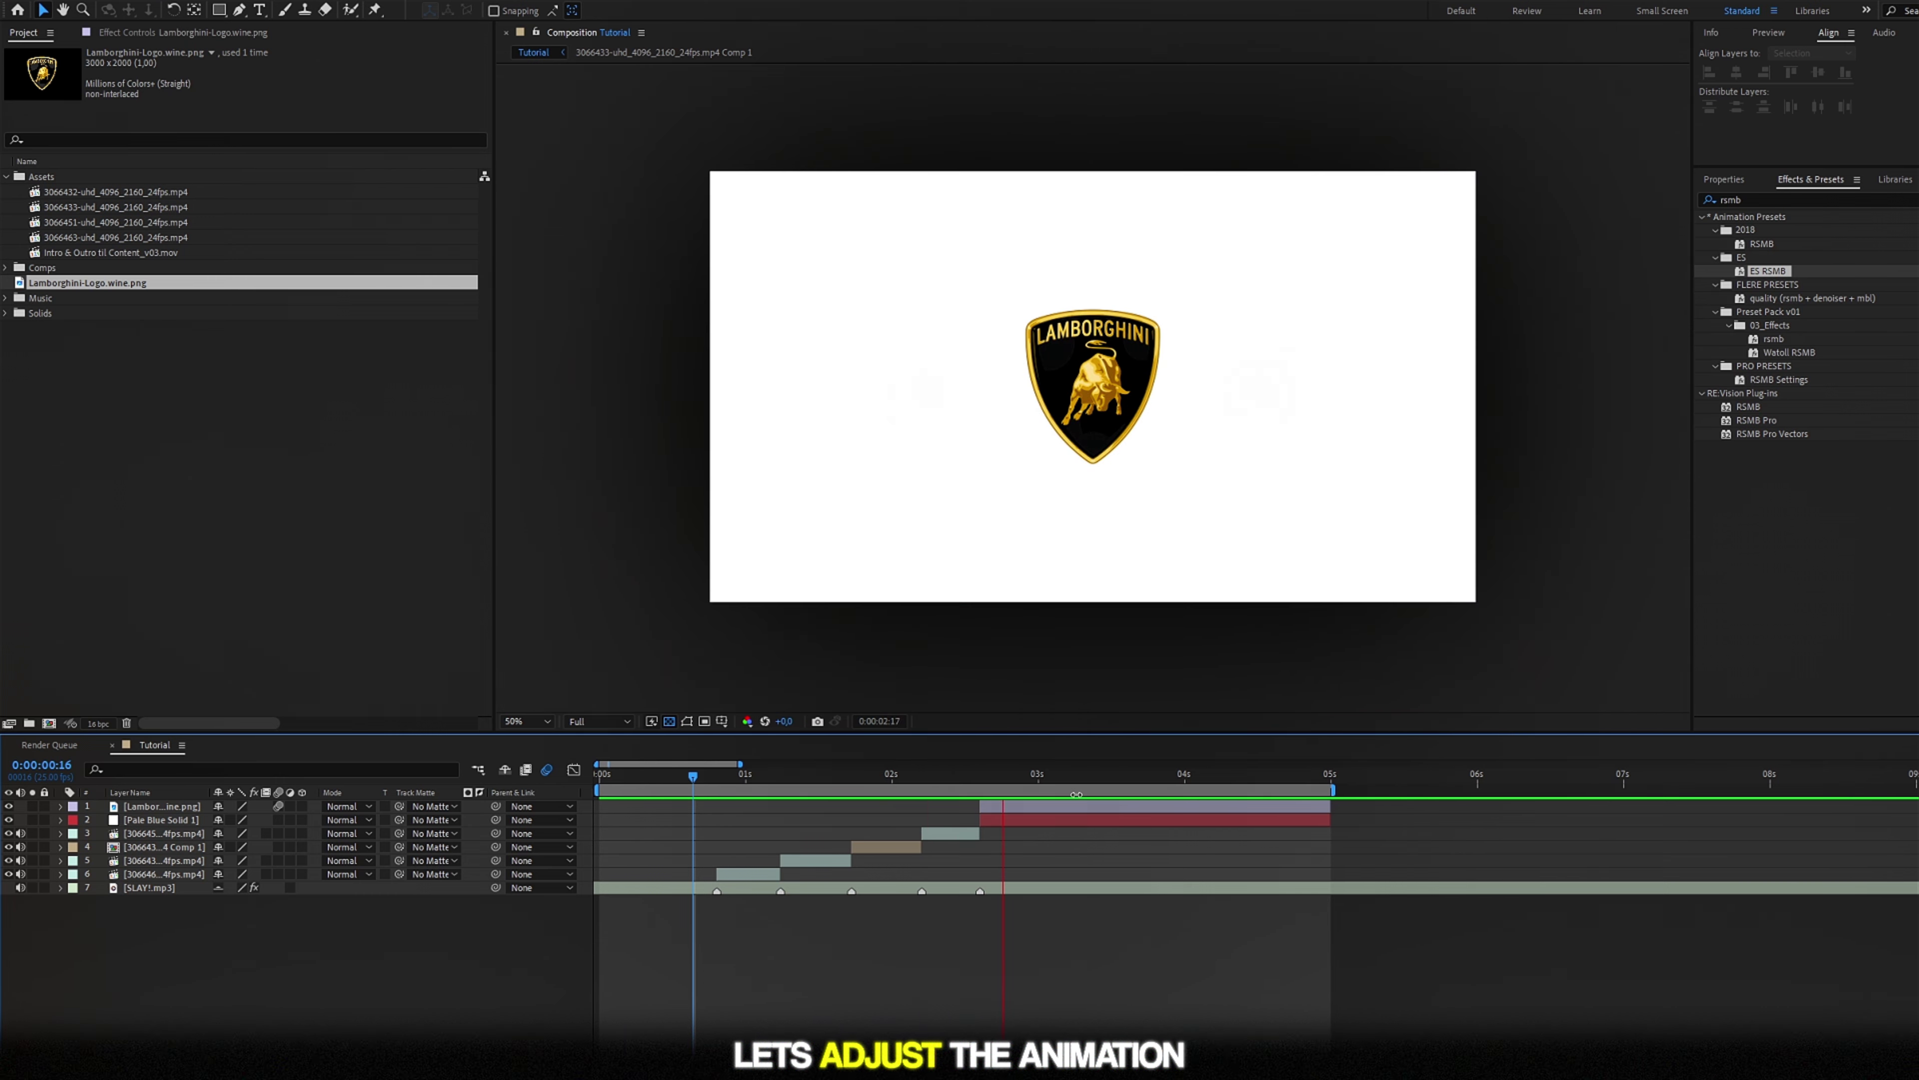
# Add a 27.9% Scale keyframe on the logo layer at 0:00:04:24
pyautogui.click(1064, 779)
pyautogui.click(1063, 807)
pyautogui.press('s')
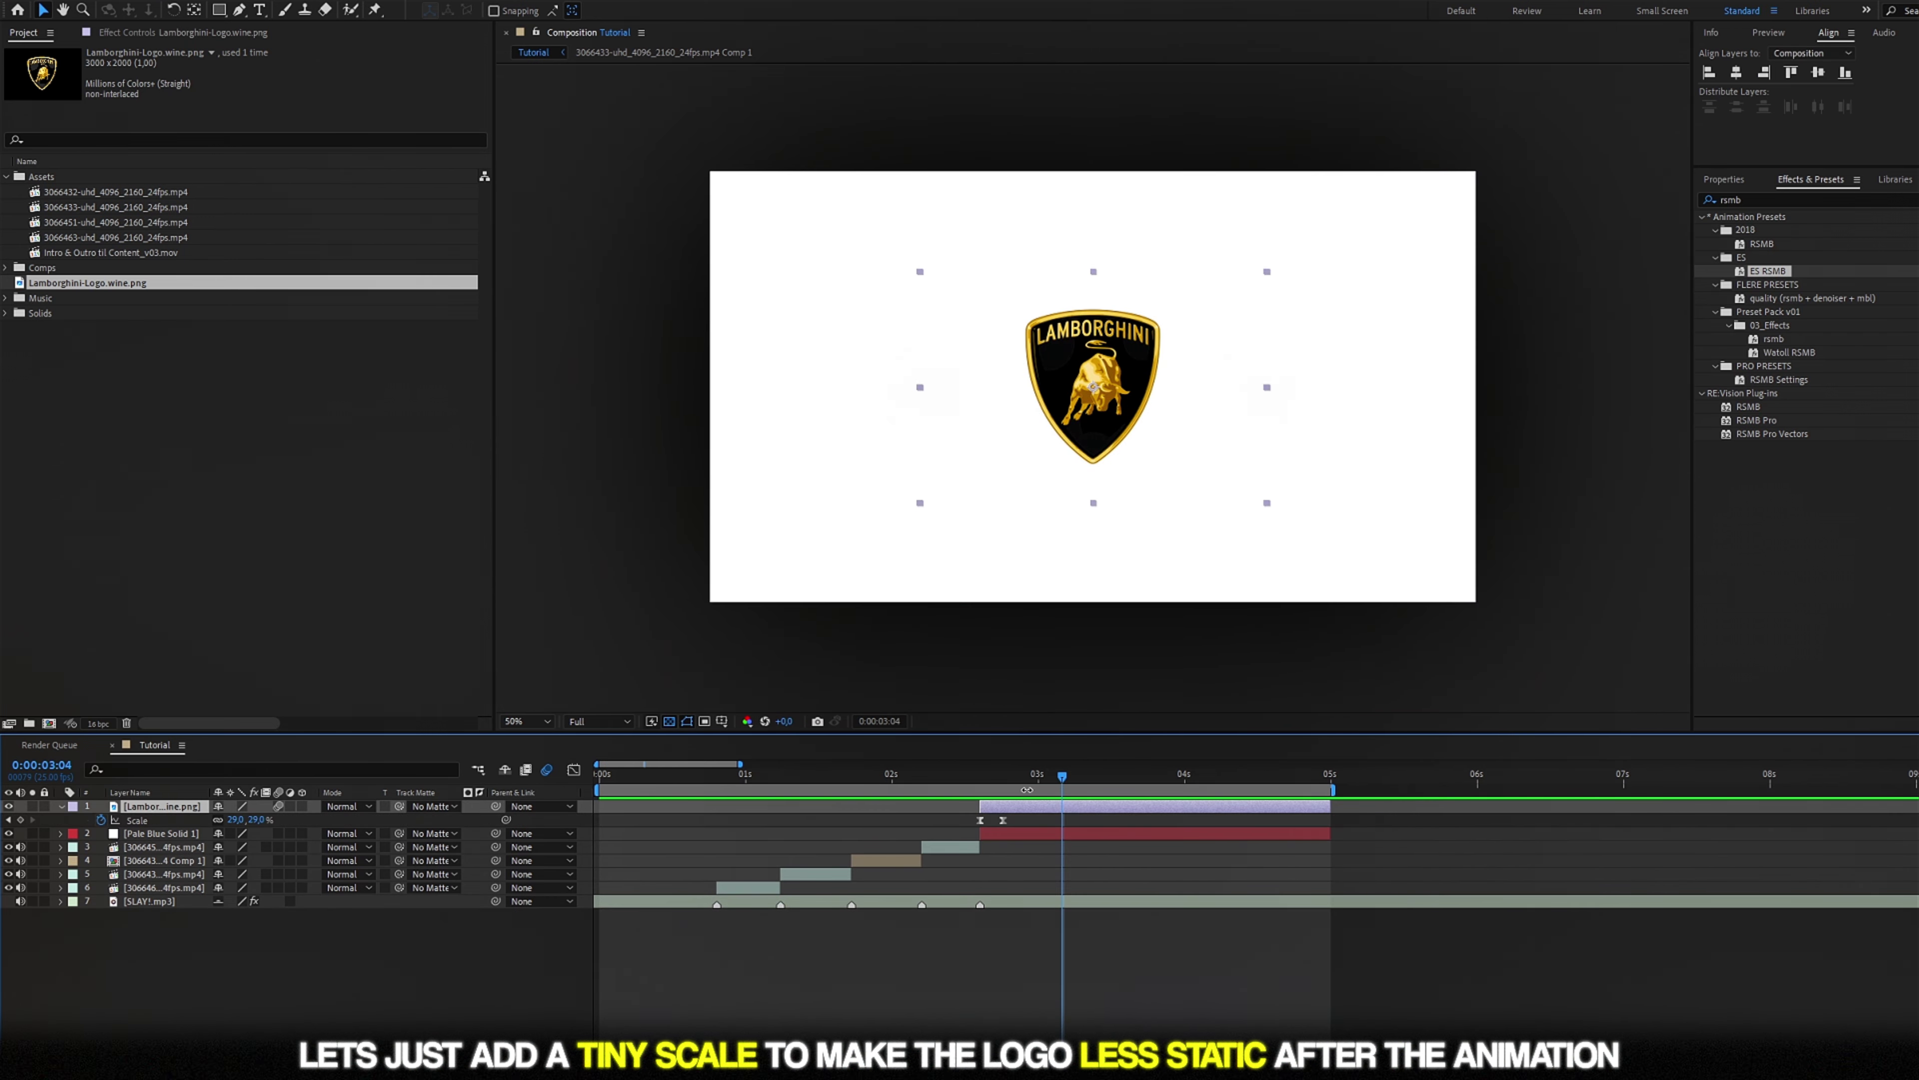
pyautogui.moveTo(1323, 775); pyautogui.dragTo(1327, 775)
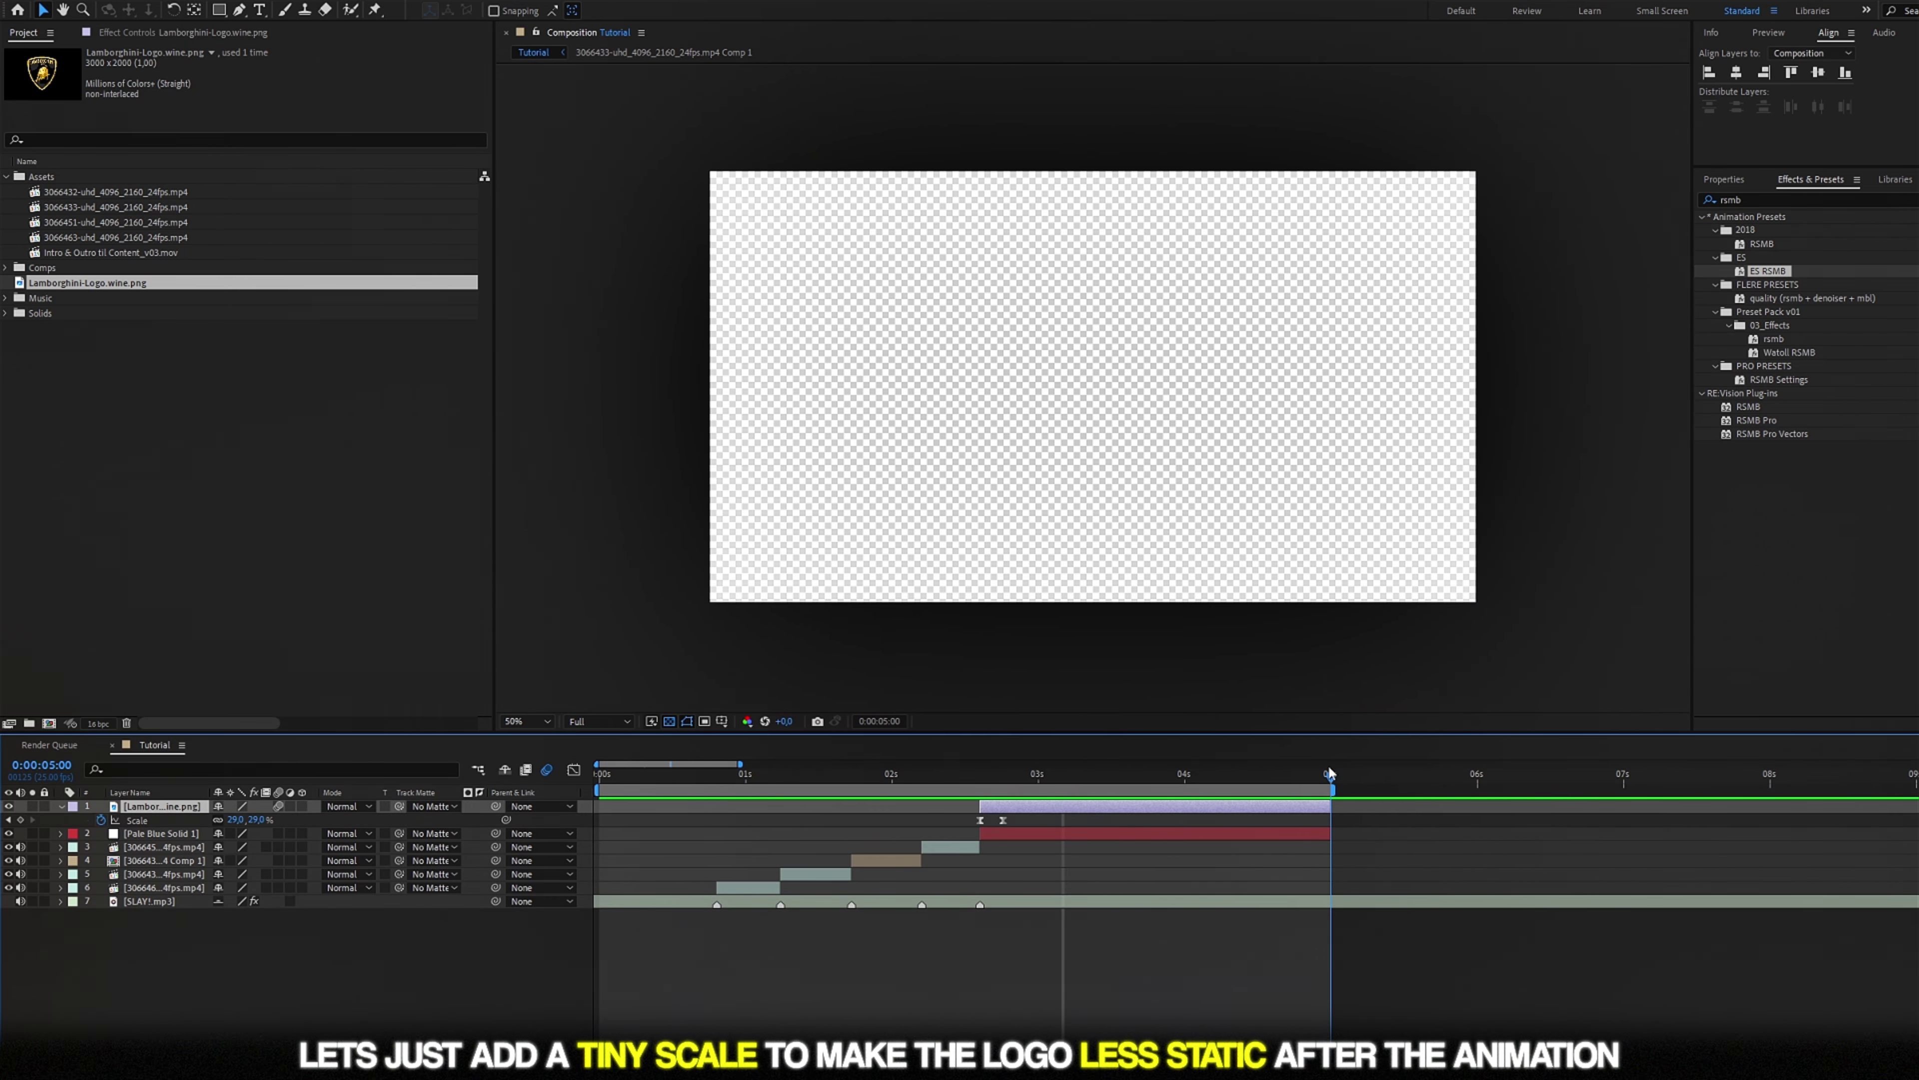
pyautogui.moveTo(259, 820); pyautogui.dragTo(250, 819)
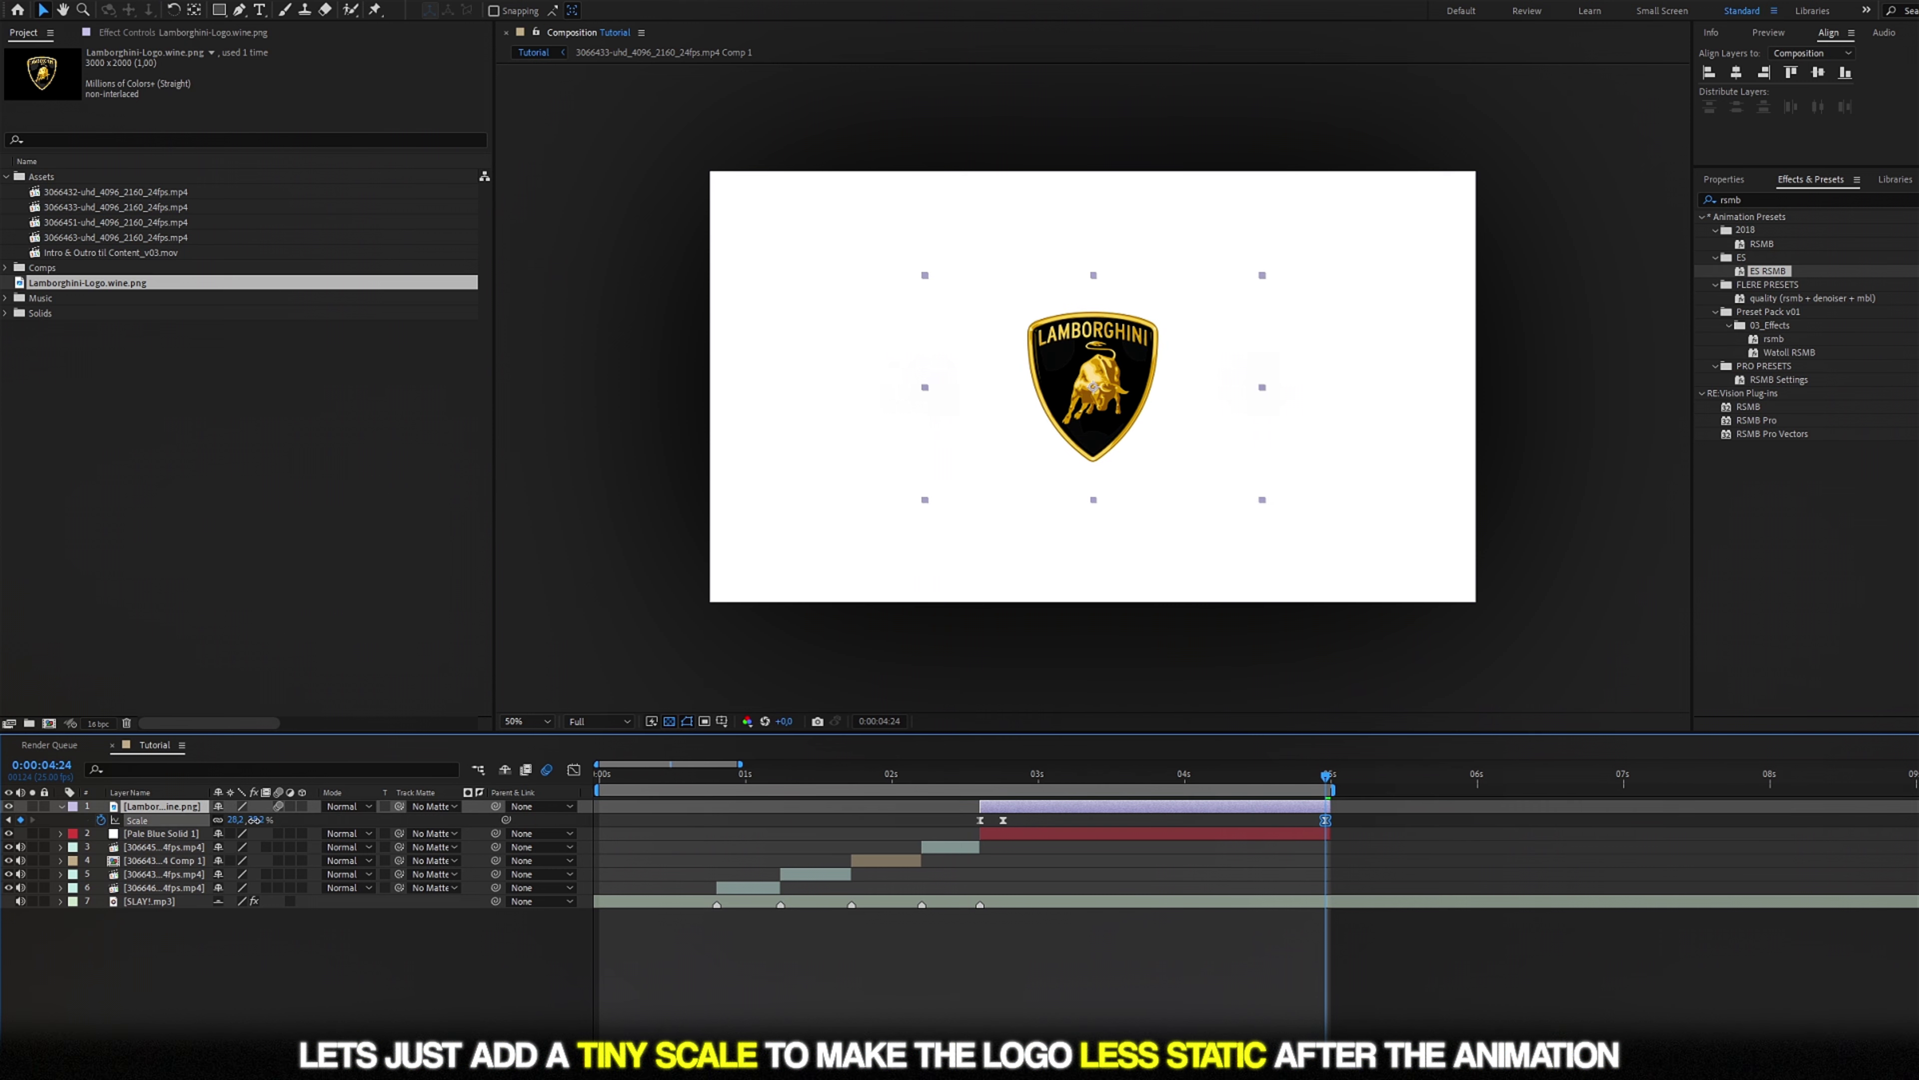
# Scrub back through 0:00:01:22–0:00:02:09 to review, then deselect all layers at 0:00:00:20
pyautogui.press('=')
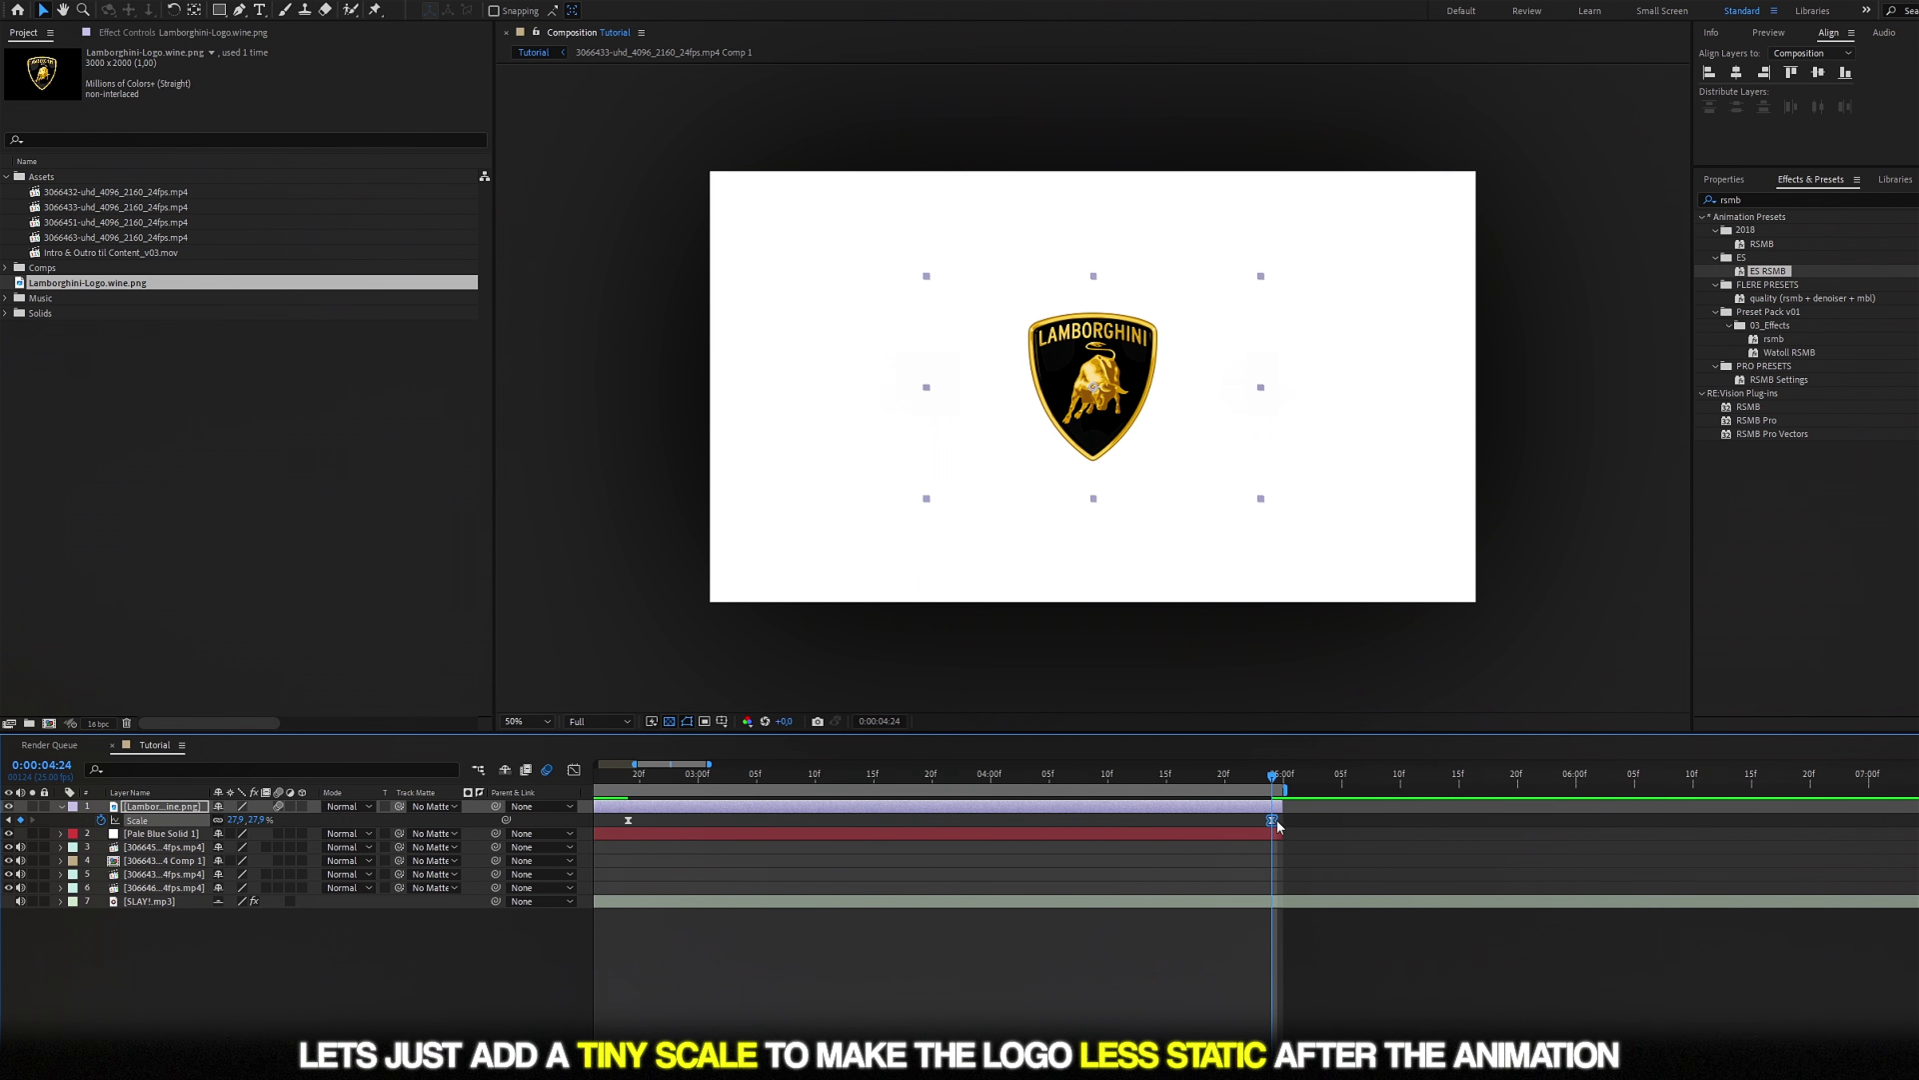
pyautogui.press('-')
pyautogui.click(830, 771)
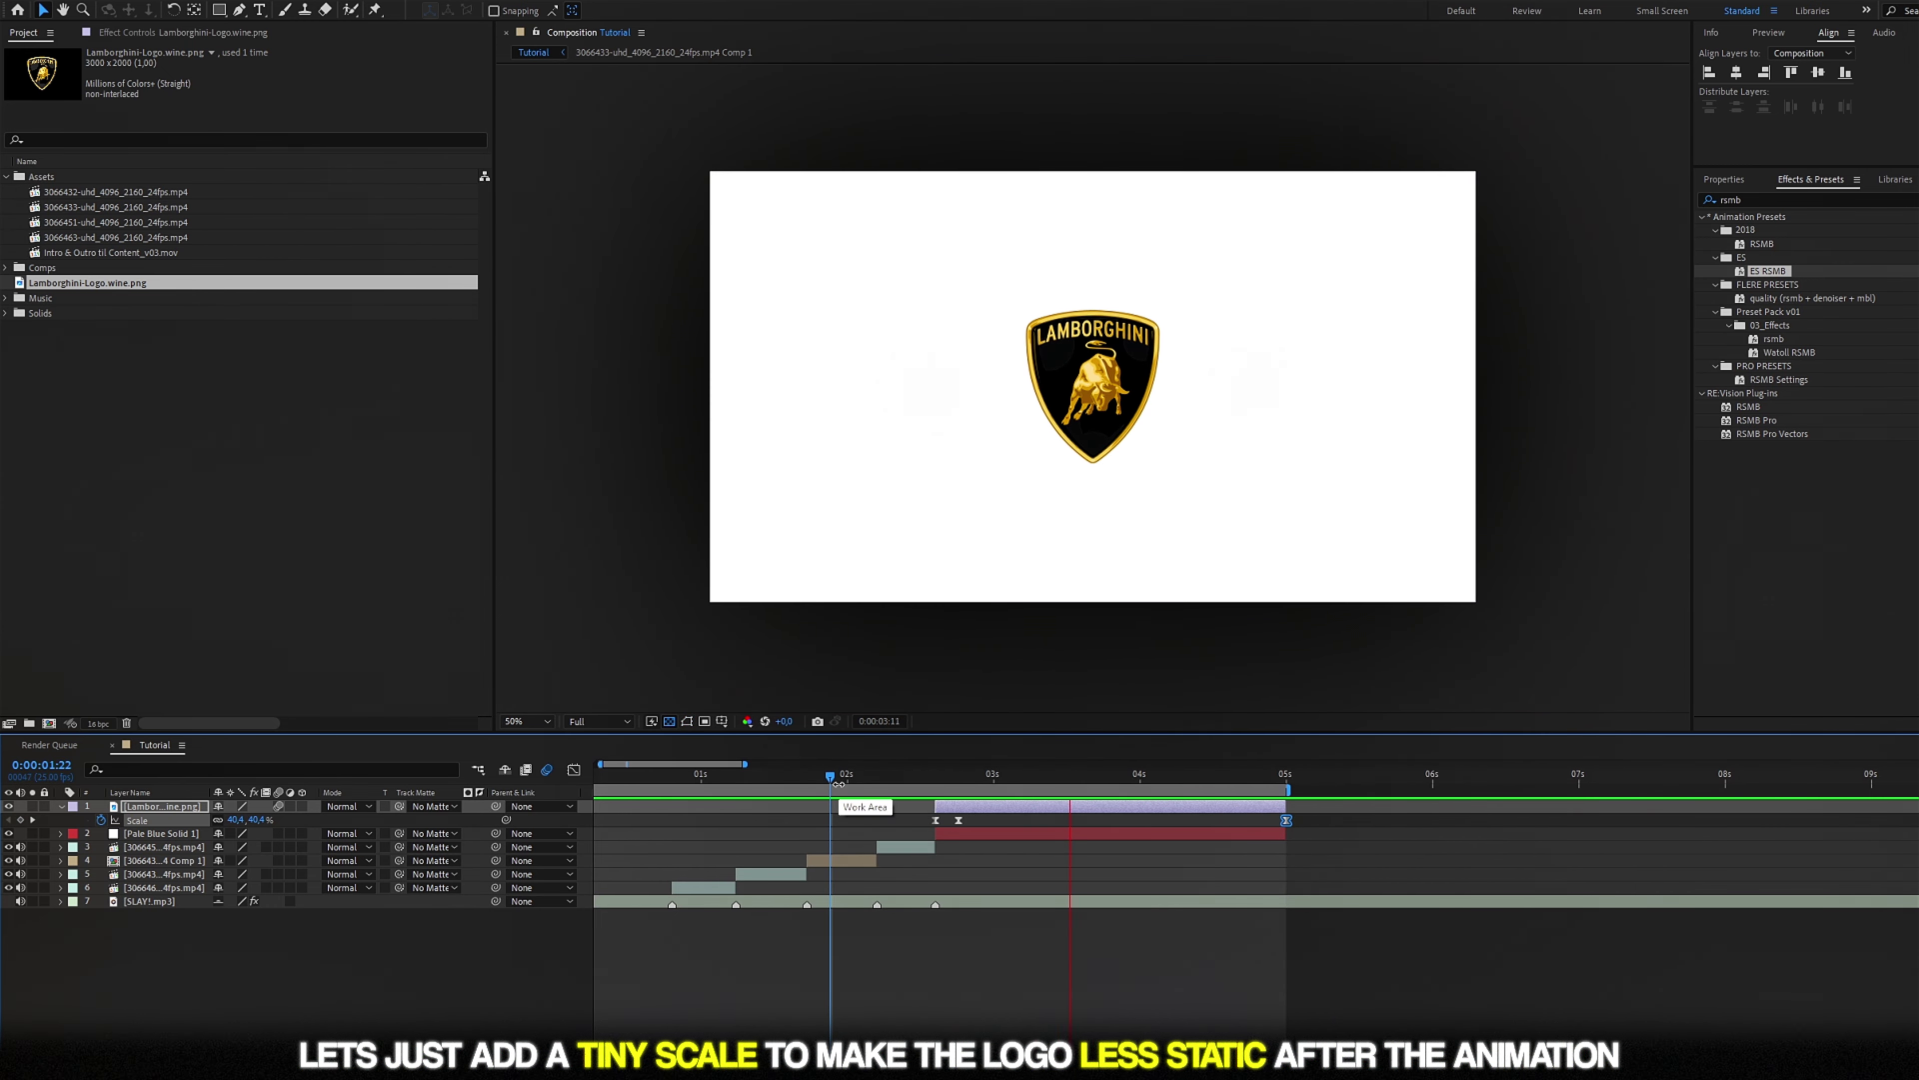
pyautogui.moveTo(949, 778); pyautogui.dragTo(716, 776)
pyautogui.click(806, 930)
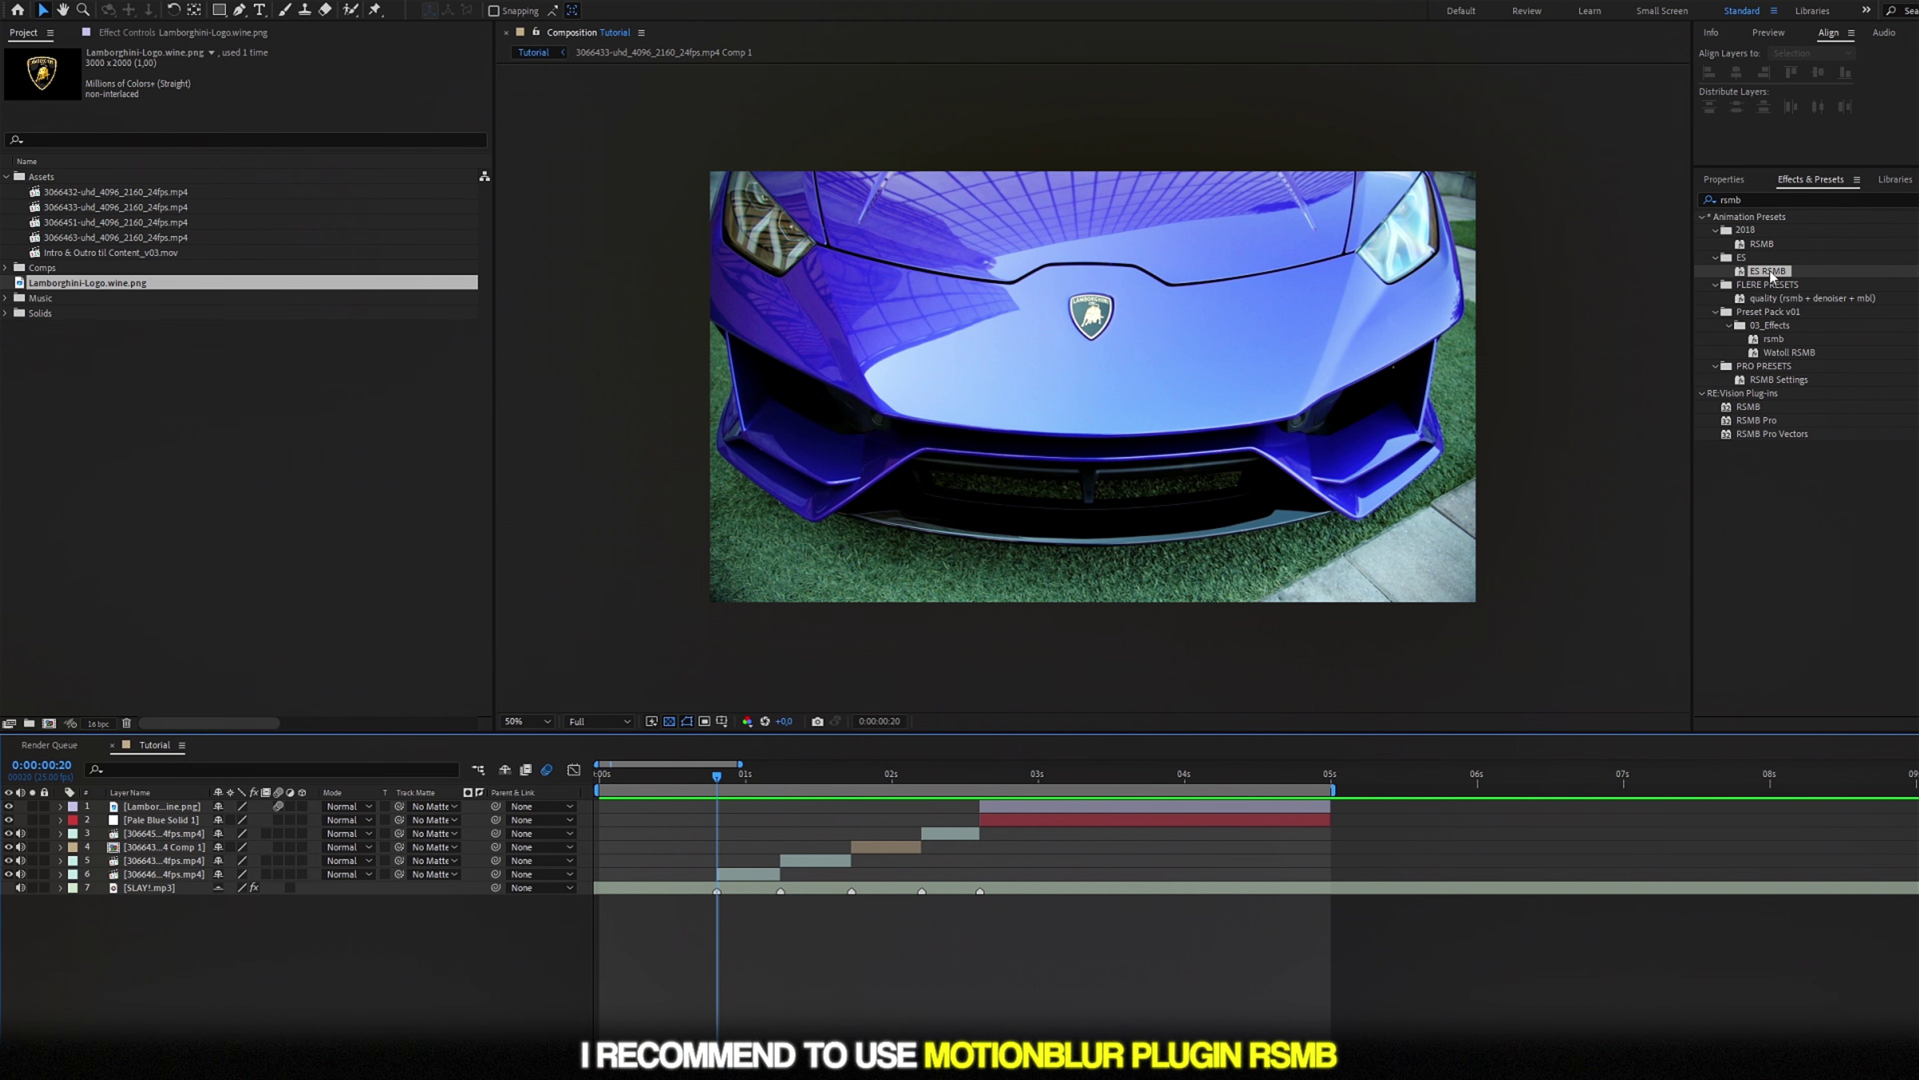
# Apply the ES RSMB motion blur preset to car clip layers 6, 5, 4 and 3
pyautogui.moveTo(1771, 272); pyautogui.dragTo(763, 873)
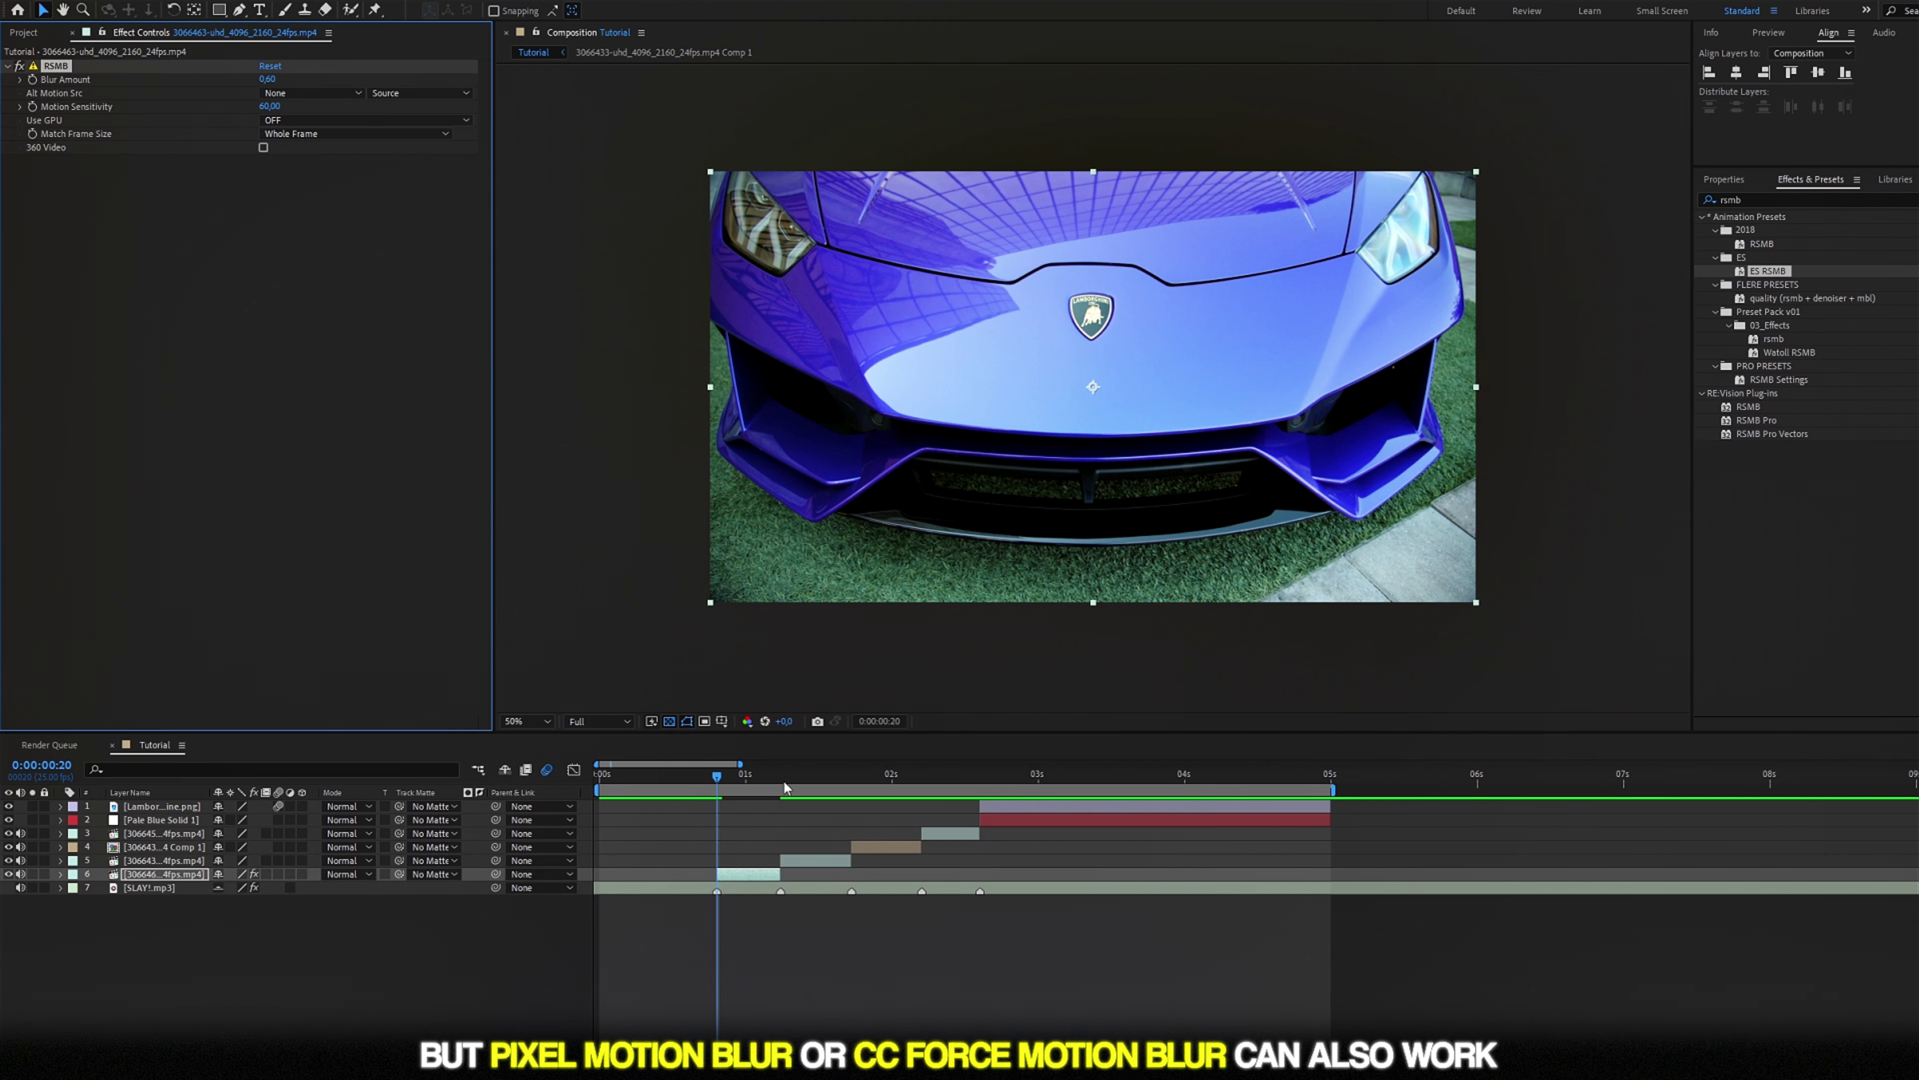
pyautogui.click(782, 786)
pyautogui.click(828, 863)
pyautogui.moveTo(828, 868); pyautogui.dragTo(829, 868)
pyautogui.click(852, 773)
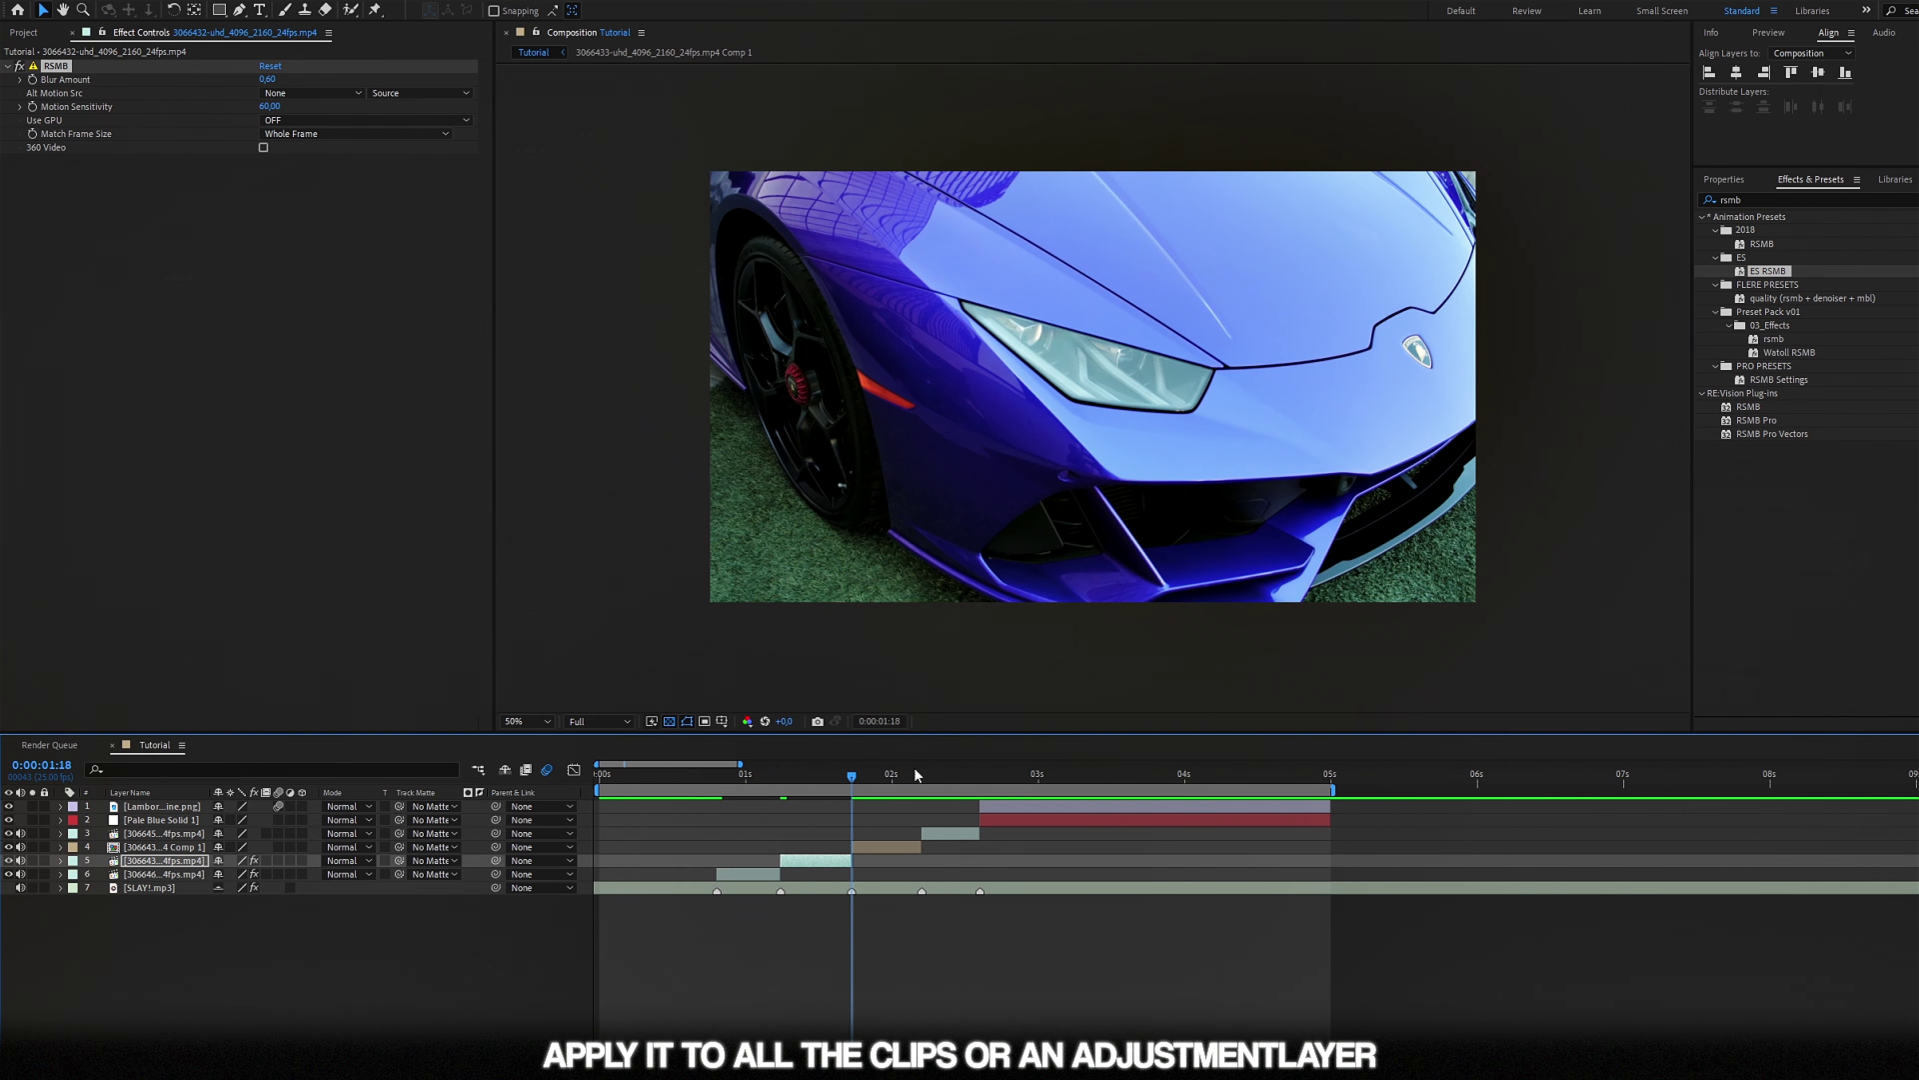
pyautogui.moveTo(1785, 283); pyautogui.dragTo(905, 842)
pyautogui.click(922, 774)
pyautogui.moveTo(1789, 284)
pyautogui.mouseDown()
pyautogui.moveTo(950, 833)
pyautogui.moveTo(986, 776)
pyautogui.mouseUp()
# Return to the composition start and preview it at Quarter resolution
pyautogui.click(980, 773)
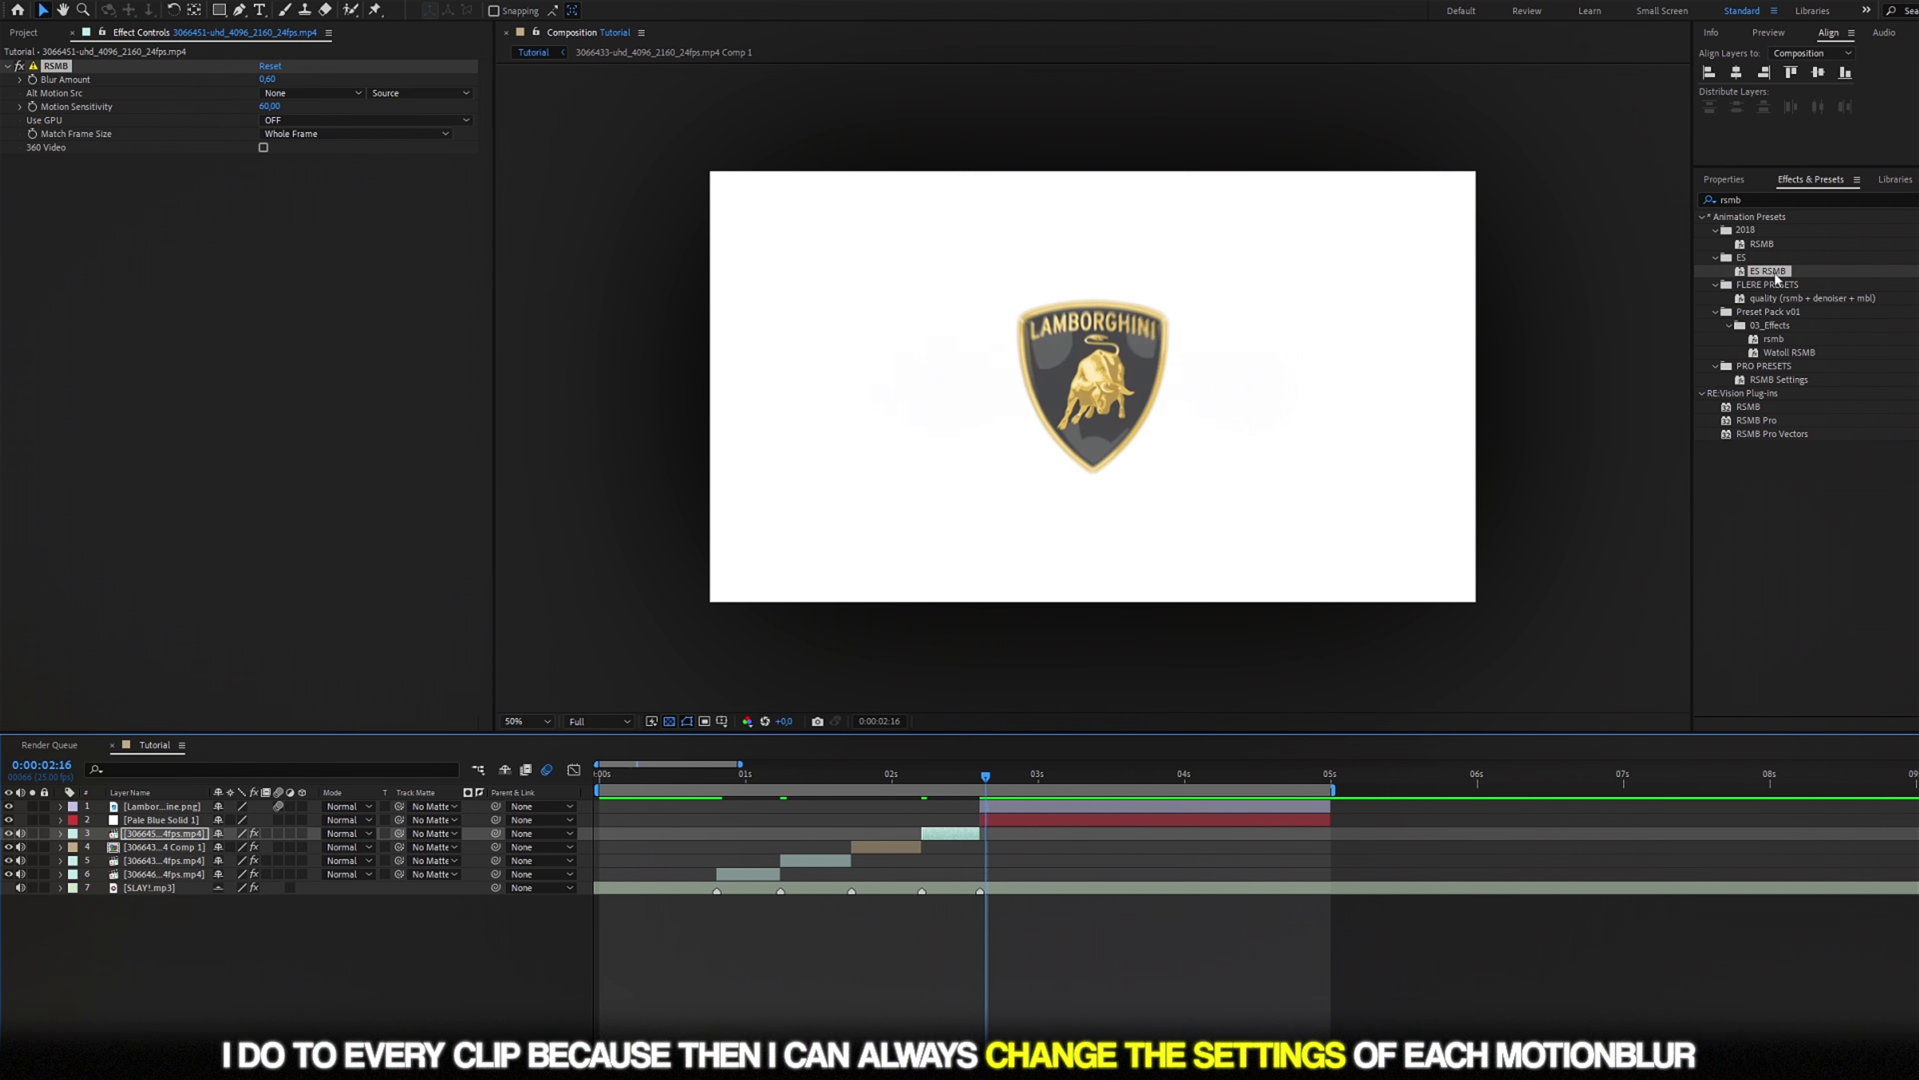
pyautogui.click(1038, 805)
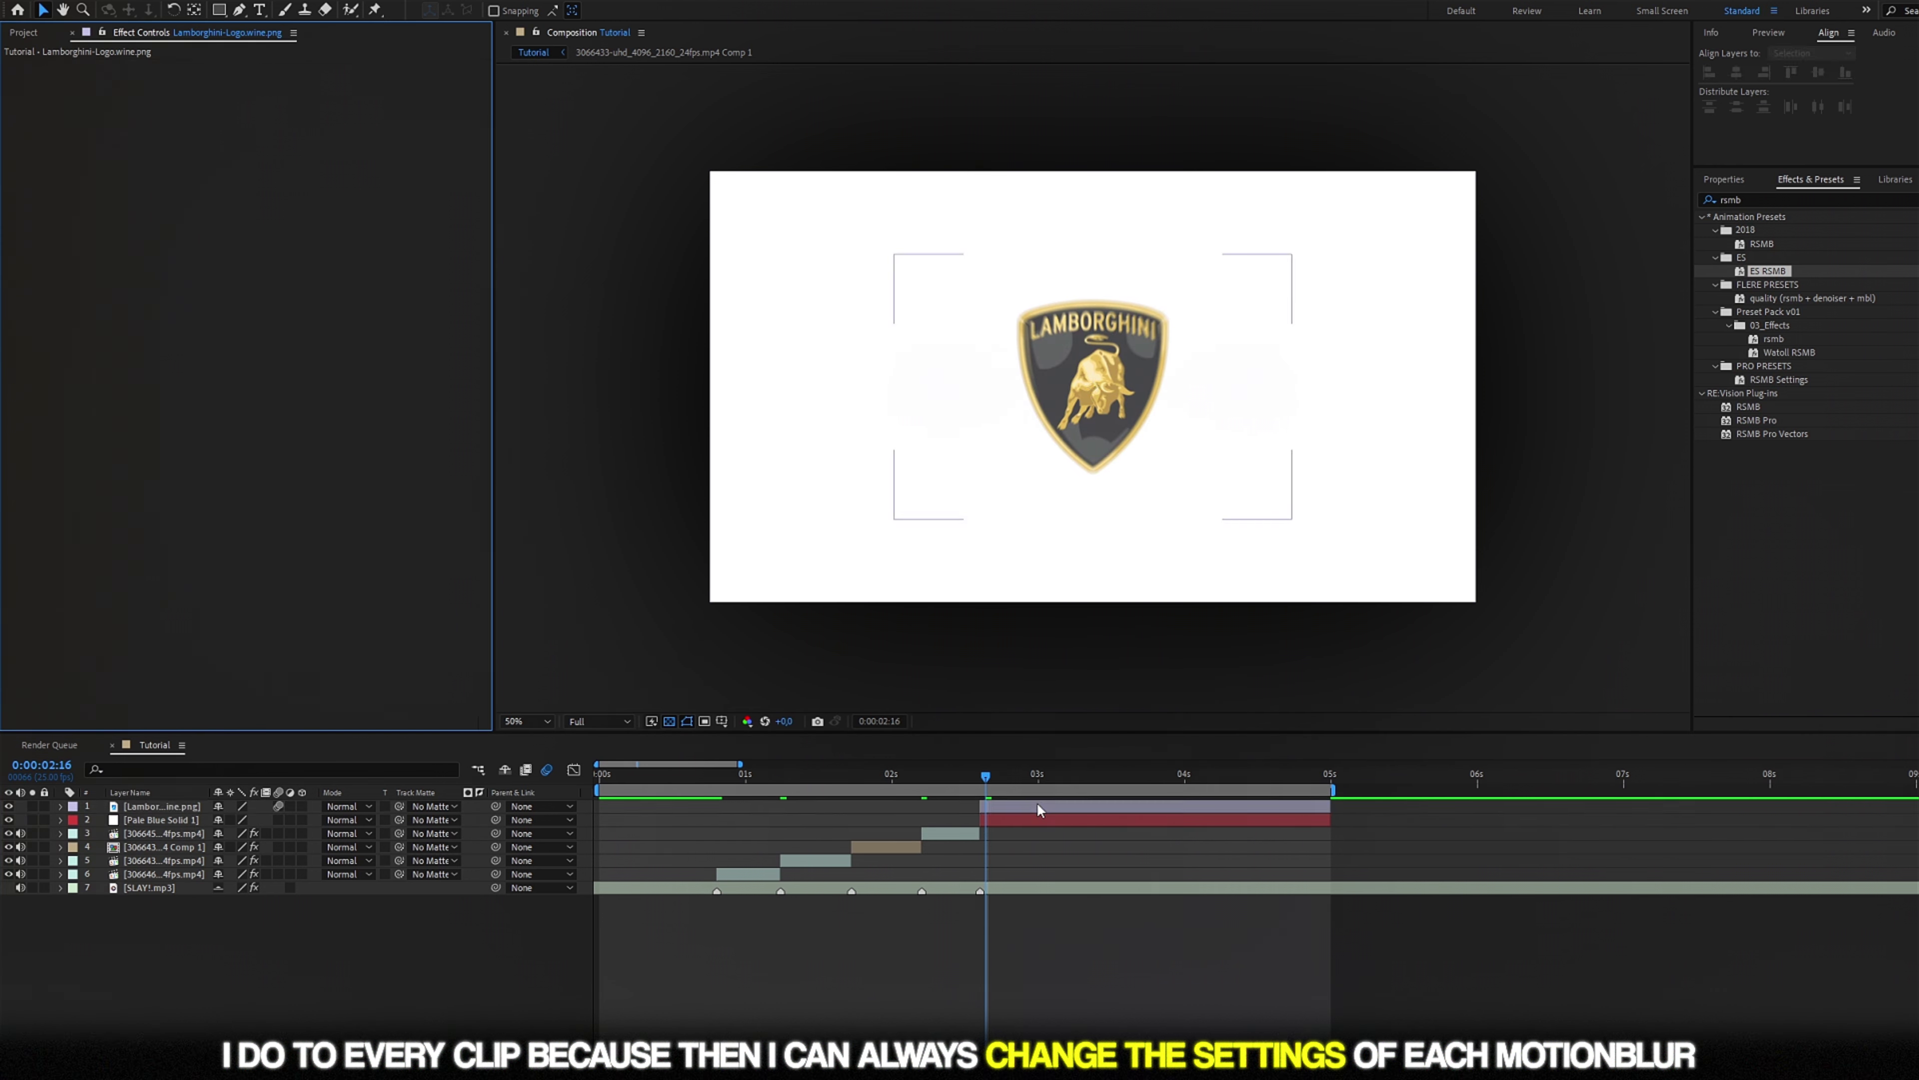
pyautogui.click(930, 783)
pyautogui.moveTo(874, 777); pyautogui.dragTo(562, 784)
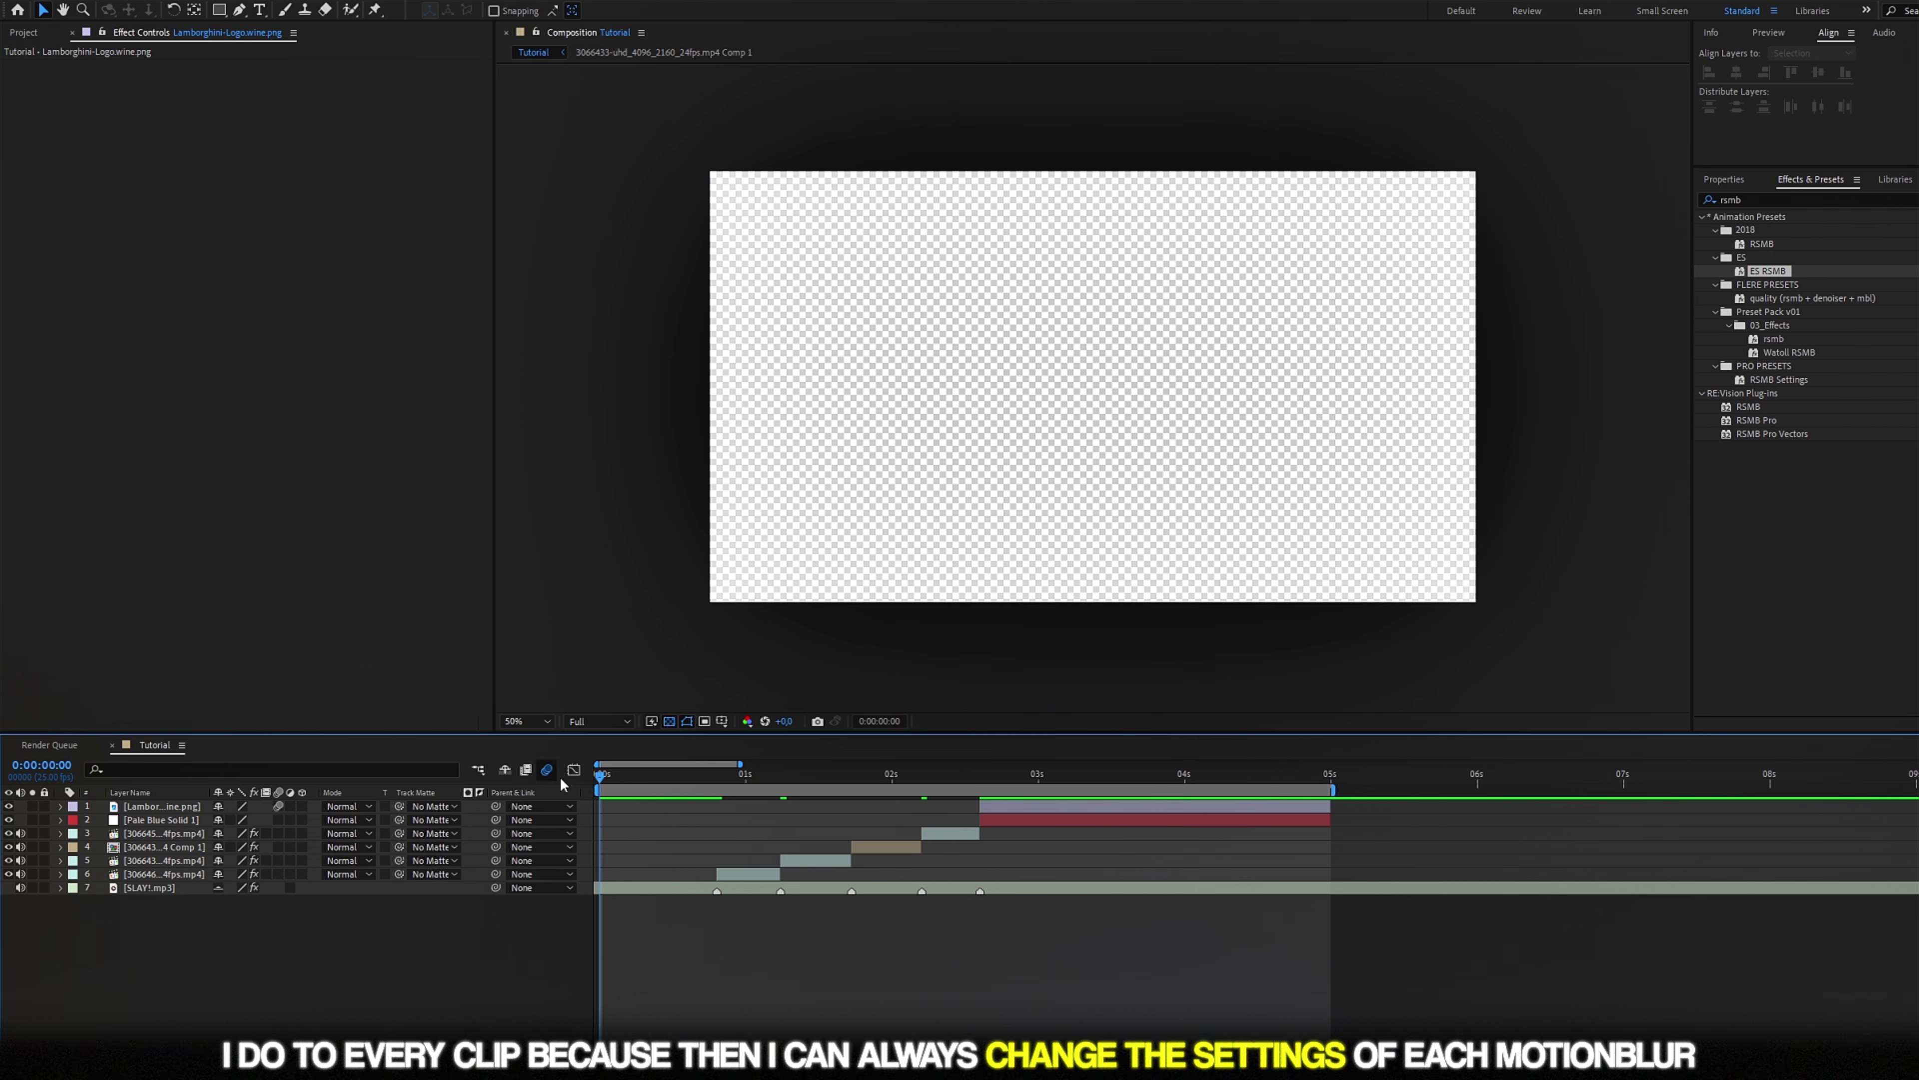
pyautogui.moveTo(751, 770); pyautogui.dragTo(578, 742)
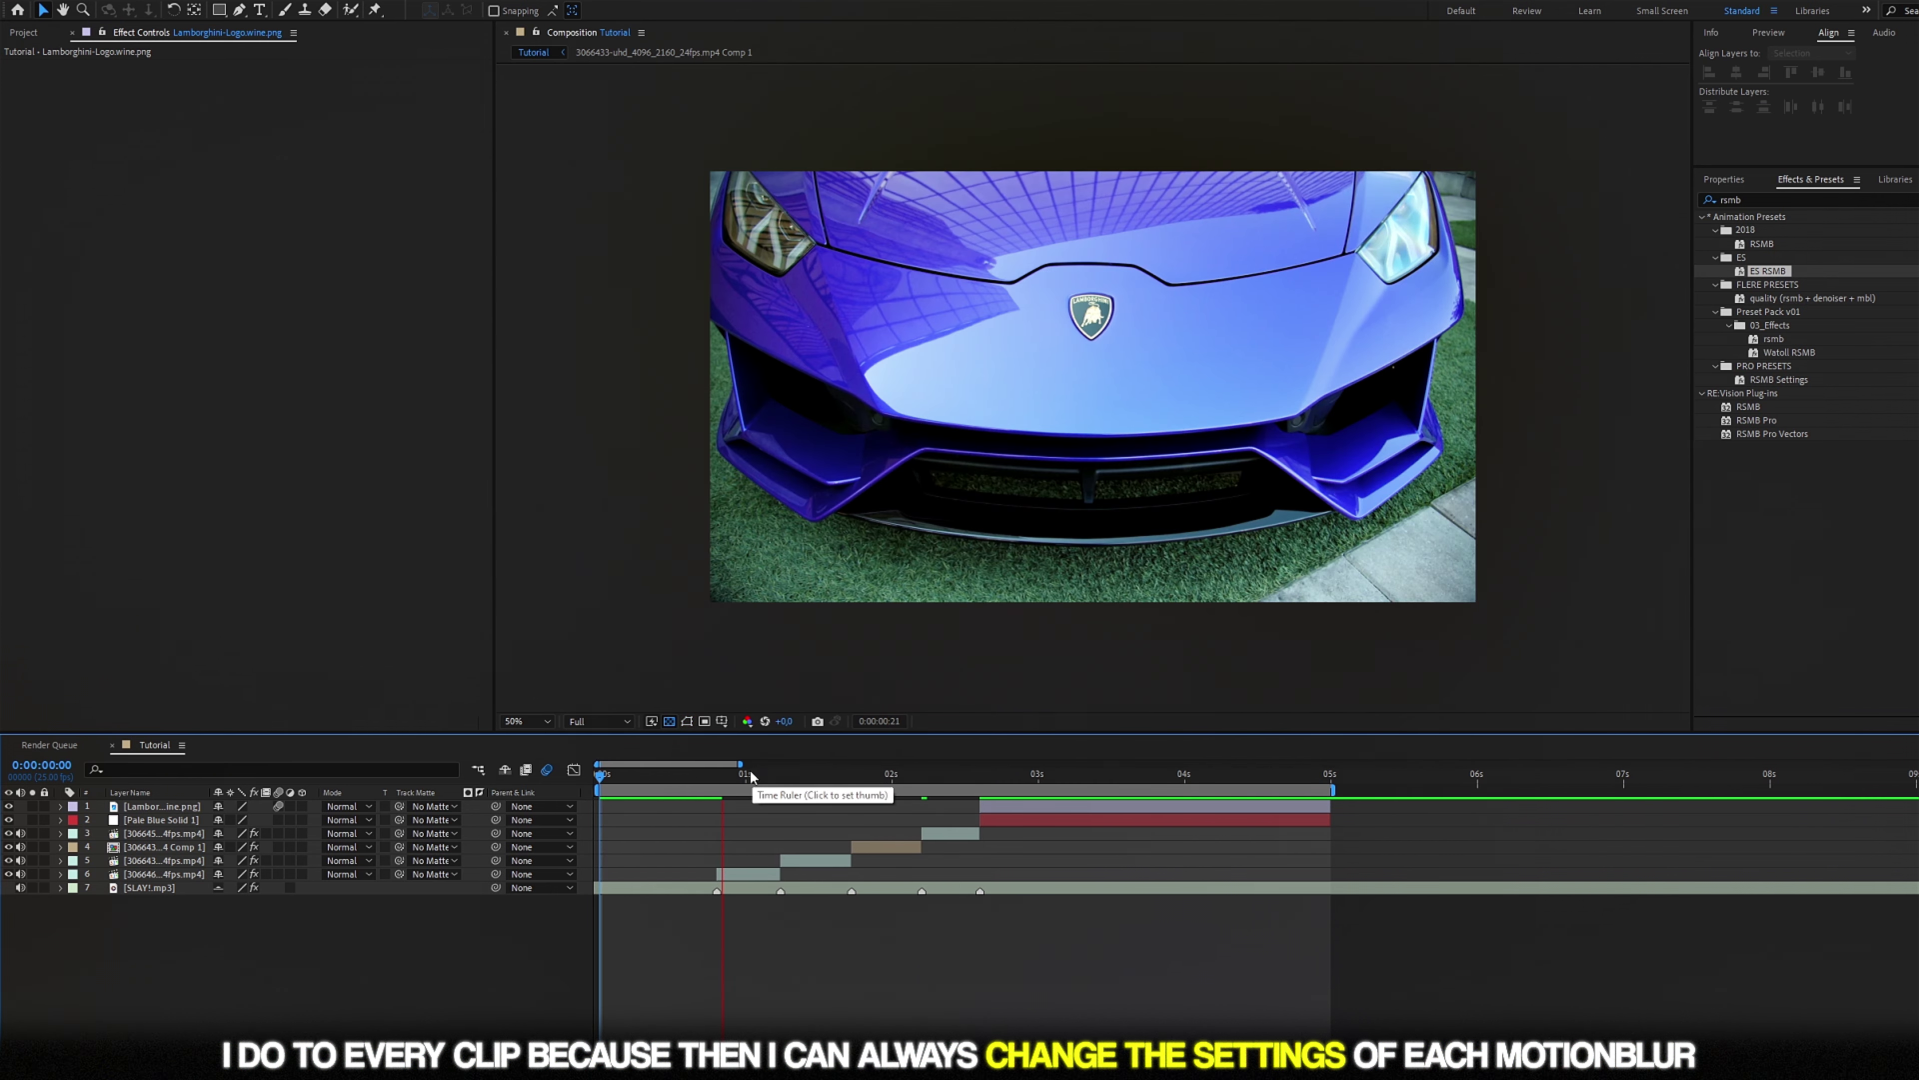
pyautogui.click(596, 721)
pyautogui.click(596, 802)
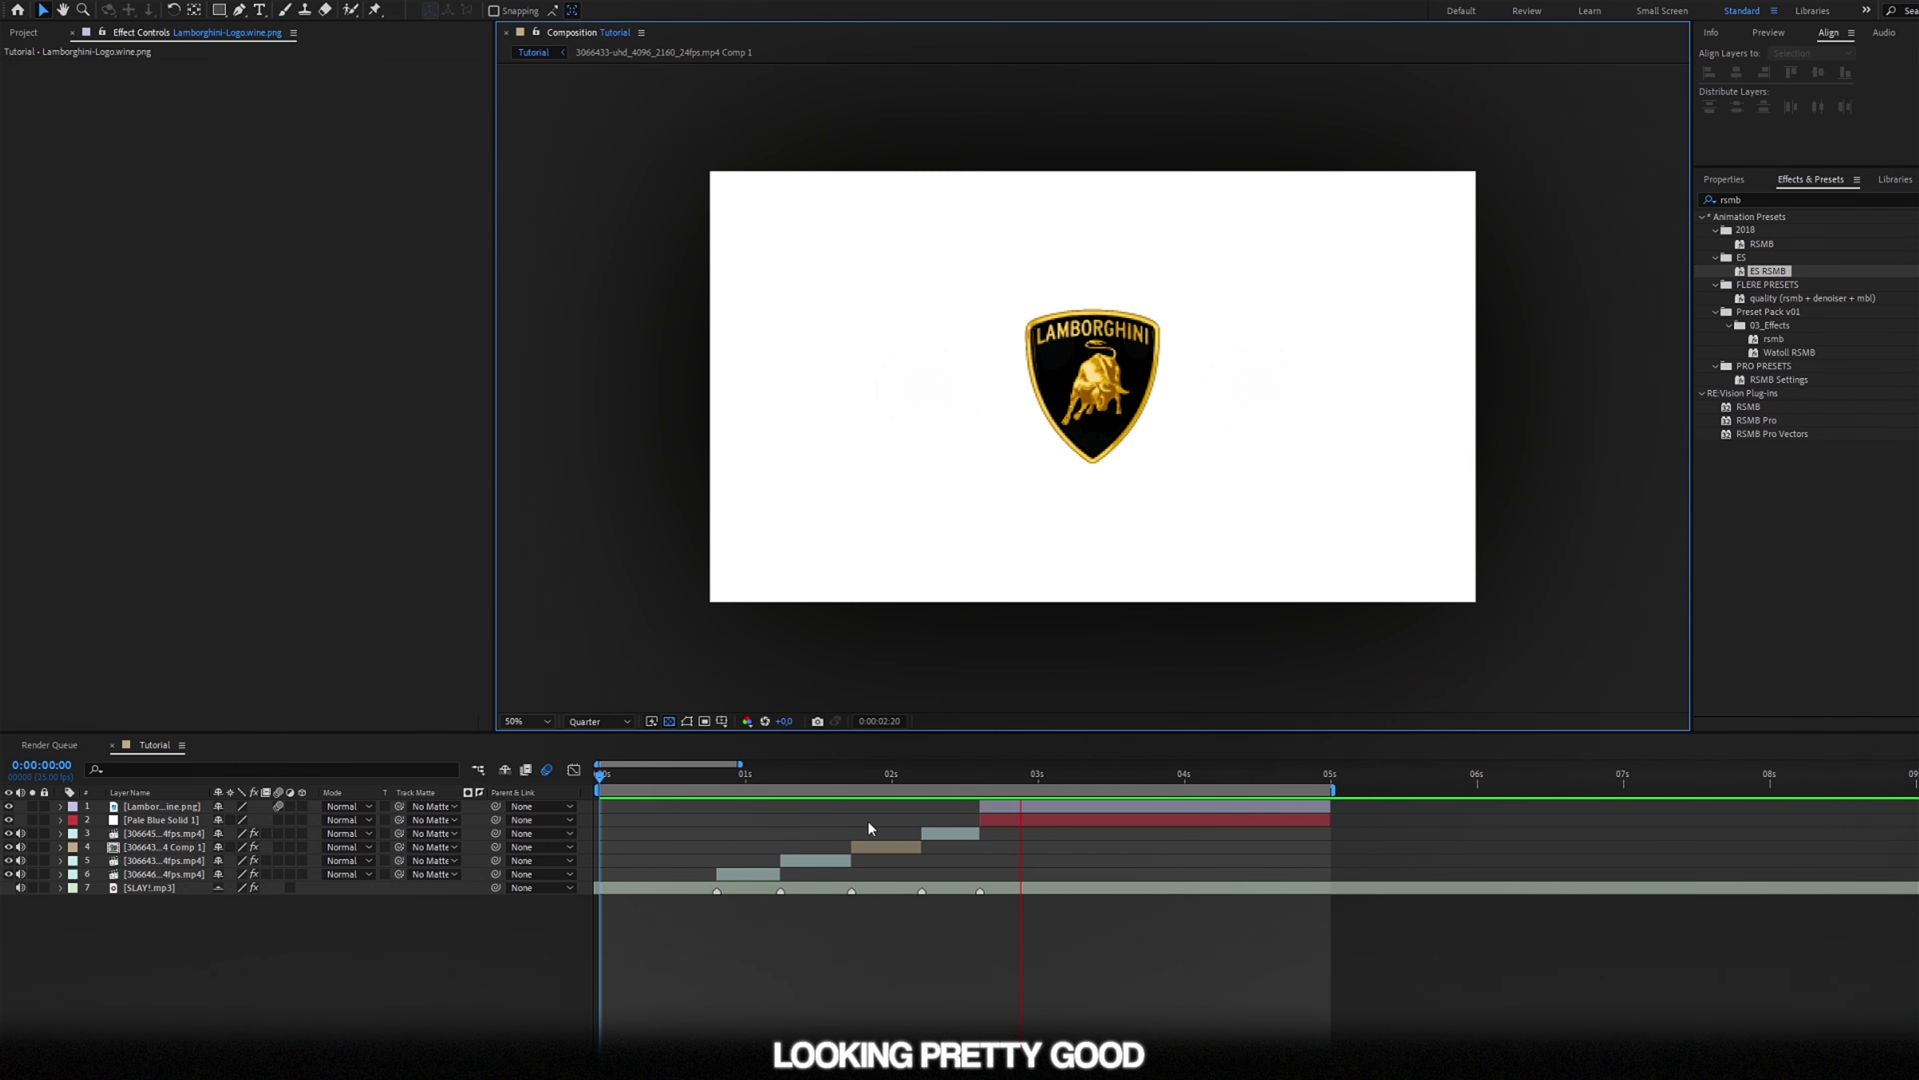
# Search Effects & Presets for 'deepcl' and apply DeepClear to the first car clip
pyautogui.click(757, 873)
pyautogui.click(1698, 199)
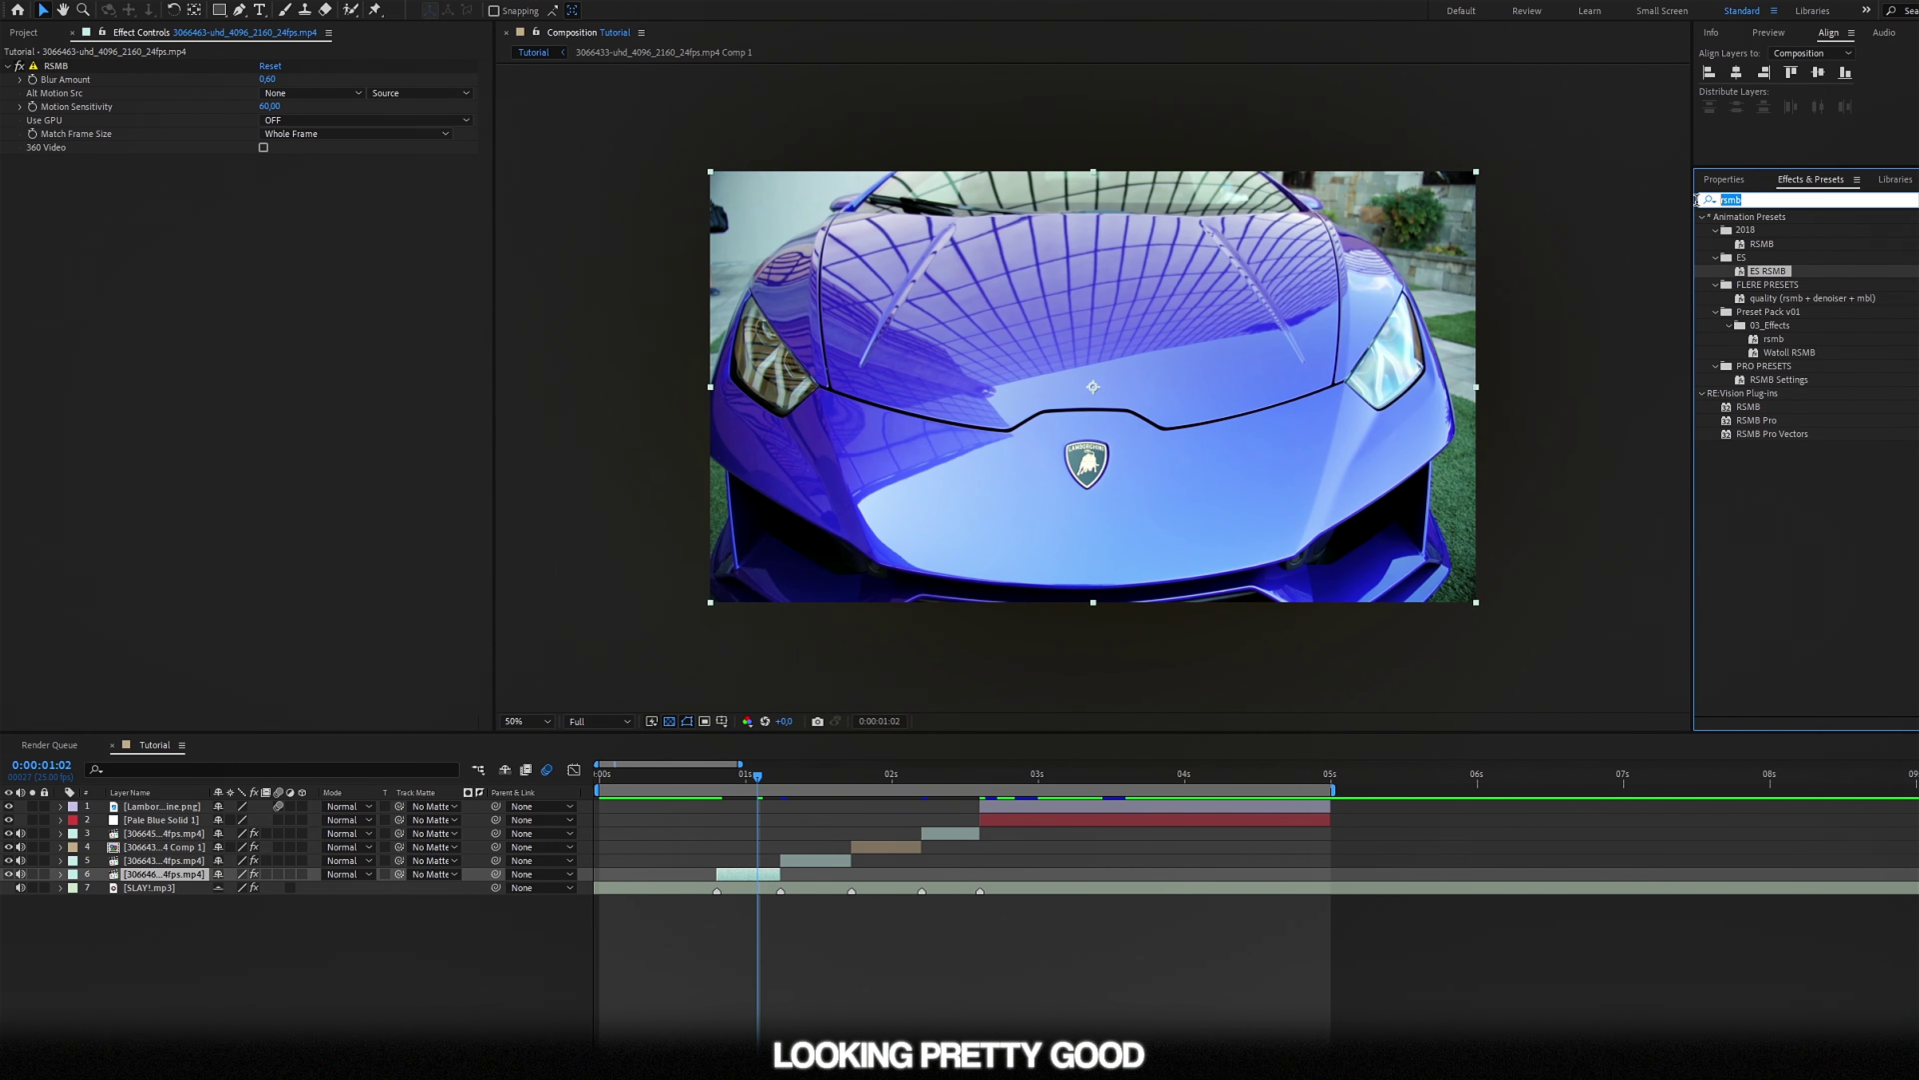
pyautogui.write('deepcl')
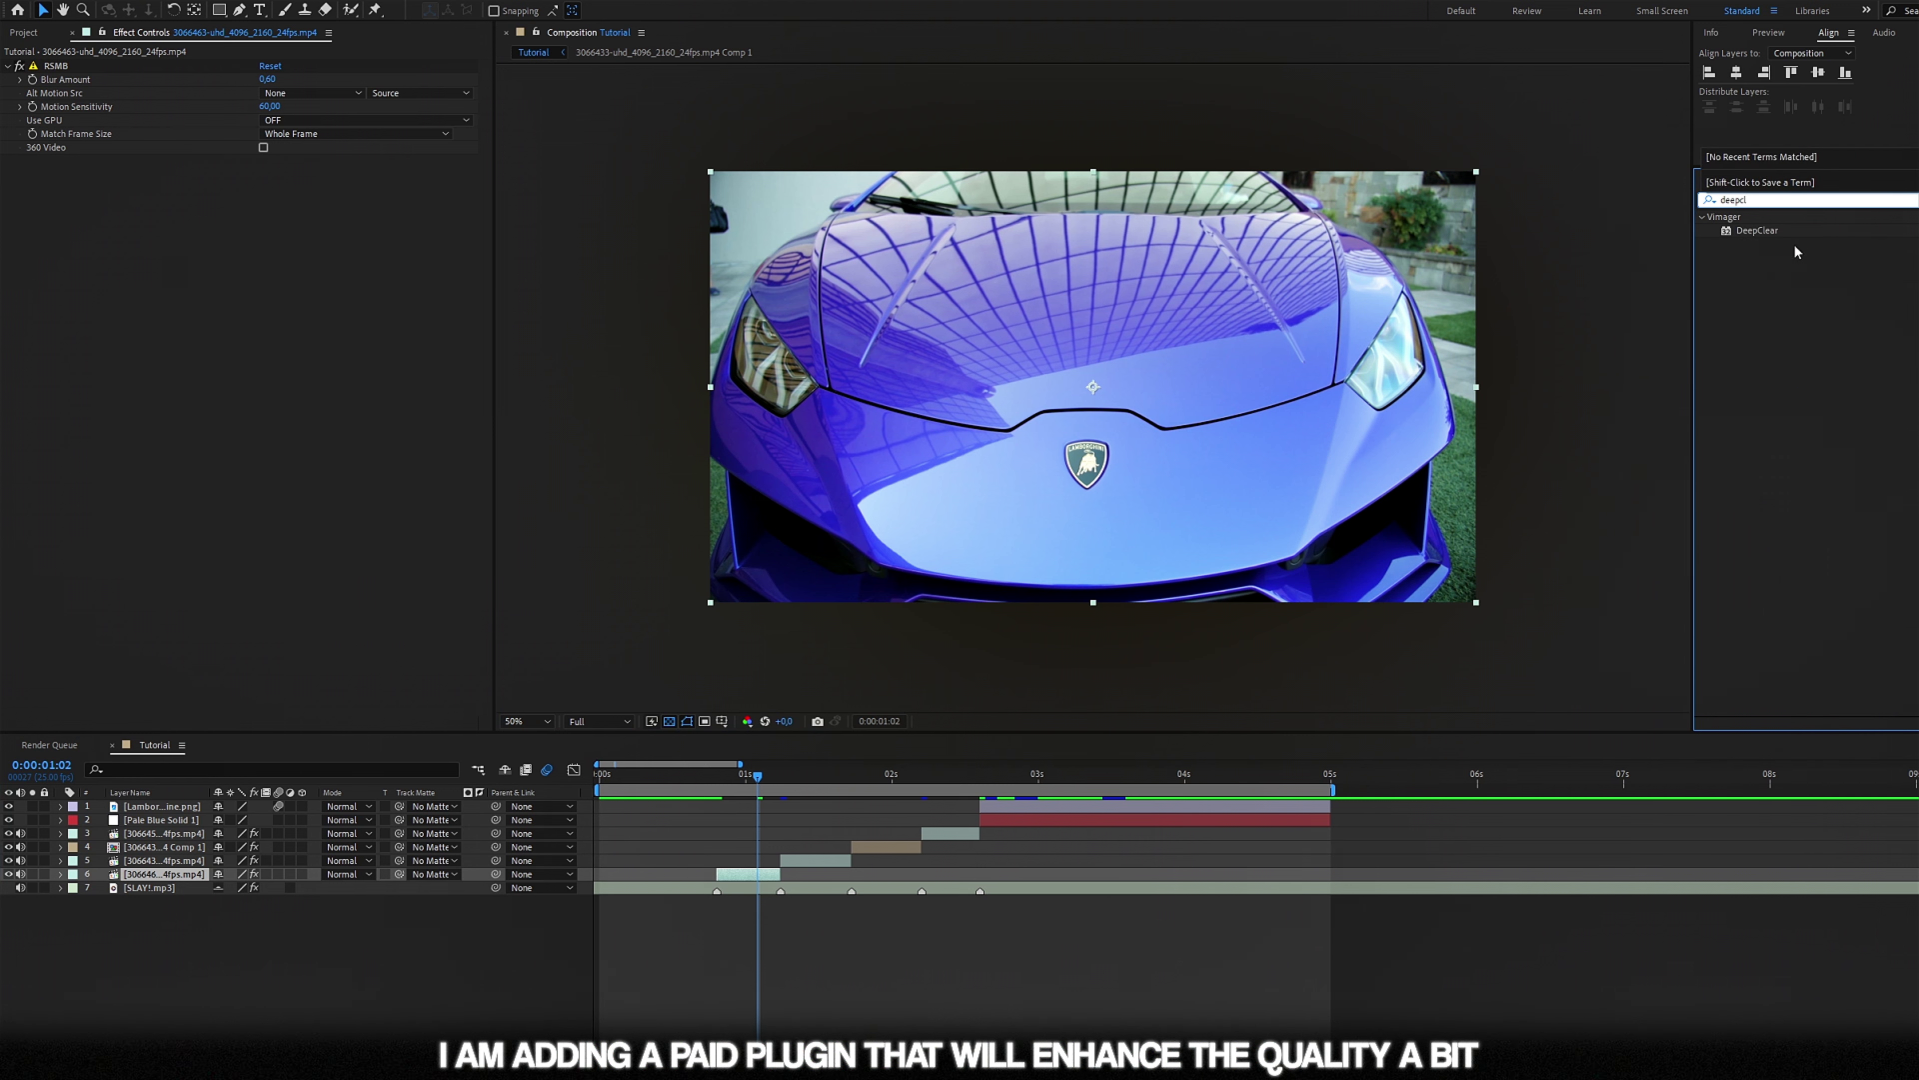
pyautogui.moveTo(1757, 231); pyautogui.dragTo(1514, 399)
pyautogui.moveTo(753, 885); pyautogui.dragTo(754, 879)
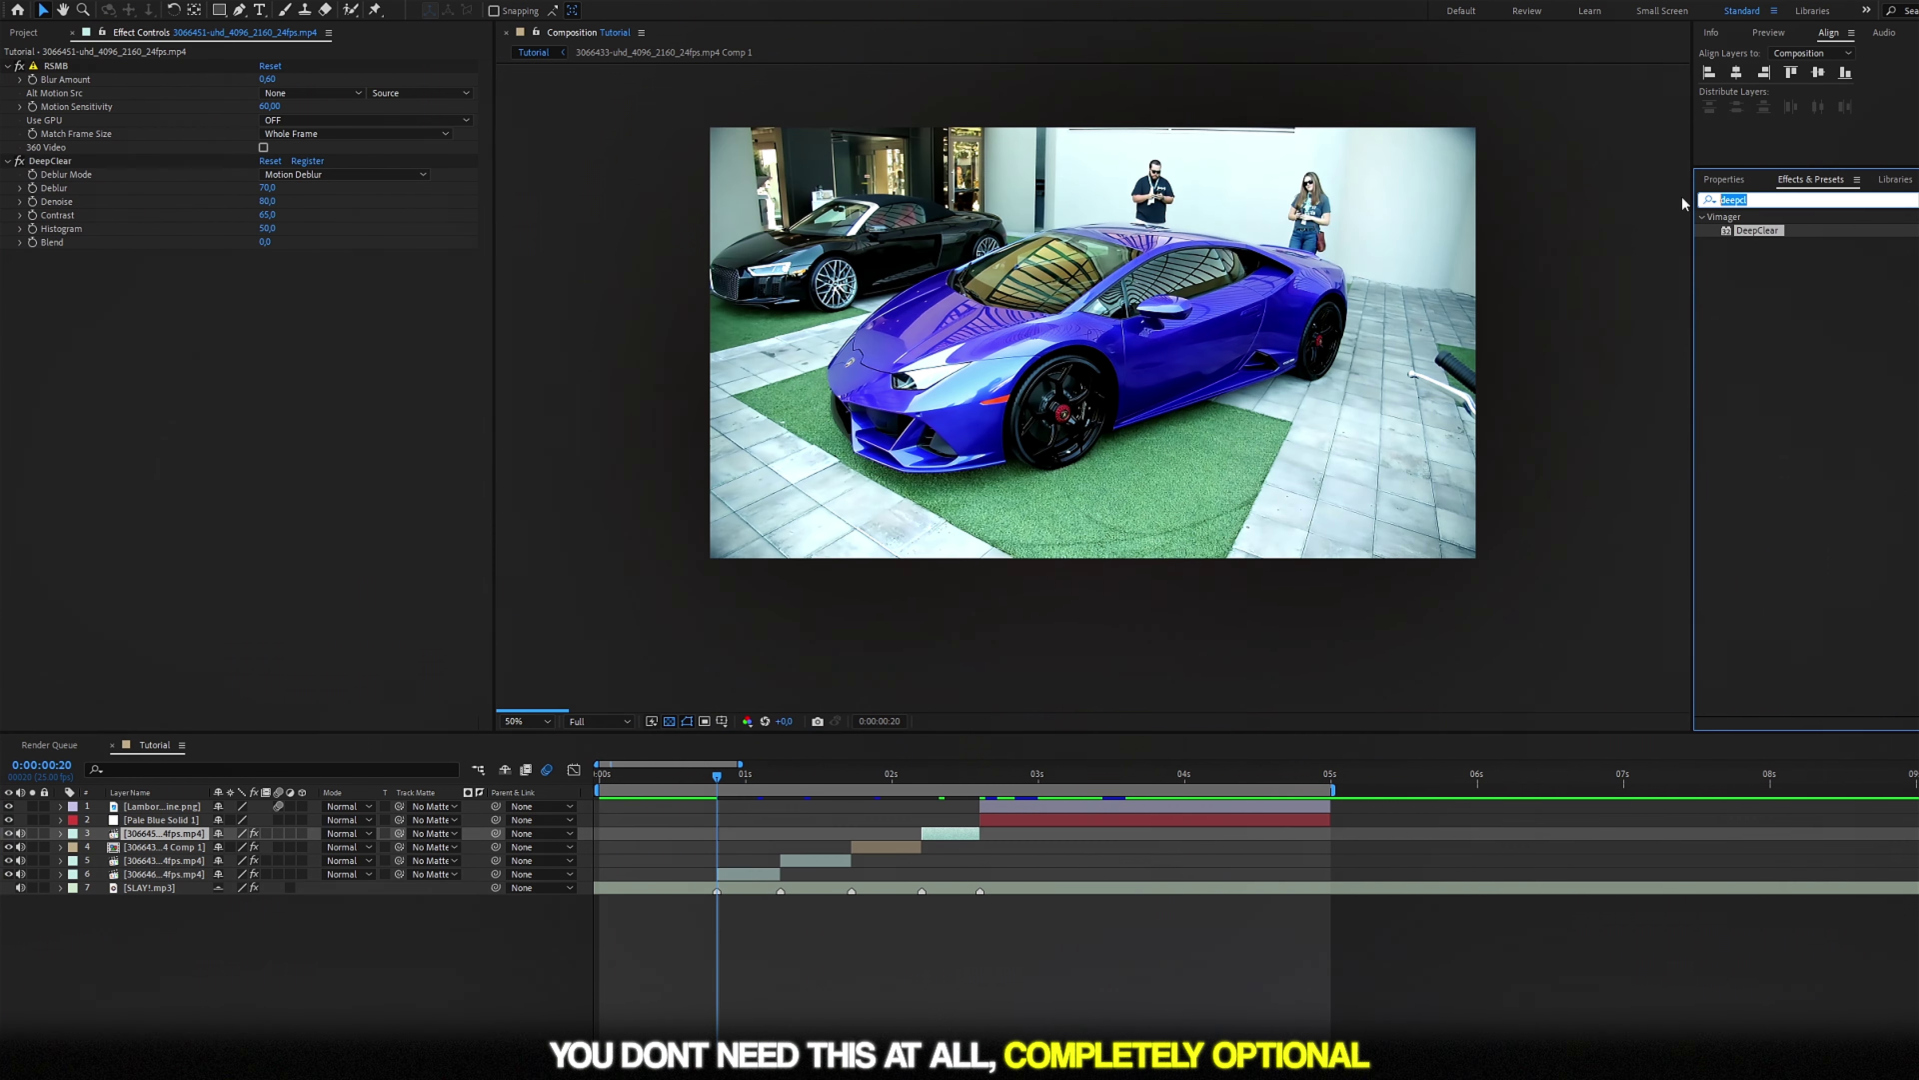
pyautogui.write('impact')
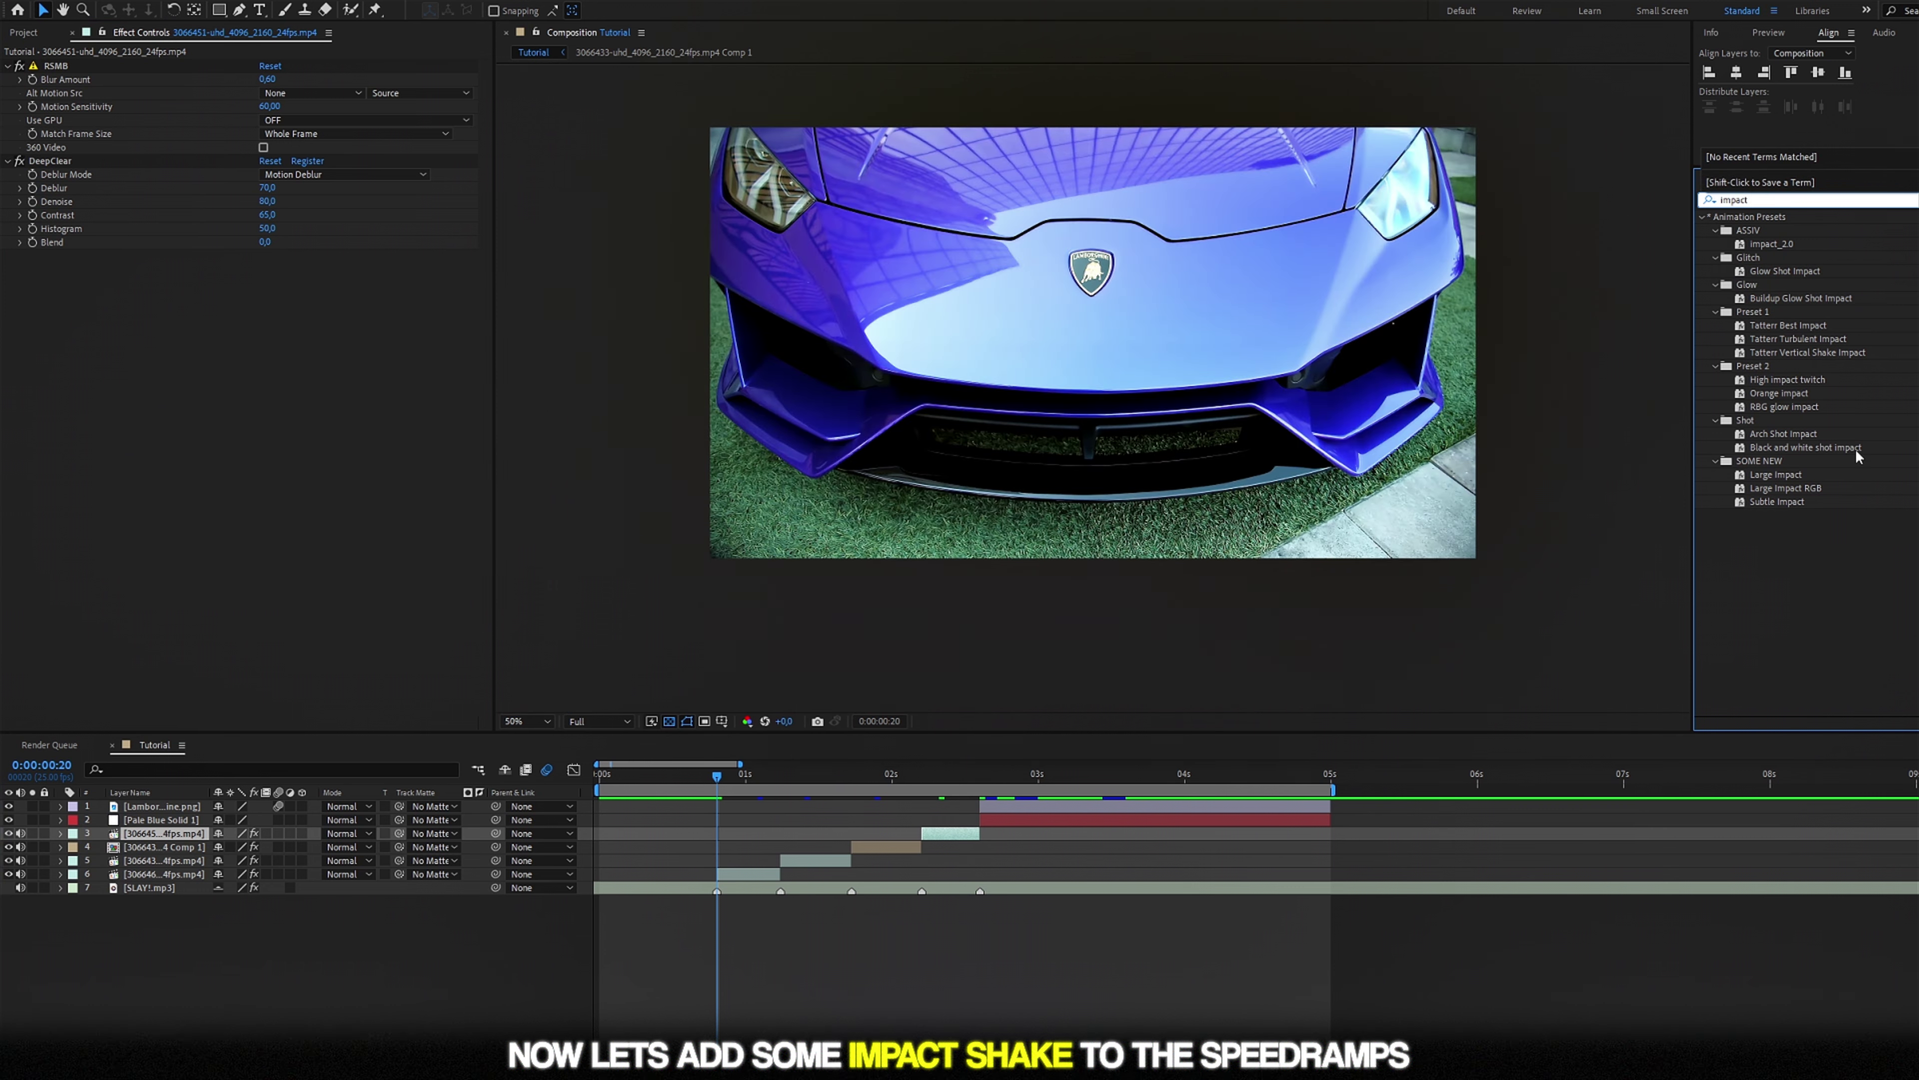
# Apply the Tatterr Best Impact preset to layer 6's clip and reveal its keyframes
pyautogui.moveTo(1788, 325); pyautogui.dragTo(741, 877)
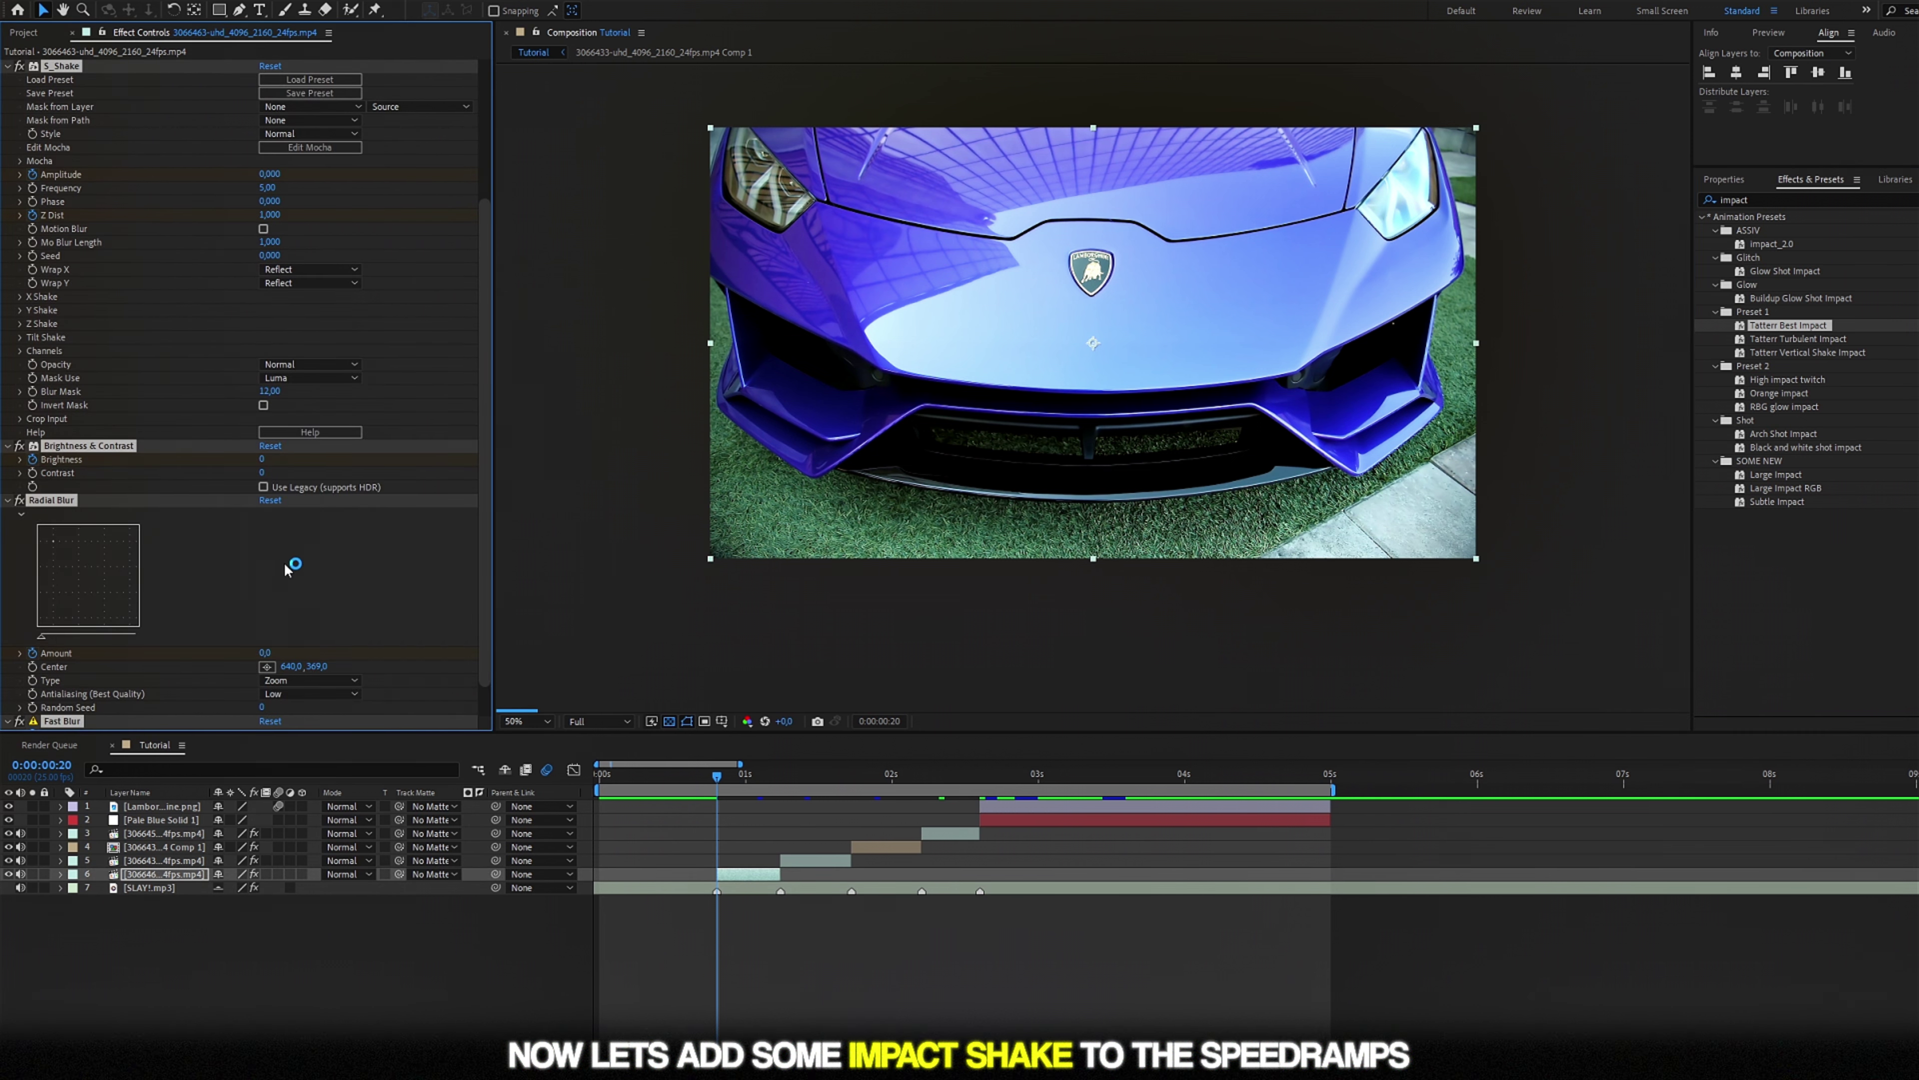
pyautogui.scroll(-1, 296, 558)
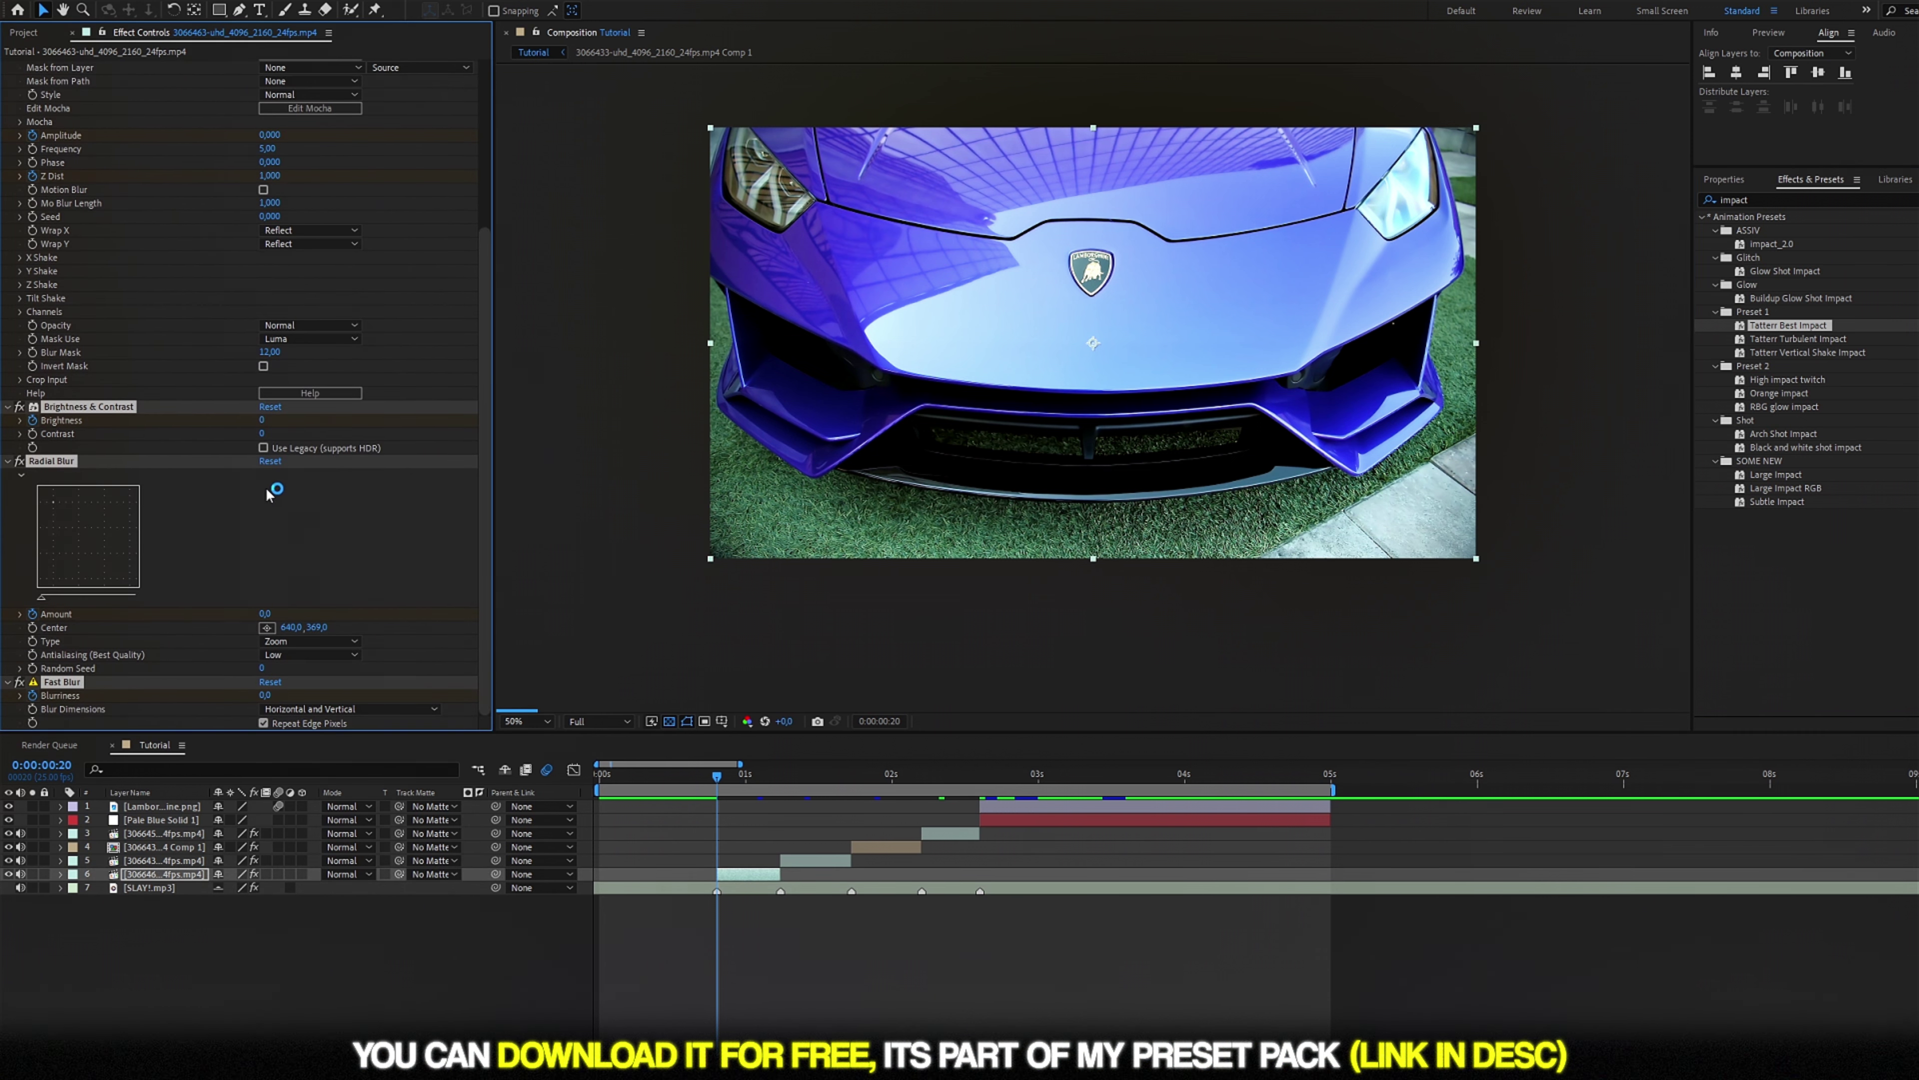
pyautogui.press('u')
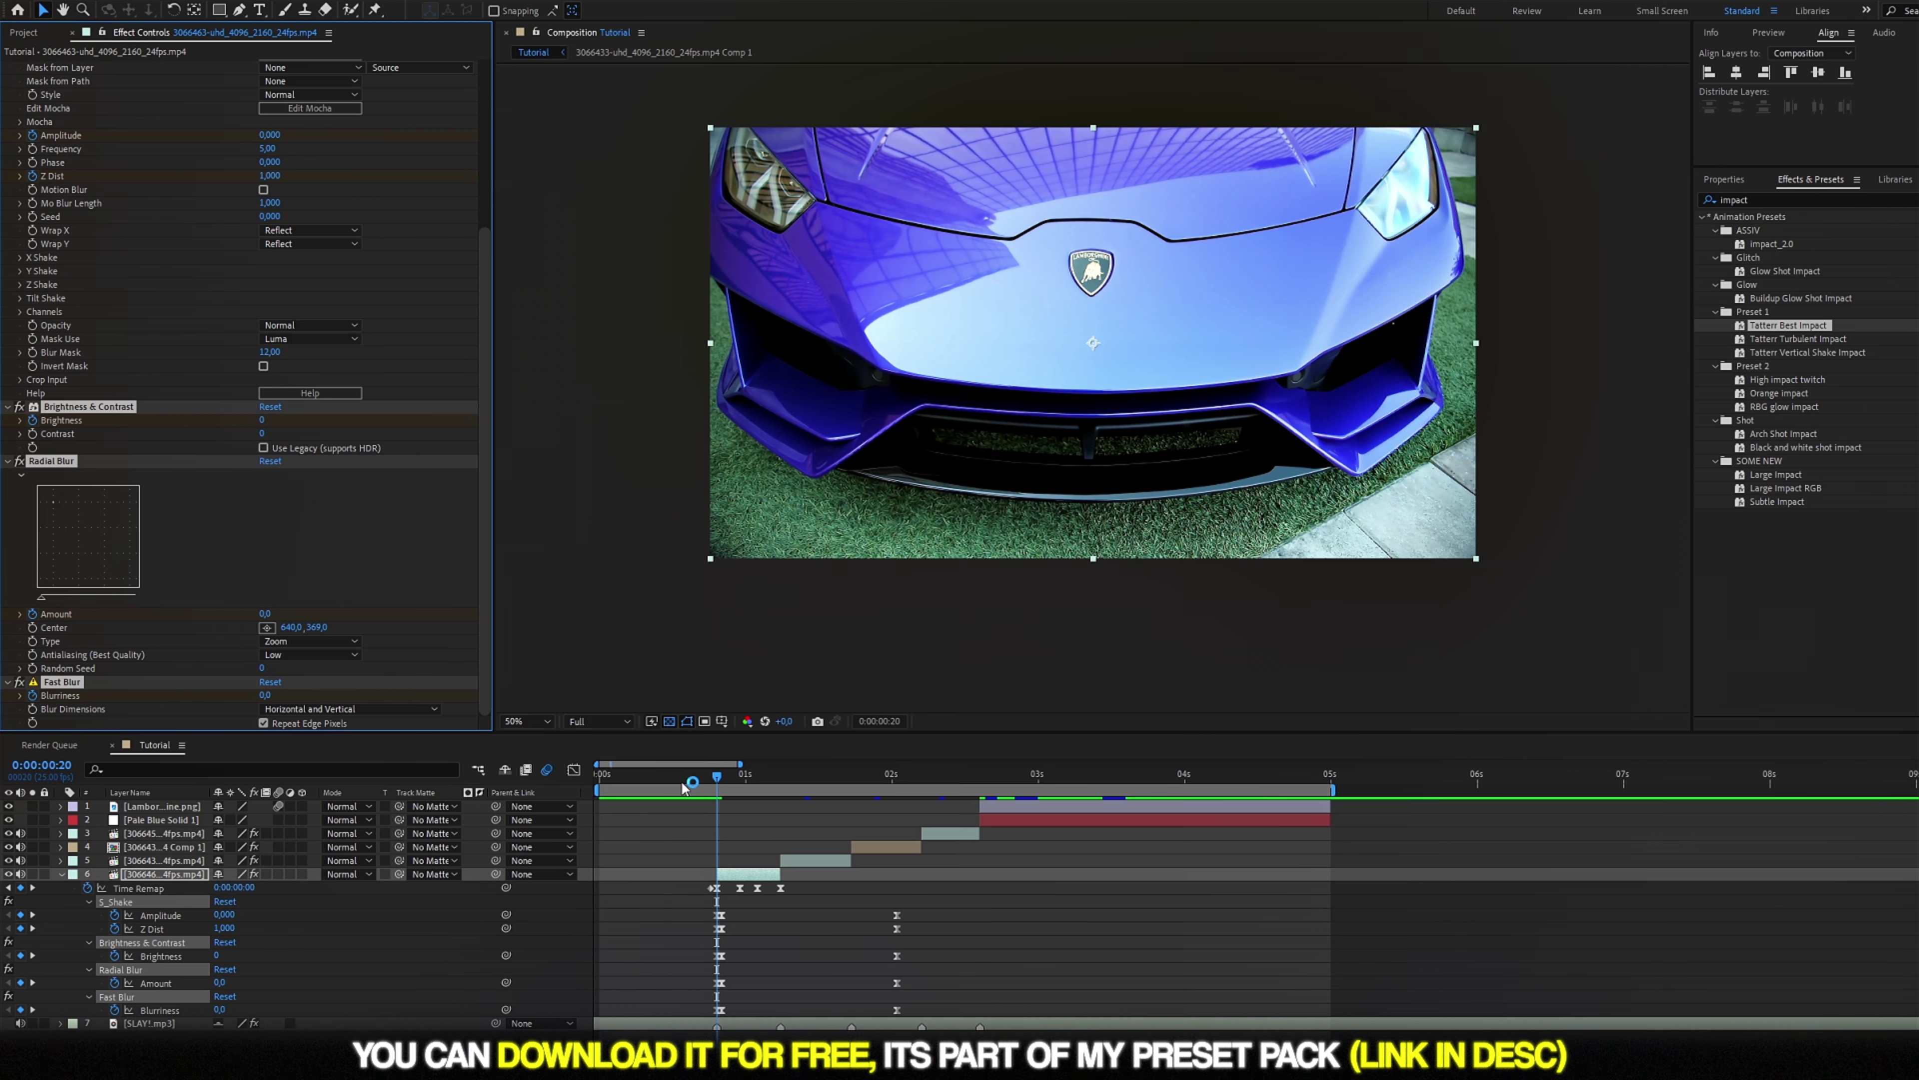
pyautogui.moveTo(684, 786); pyautogui.dragTo(597, 778)
pyautogui.hotkey('ctrl', 'alt', 'shift', 'j')
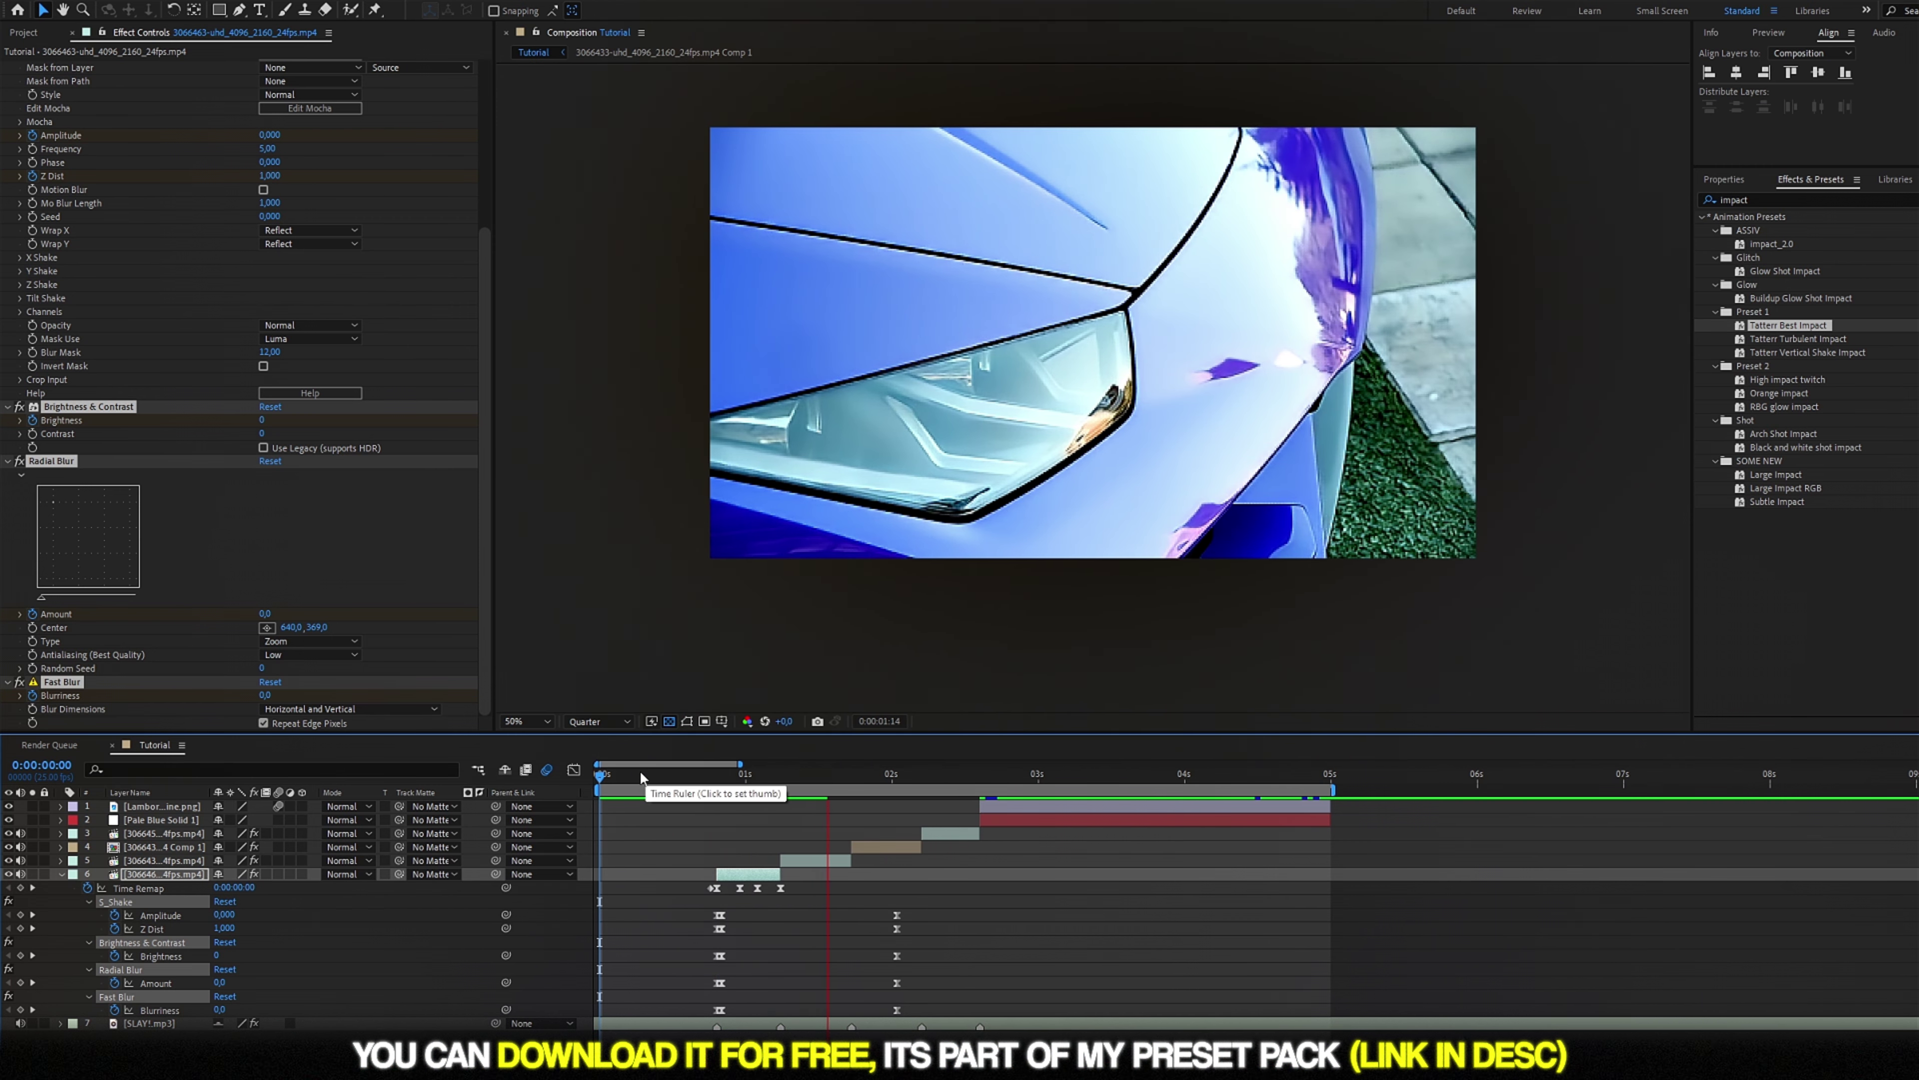
# Preview the impact from 0:00:00:07 and 0:00:00:13, then check the shake at 0:00:01:06
pyautogui.click(641, 772)
pyautogui.press('space')
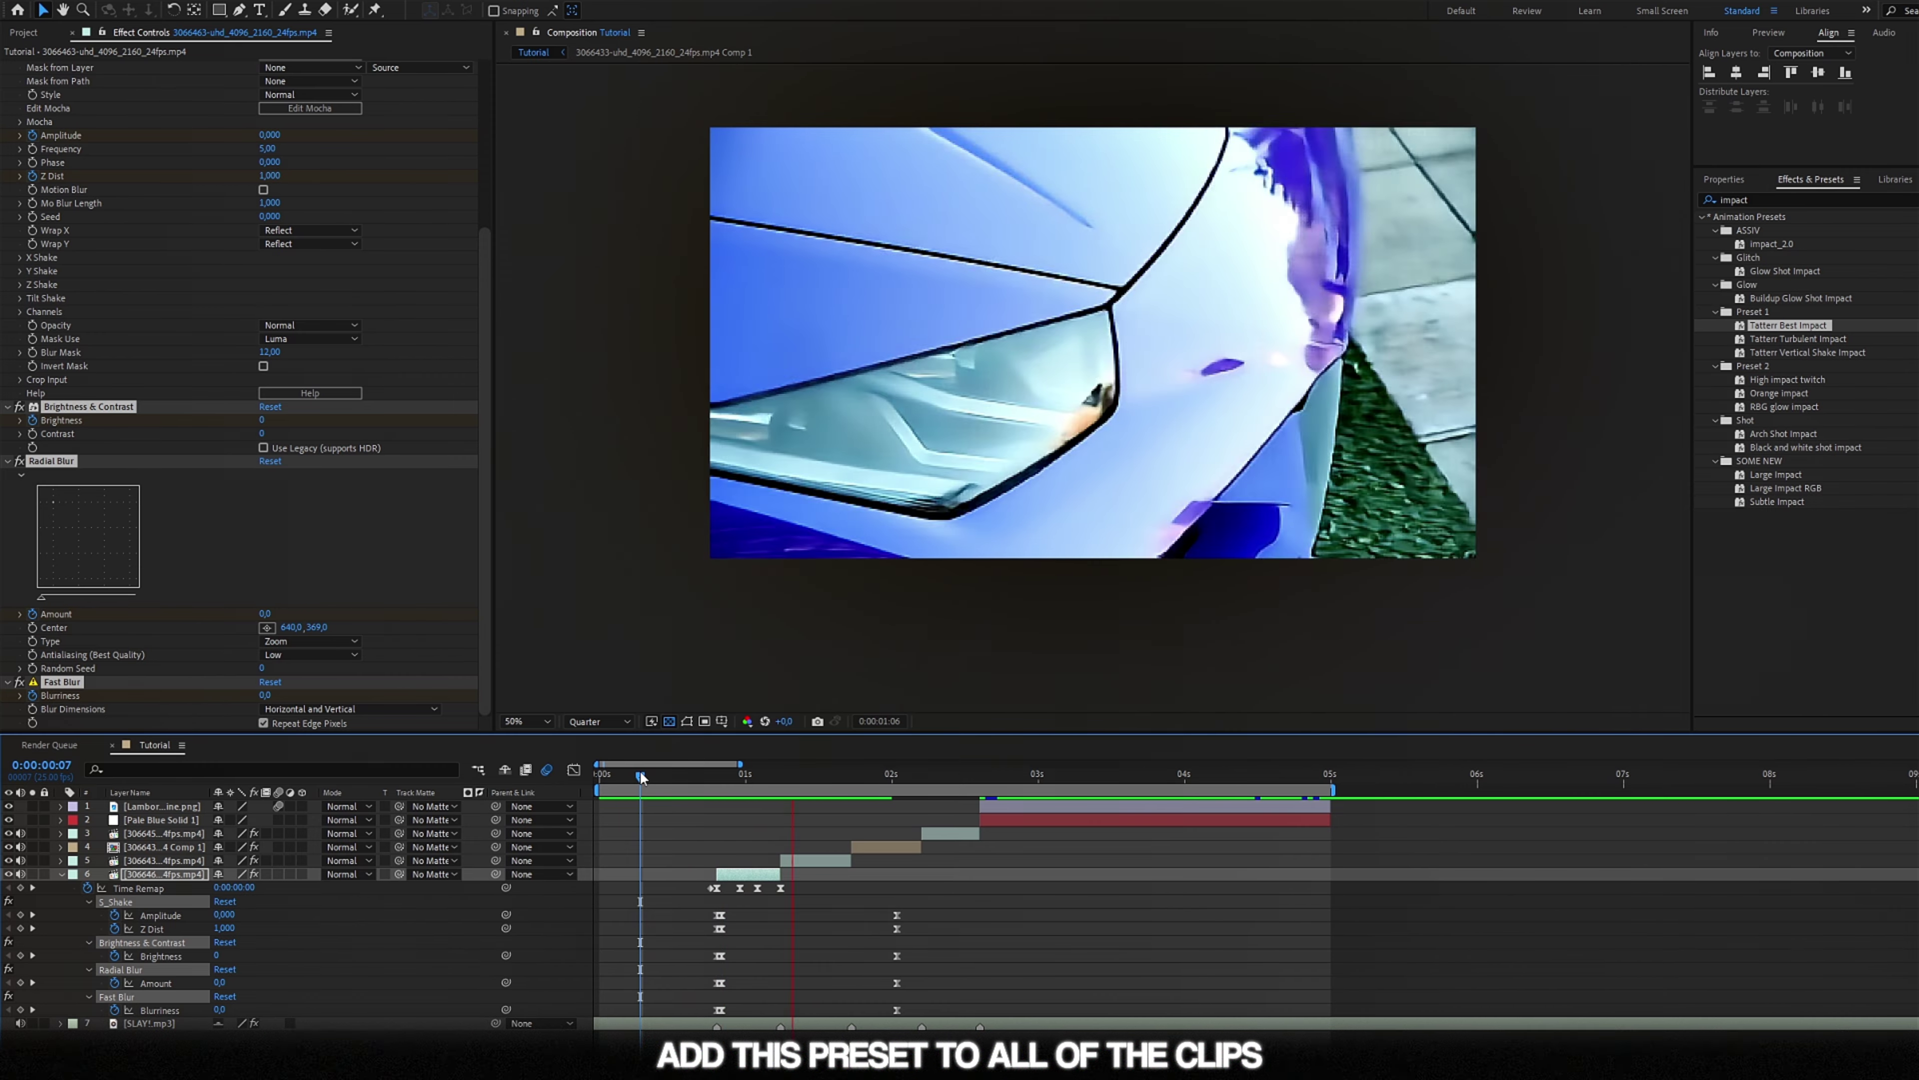
pyautogui.press('space')
pyautogui.press('space')
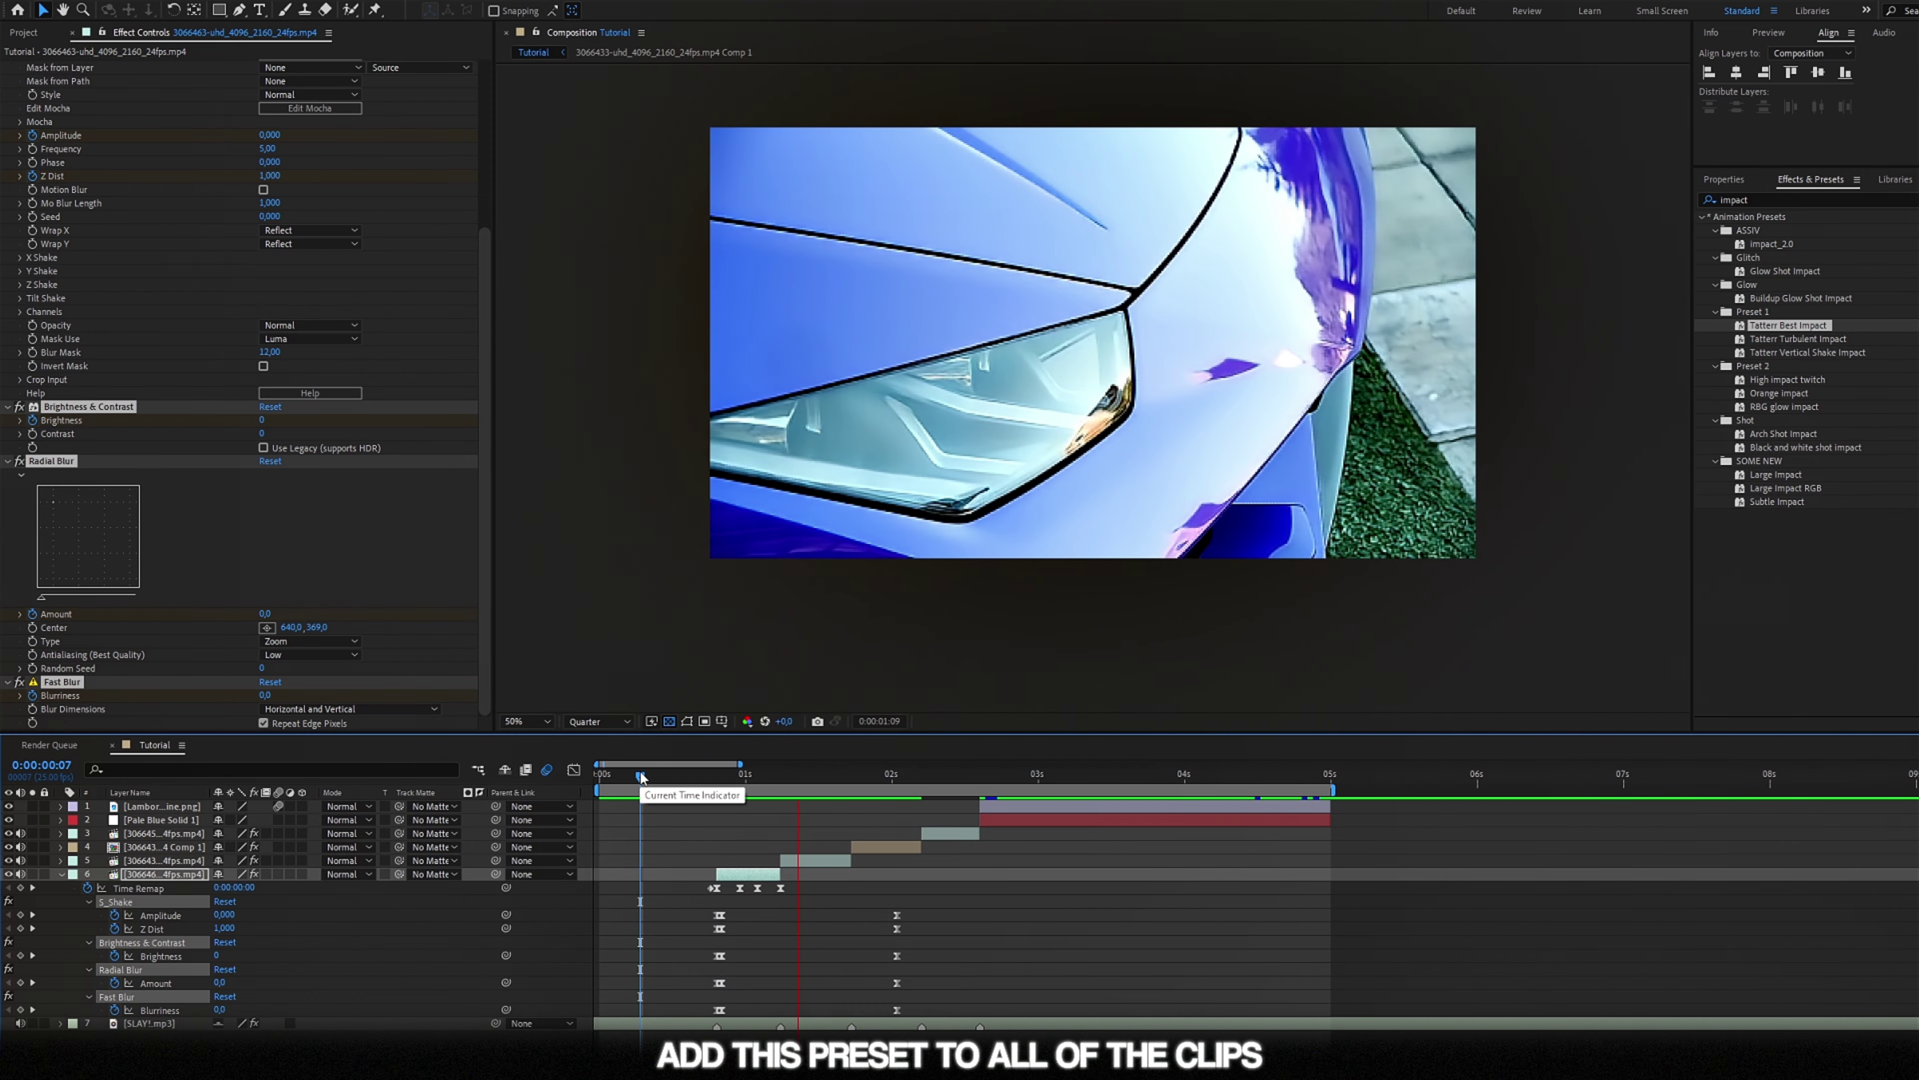
pyautogui.click(675, 779)
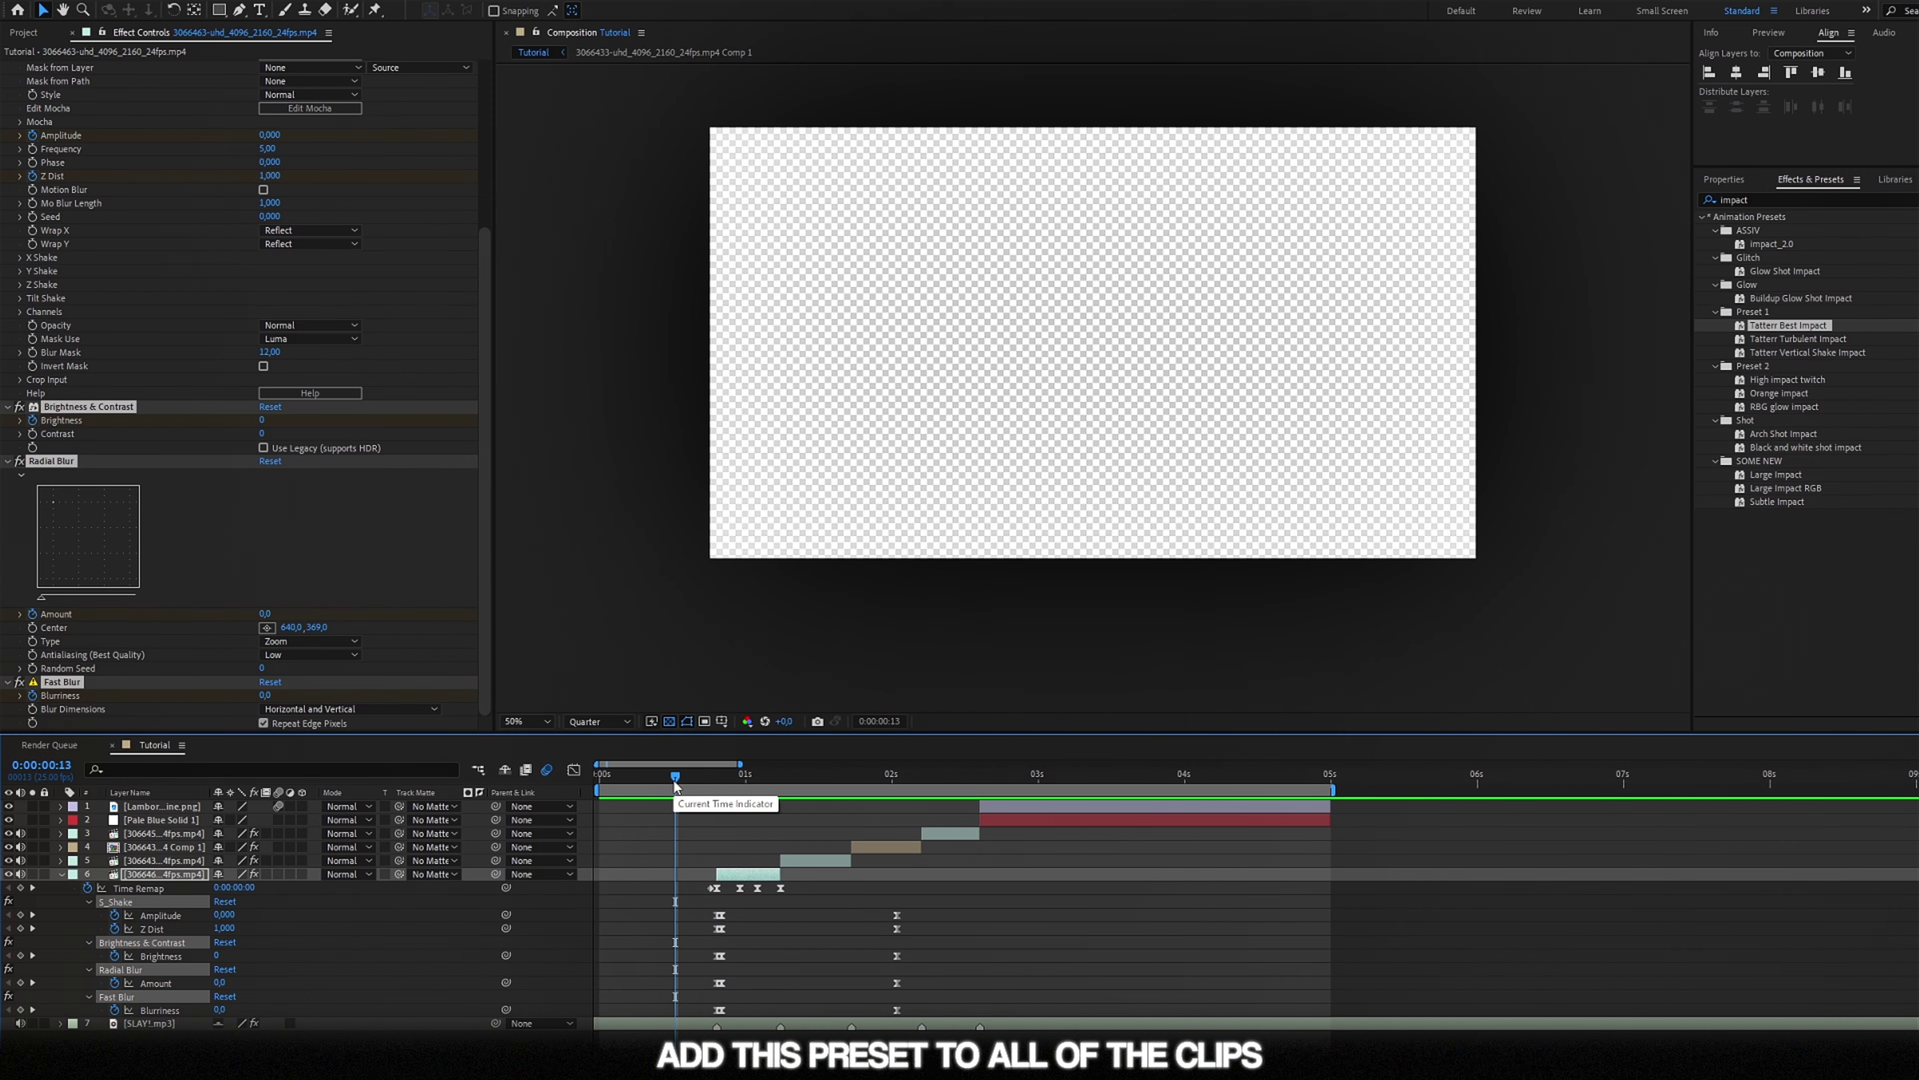
pyautogui.press('space')
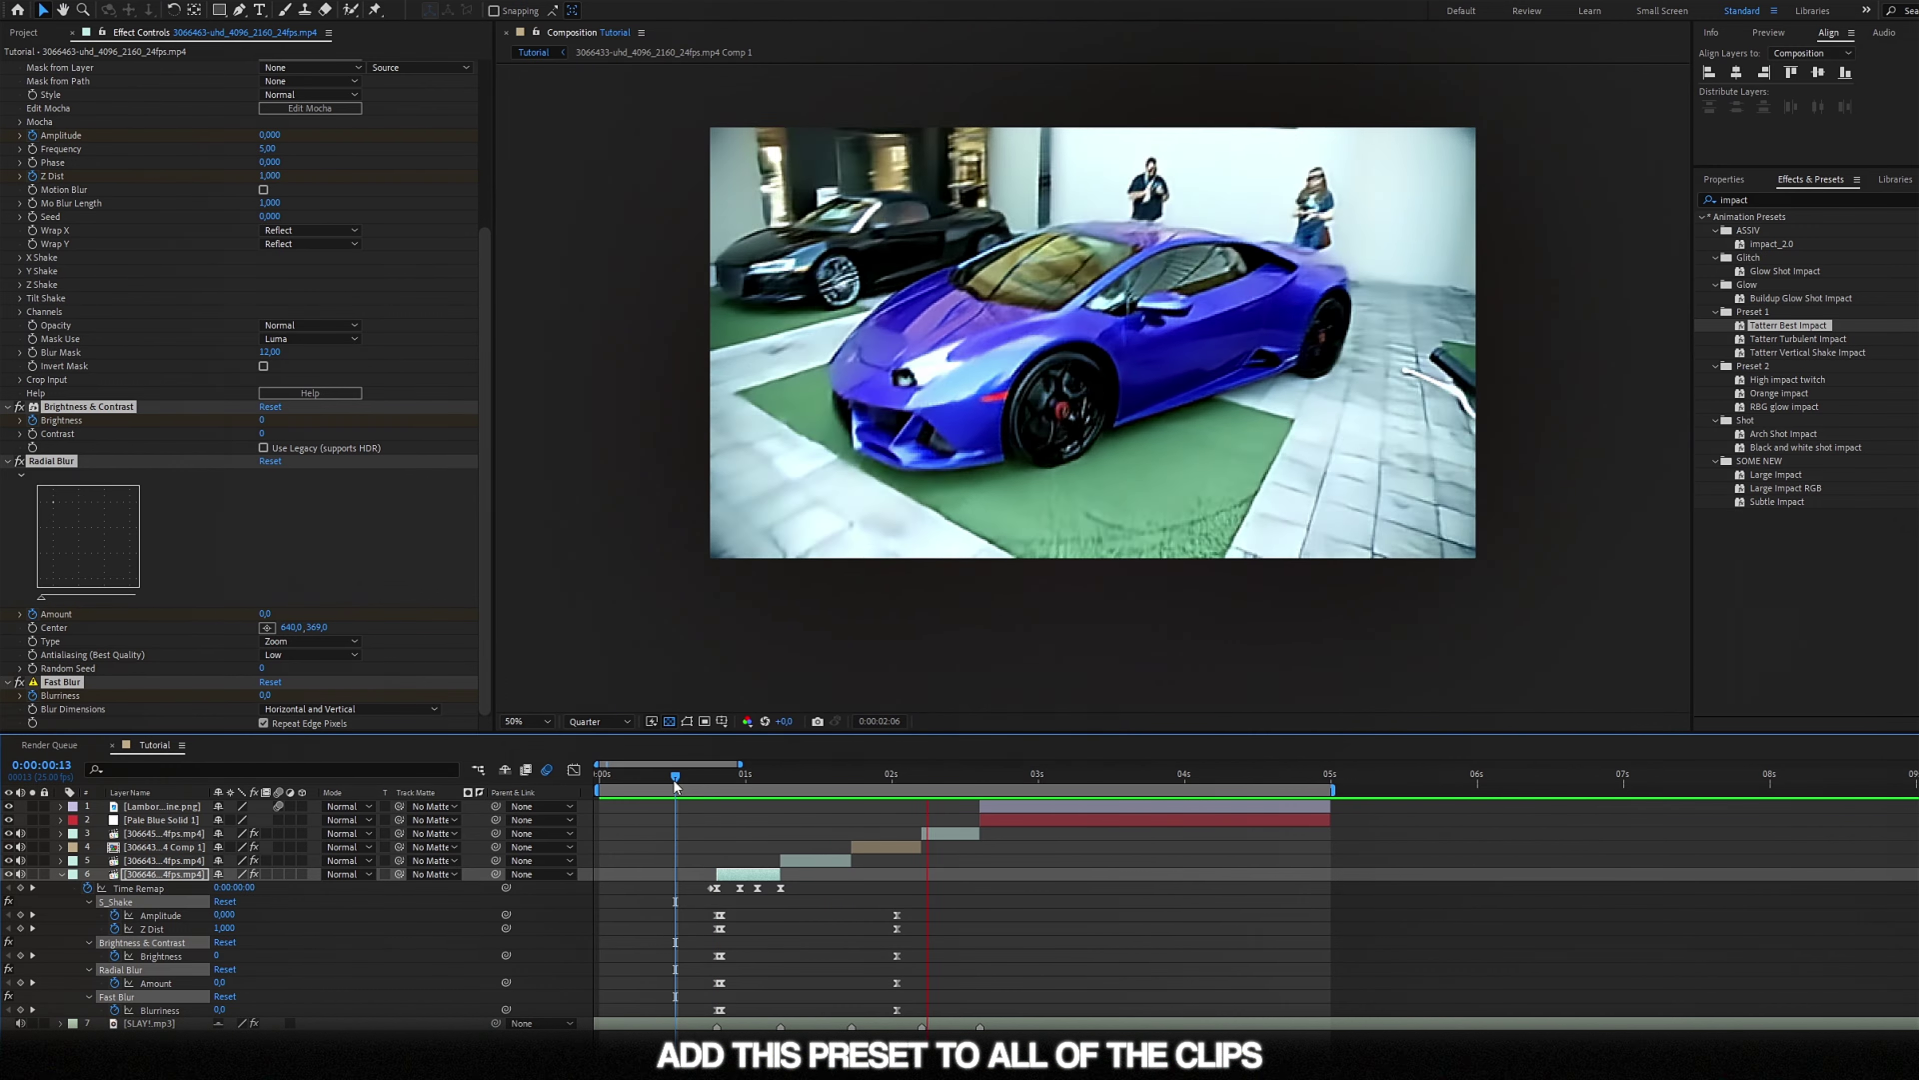
pyautogui.press('space')
pyautogui.press('space')
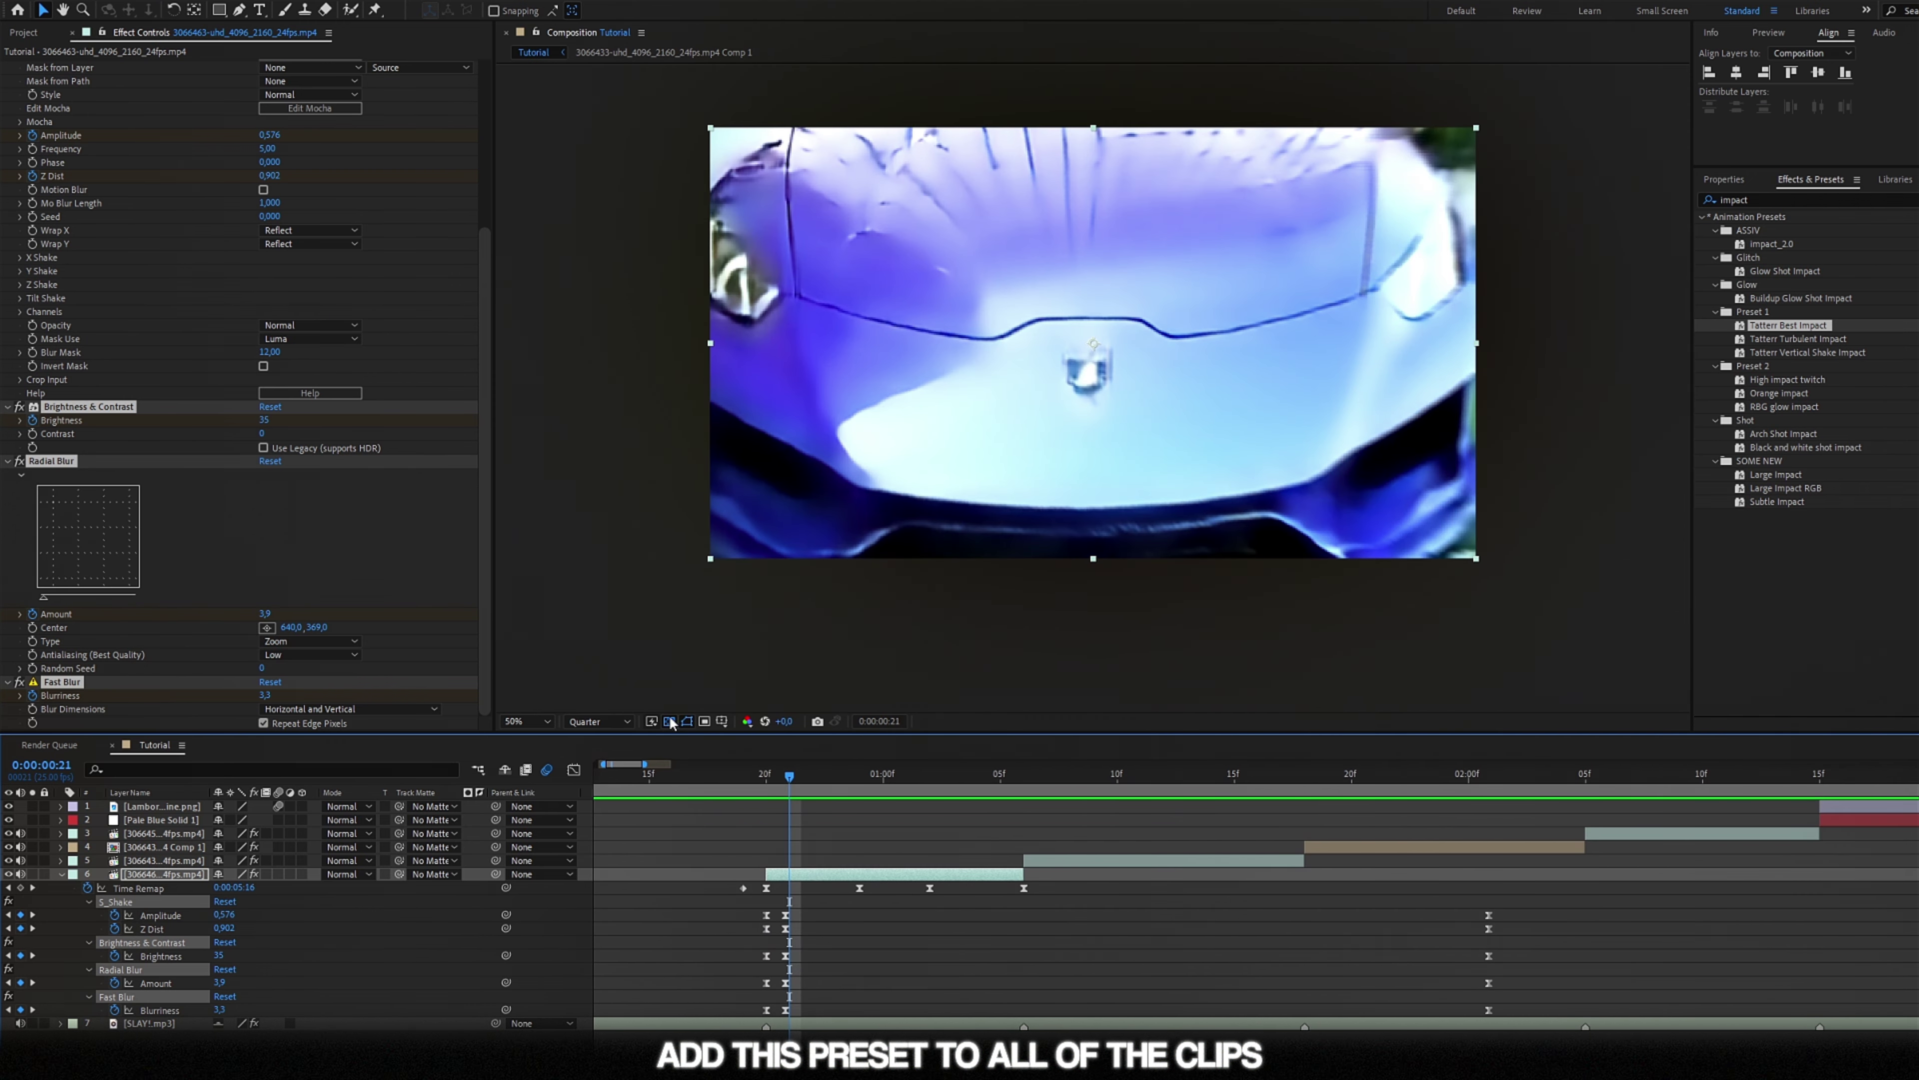
pyautogui.press('-')
pyautogui.click(793, 771)
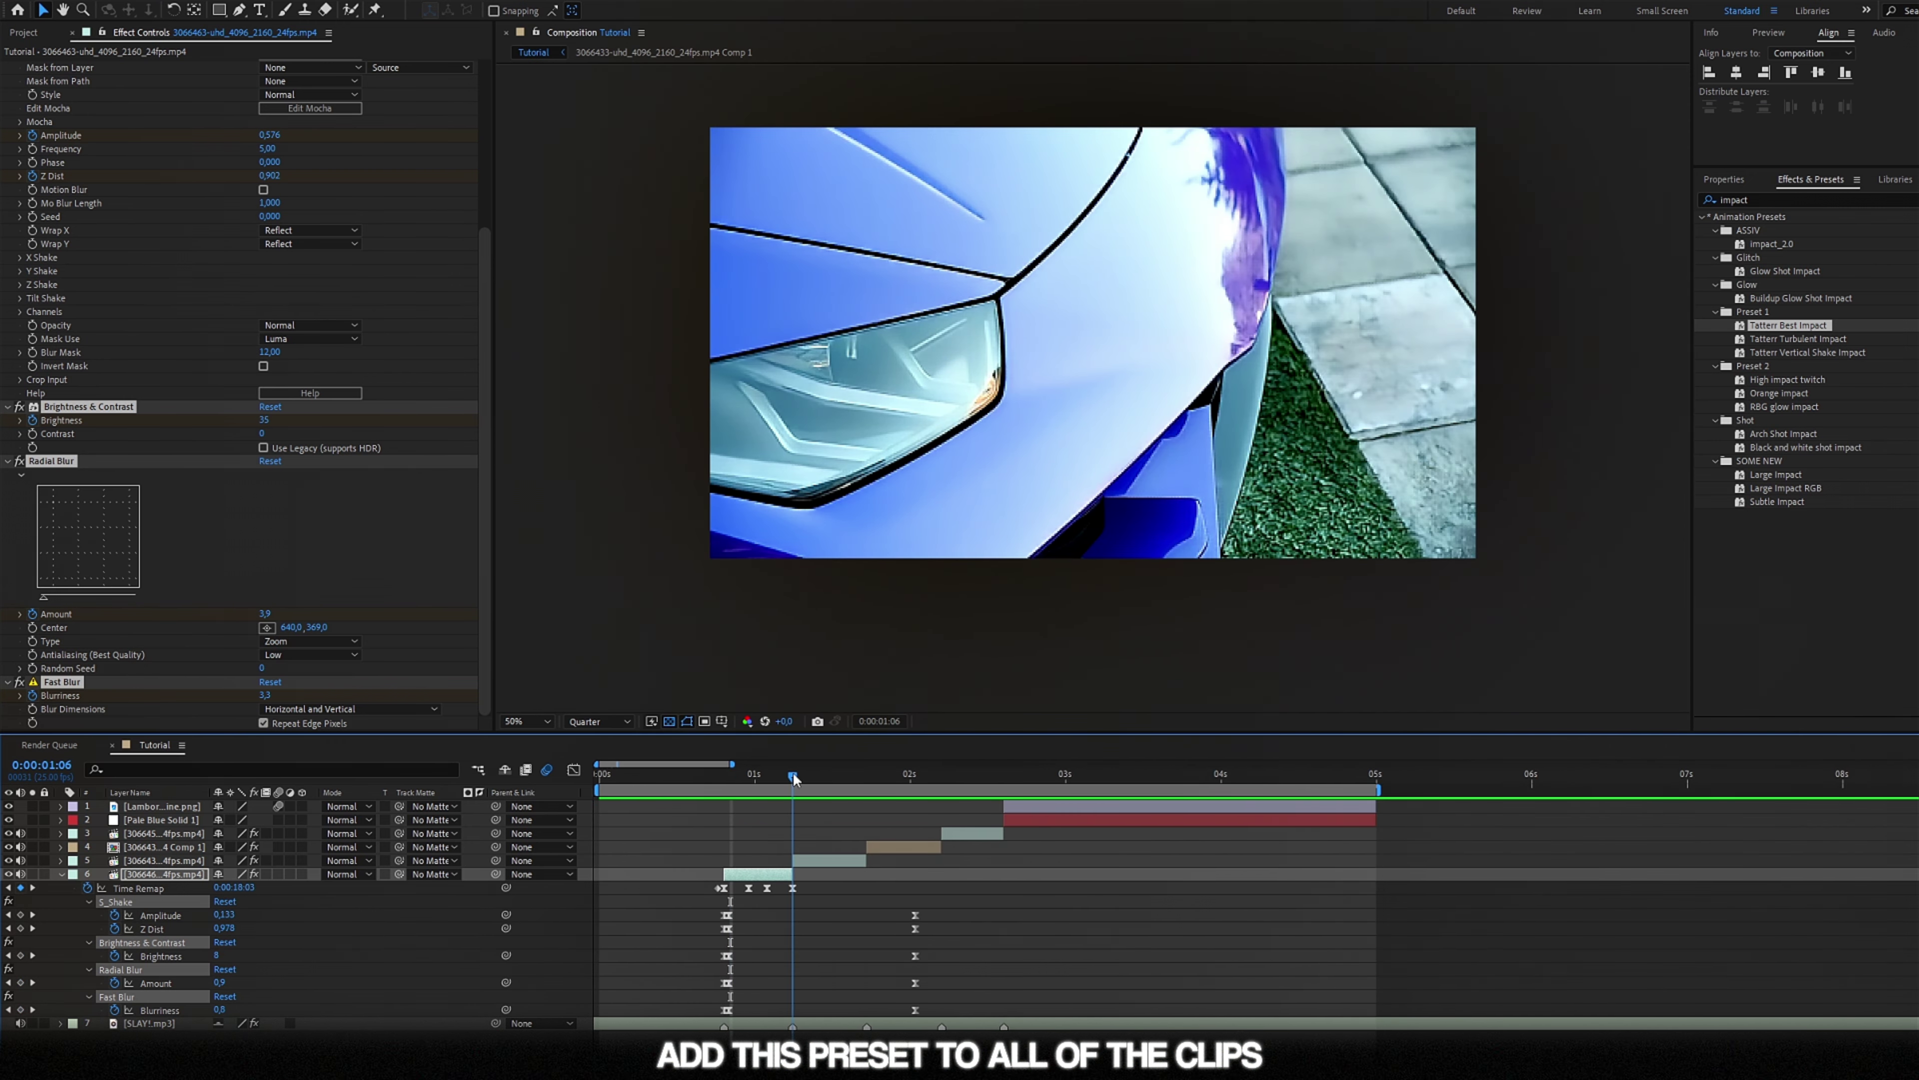
# Apply the Tatterr Best Impact preset to layer 4's clip, landing at 0:00:02:05
pyautogui.moveTo(1767, 333); pyautogui.dragTo(894, 844)
pyautogui.press('i')
pyautogui.moveTo(1788, 332); pyautogui.dragTo(880, 858)
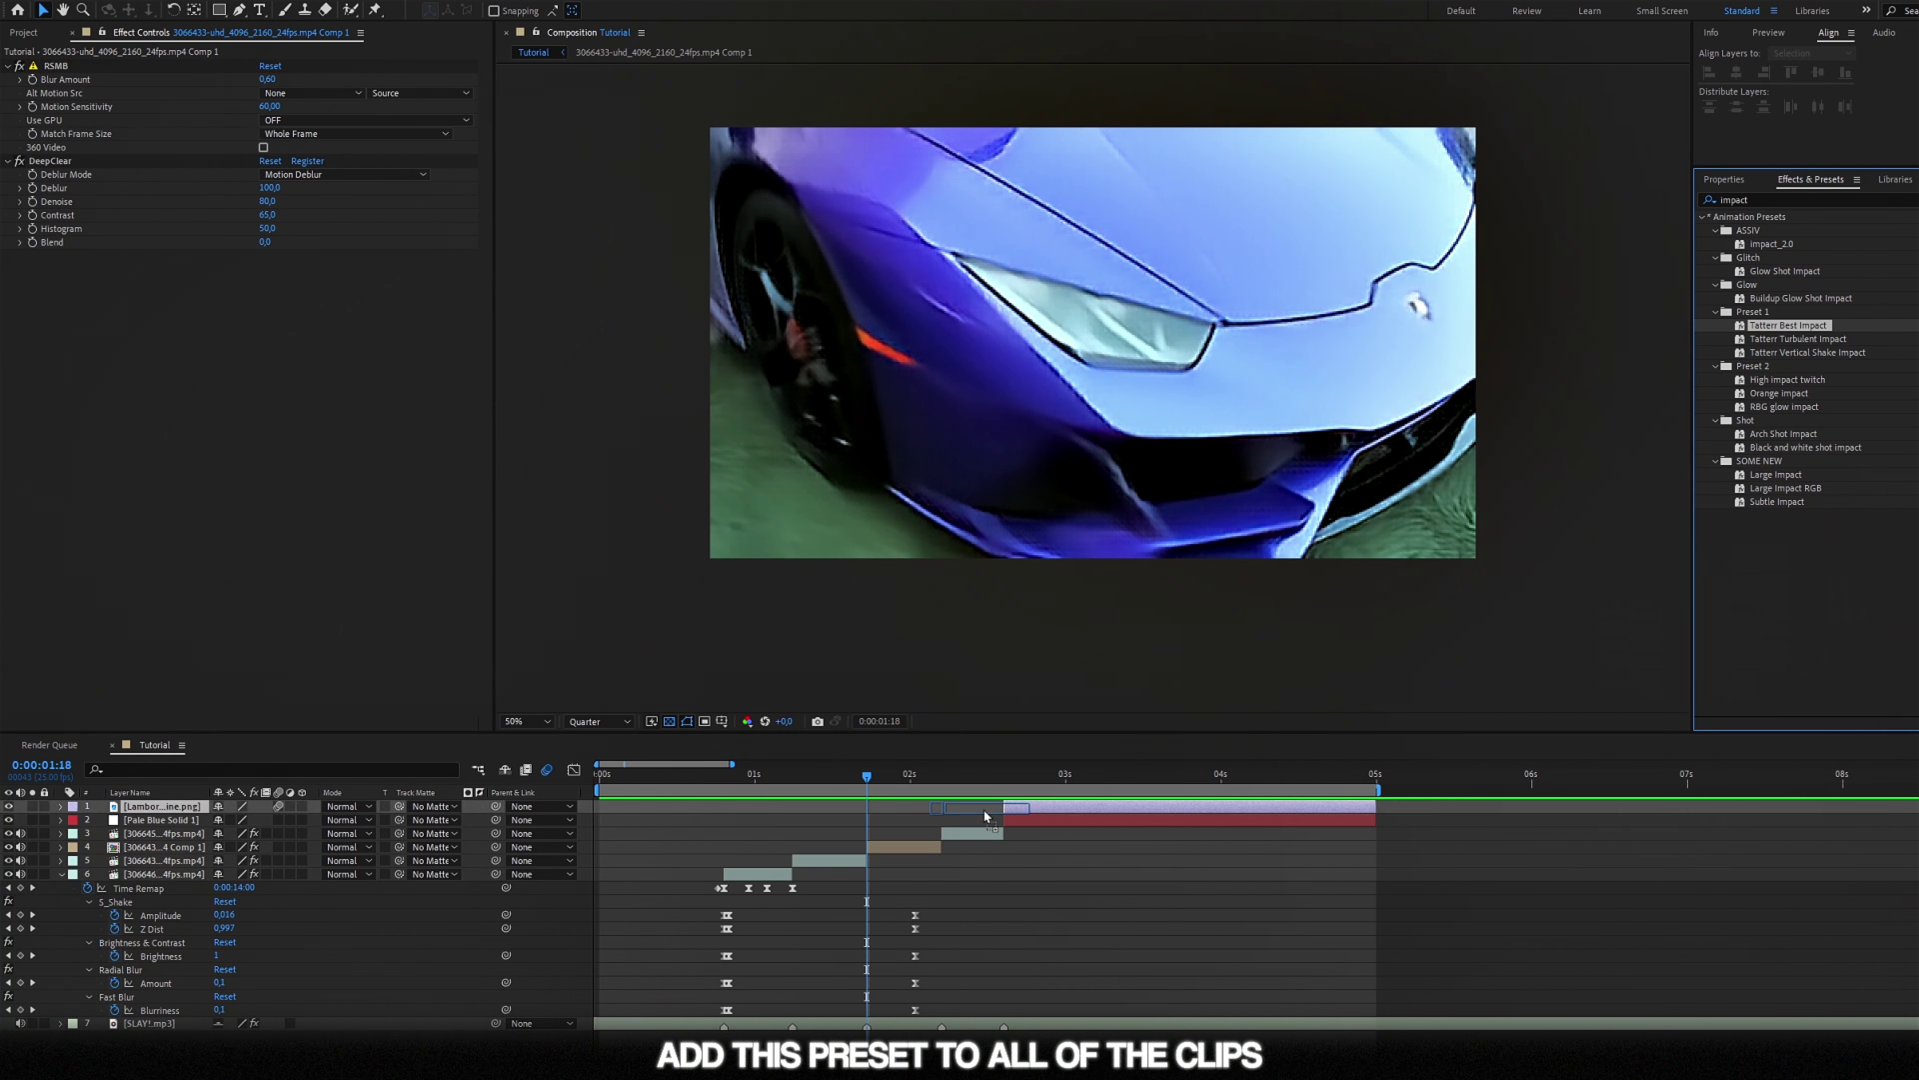
pyautogui.moveTo(964, 787); pyautogui.dragTo(964, 782)
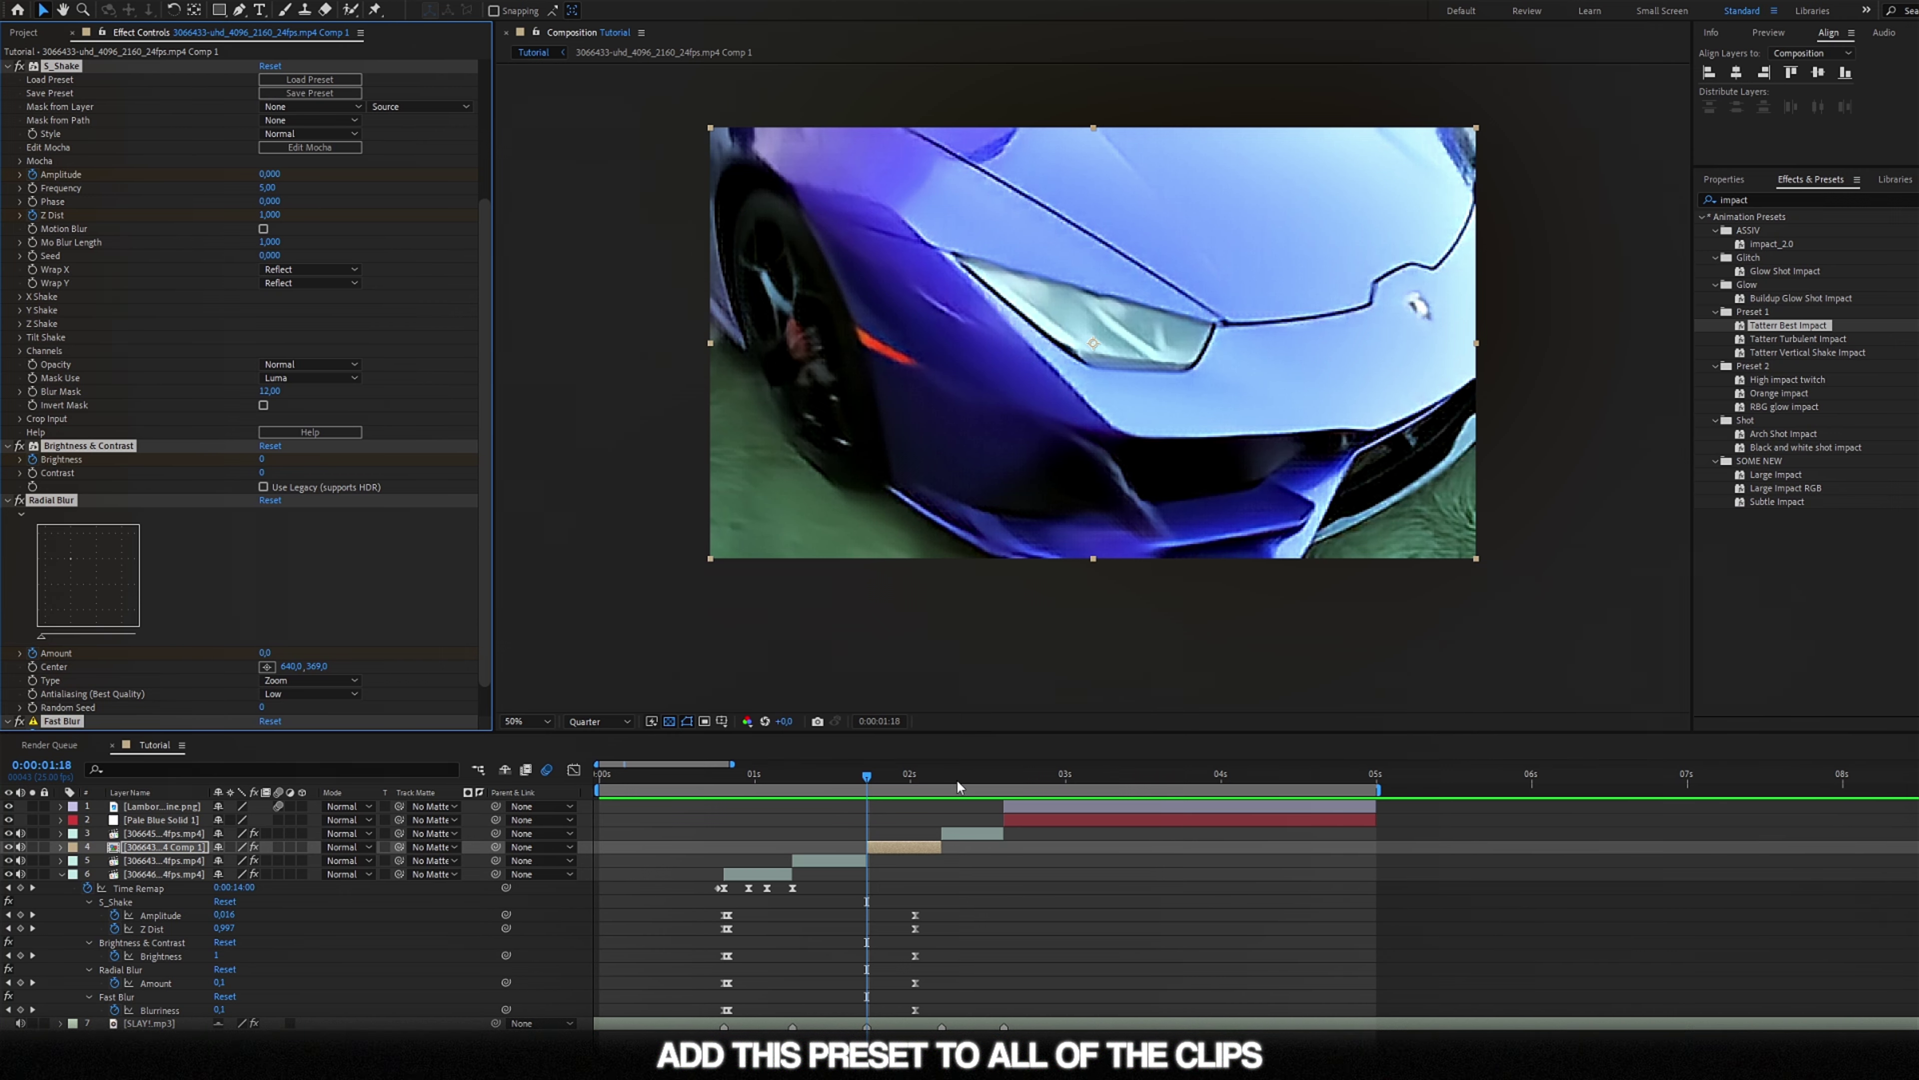
pyautogui.press('o')
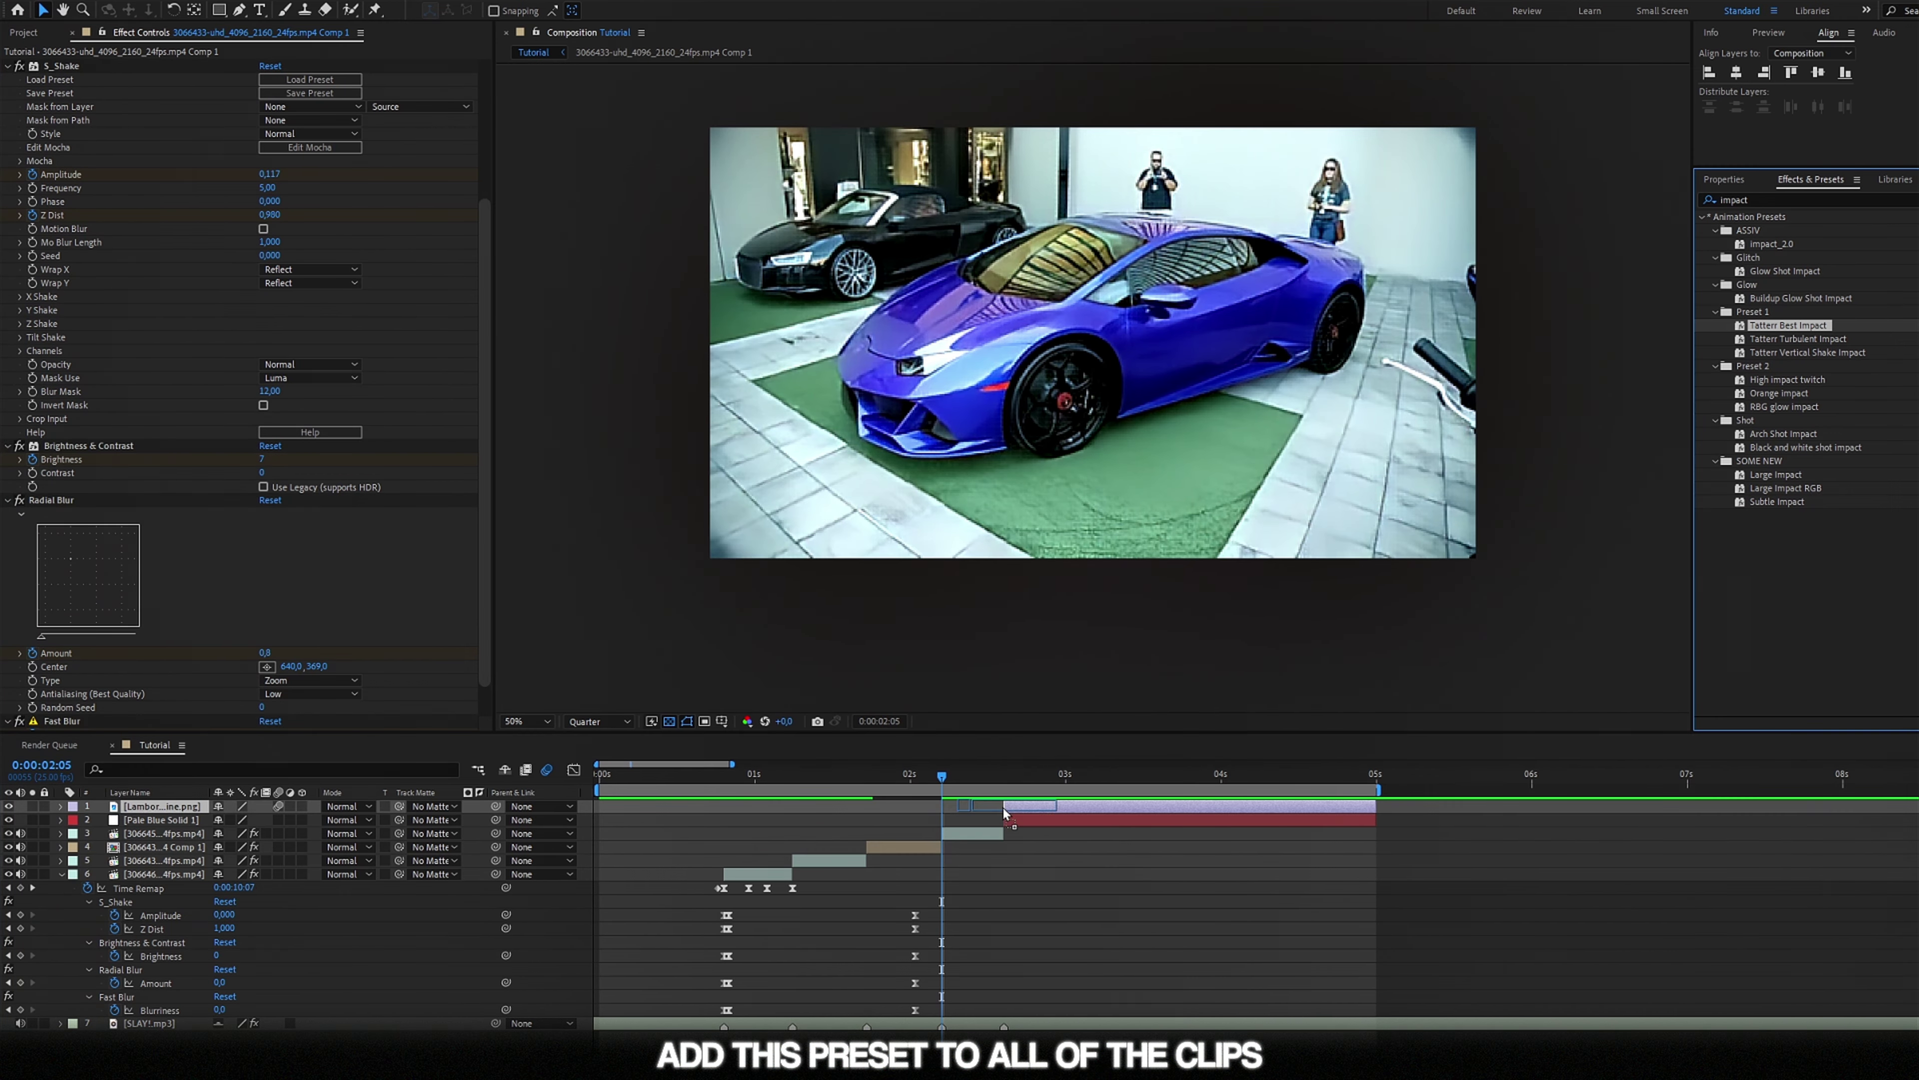
# Apply the Tatterr Best Impact preset to layer 3's clip and the Lamborghini logo layer
pyautogui.moveTo(1784, 330); pyautogui.dragTo(974, 832)
pyautogui.press('-')
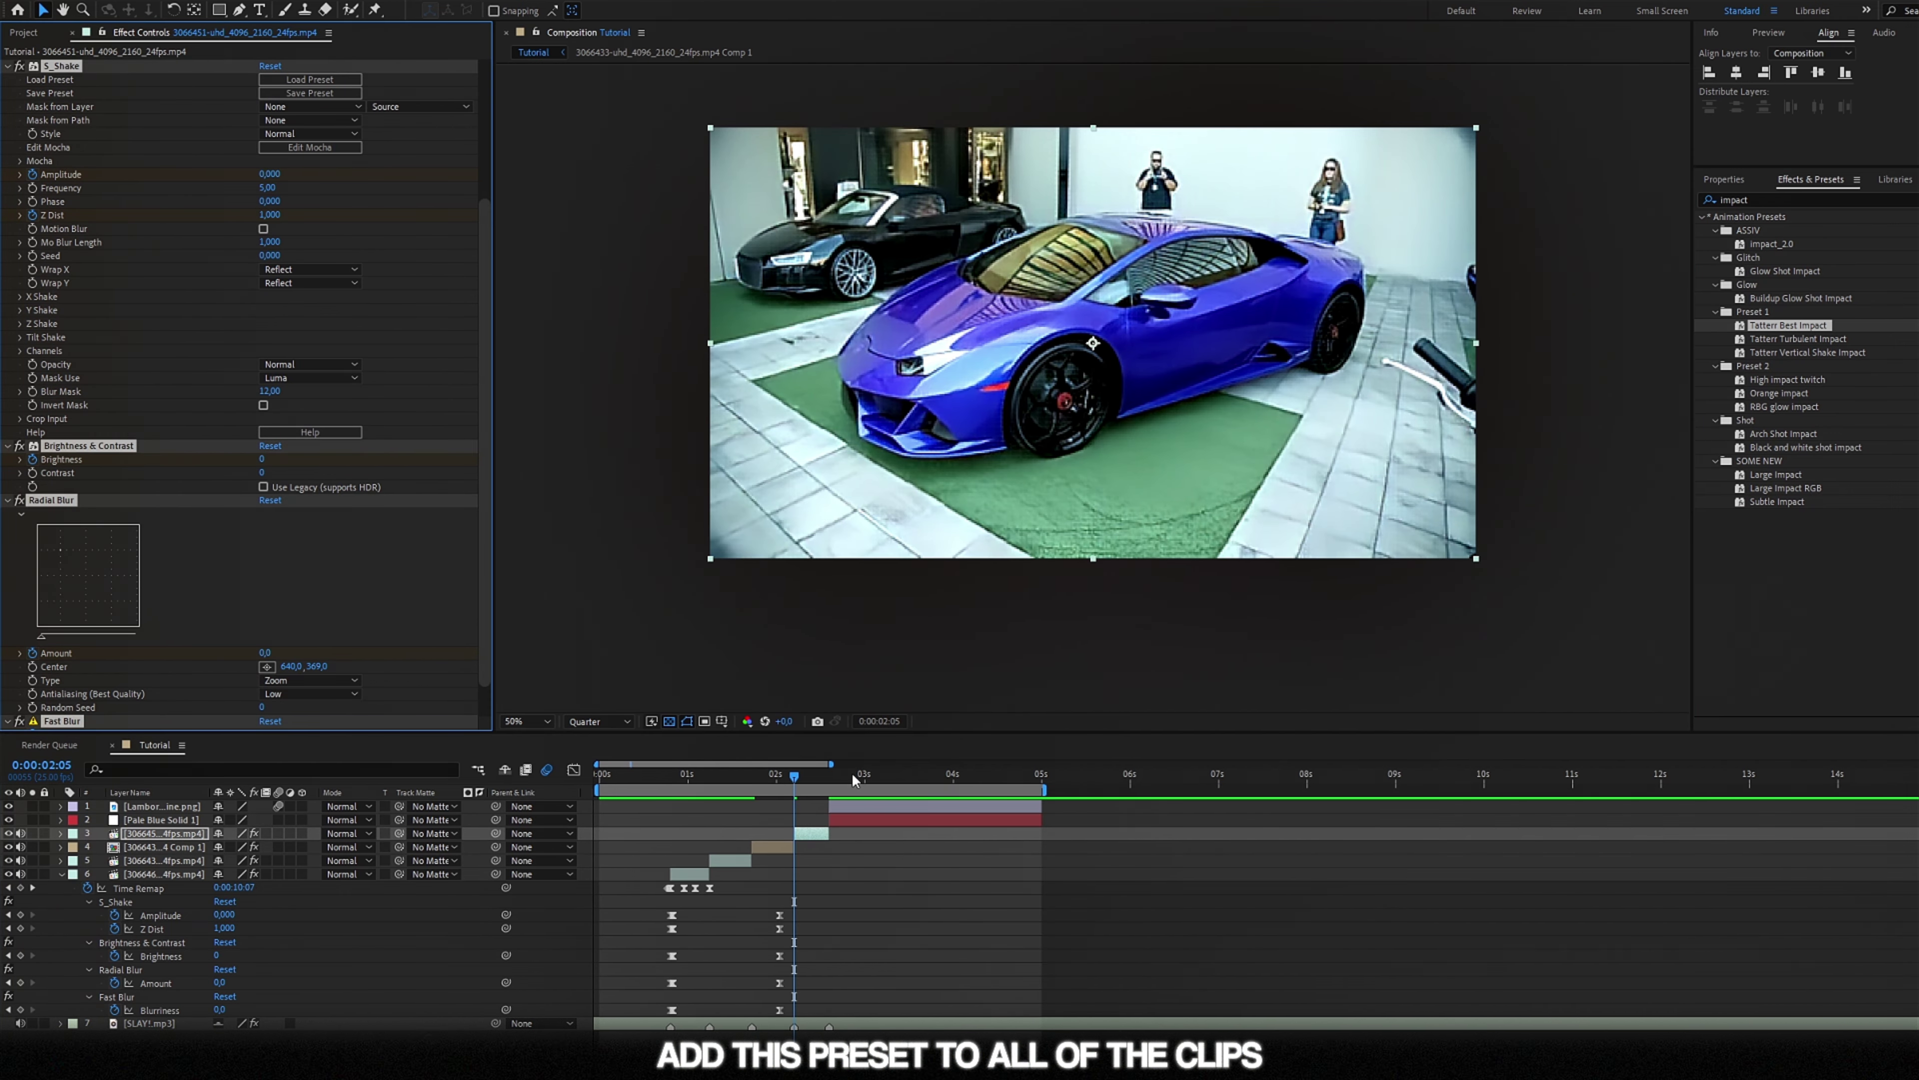
pyautogui.moveTo(852, 772); pyautogui.dragTo(829, 773)
pyautogui.moveTo(1774, 333)
pyautogui.mouseDown()
pyautogui.moveTo(803, 806)
pyautogui.moveTo(629, 779)
pyautogui.mouseUp()
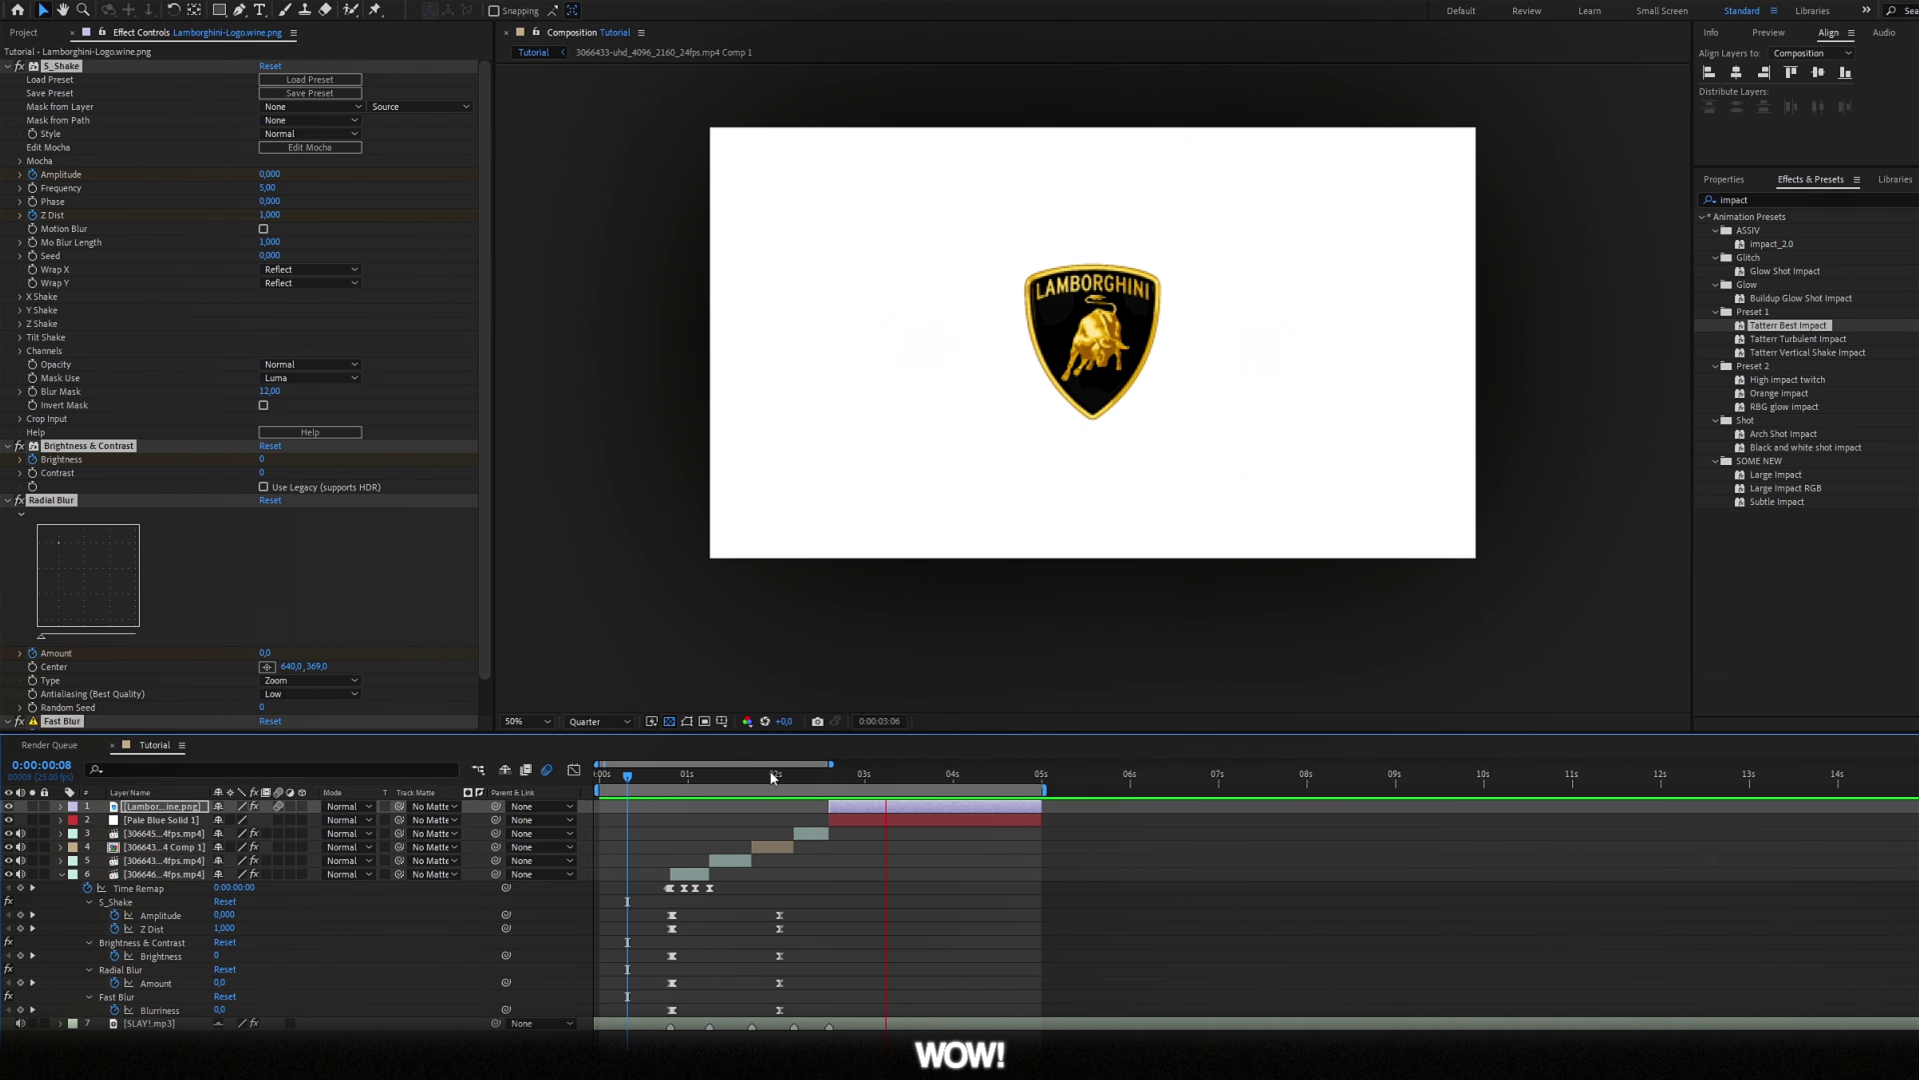
pyautogui.click(794, 775)
pyautogui.click(807, 832)
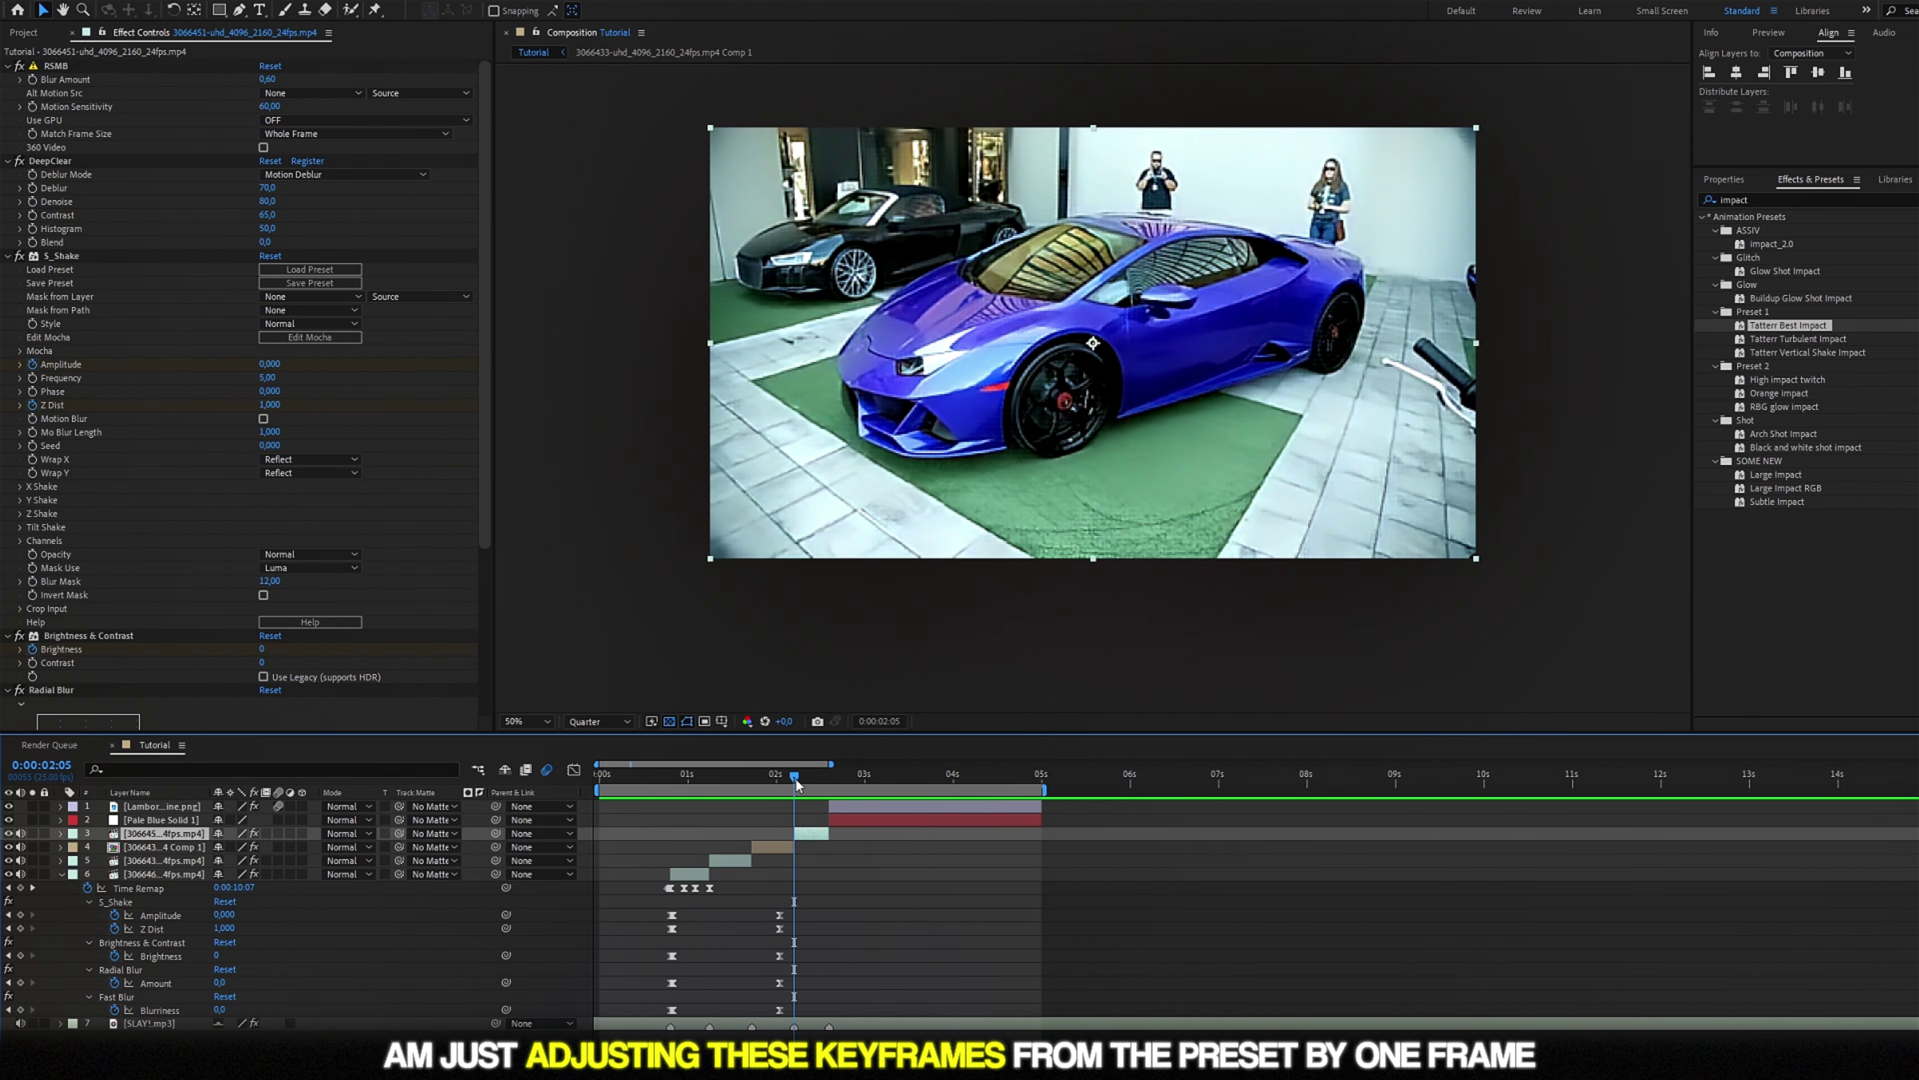
# Shift layer 3's Amplitude and Z Dist keyframes one frame left so the hit peaks at 0:00:02:05
pyautogui.press('u')
pyautogui.press('=')
pyautogui.press('=')
pyautogui.press('=')
pyautogui.moveTo(881, 776); pyautogui.dragTo(958, 773)
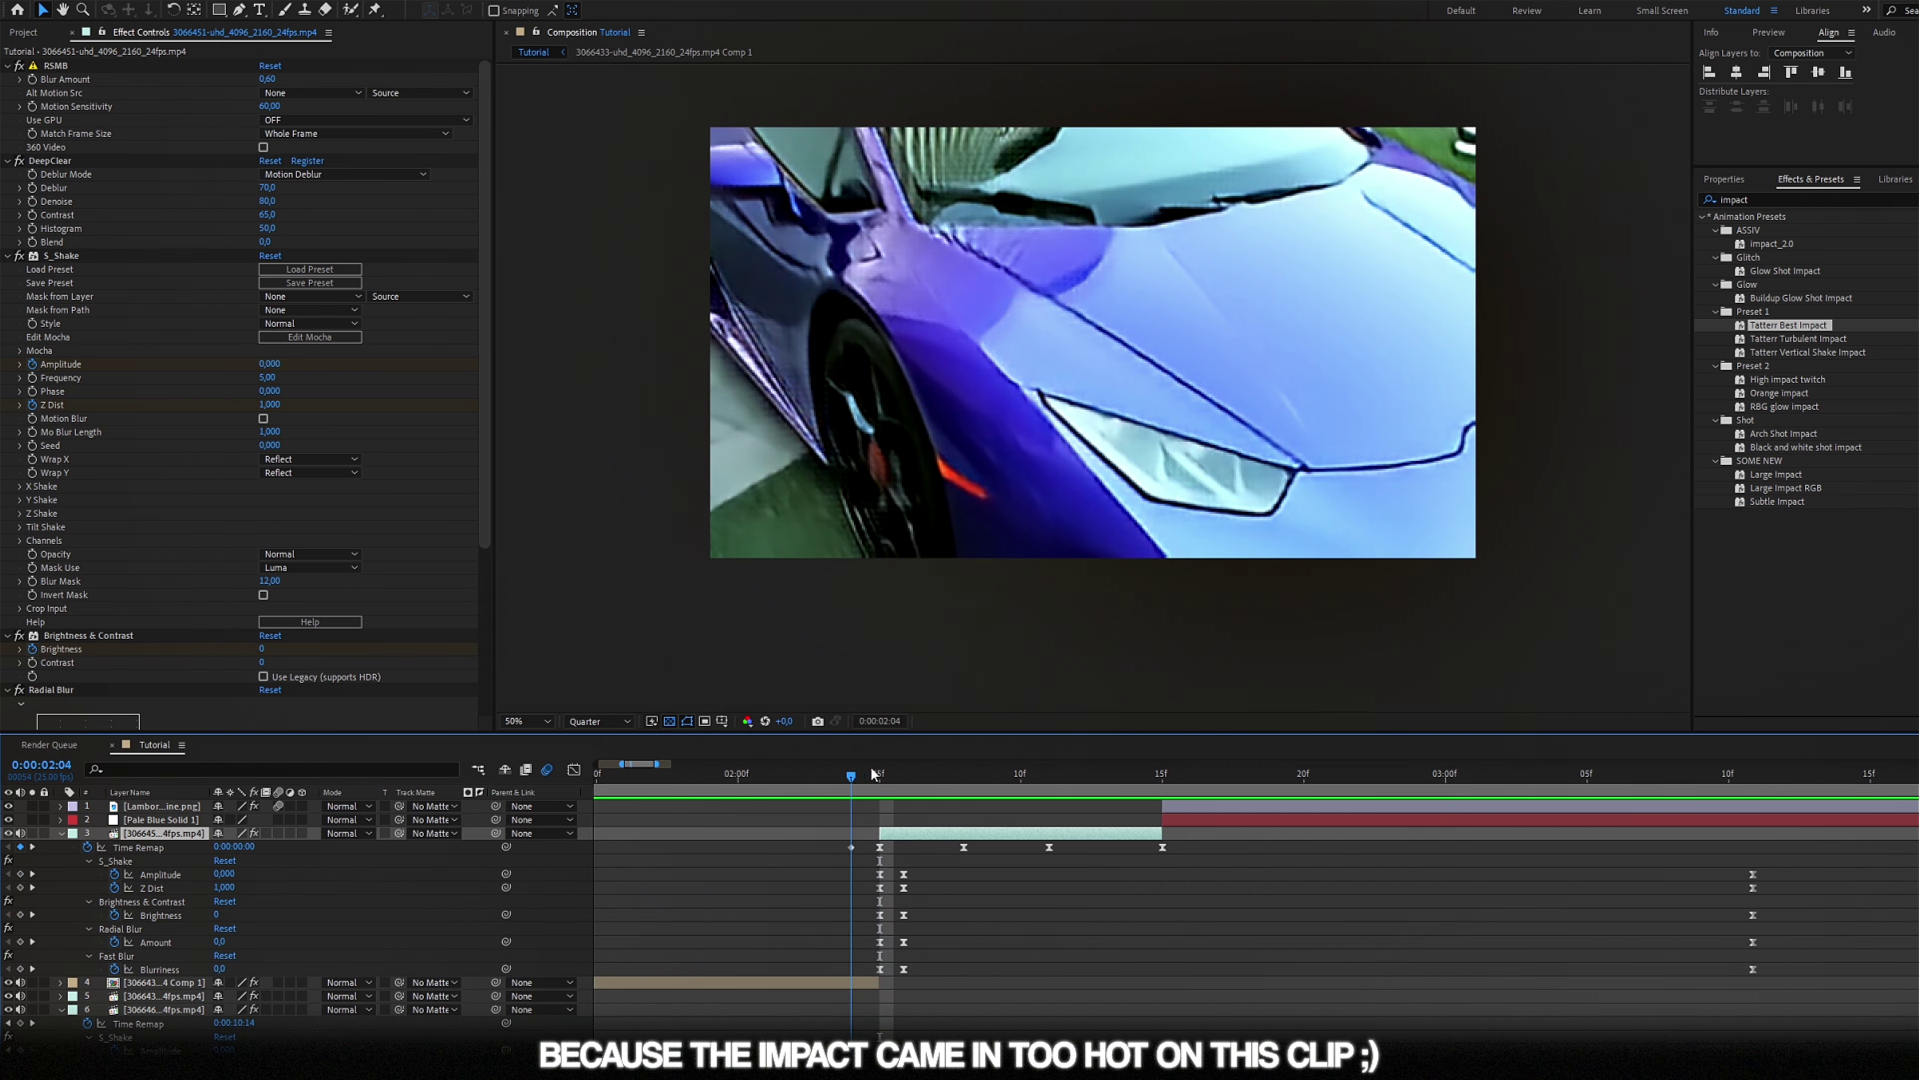
pyautogui.moveTo(958, 772); pyautogui.dragTo(878, 772)
pyautogui.moveTo(852, 869); pyautogui.dragTo(1808, 997)
pyautogui.moveTo(903, 877); pyautogui.dragTo(880, 877)
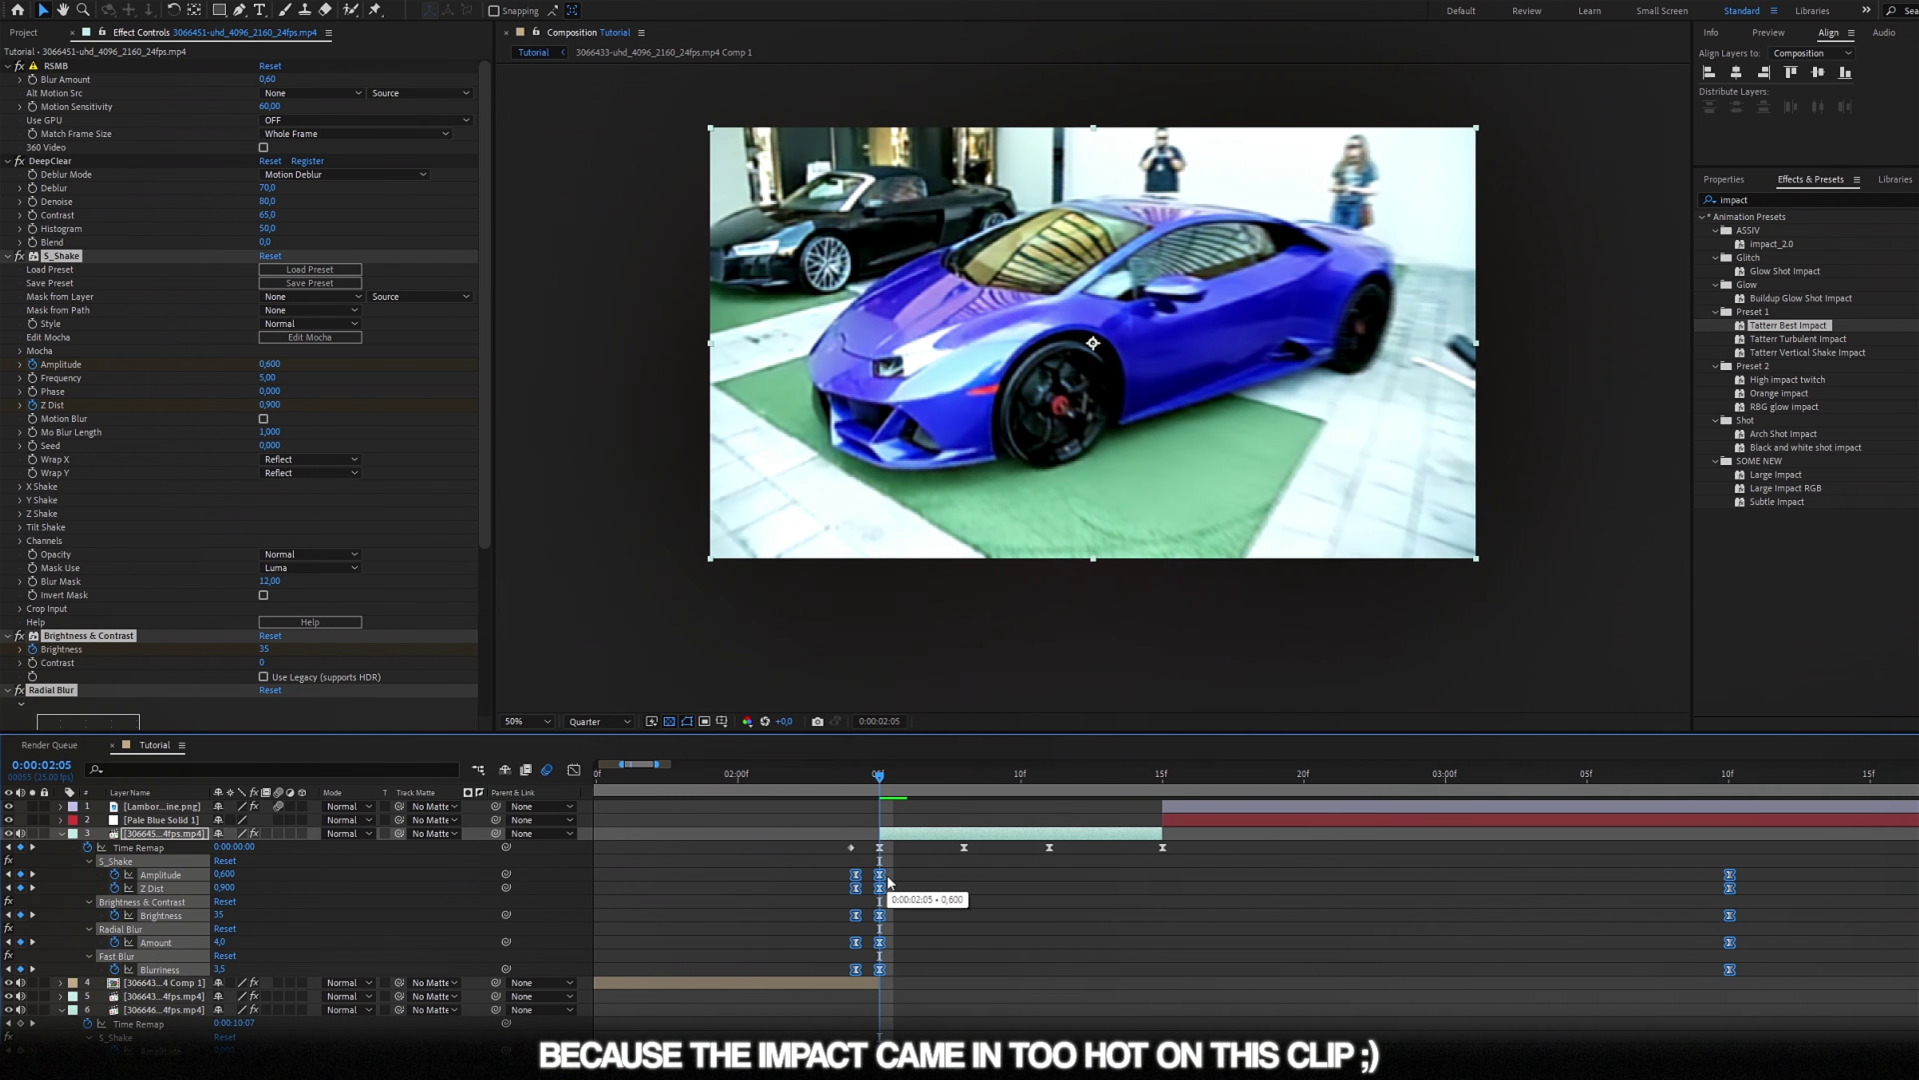
pyautogui.moveTo(878, 774)
pyautogui.mouseDown()
pyautogui.moveTo(648, 775)
pyautogui.moveTo(680, 777)
pyautogui.mouseUp()
pyautogui.press('space')
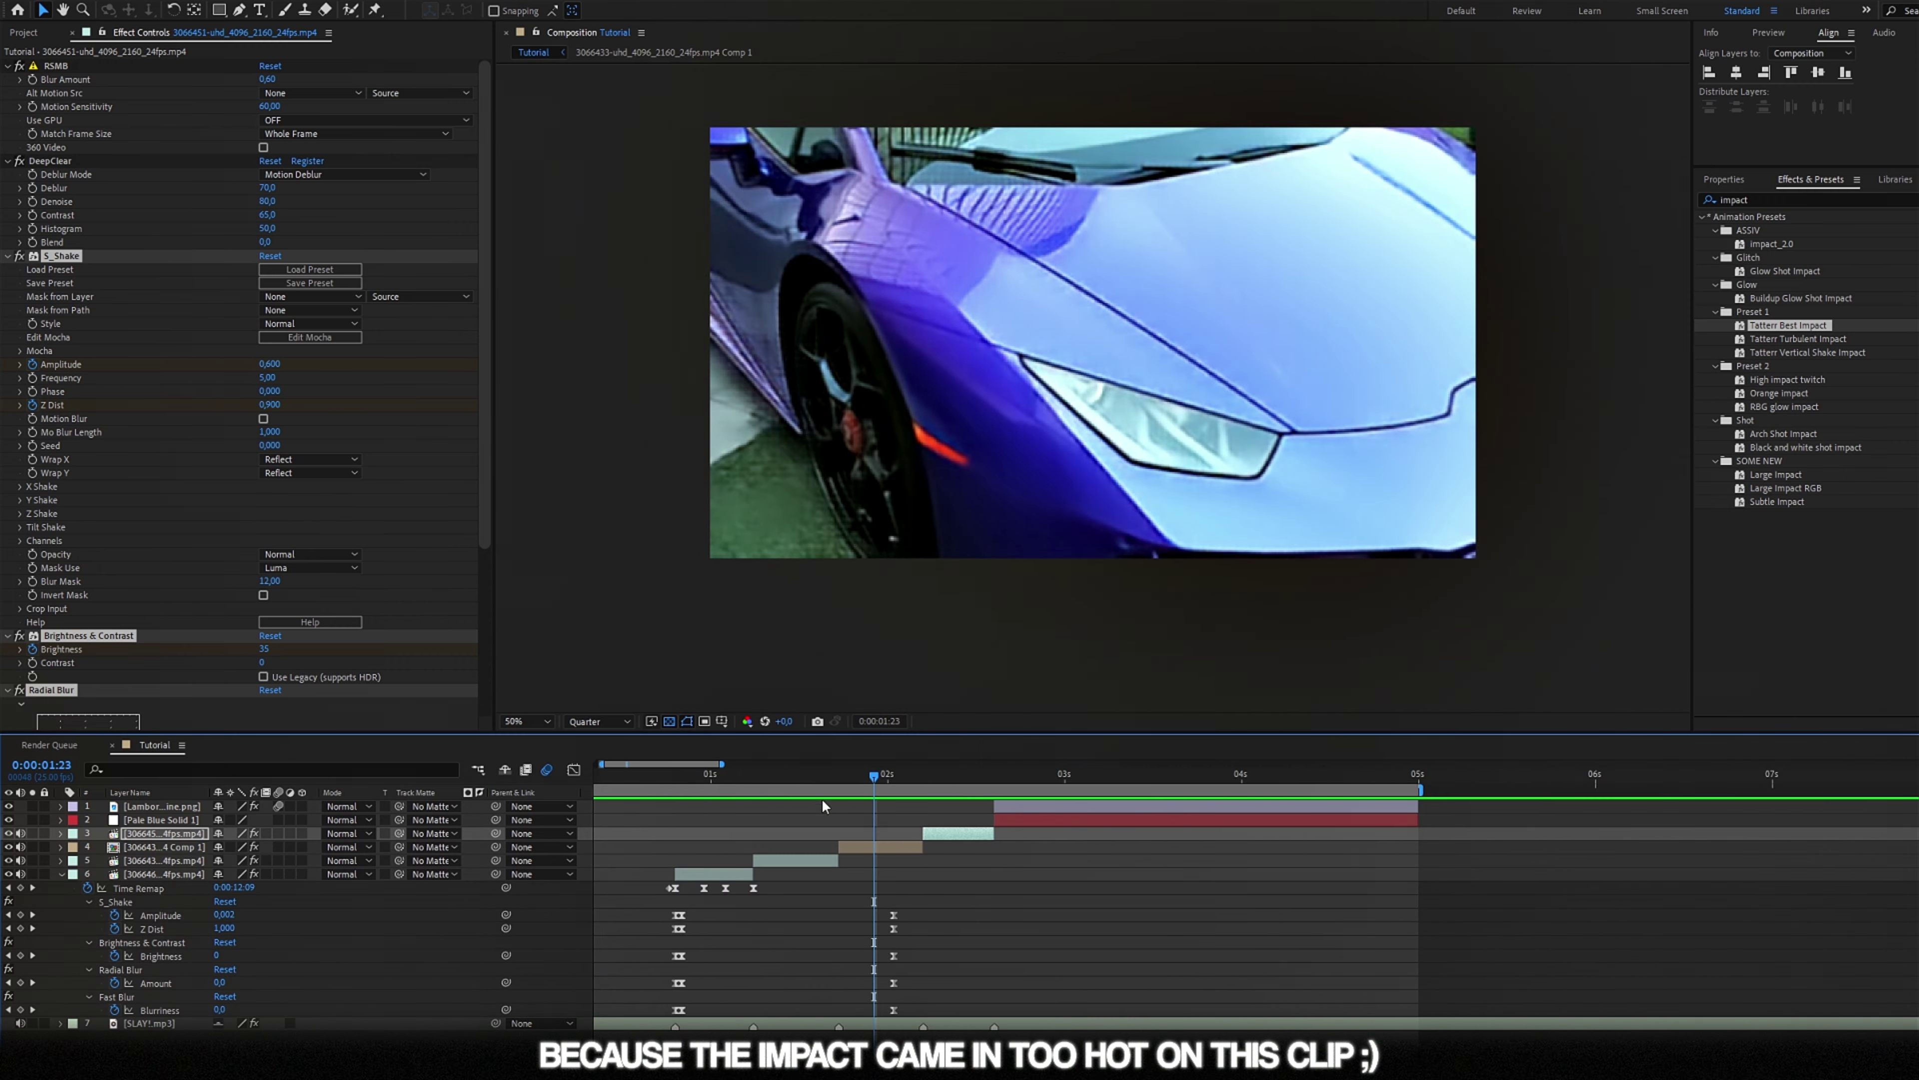
pyautogui.click(635, 777)
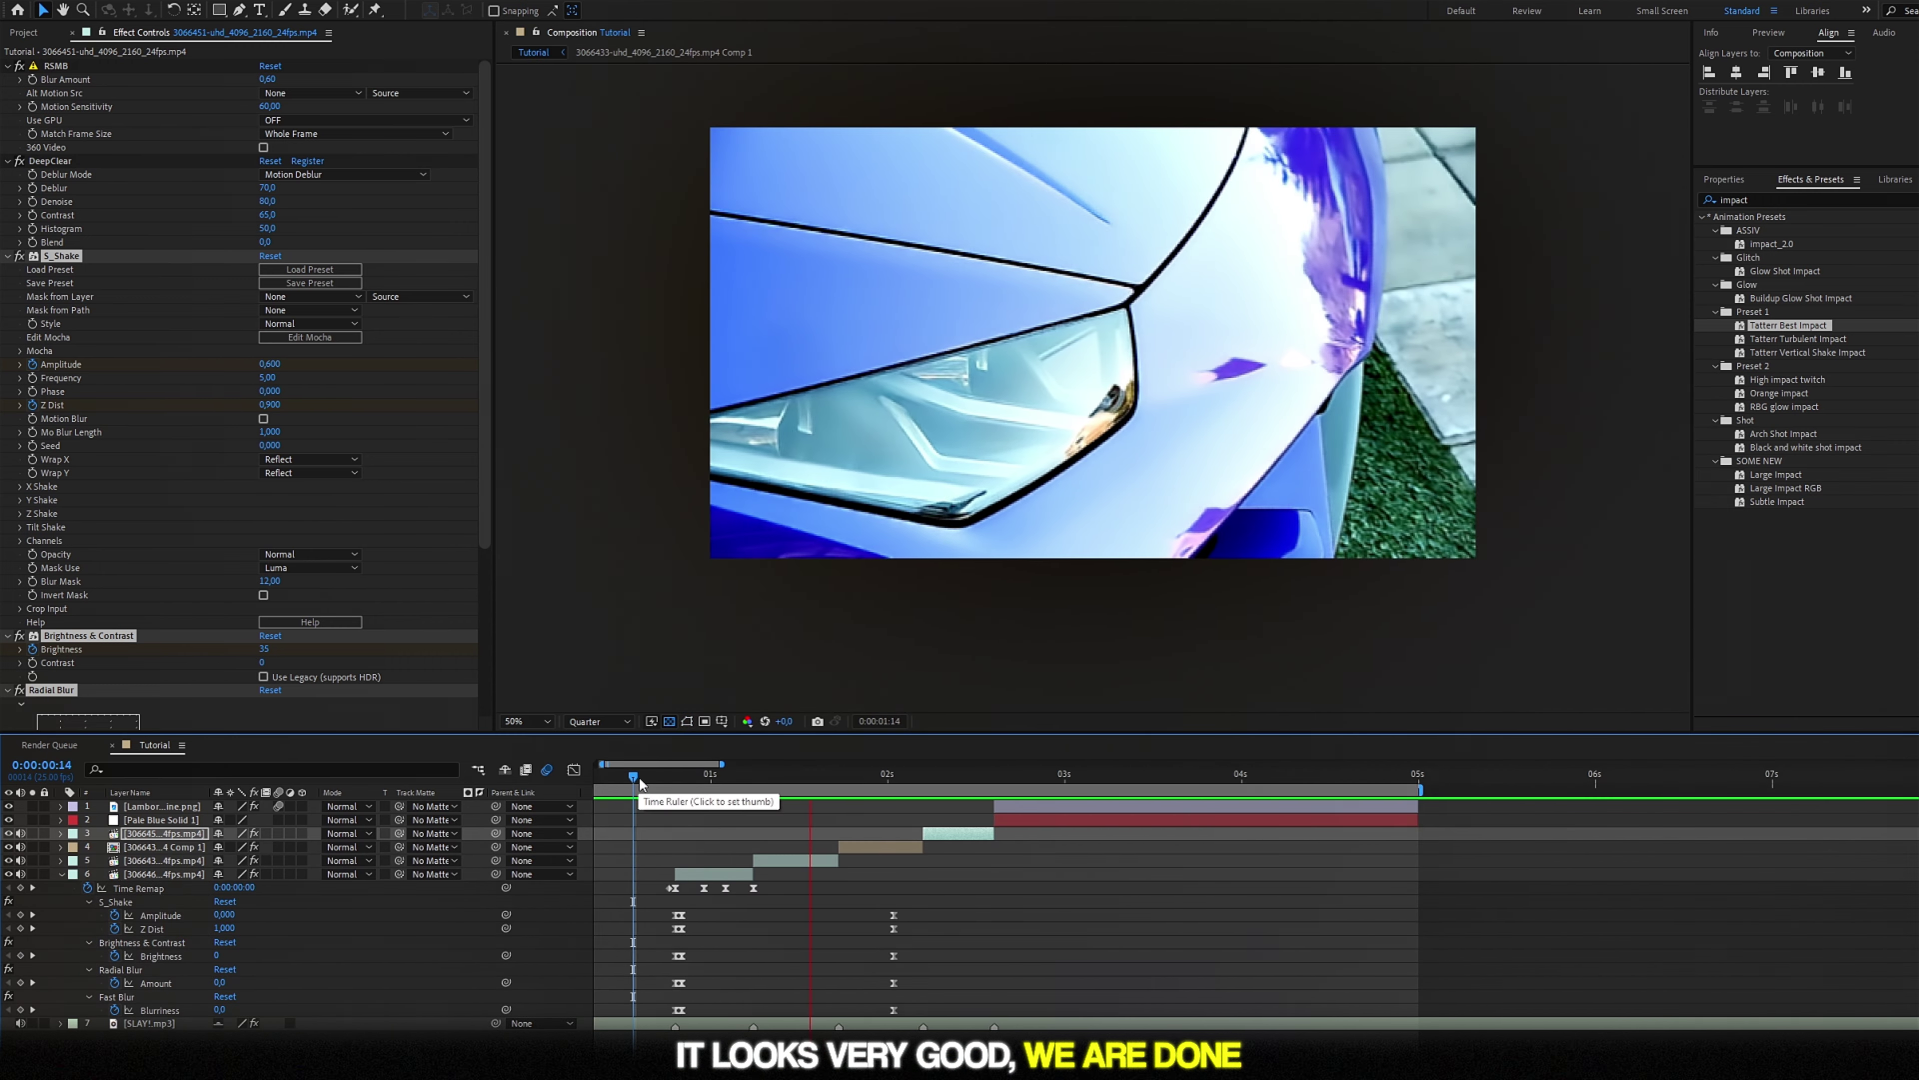
# Collapse layer 6's keyframe rows at 0:00:00:24 and deselect all layers
pyautogui.click(704, 777)
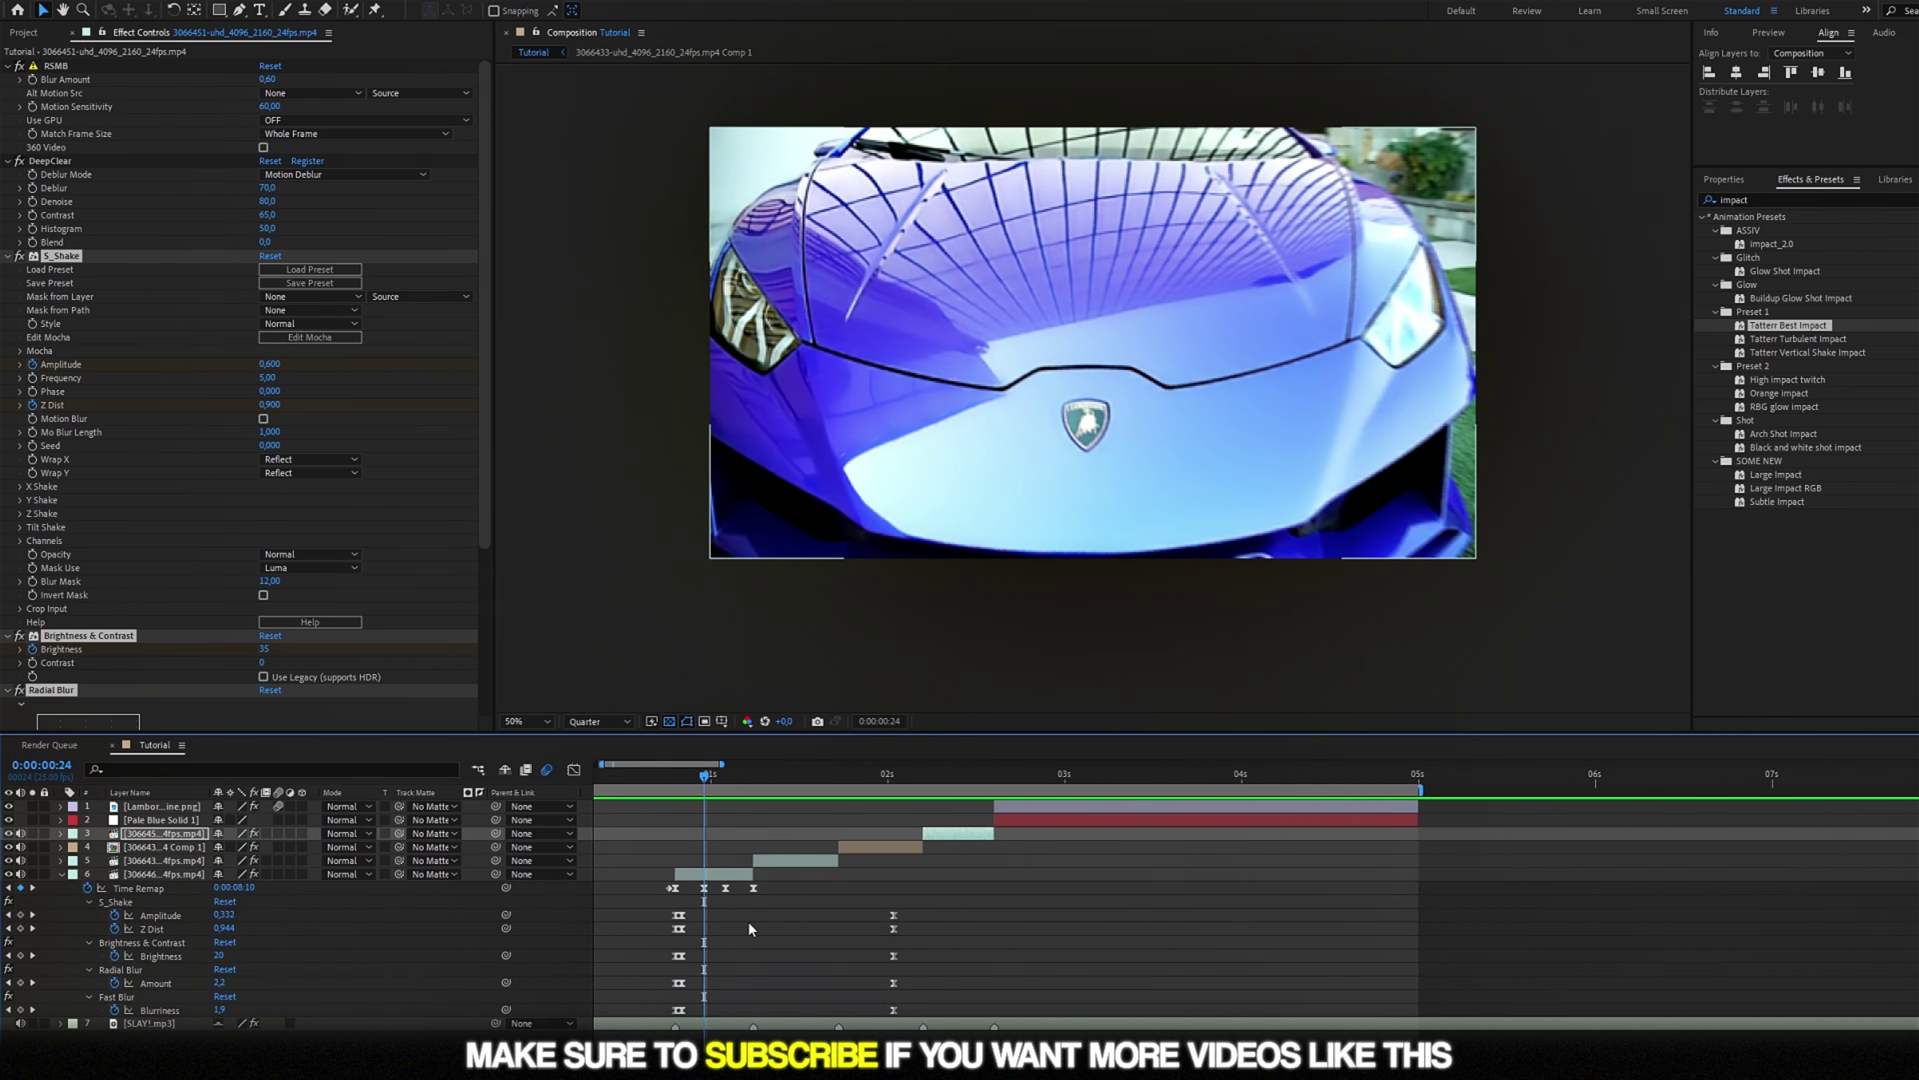
pyautogui.click(725, 874)
pyautogui.press('u')
pyautogui.click(765, 942)
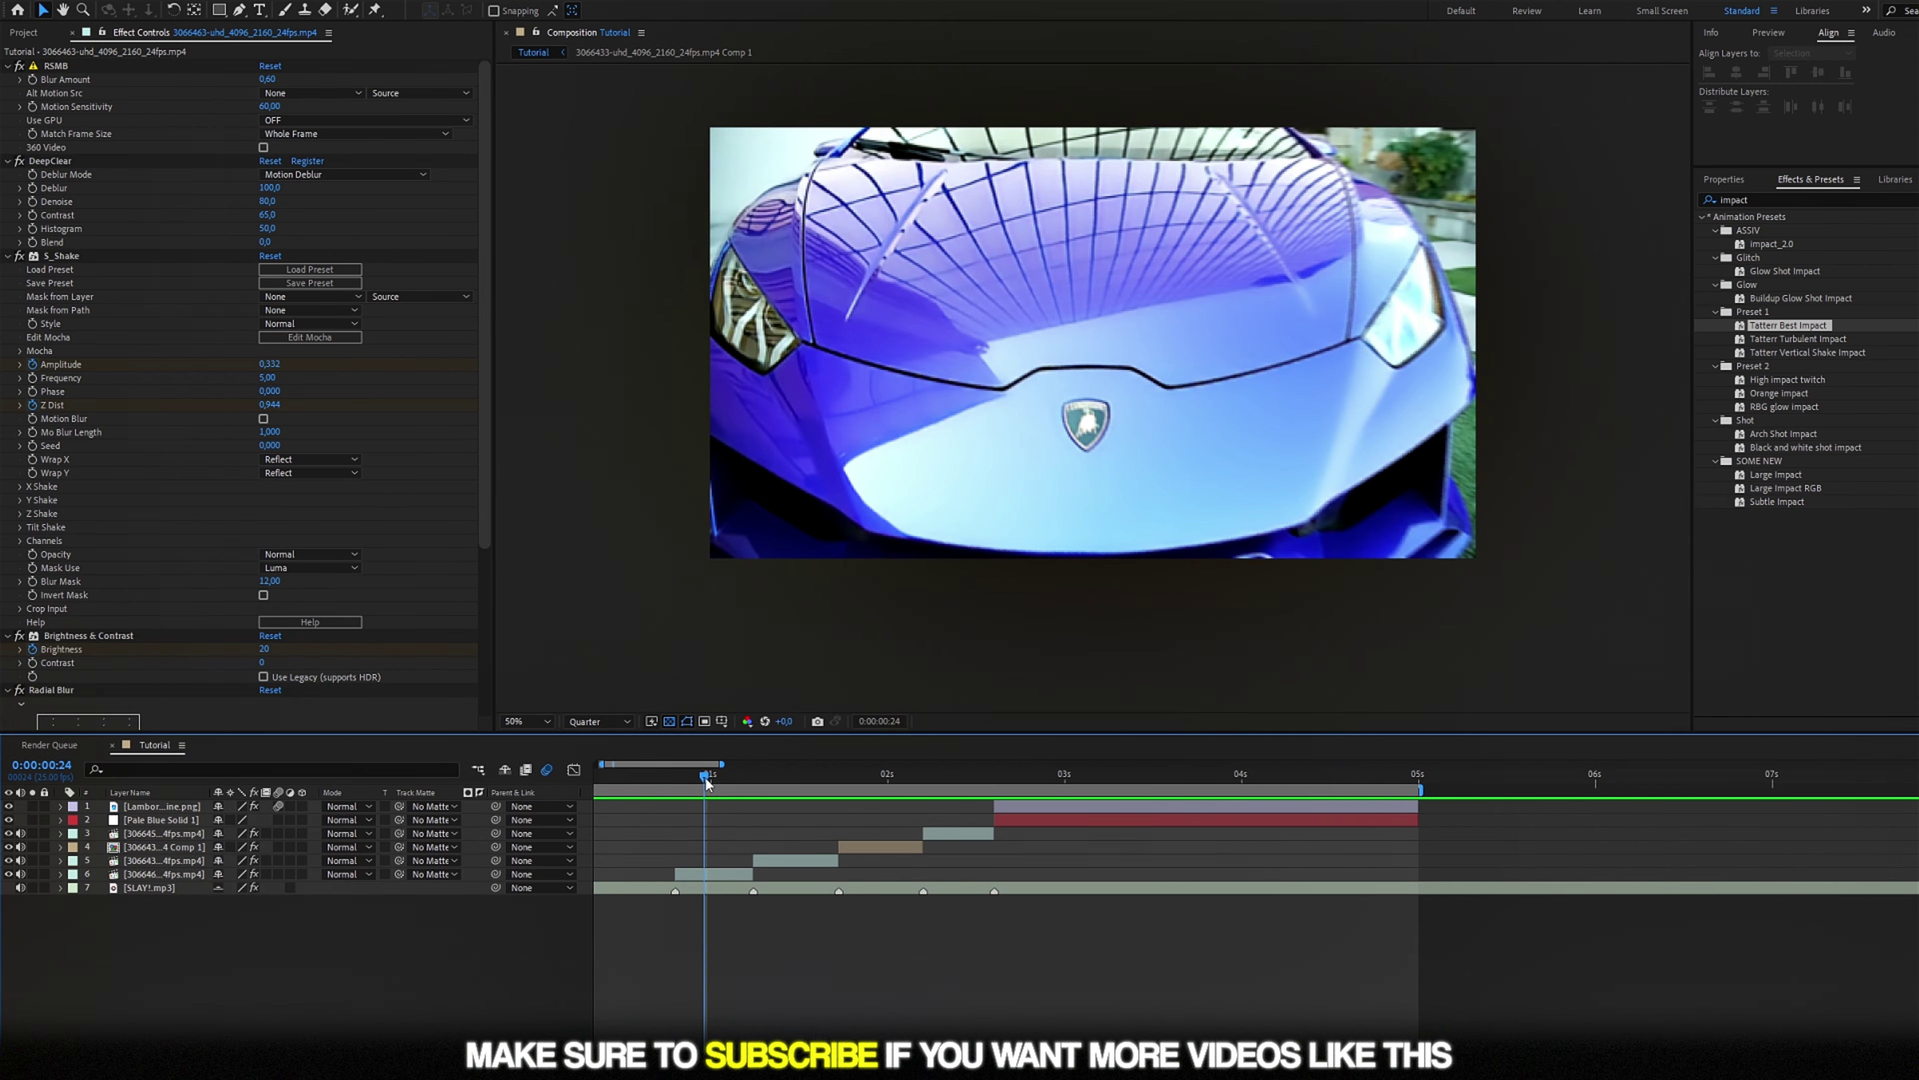